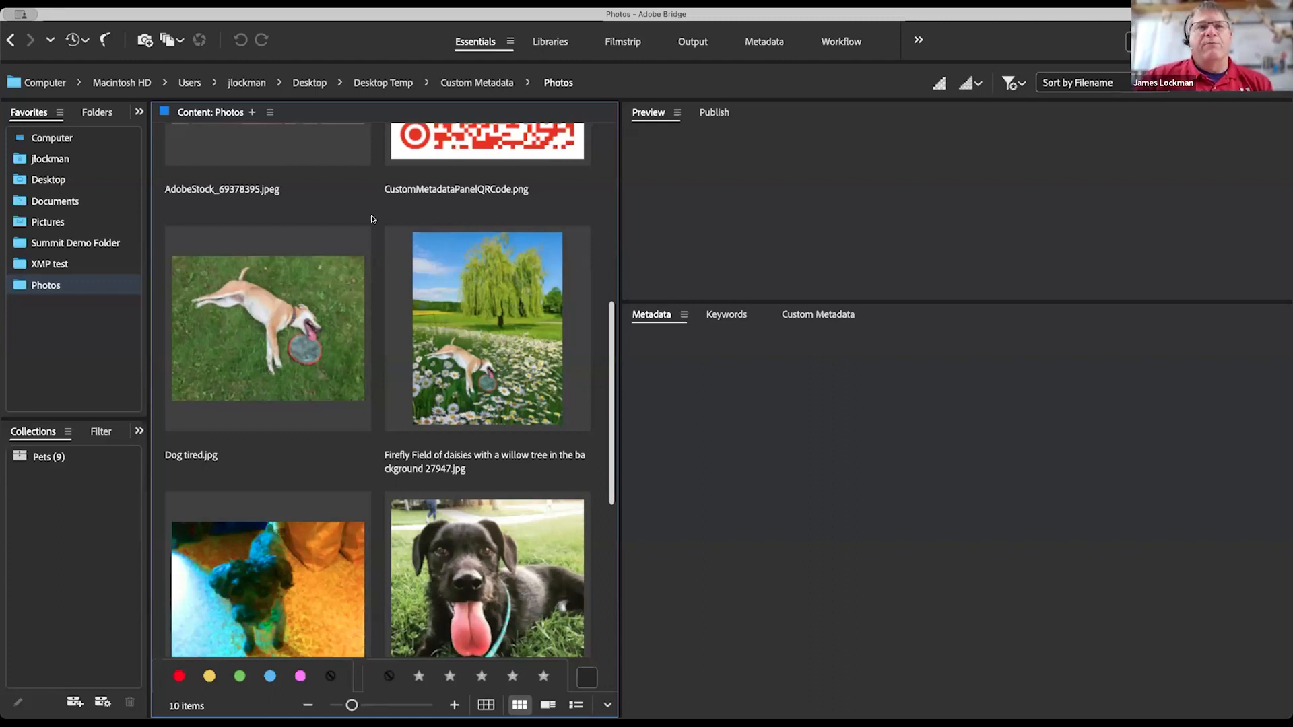
Step: Open File Info for Dog tired.jpg and view its Basic, Raw Data and Show your love panels
left_click(275, 348)
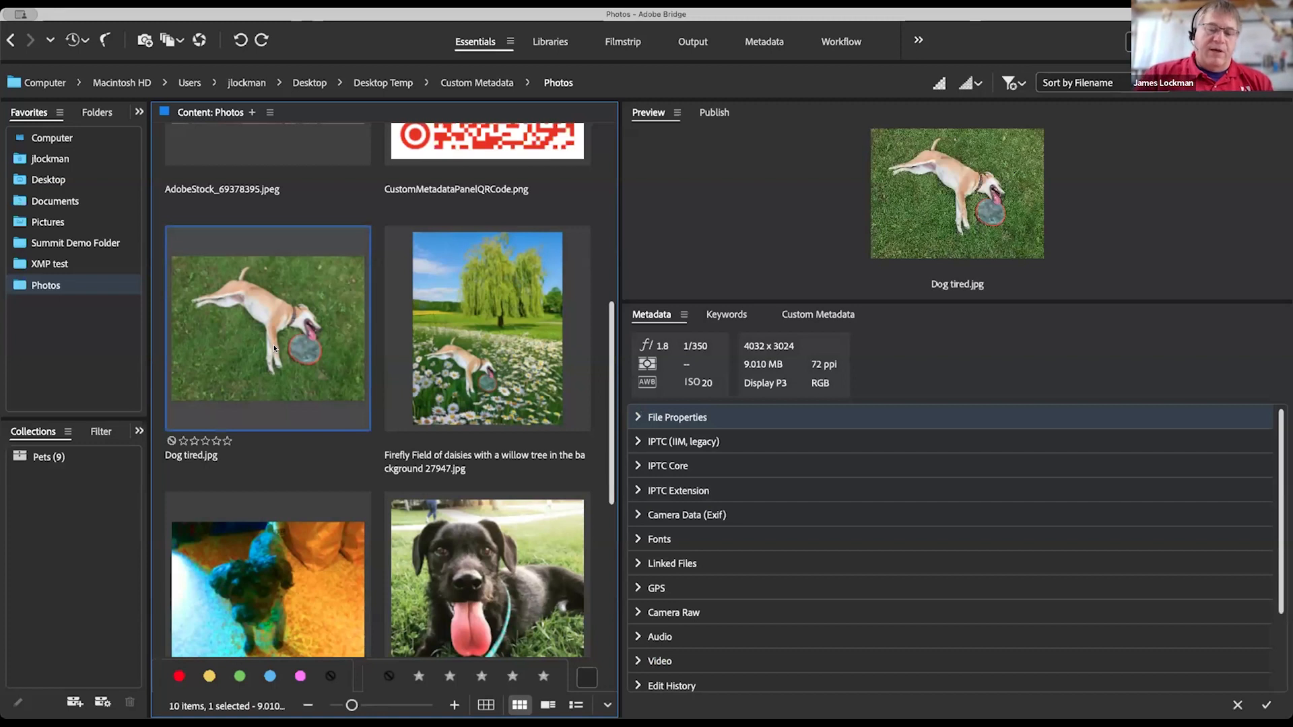
key("super+alt+shift+i")
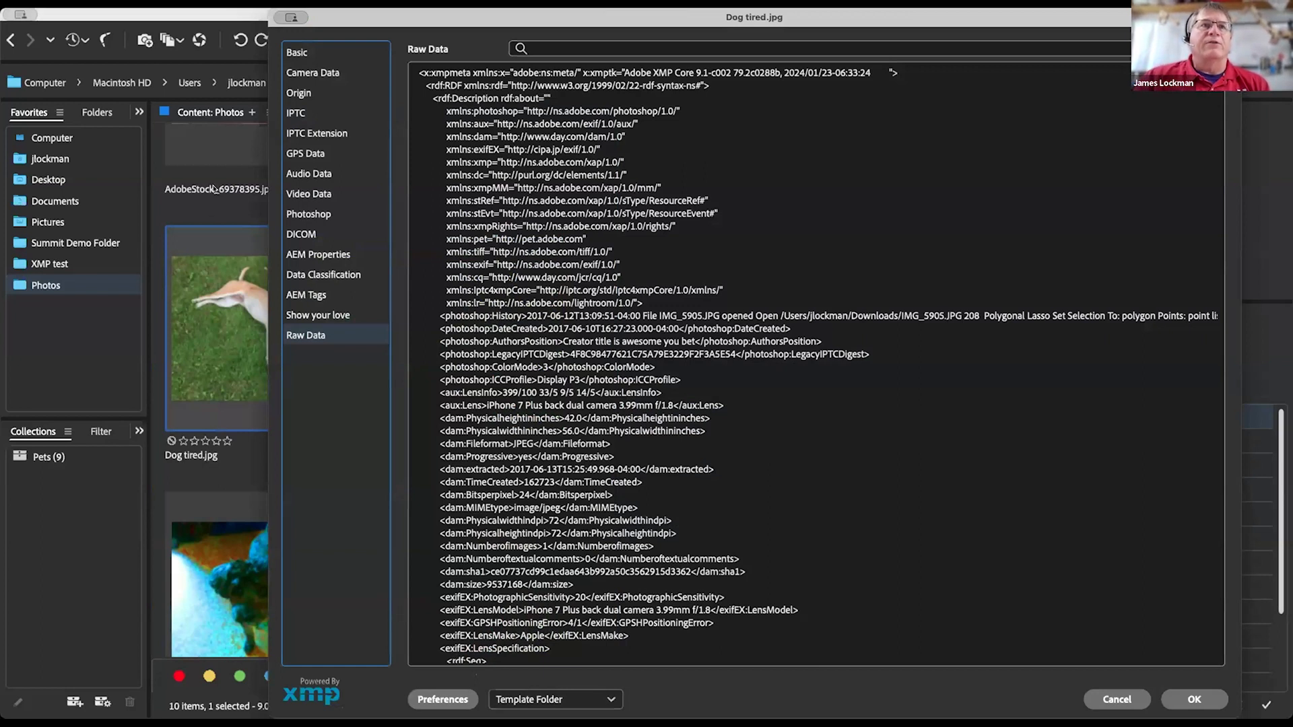
left_click(297, 52)
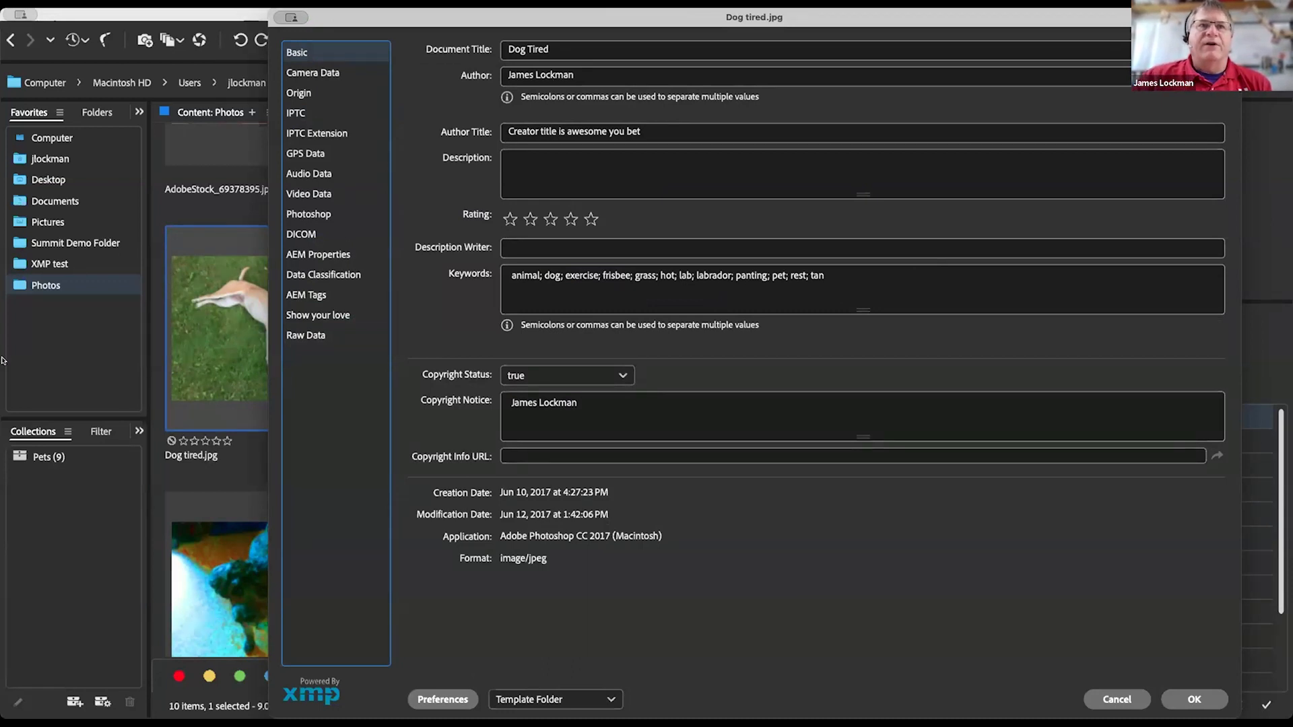
left_click(309, 337)
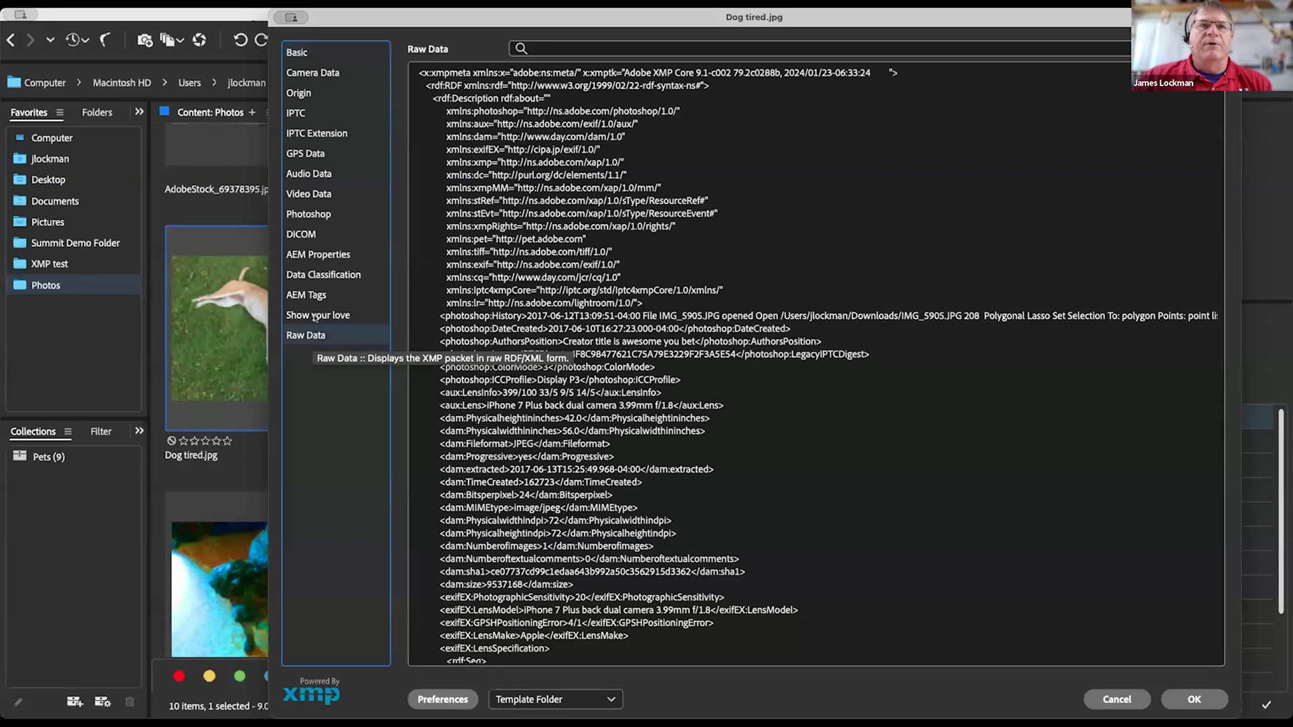
left_click(315, 318)
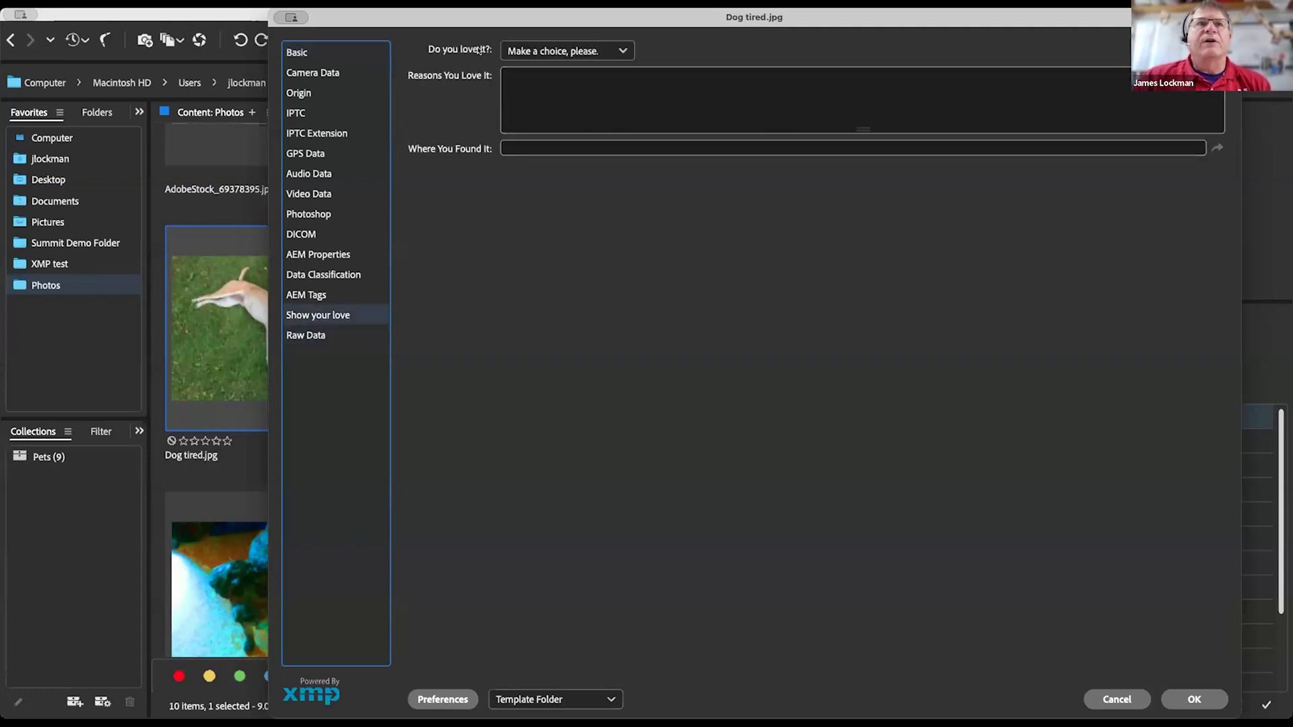
Step: Check the Do you love it?, Reasons and Where You Found It fields, then cancel without saving
left_click(513, 51)
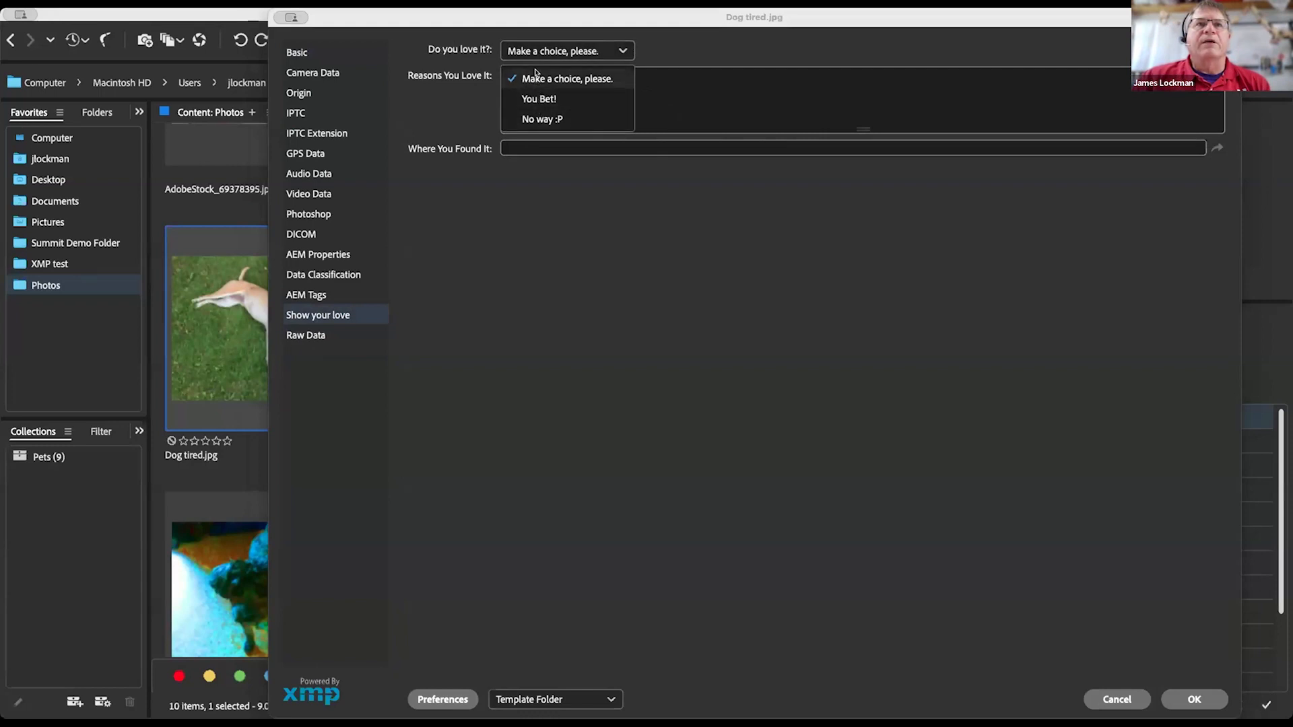
left_click(518, 227)
left_click(569, 89)
left_click(698, 147)
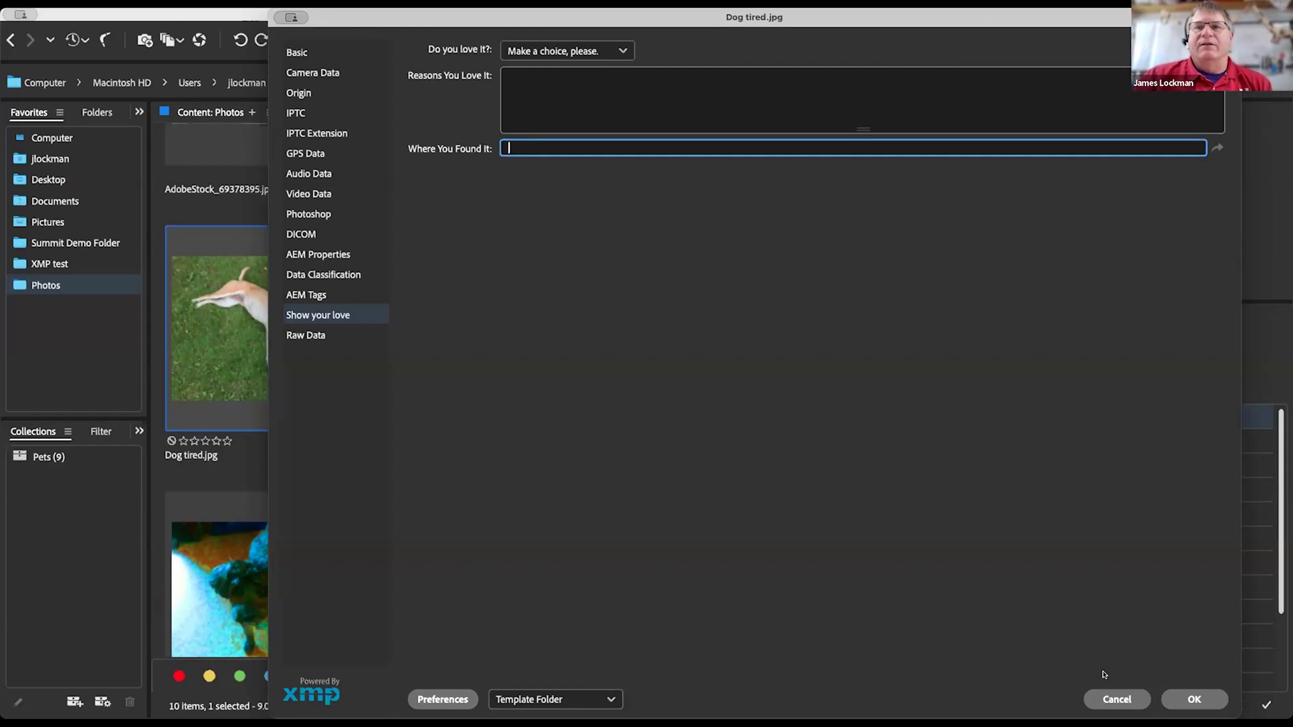
left_click(1108, 701)
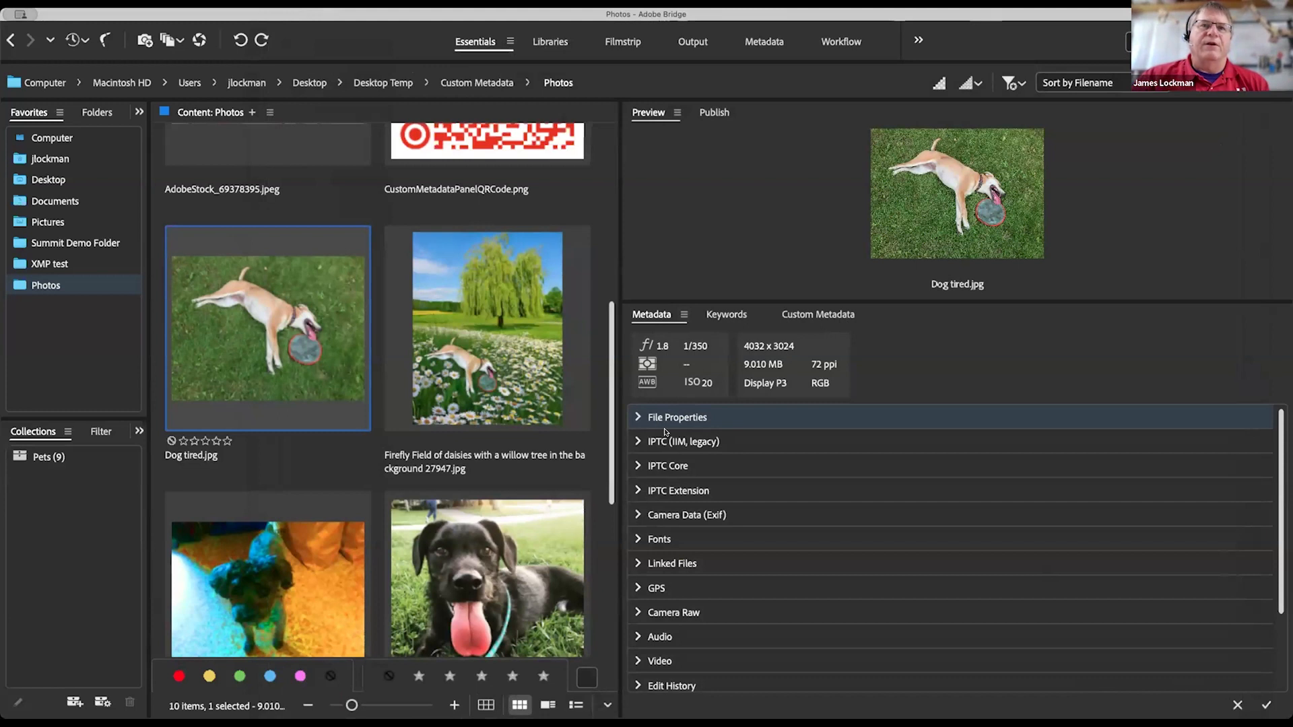
scroll(674, 510, "down", 2)
scroll(675, 509, "up", 2)
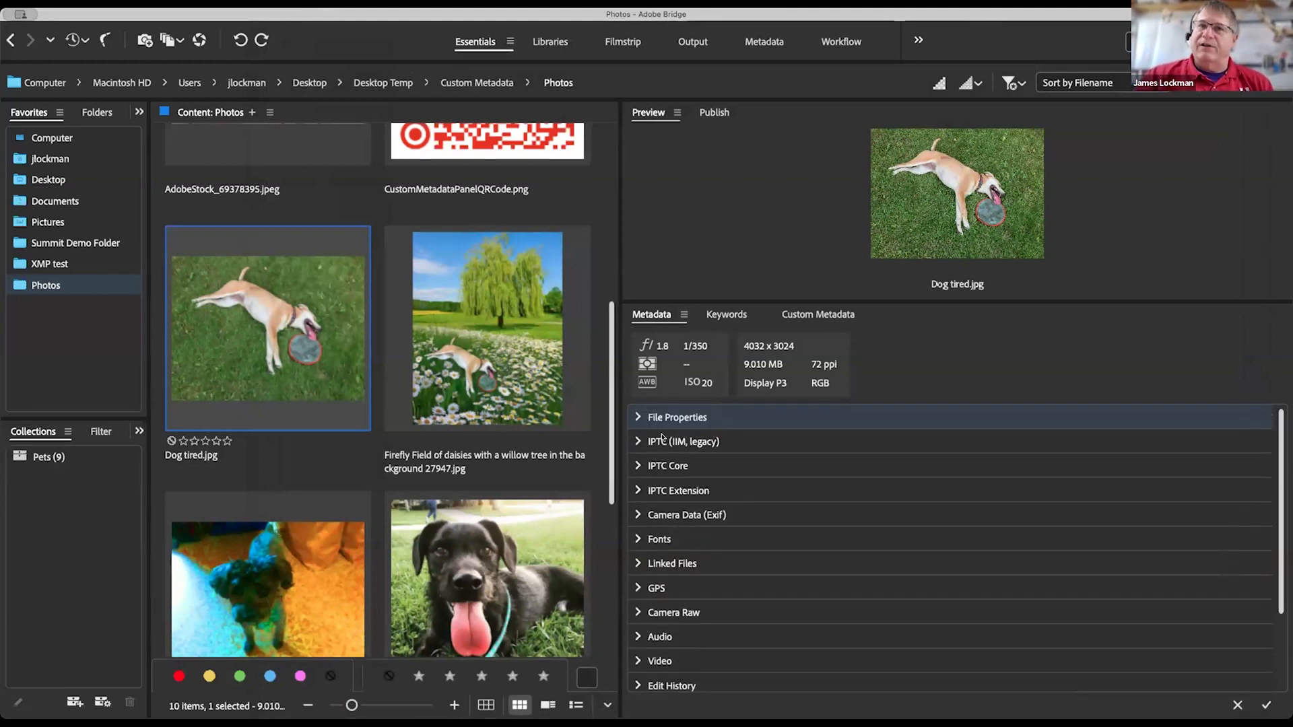
scroll(674, 545, "down", 6)
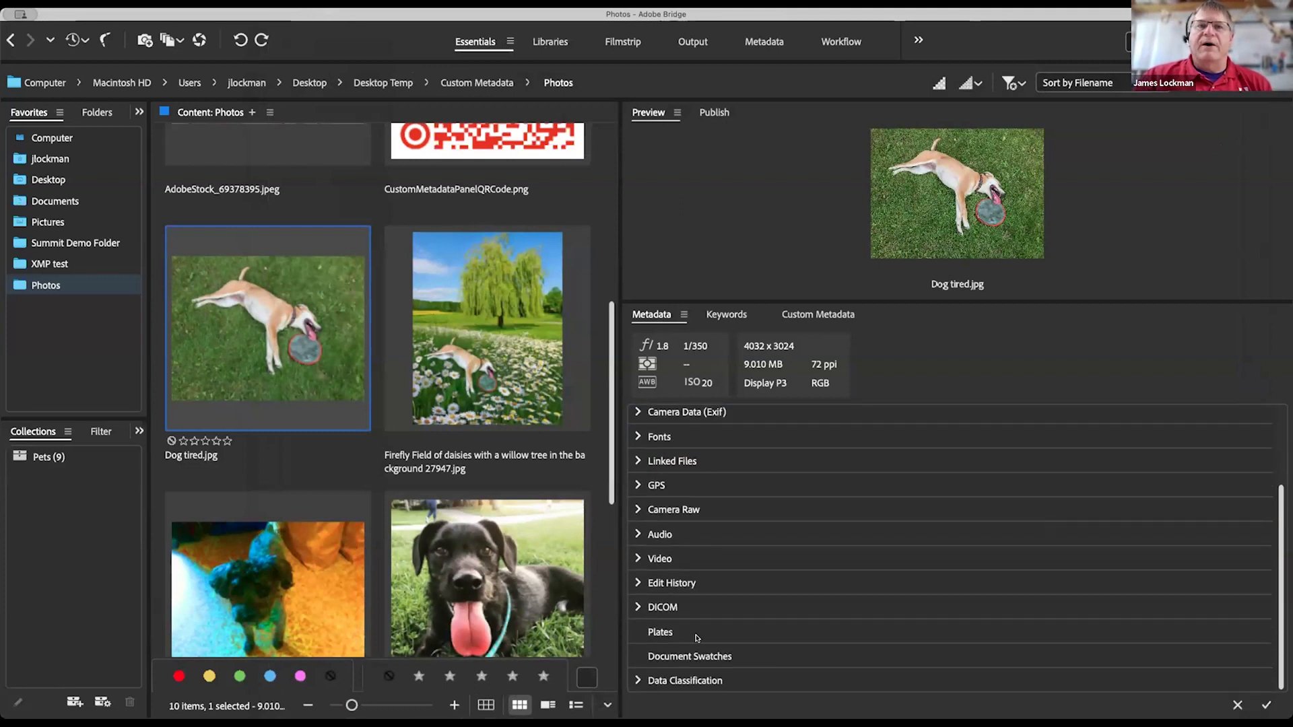
left_click(640, 681)
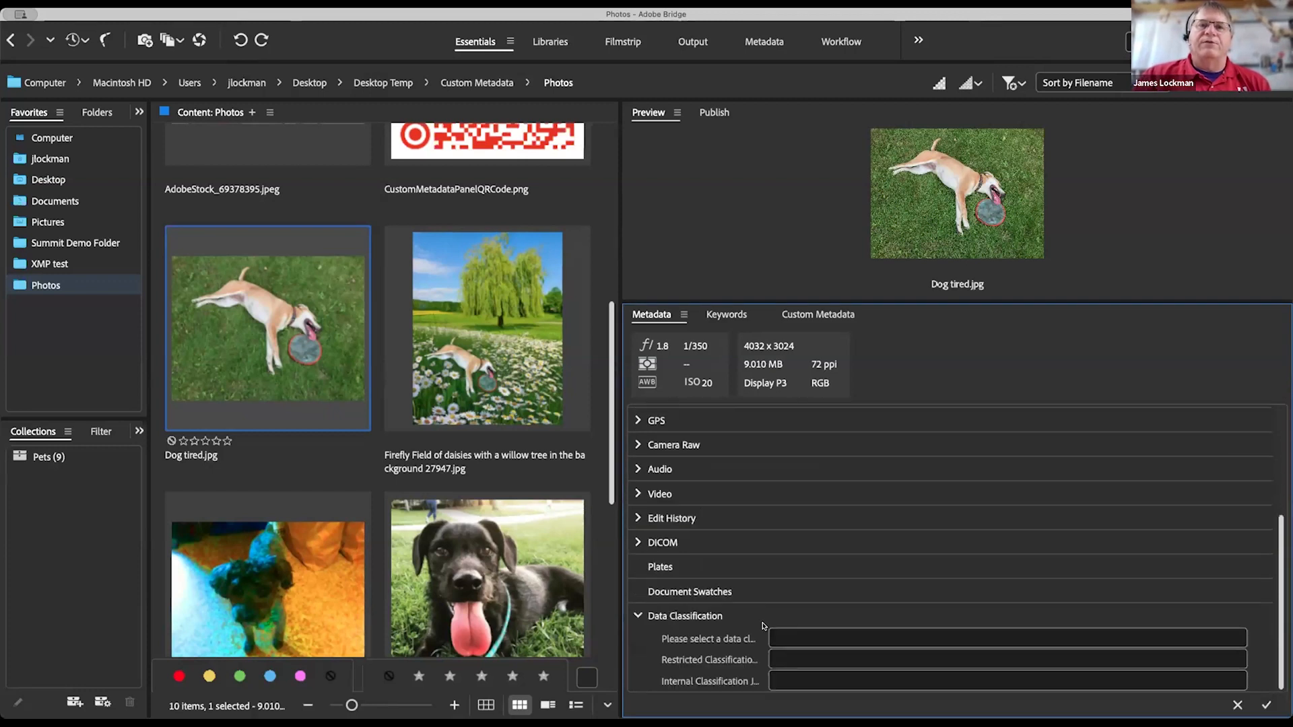
left_click(1062, 633)
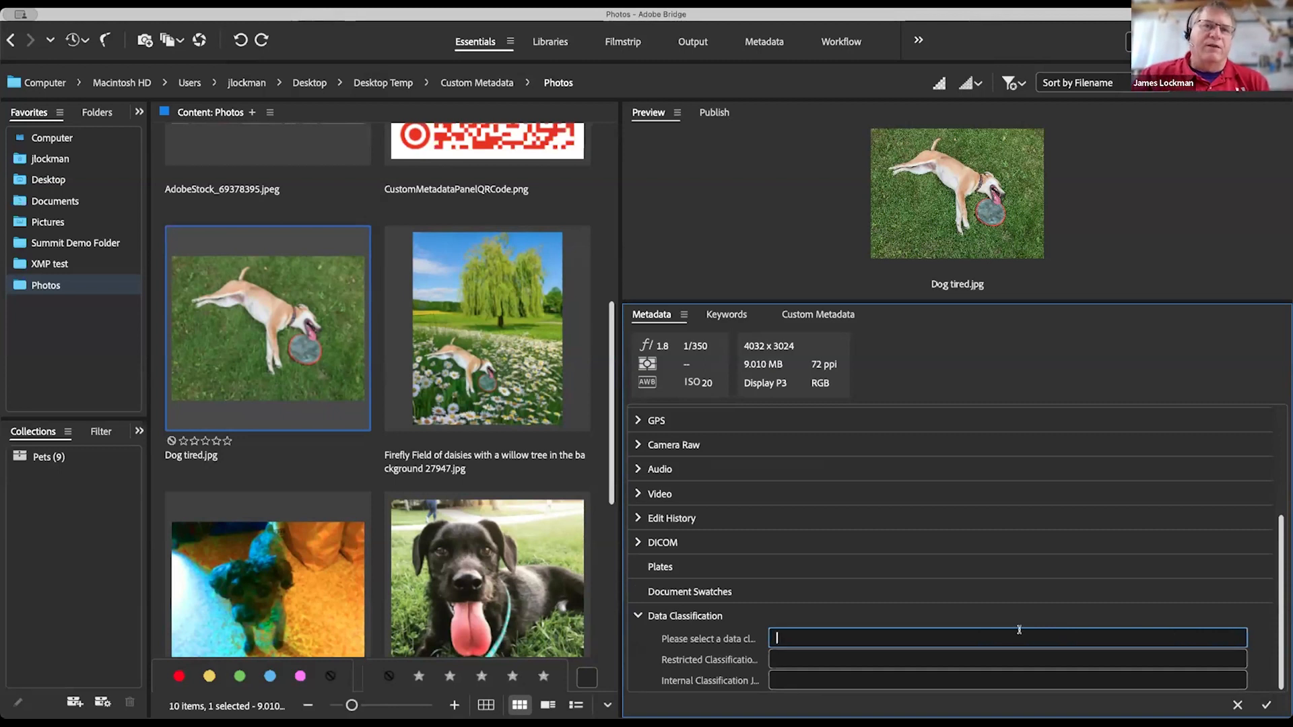
left_click(637, 616)
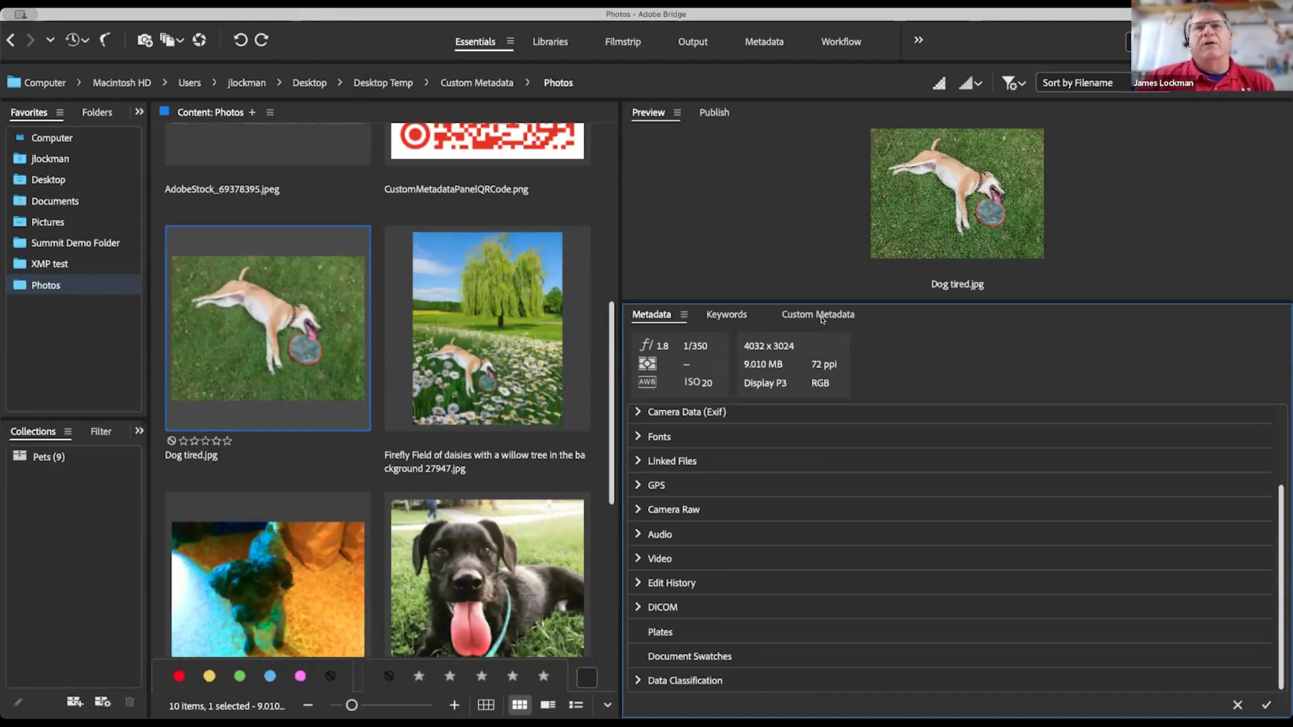
scroll(543, 234, "up", 5)
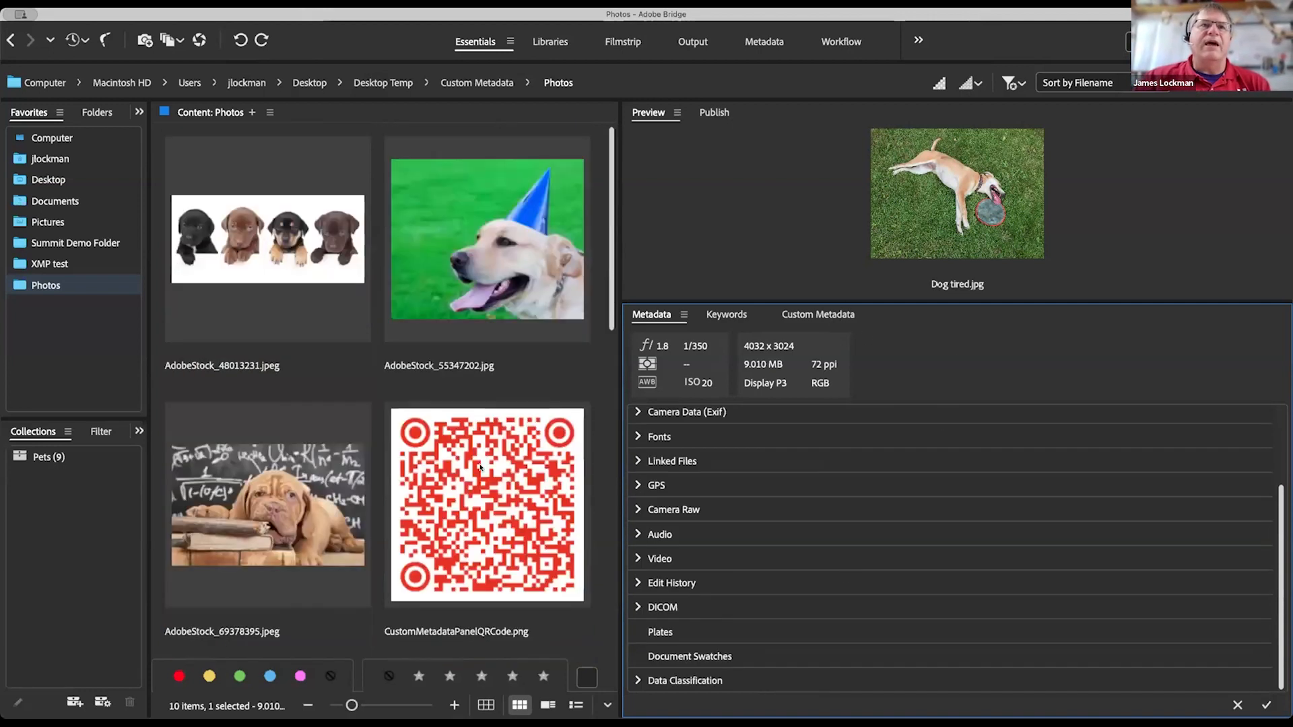
Step: Select CustomMetadataPanelQRCode.png and collapse the preview so its metadata sections fill the right side
left_click(490, 486)
left_click_drag(1039, 301, 1056, 565)
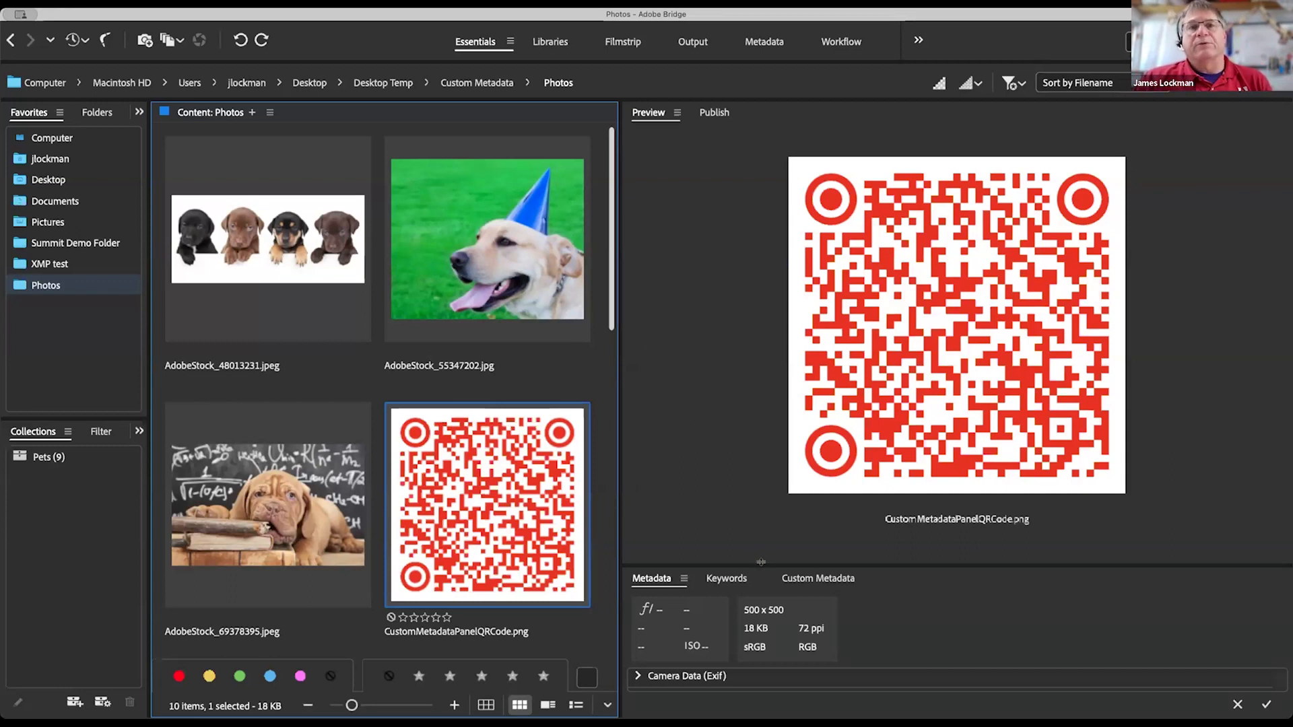
left_click_drag(761, 566, 756, 91)
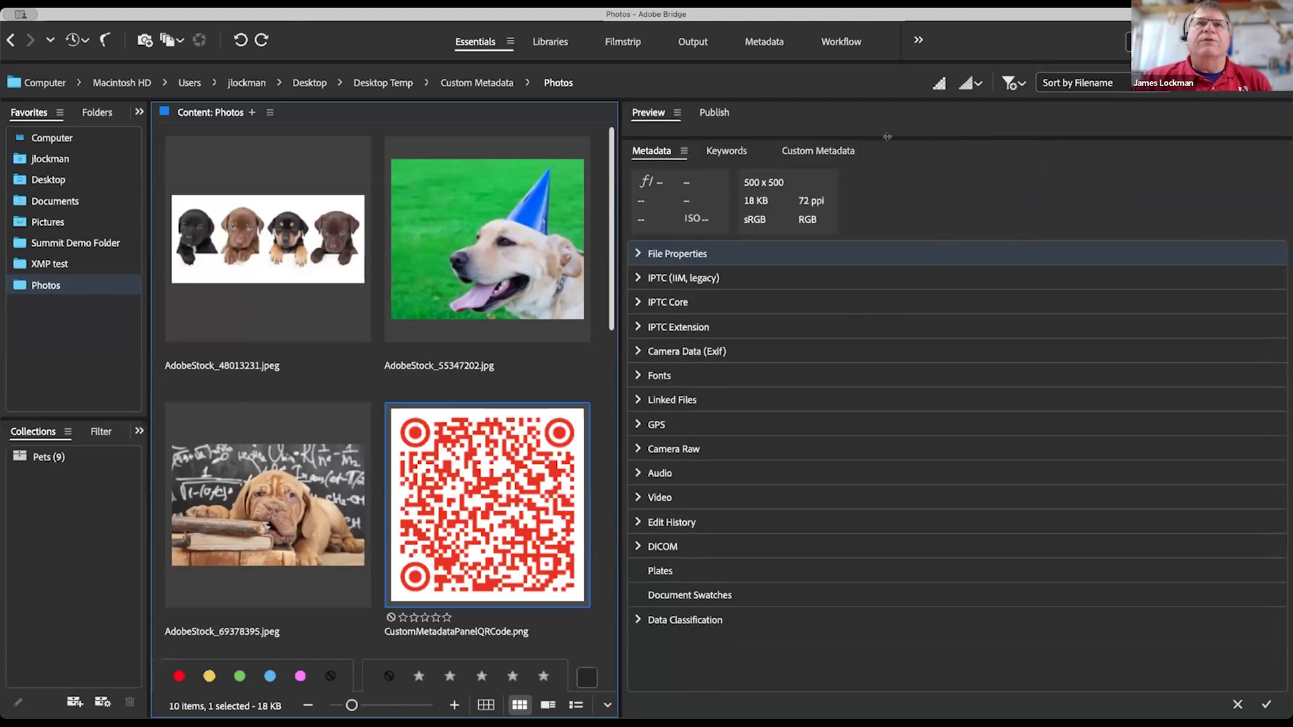
Step: Choose the Default view in Custom Metadata and scroll through the Standard and Pet Shop fields
left_click(835, 149)
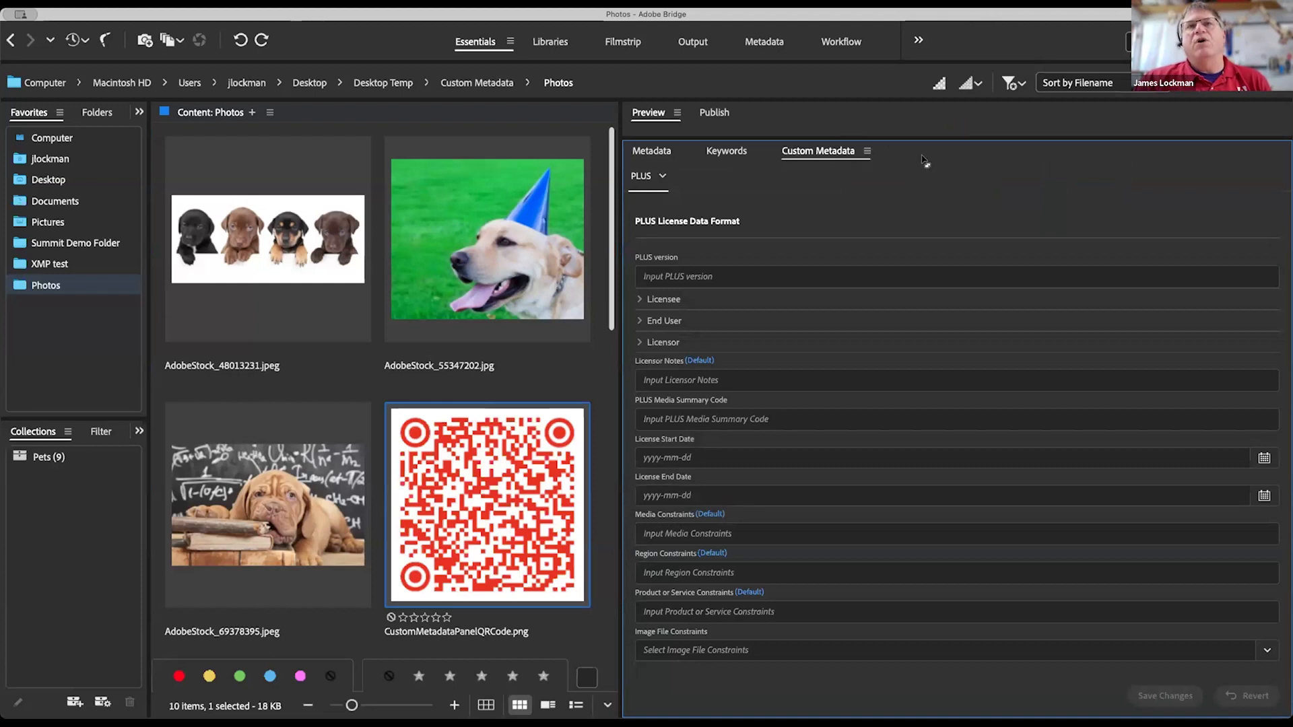
left_click(657, 177)
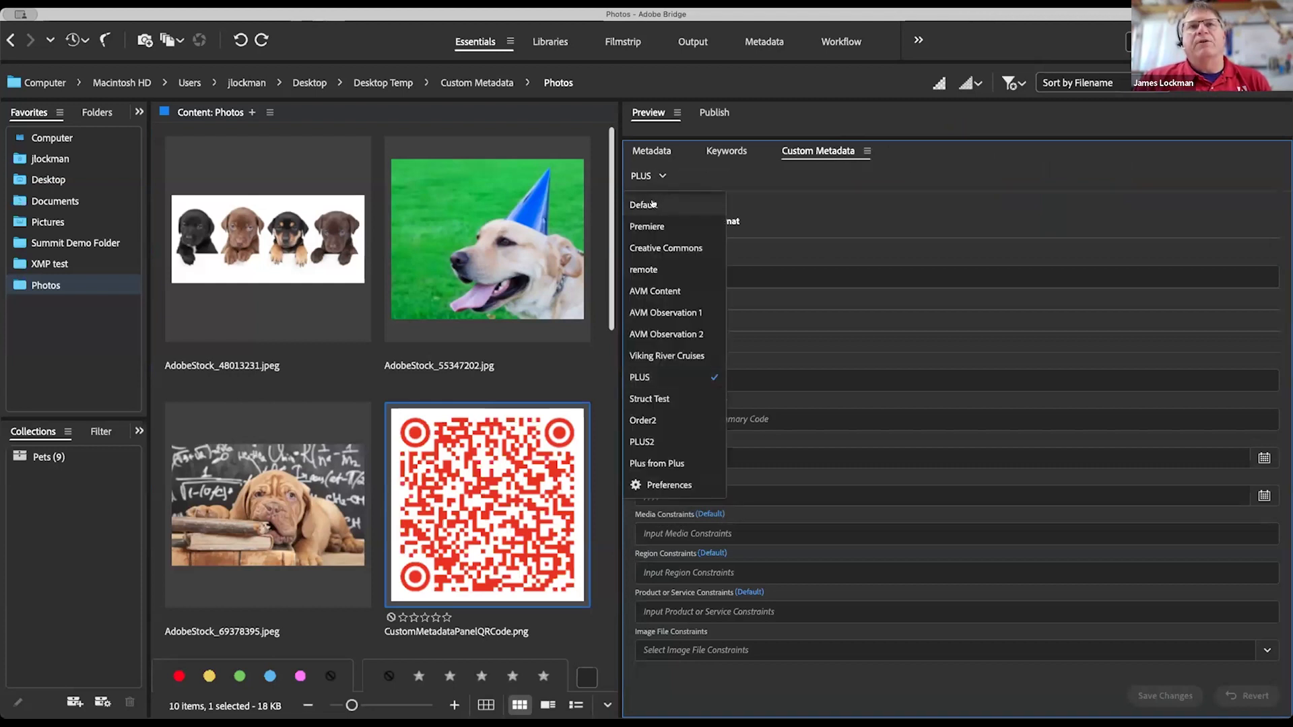
left_click(652, 204)
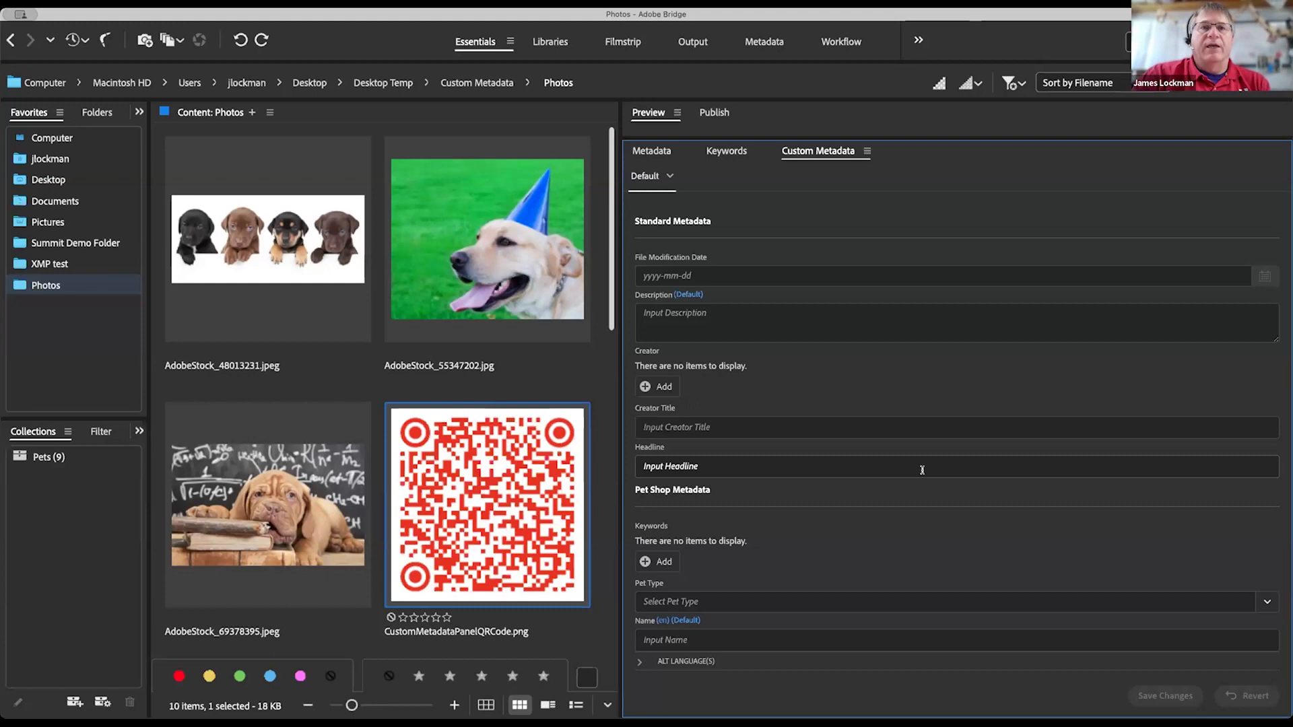
scroll(920, 485, "down", 5)
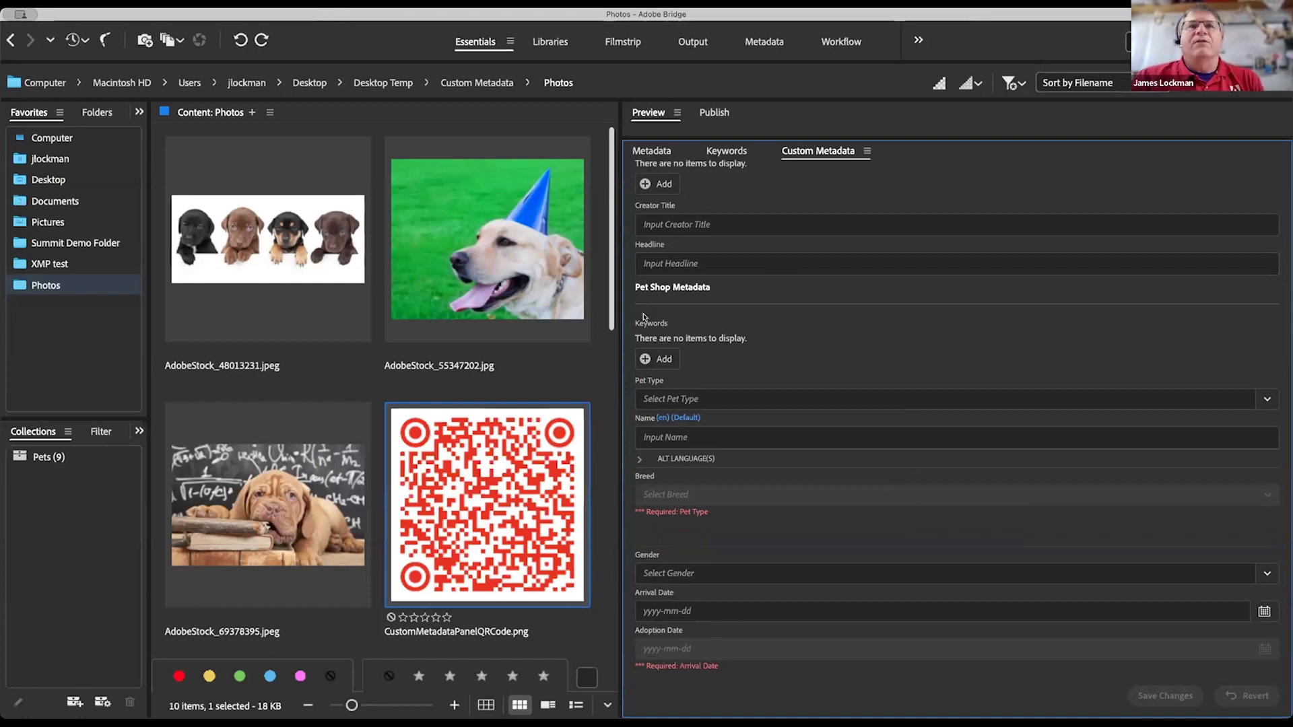
left_click_drag(698, 288, 648, 283)
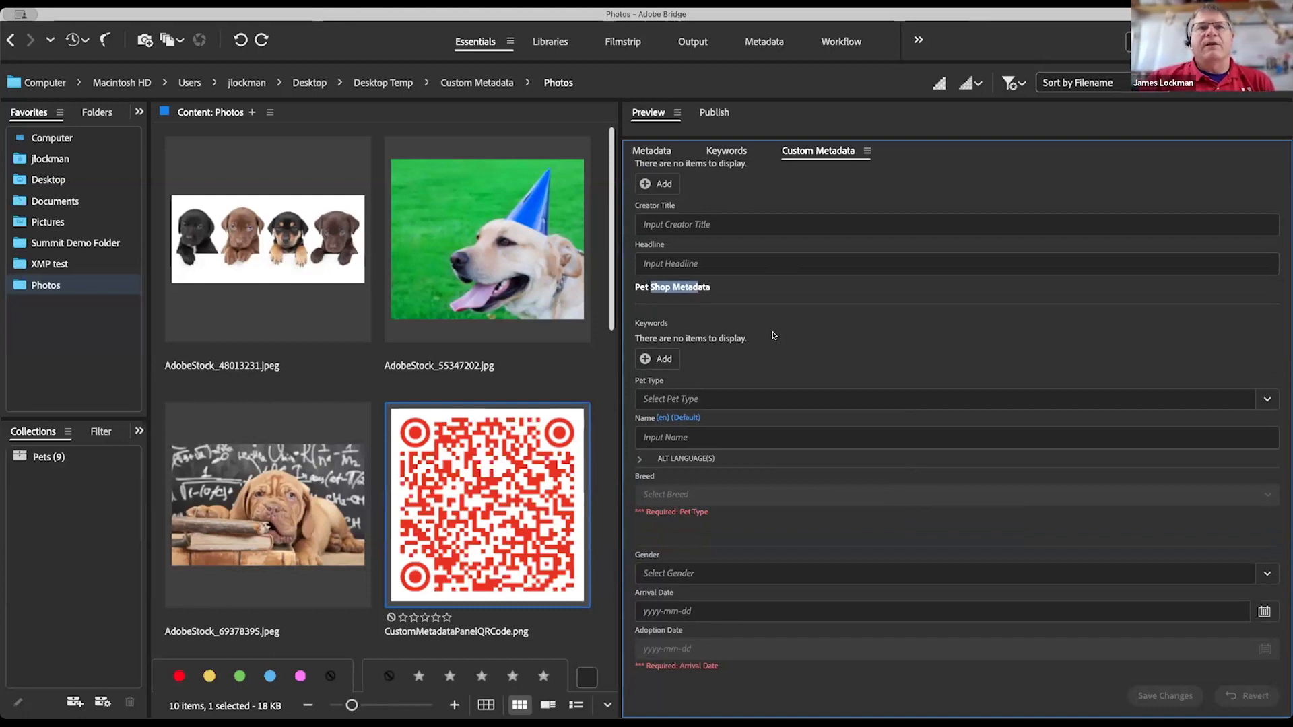
scroll(775, 336, "down", 2)
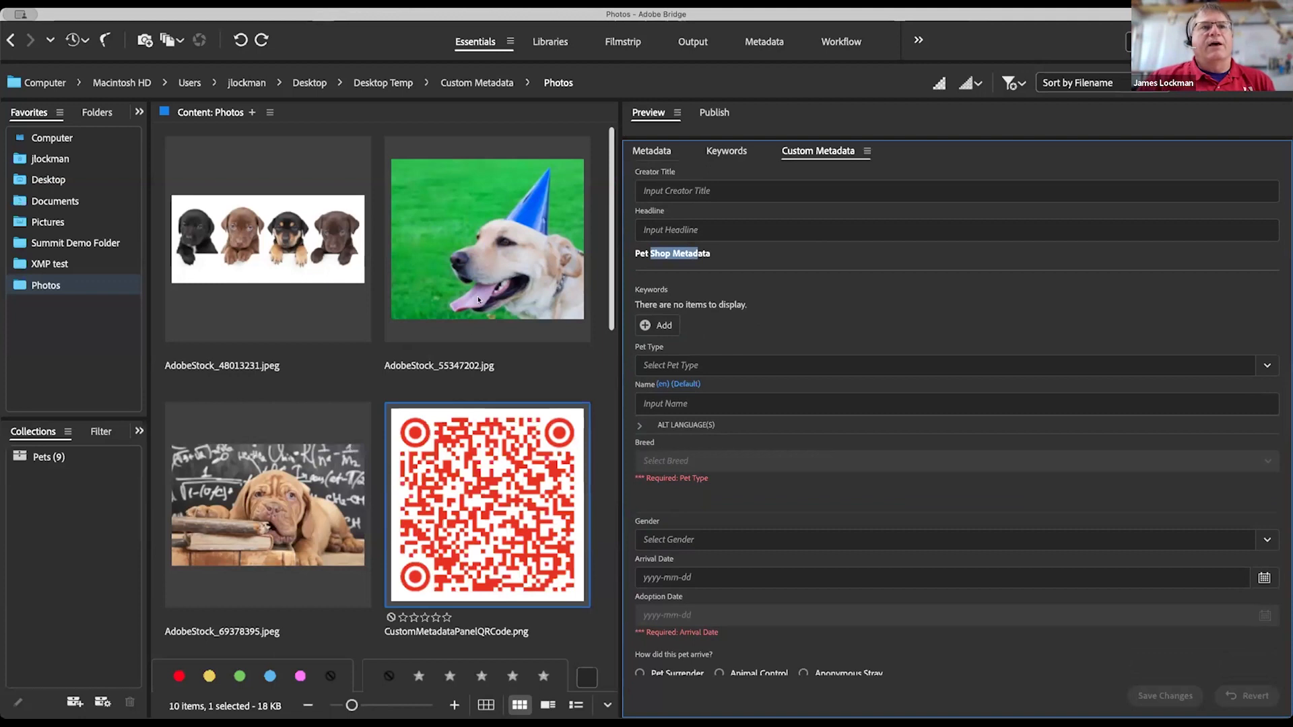
scroll(404, 416, "down", 5)
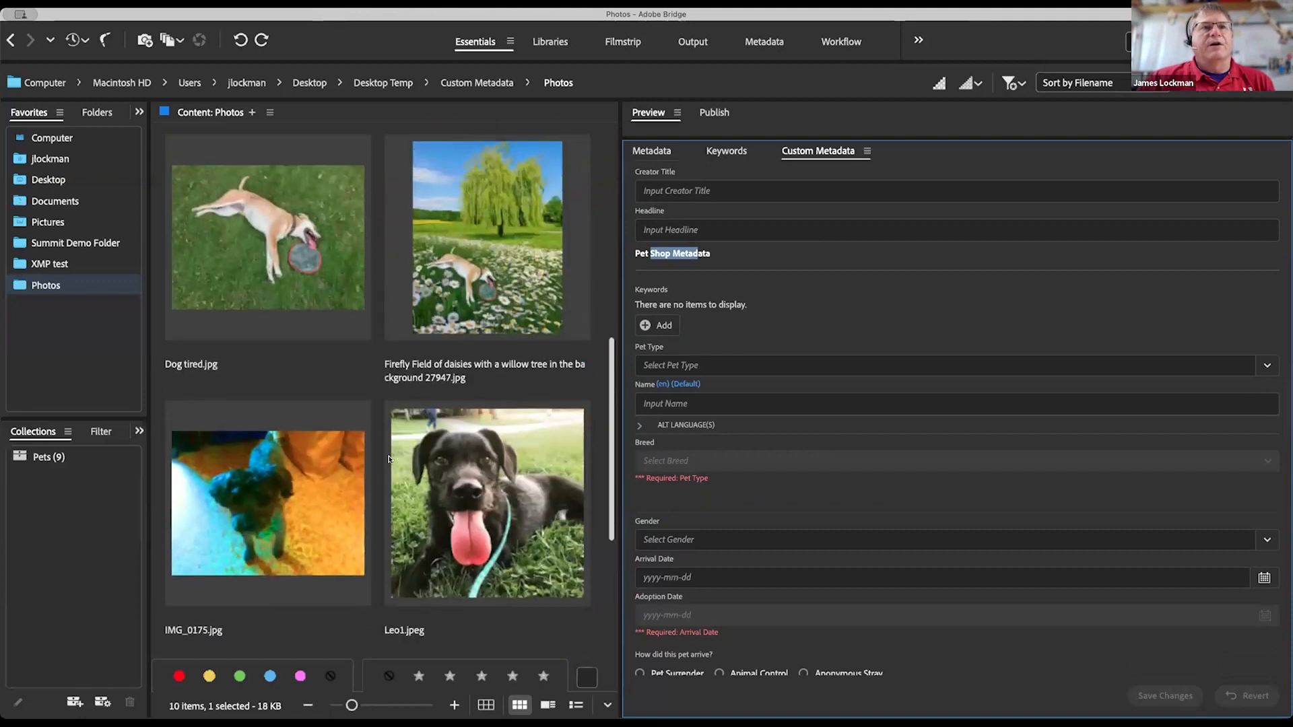
Step: Show Dog tired.jpg's values from the top, checking the File Modification Date and Description fields
left_click(266, 256)
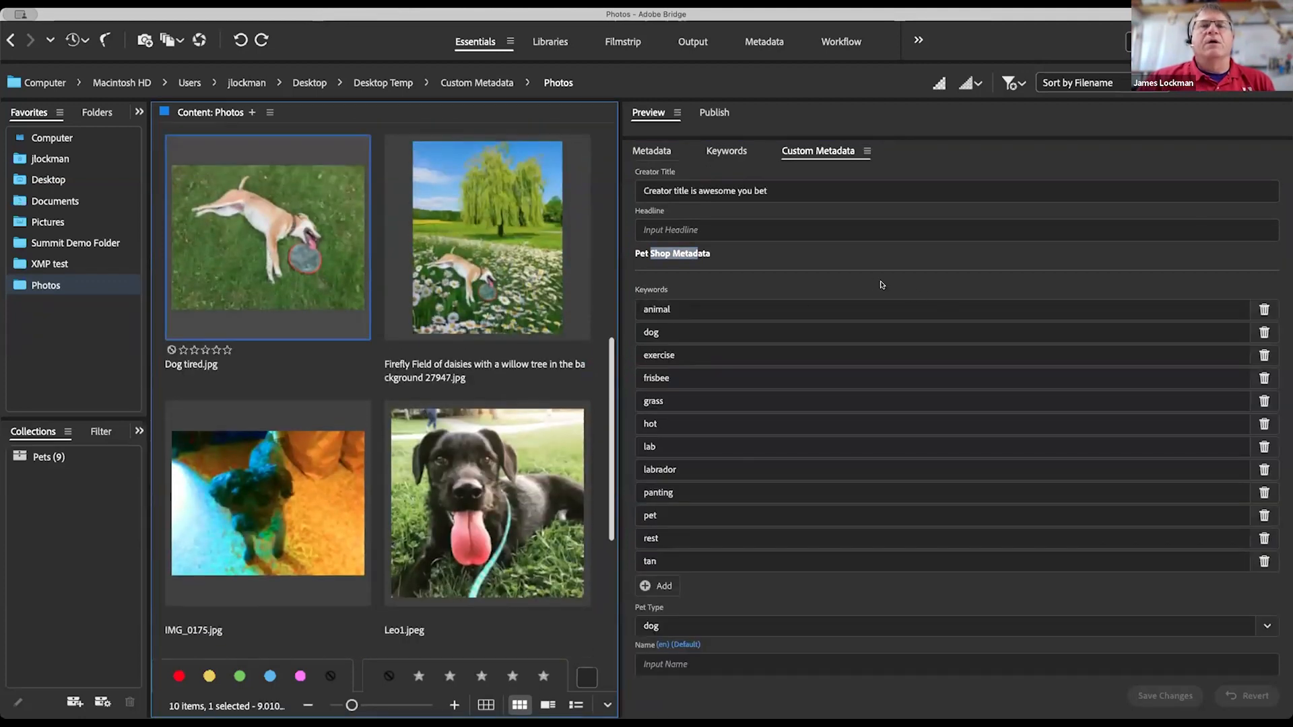
scroll(834, 191, "up", 5)
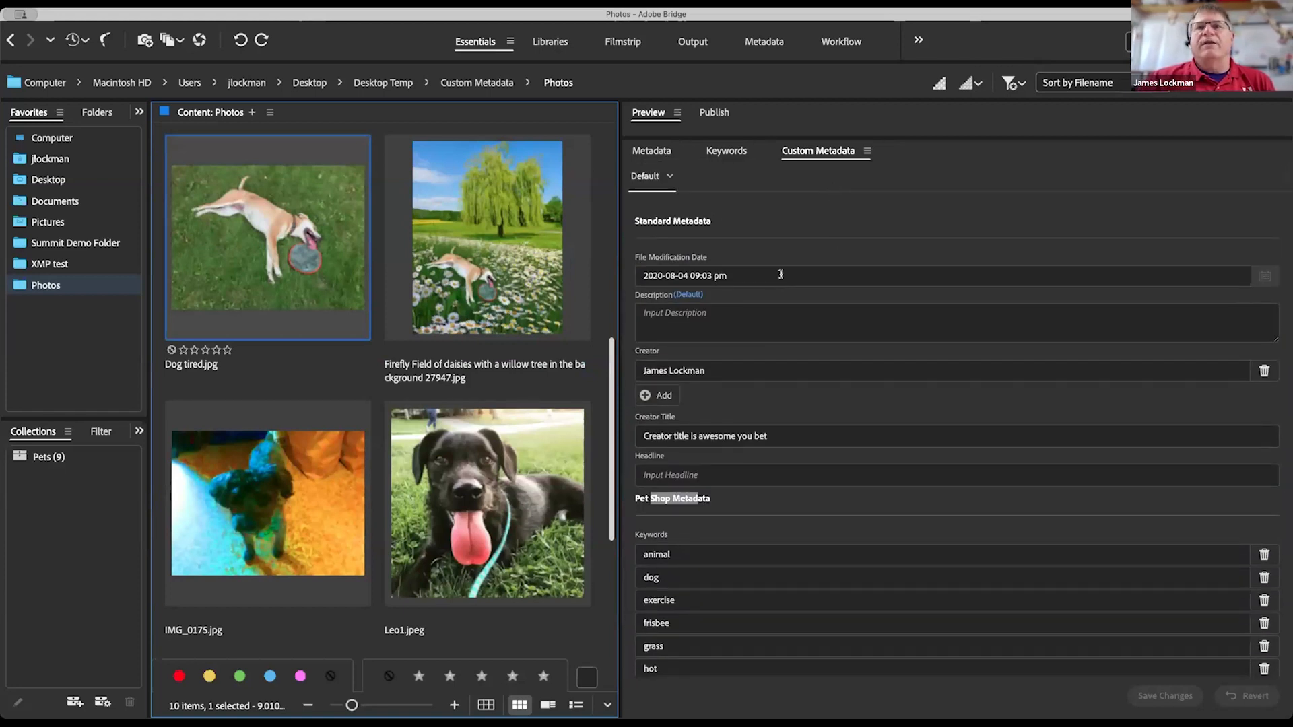
left_click(752, 270)
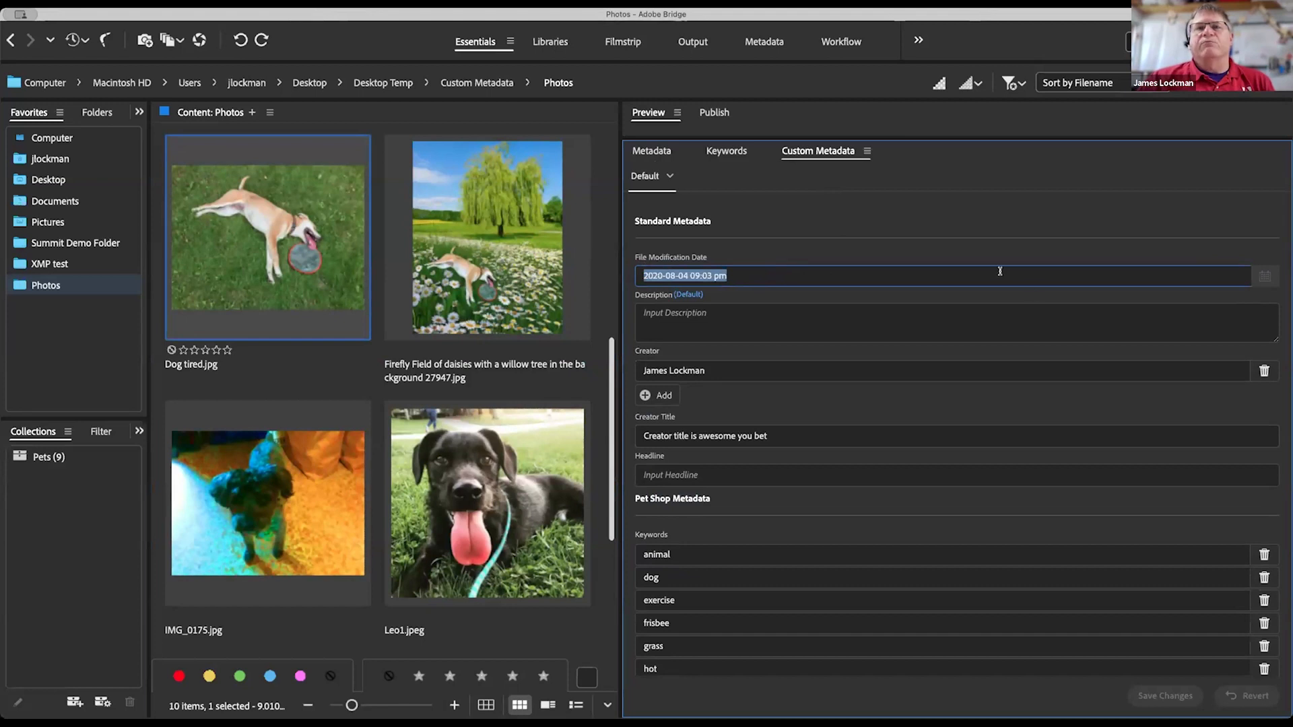
left_click(745, 315)
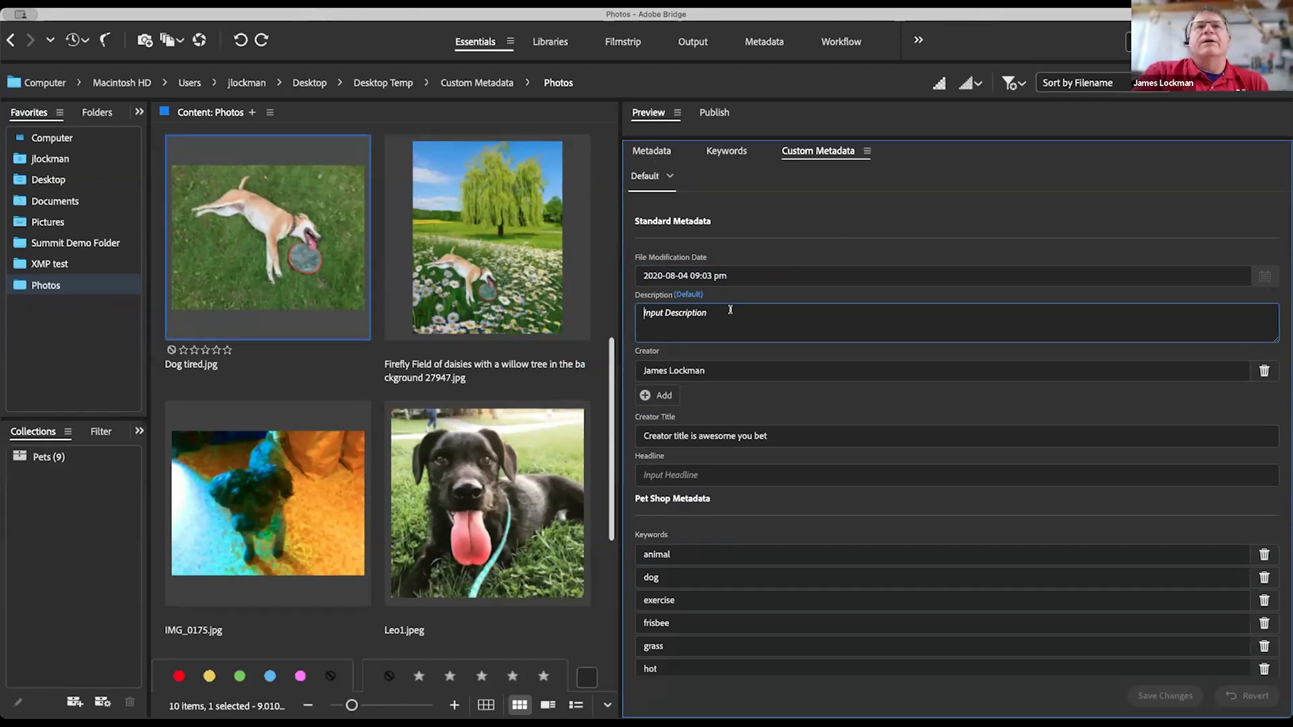
mouse_move(693, 293)
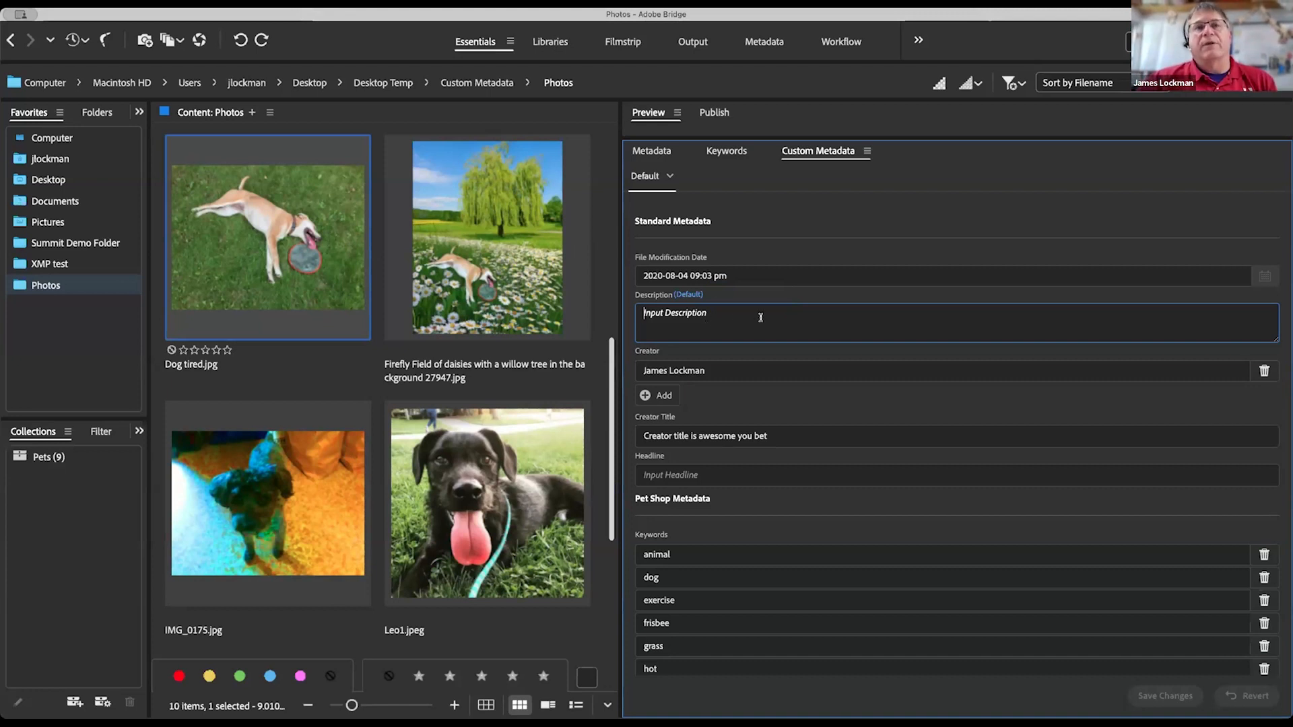
Step: Add a new Creator entry with the second creator's full name below the first one
left_click(726, 370)
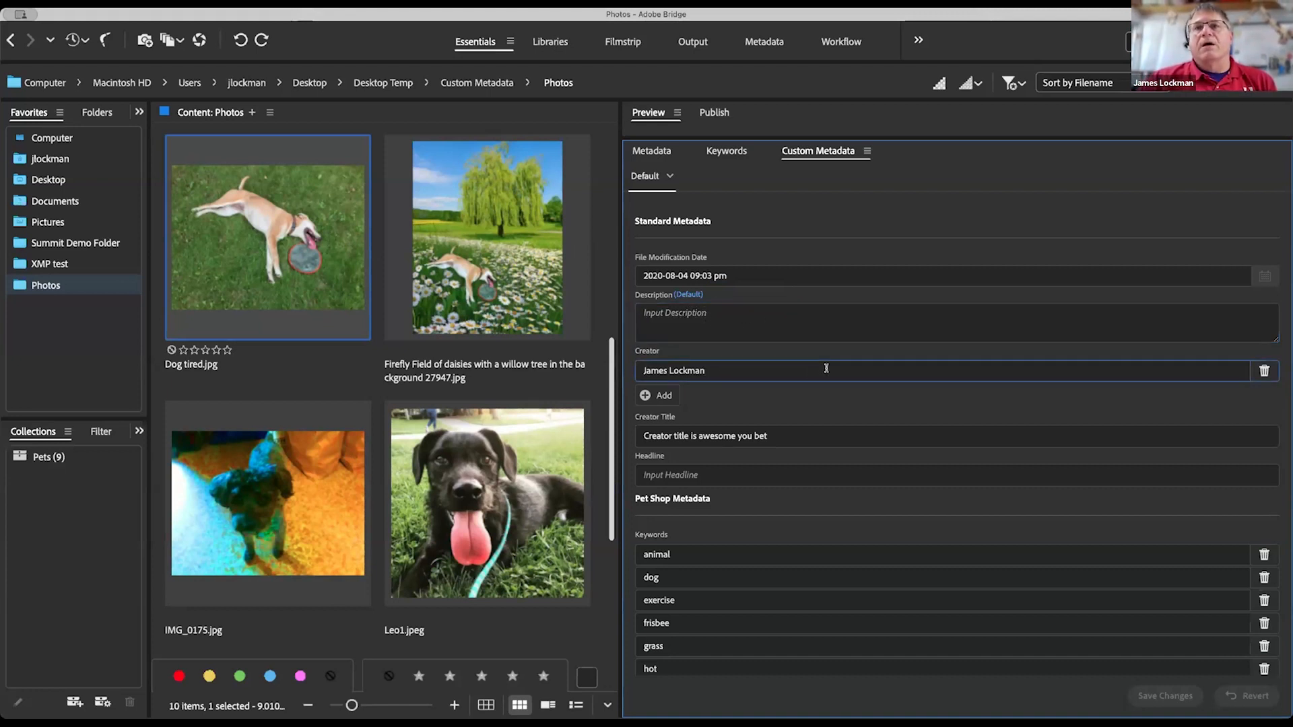
scroll(847, 321, "down", 5)
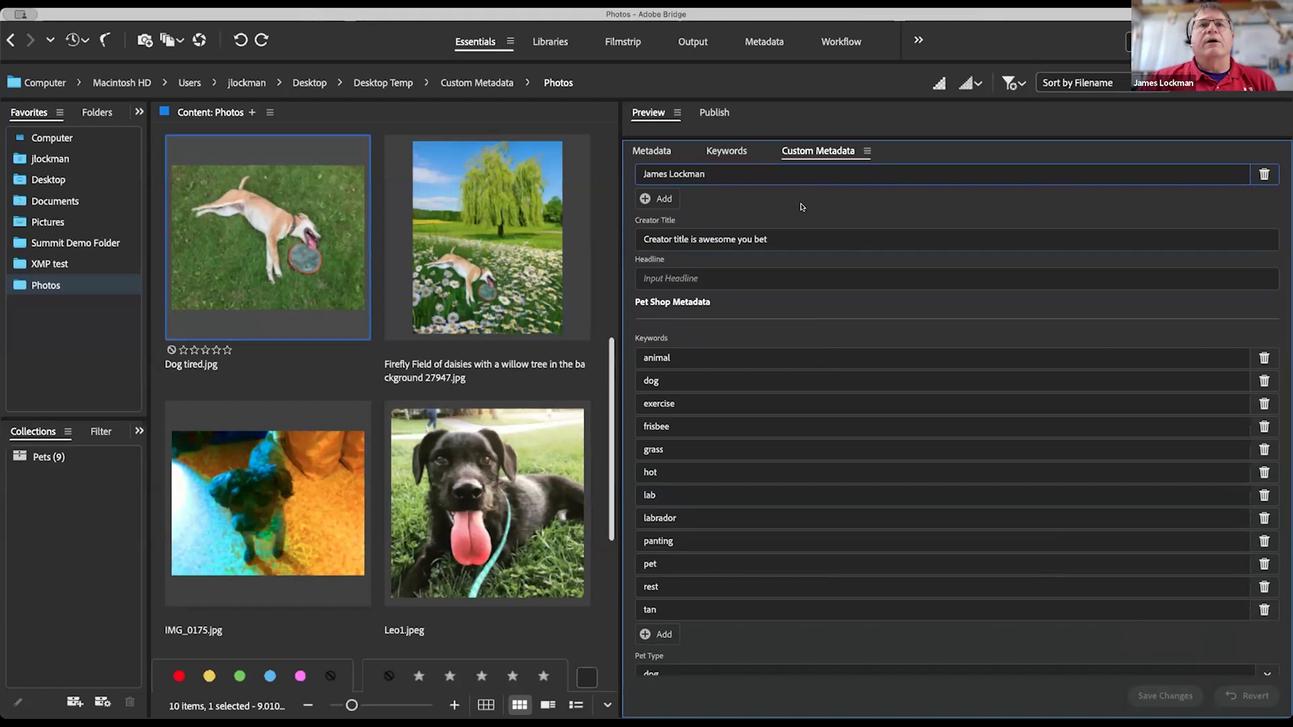
scroll(774, 205, "up", 1)
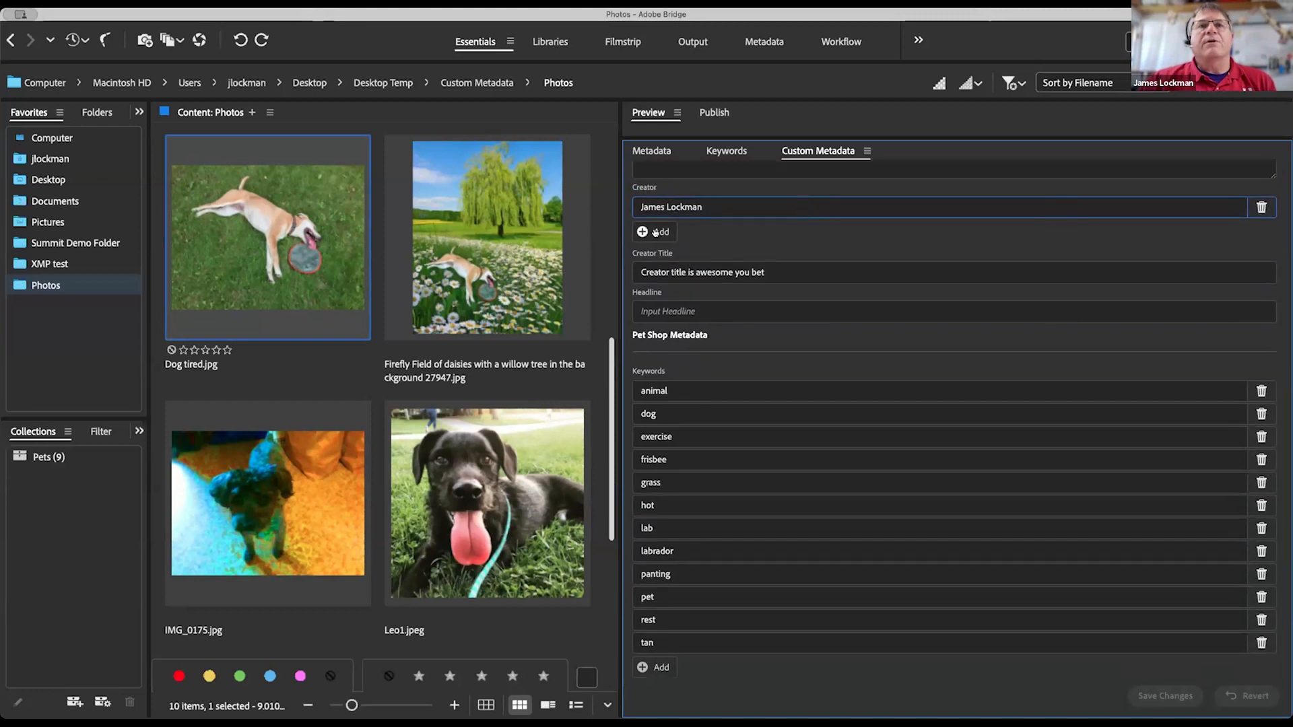
left_click(664, 232)
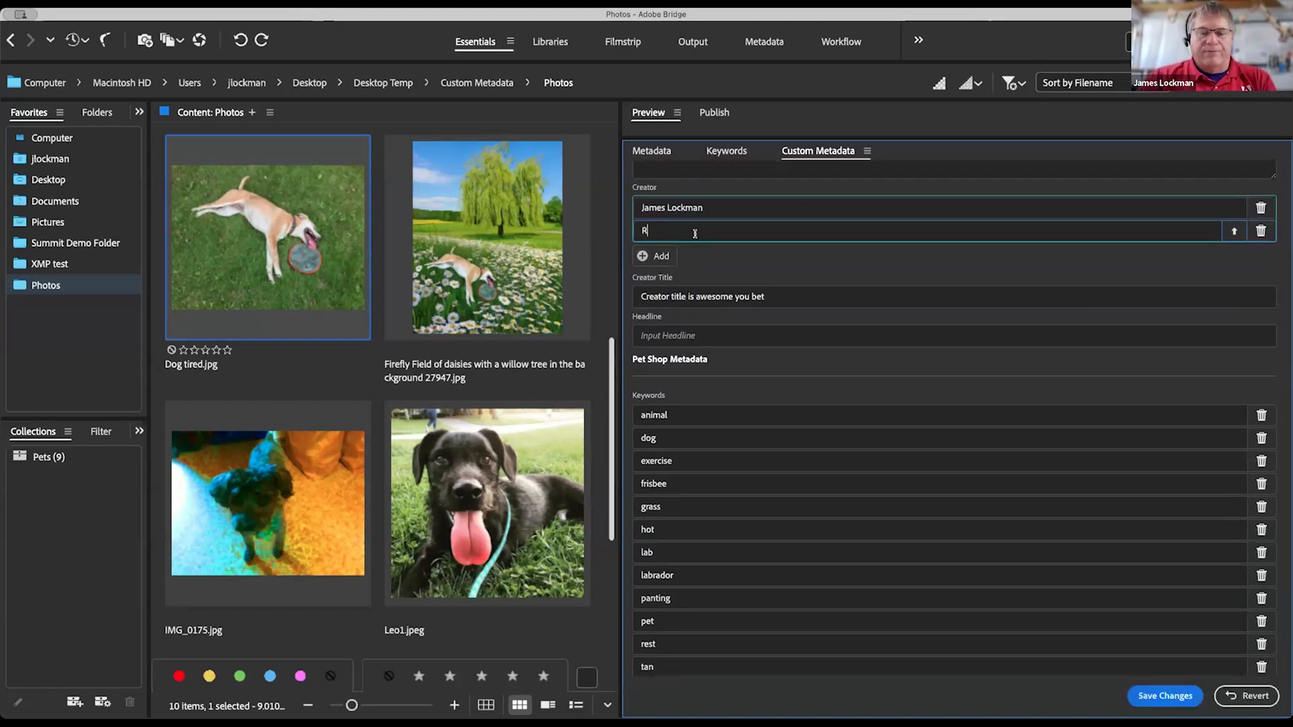
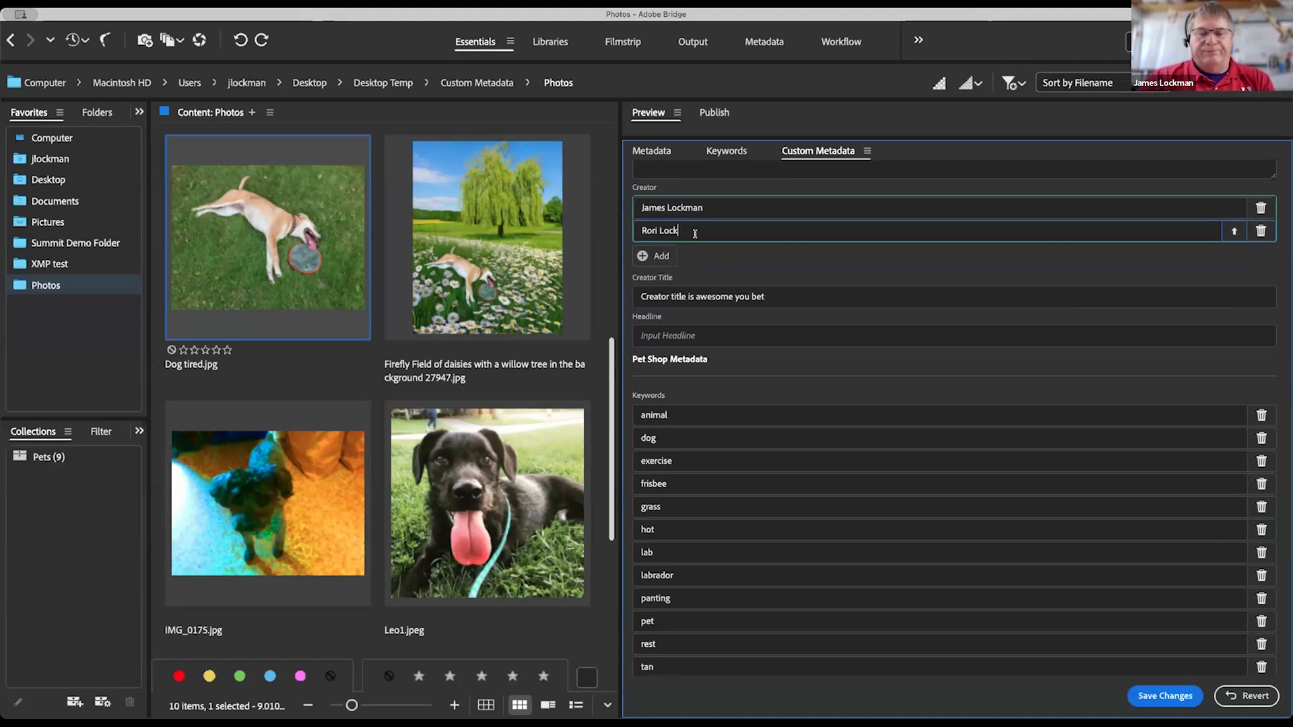
left_click(722, 212)
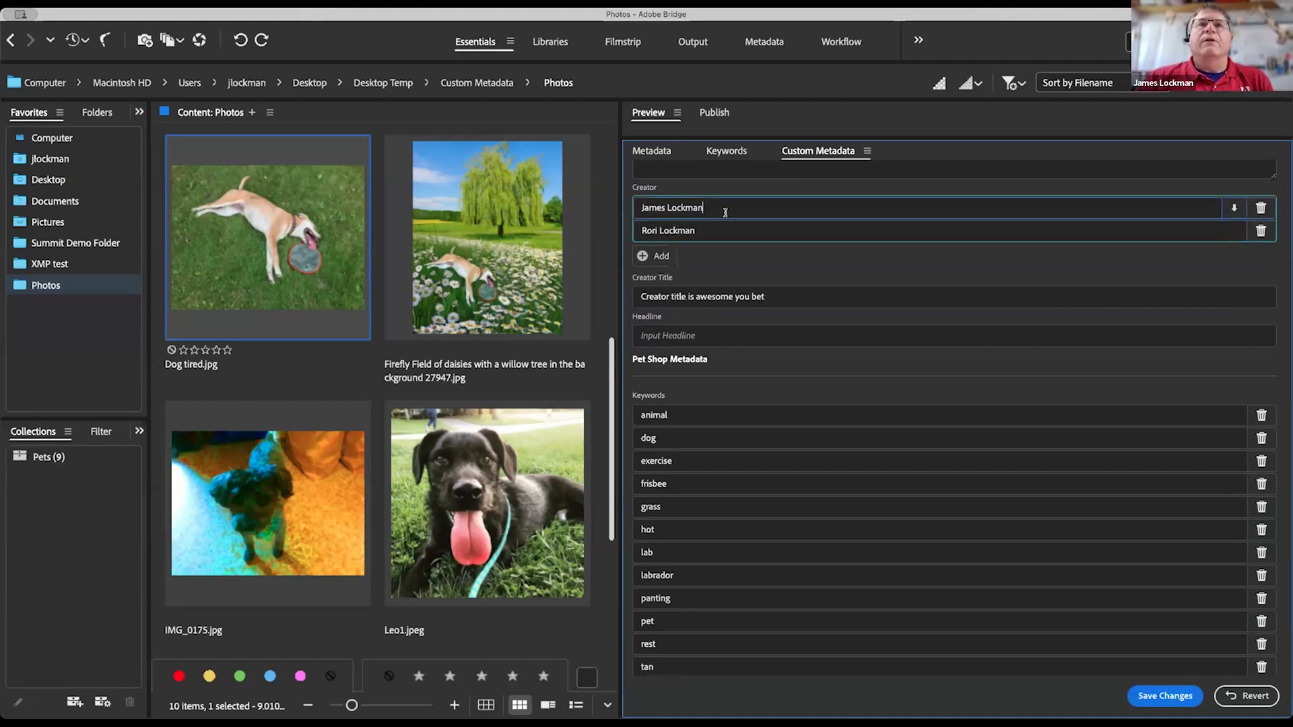
left_click(767, 257)
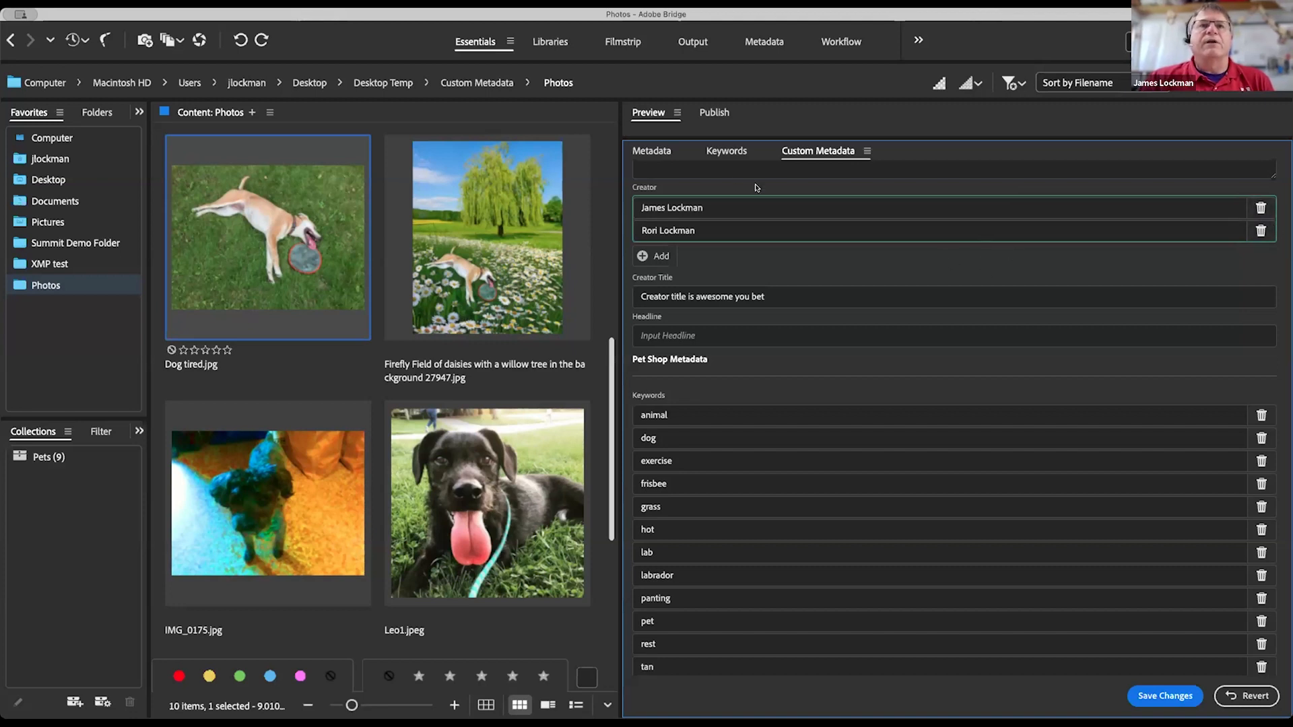
left_click(726, 230)
Step: Step through Creator Title and Headline, then view the twelve keywords from animal to tan
scroll(774, 263, "down", 2)
left_click(777, 253)
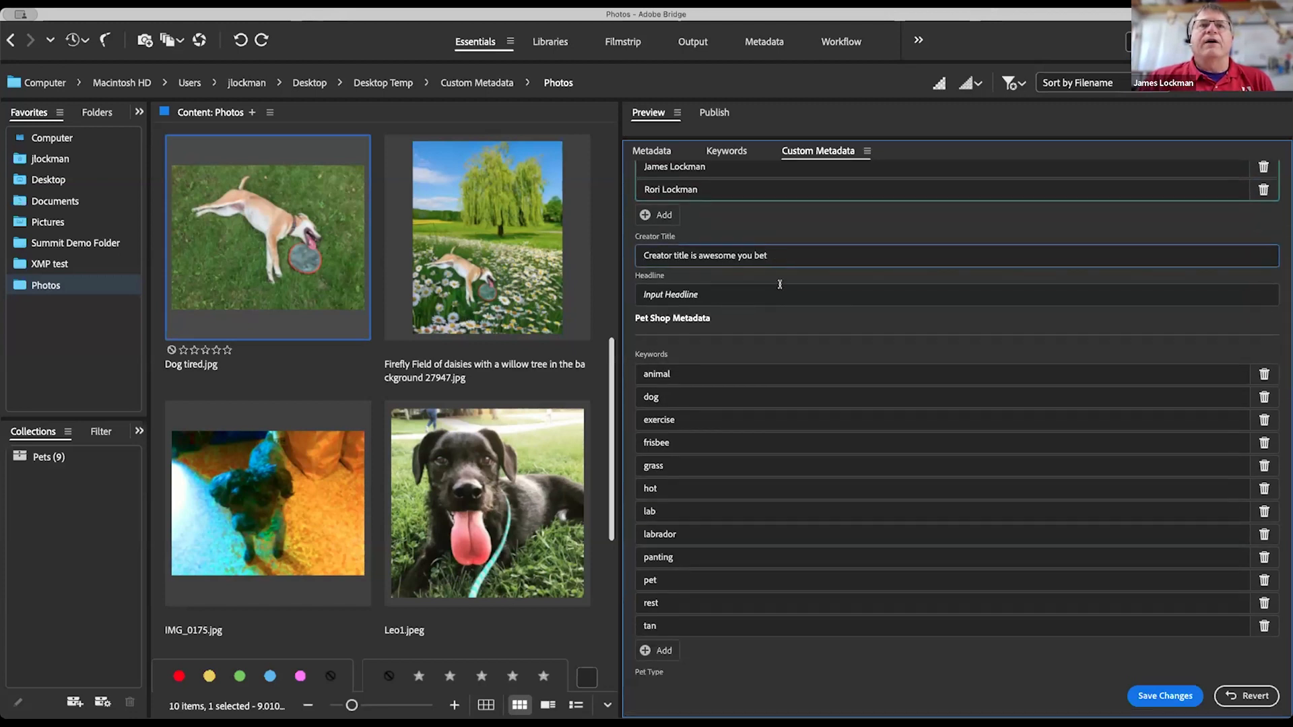
scroll(780, 276, "down", 3)
left_click(826, 231)
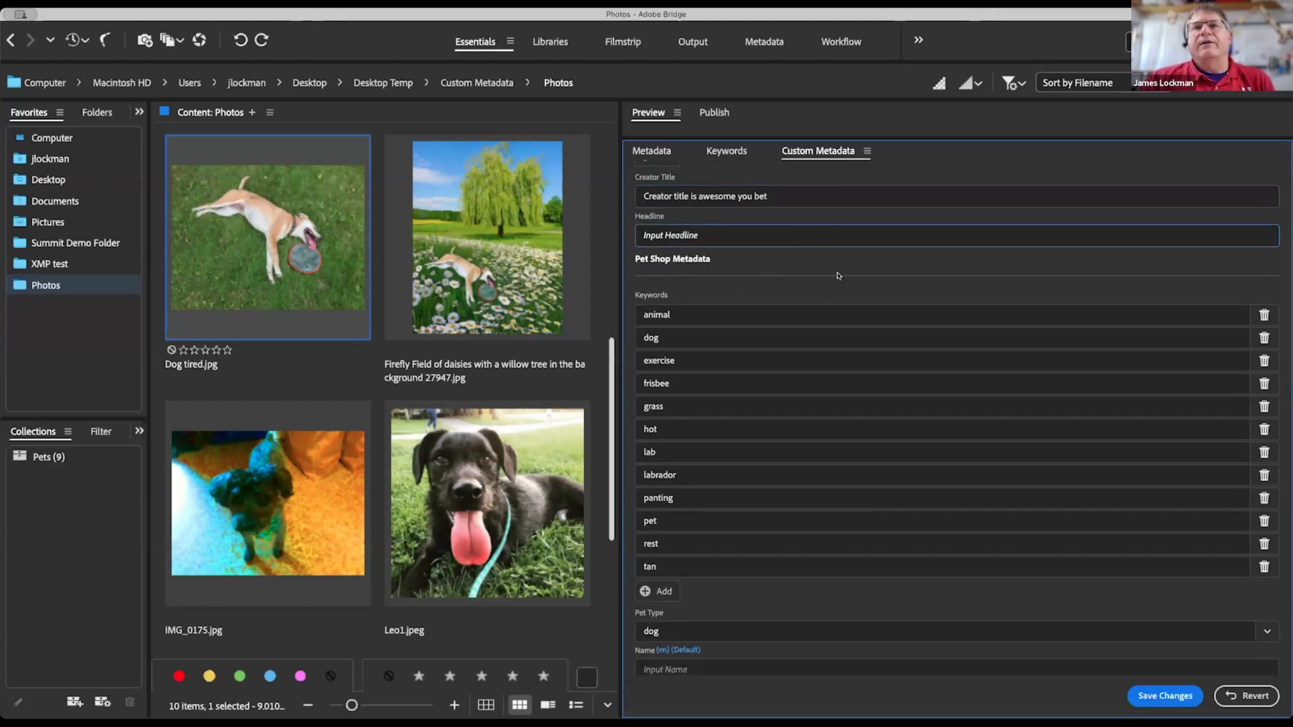
scroll(841, 290, "down", 3)
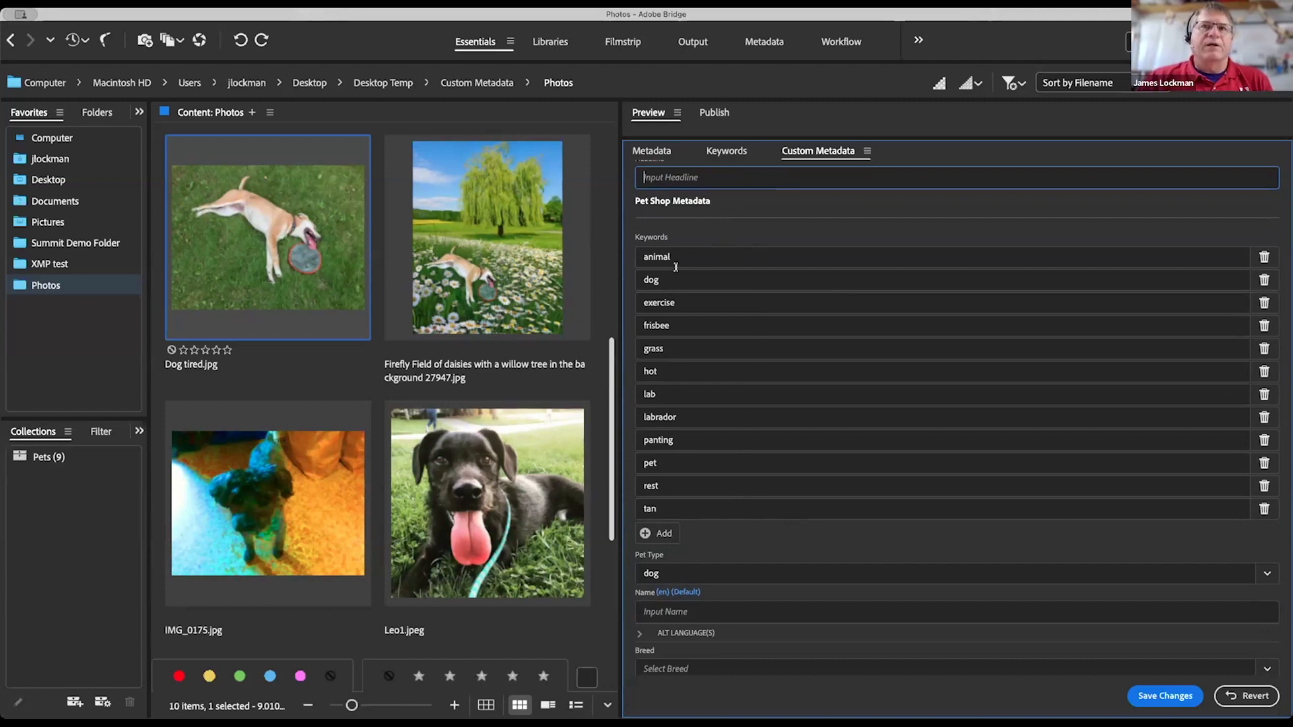
left_click(752, 239)
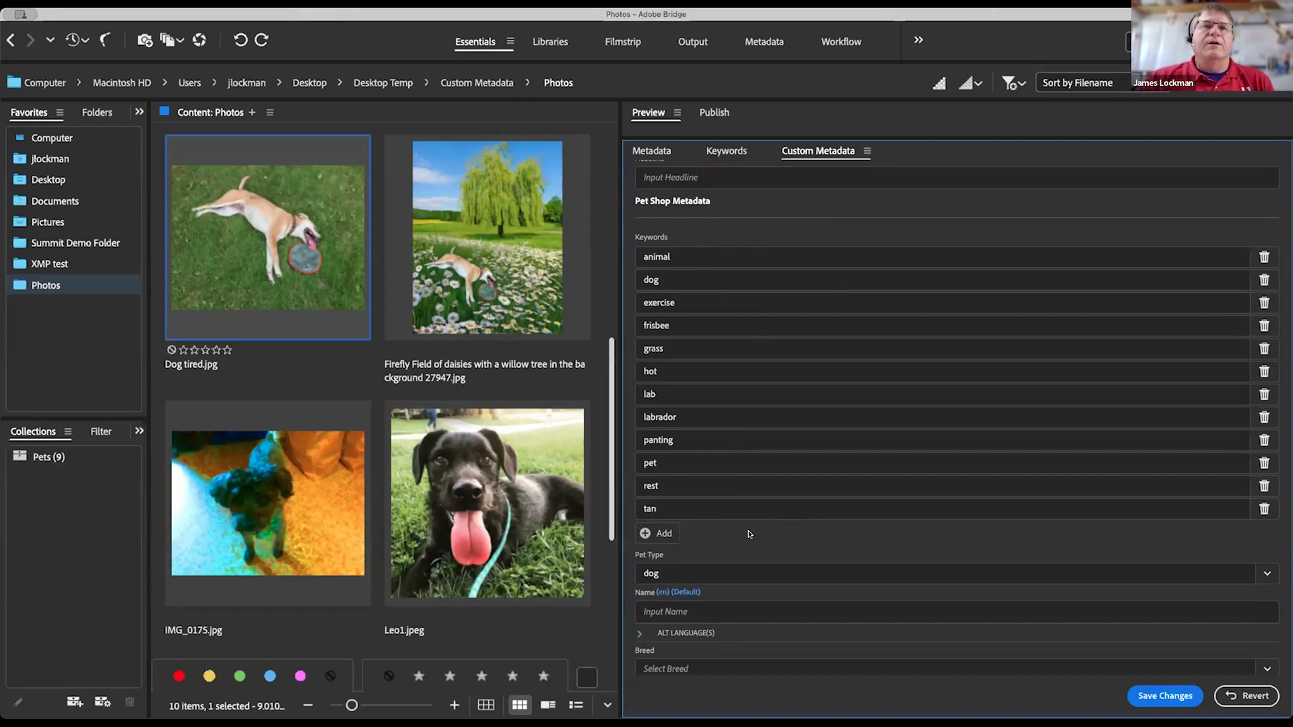
scroll(750, 534, "down", 1)
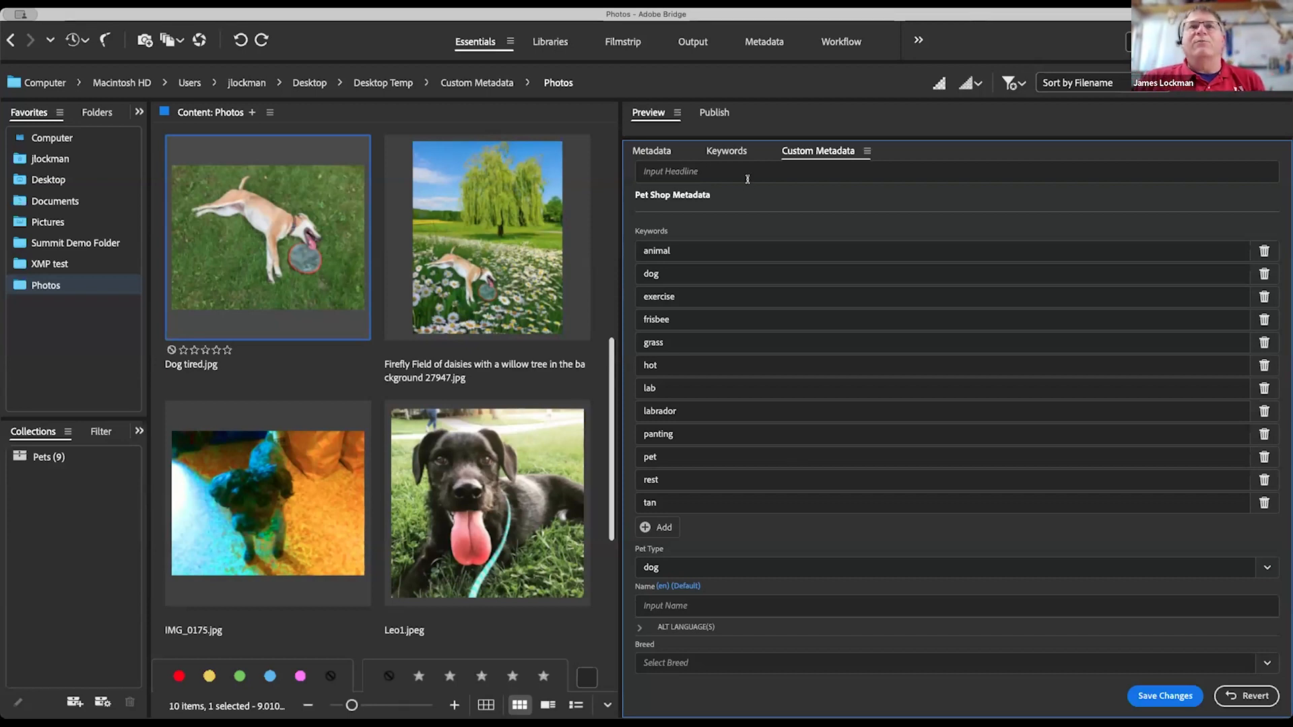
left_click(728, 152)
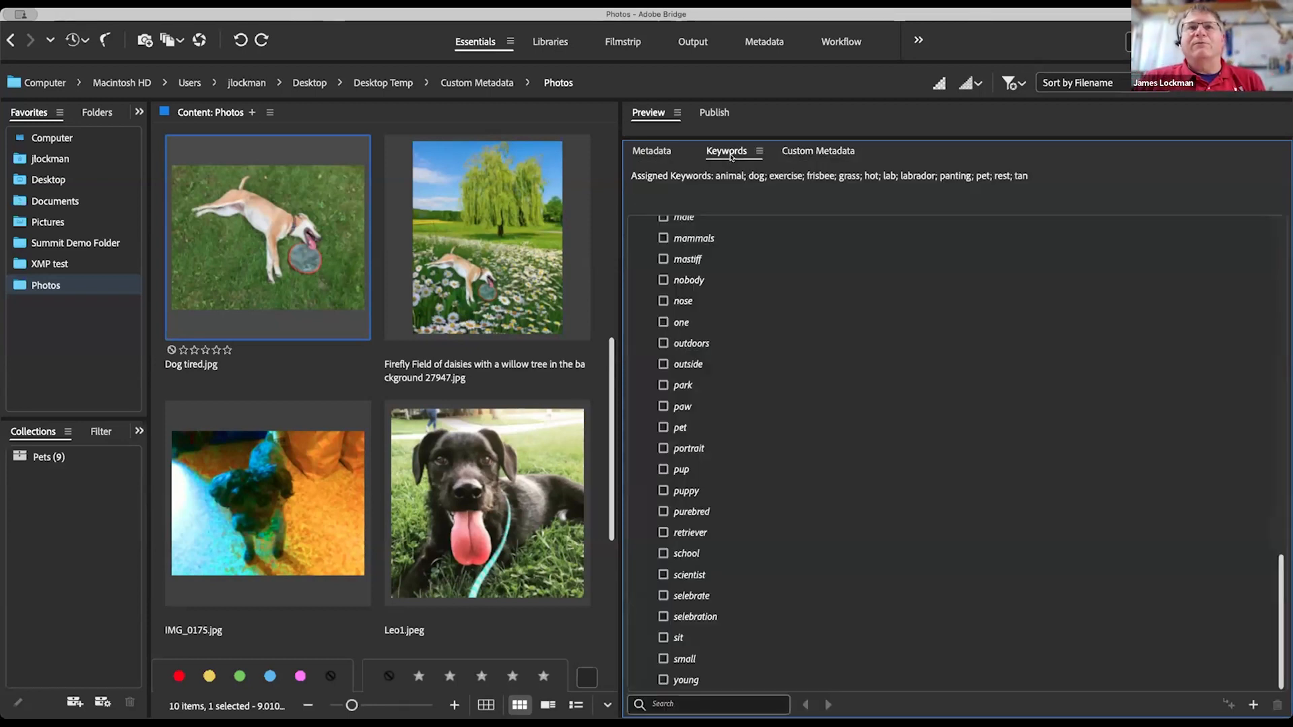
Step: Return to the Custom Metadata form and select the Firefly daisy-field photo, raising an unsaved-changes warning
left_click(803, 157)
scroll(779, 536, "down", 5)
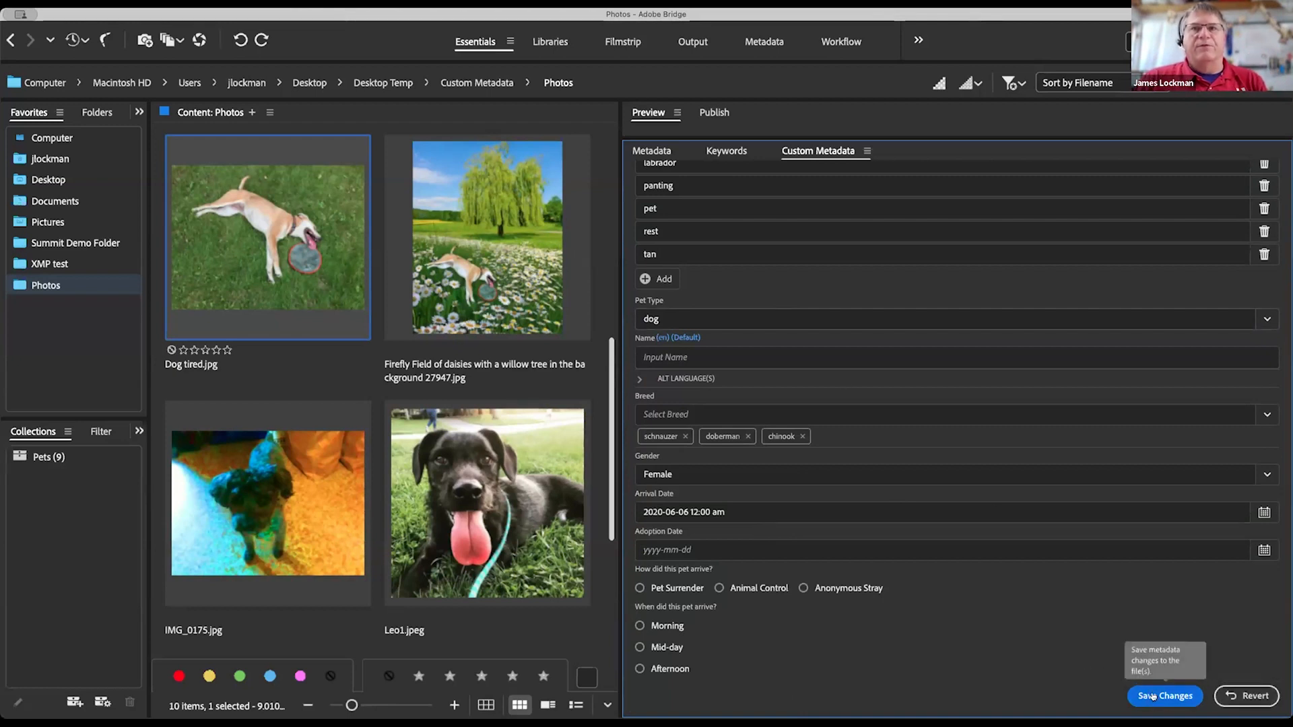
left_click(490, 246)
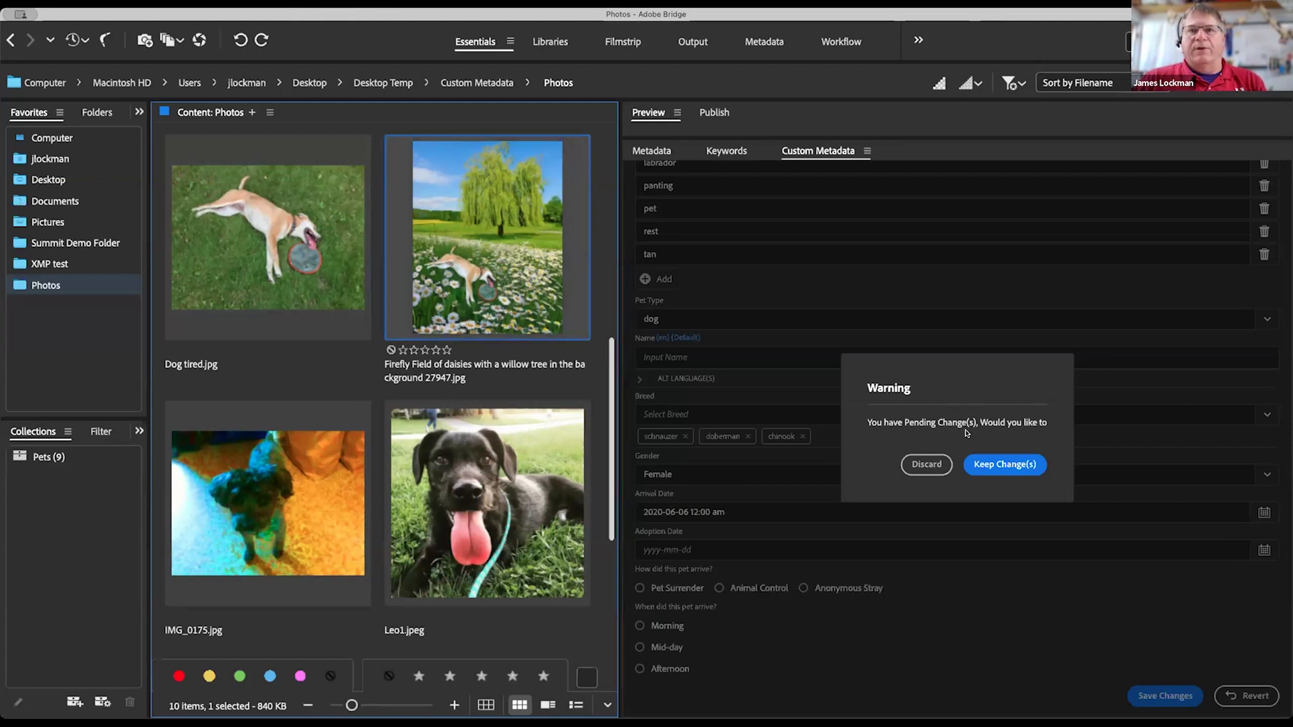
Step: Discard the pending edits and scroll through the daisy-field image's blank custom metadata form
left_click(924, 465)
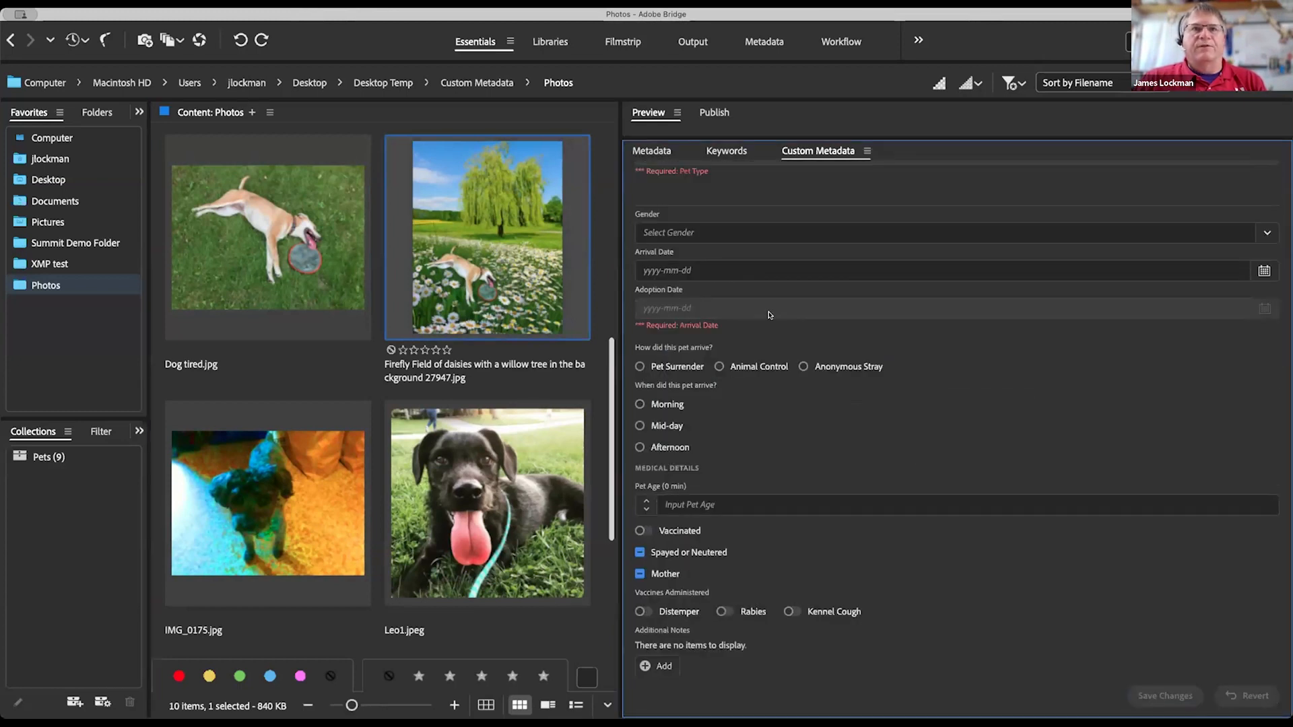
scroll(816, 310, "up", 5)
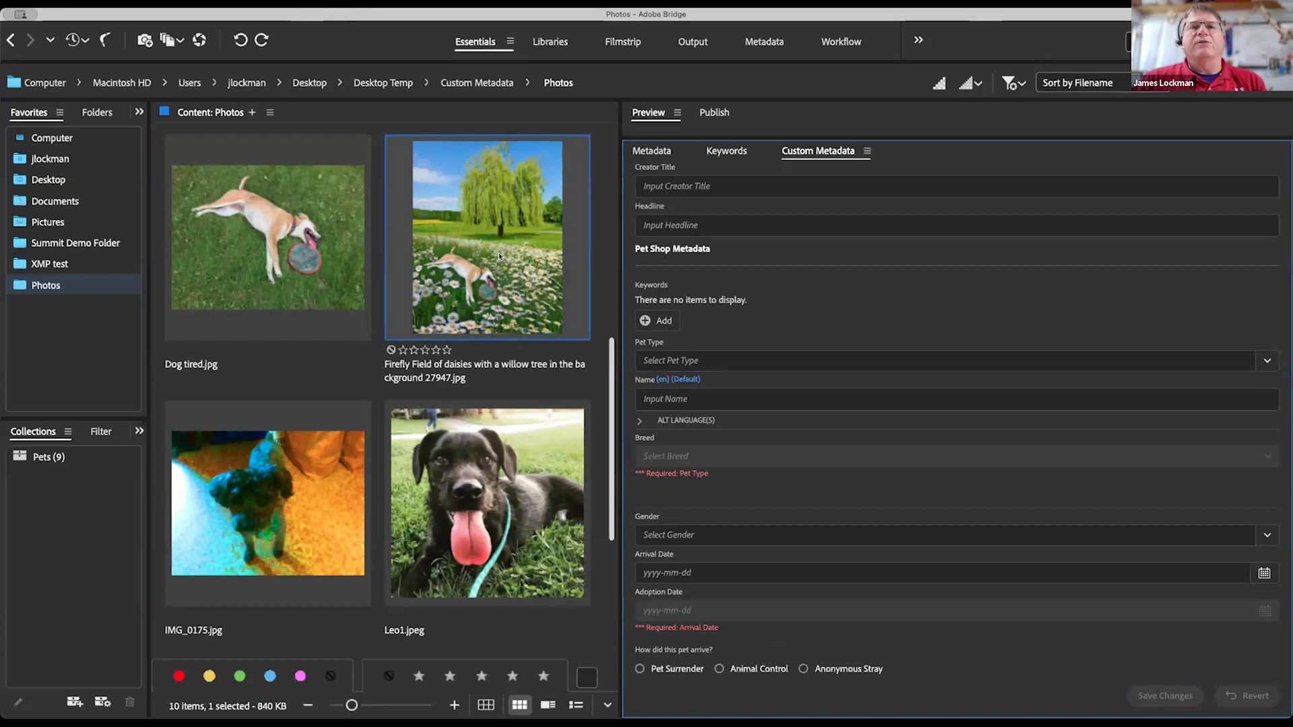
scroll(855, 267, "up", 3)
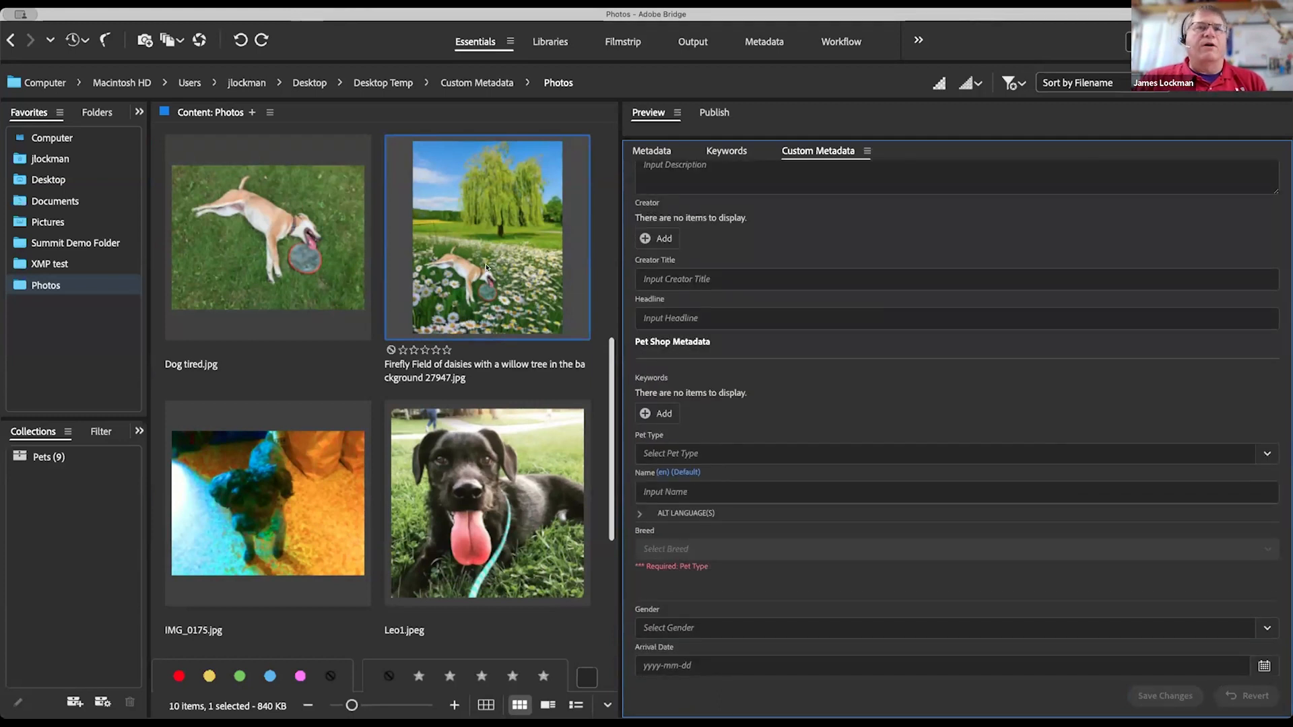
scroll(889, 234, "up", 4)
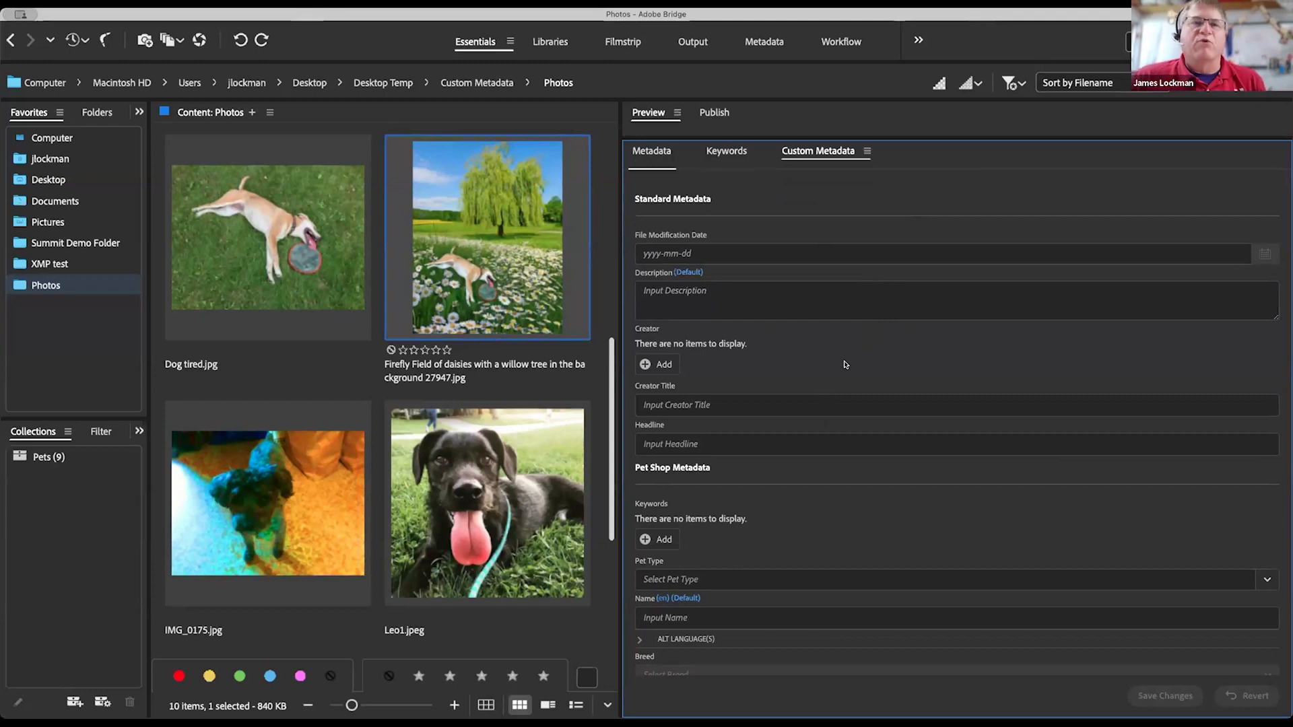
scroll(845, 365, "down", 5)
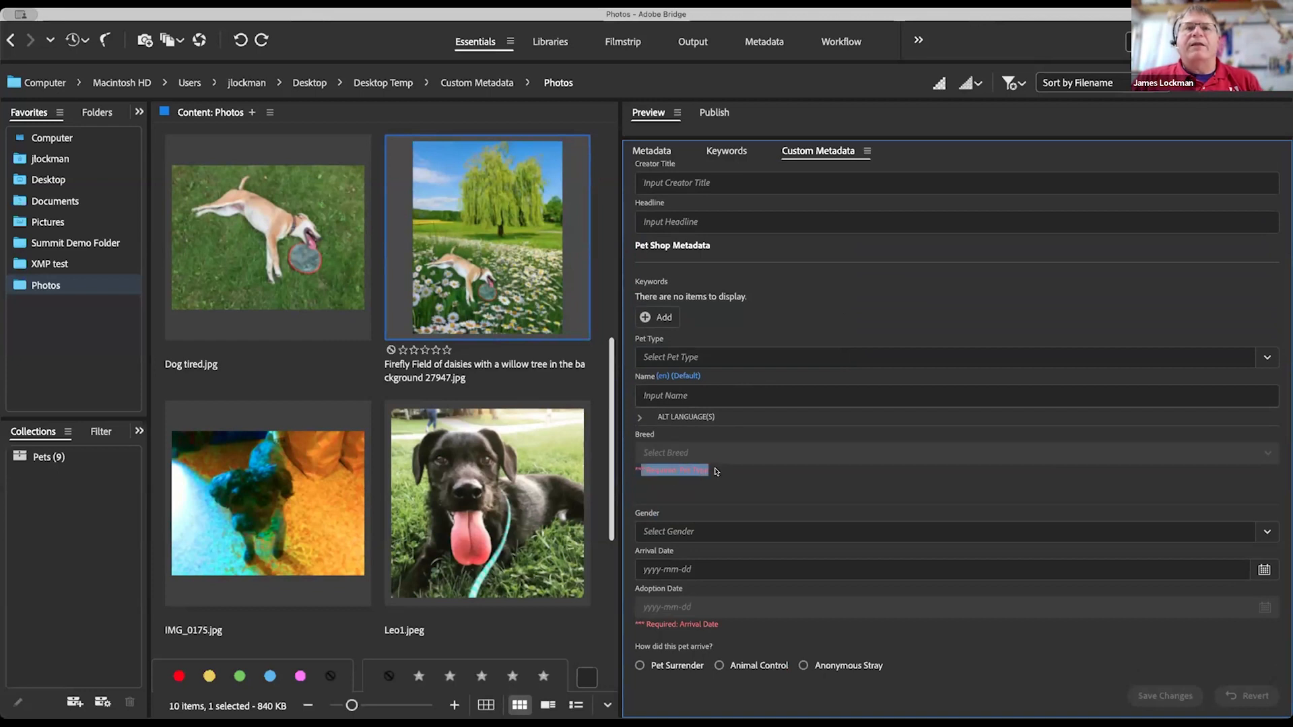
Step: Try Pet Type Dog and its breed list, then switch Pet Type to Cat and view cat breeds
left_click(799, 363)
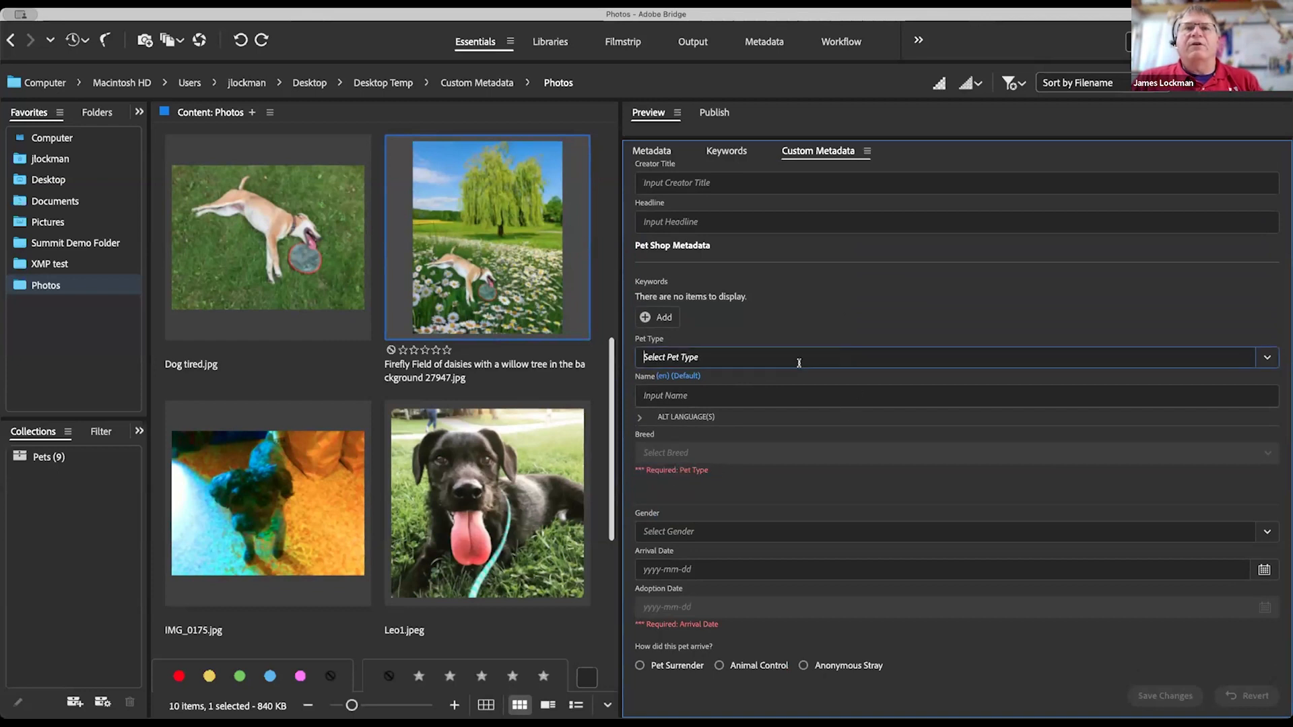
left_click(1264, 356)
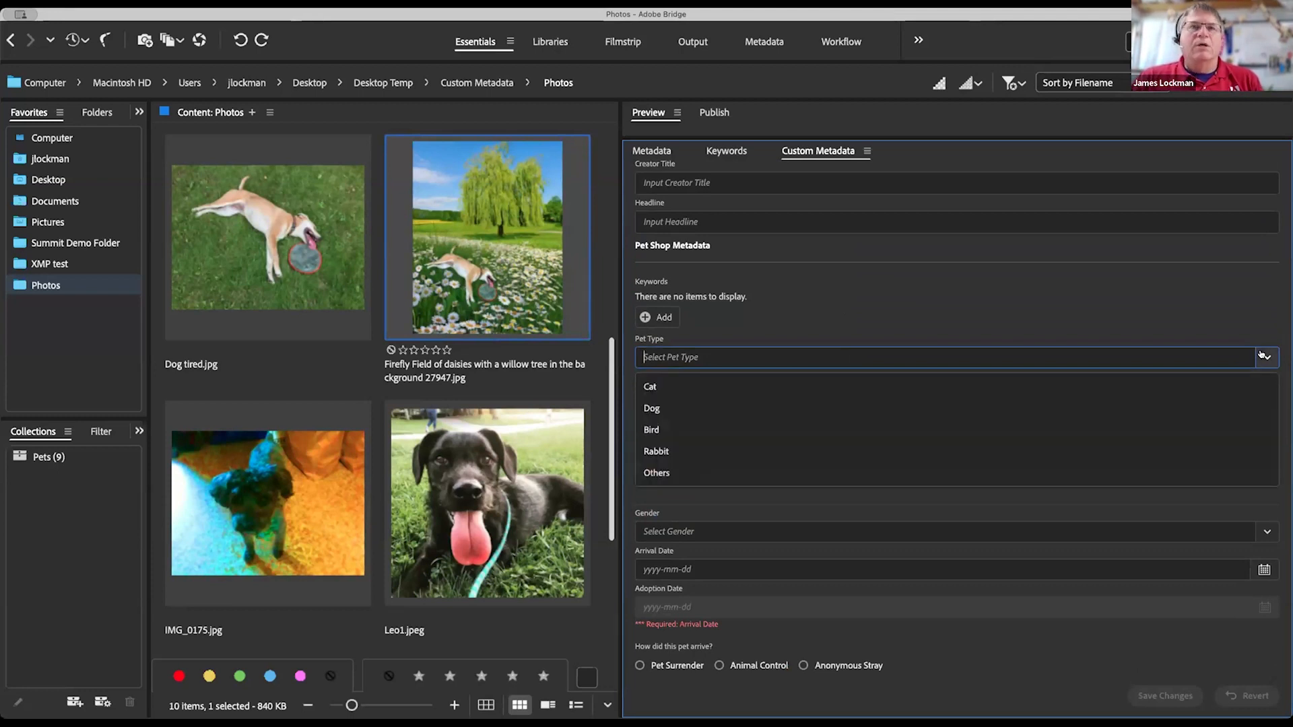
left_click(653, 407)
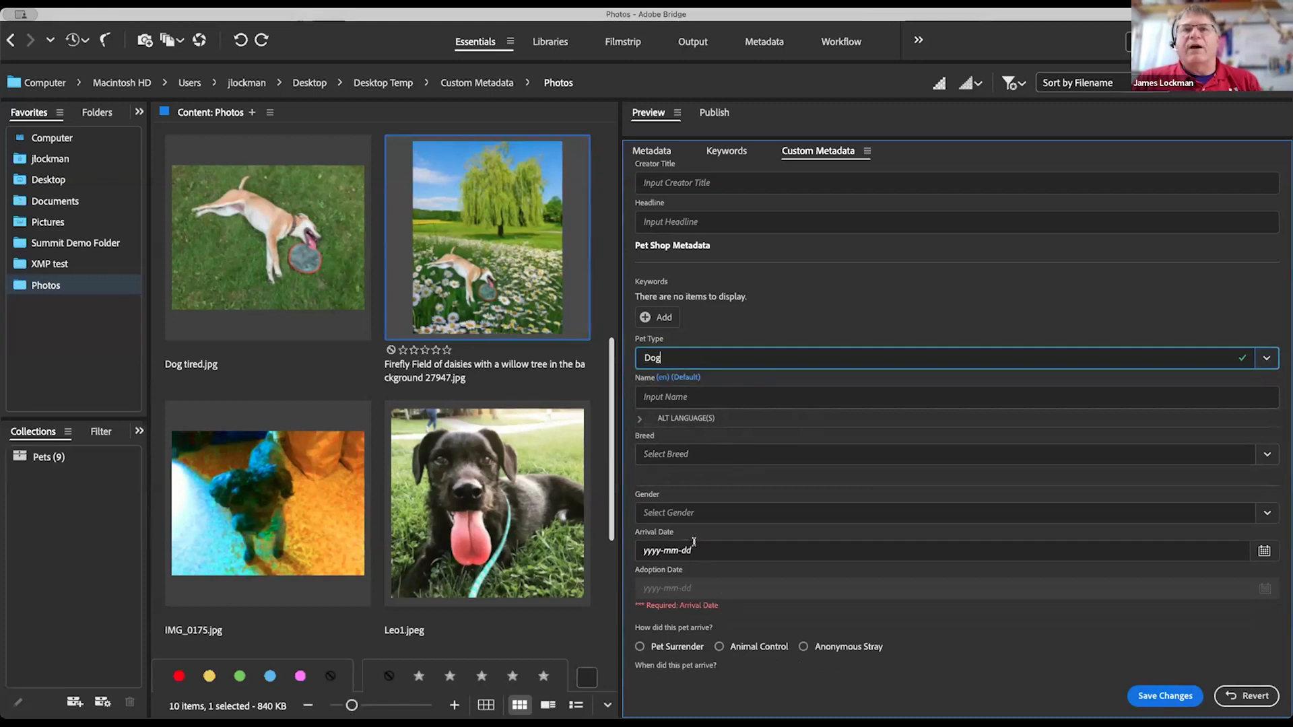
scroll(694, 542, "down", 2)
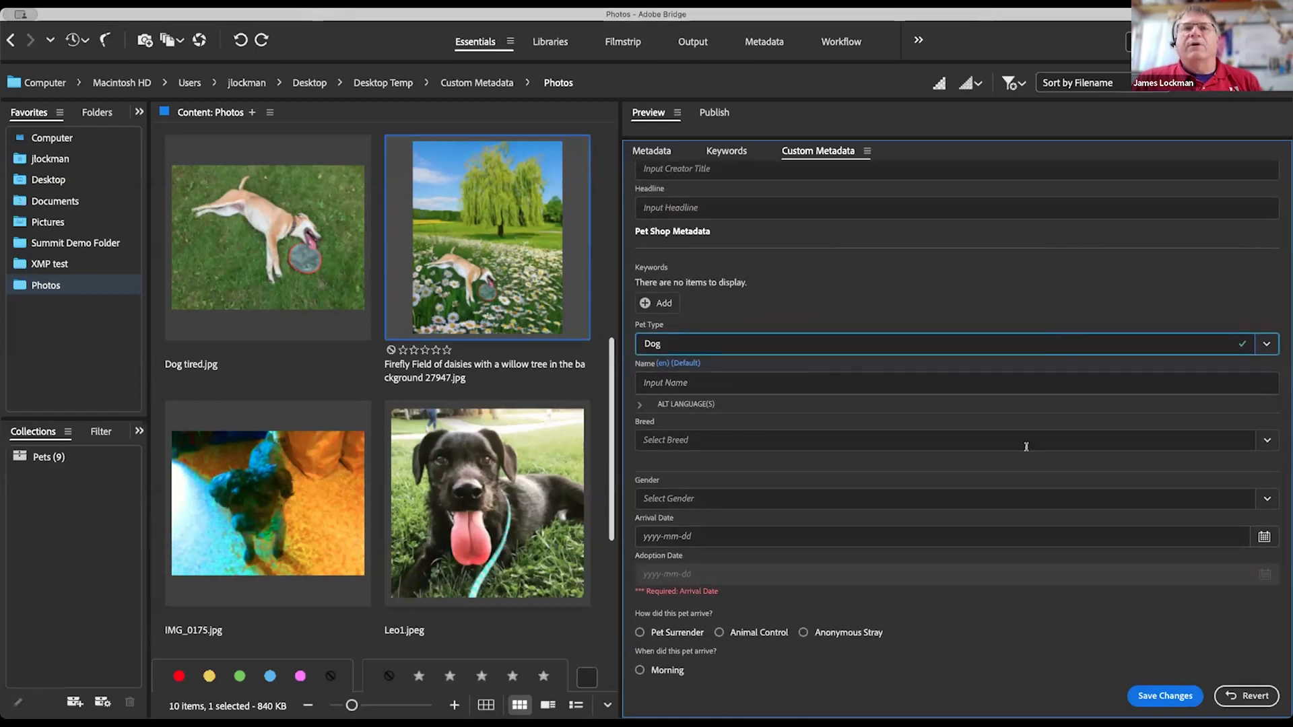
left_click(1268, 440)
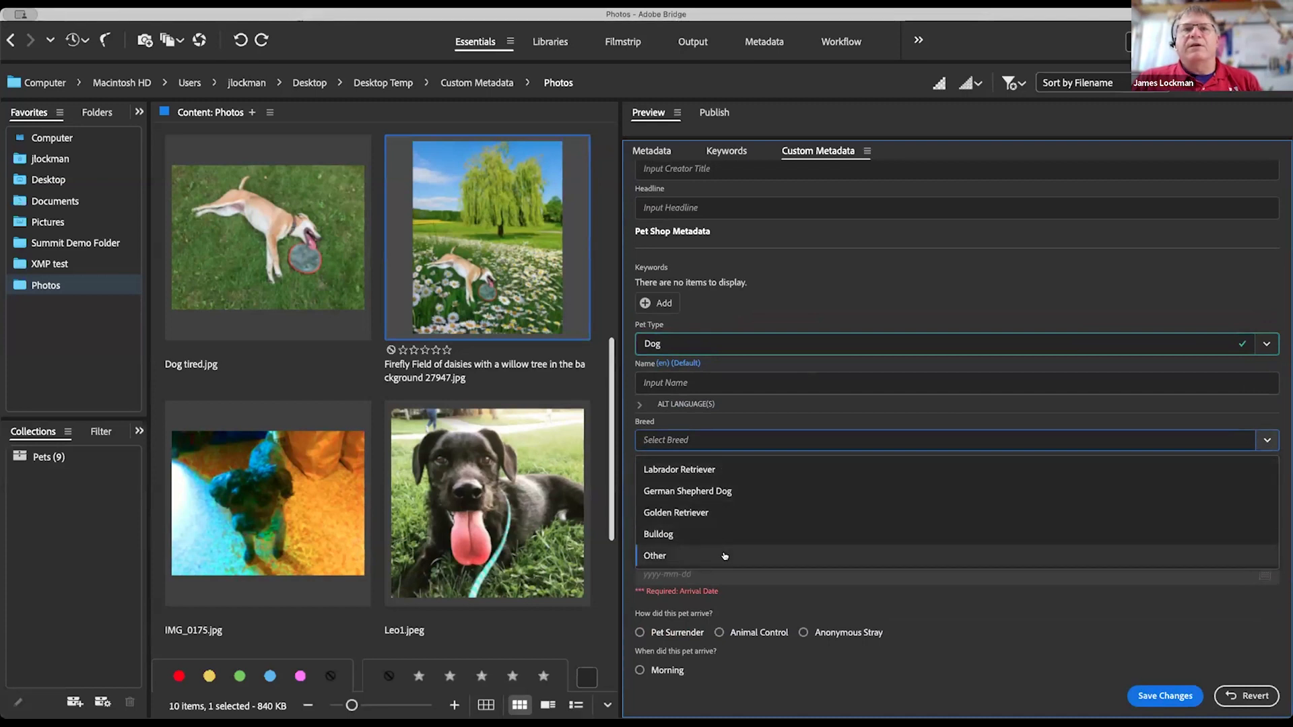
left_click(1126, 304)
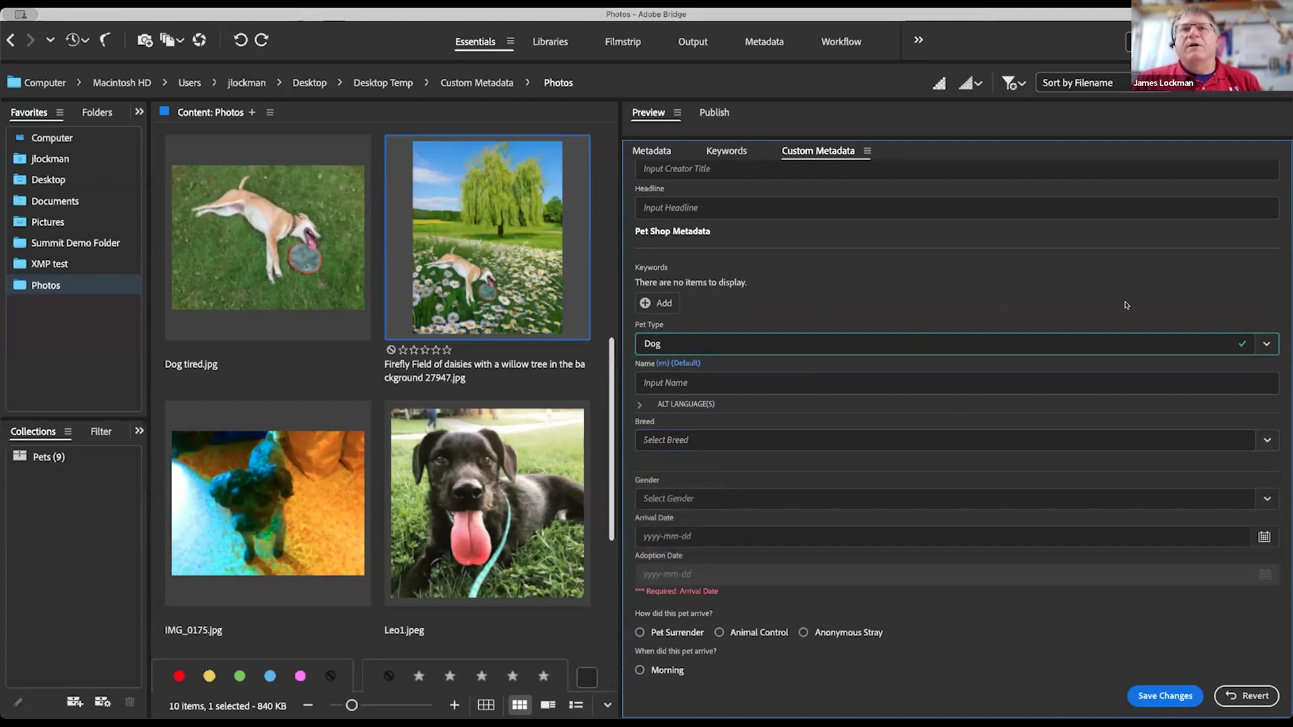
left_click(1266, 344)
left_click(826, 375)
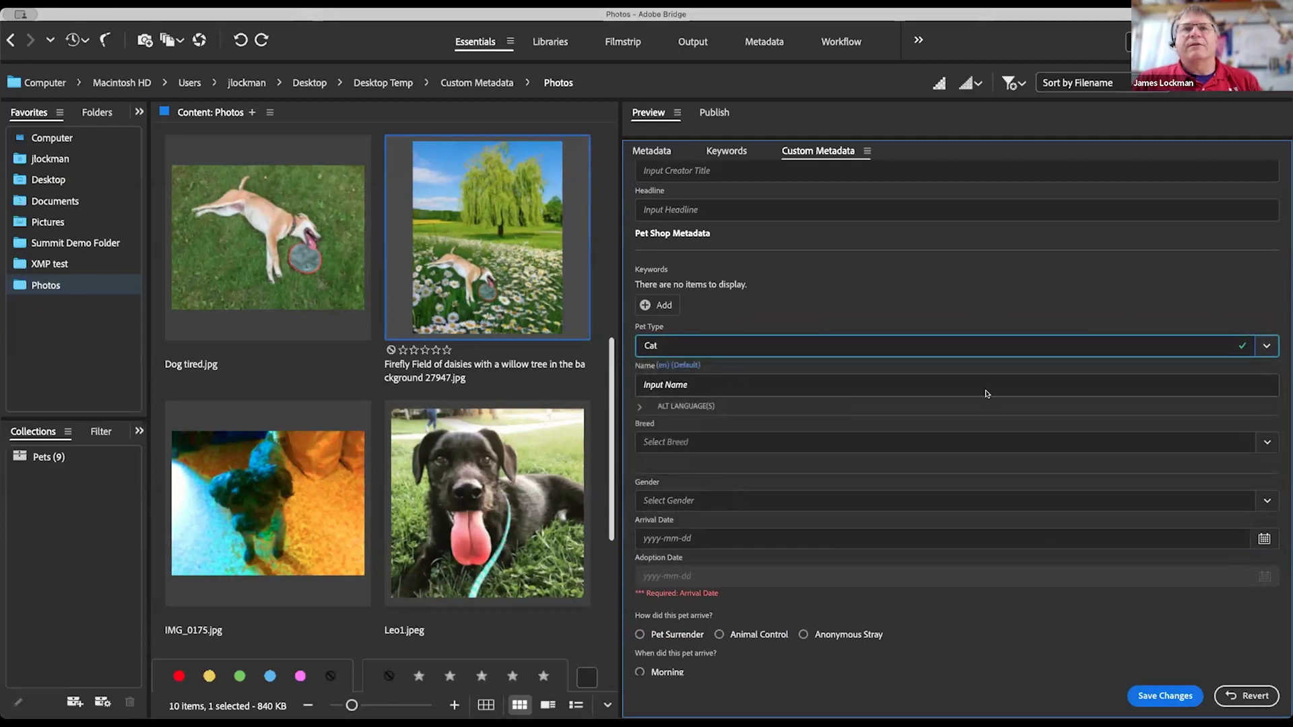
left_click(1267, 442)
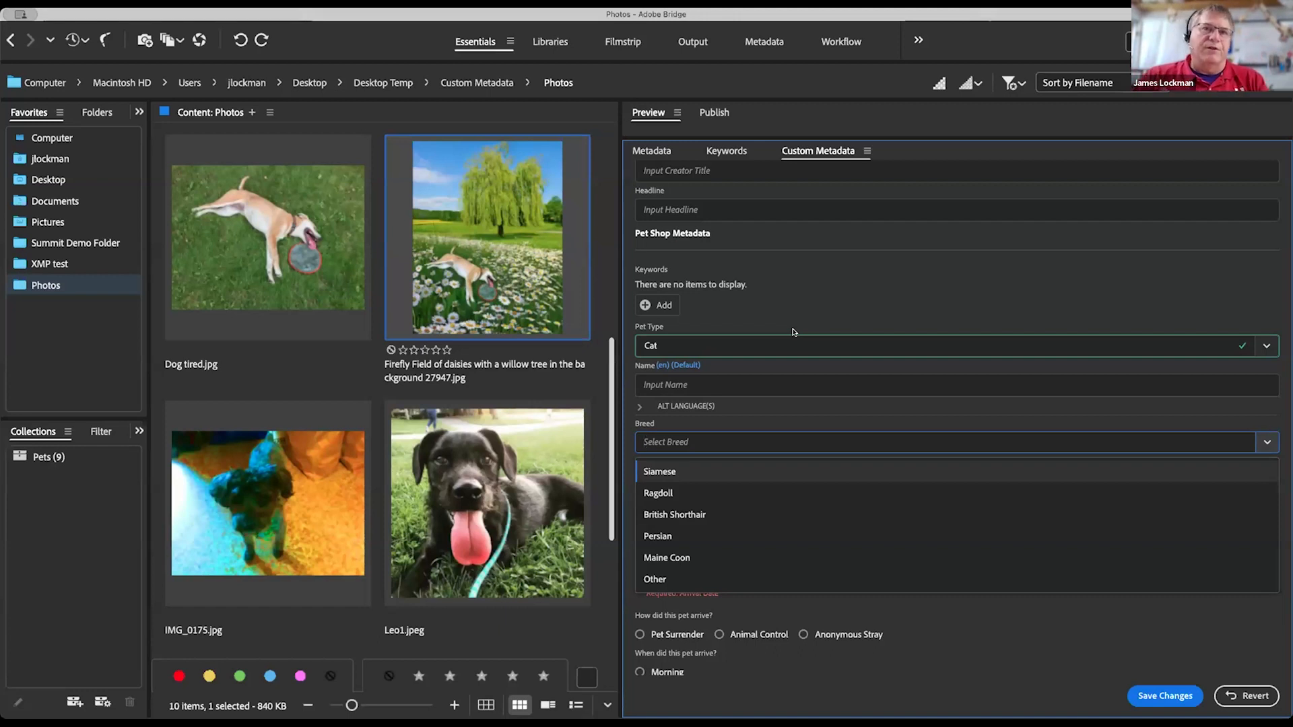
Step: Enter Kepler as the pet's Name
left_click(835, 300)
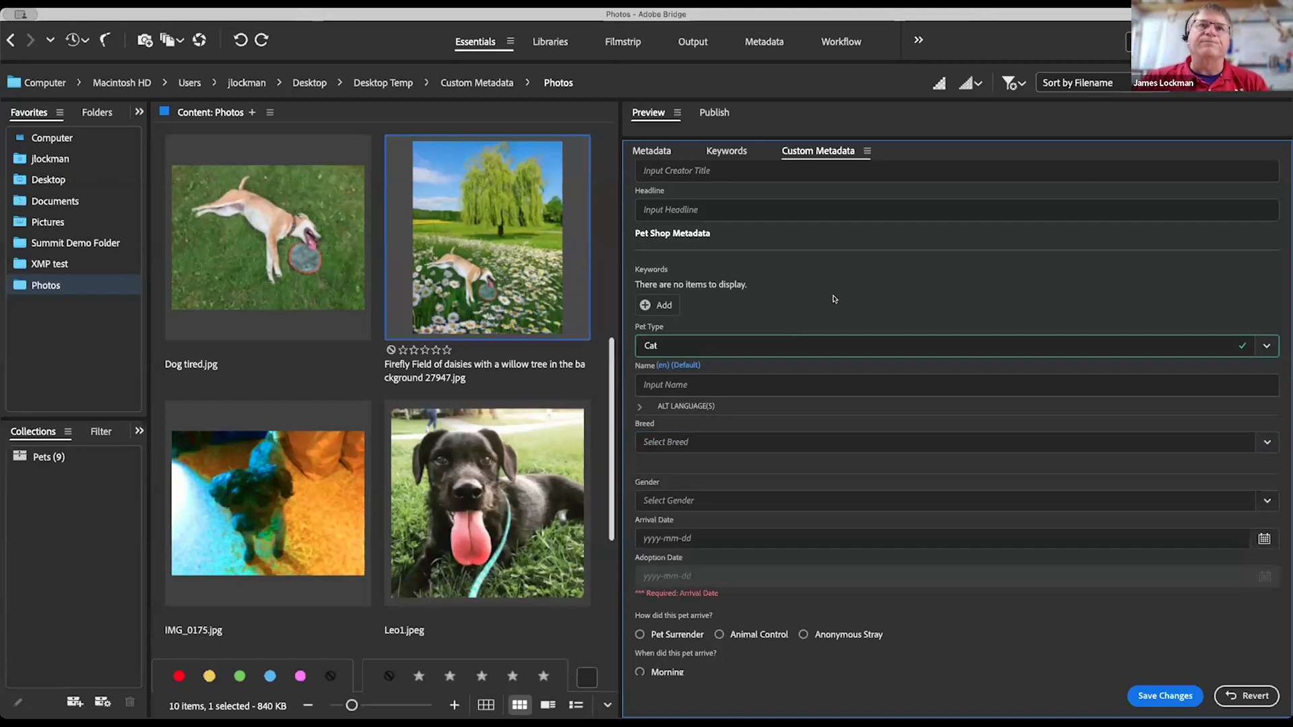
left_click(681, 384)
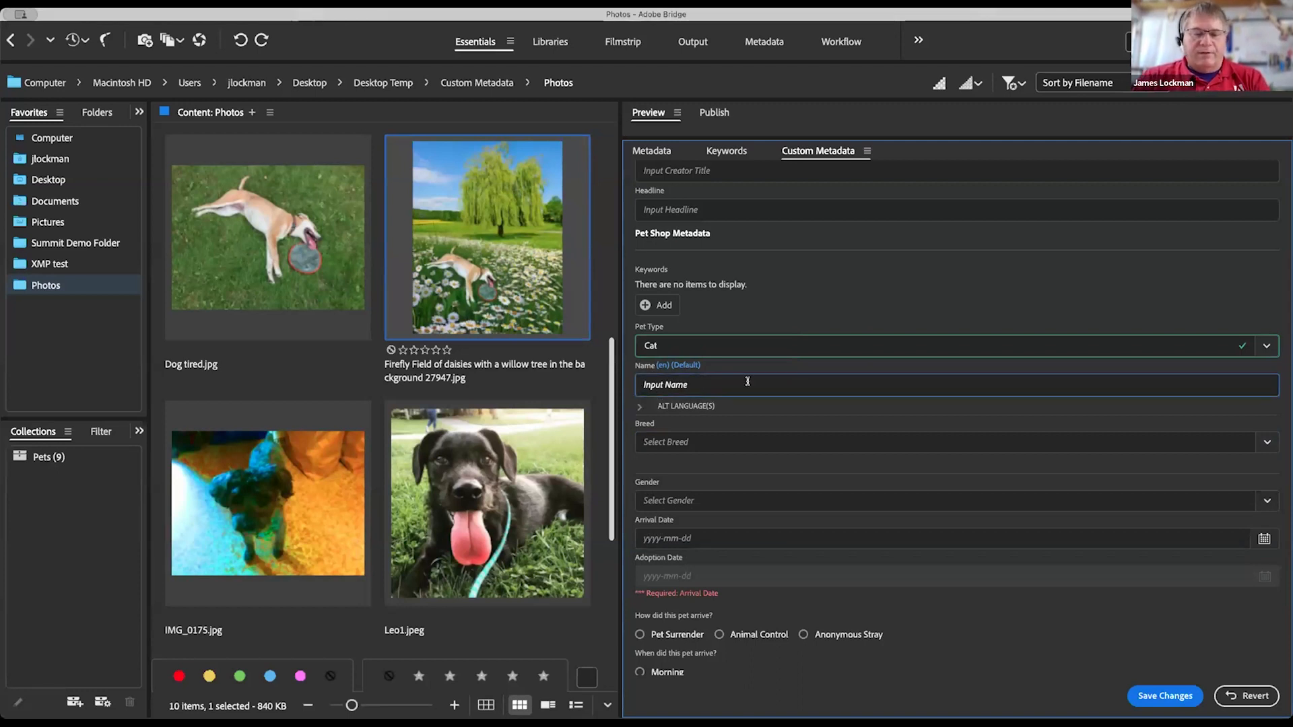
type("Kepler")
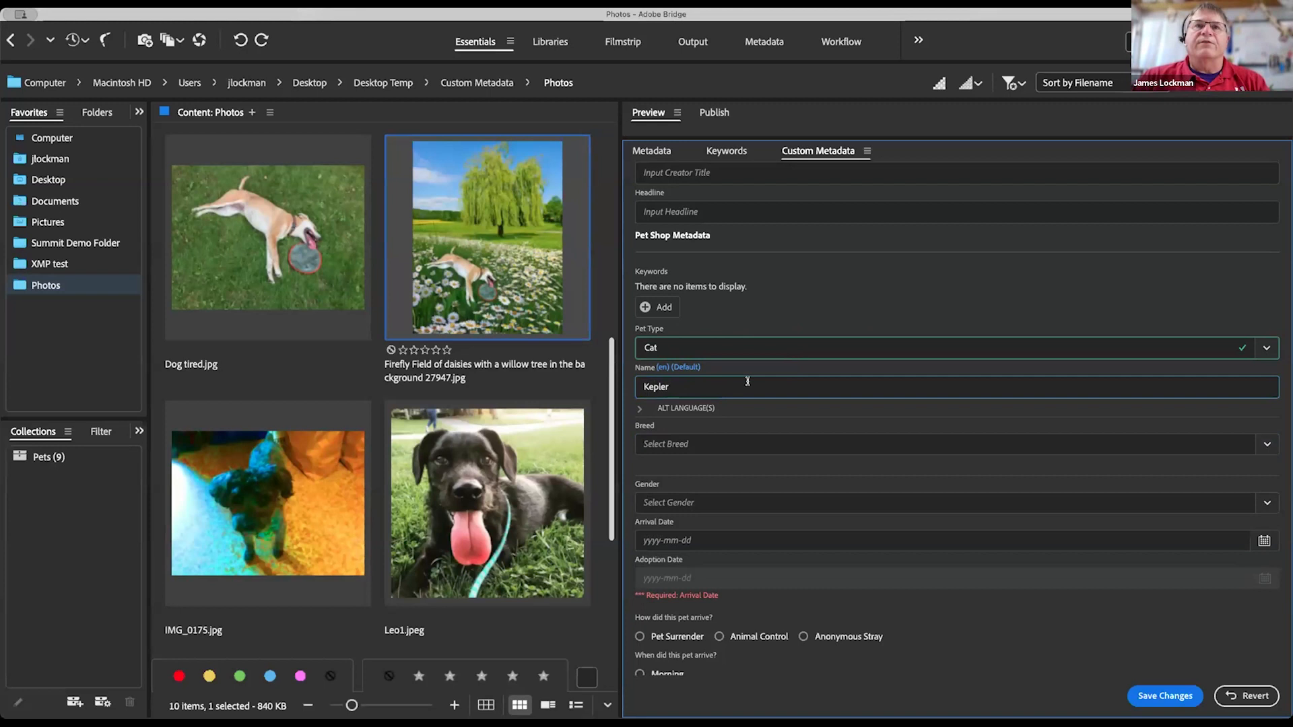
Step: Set the alternate-language names to Kepler perro (es), Kepler London (en-GB) and Kepler NYC (en-US)
left_click(707, 409)
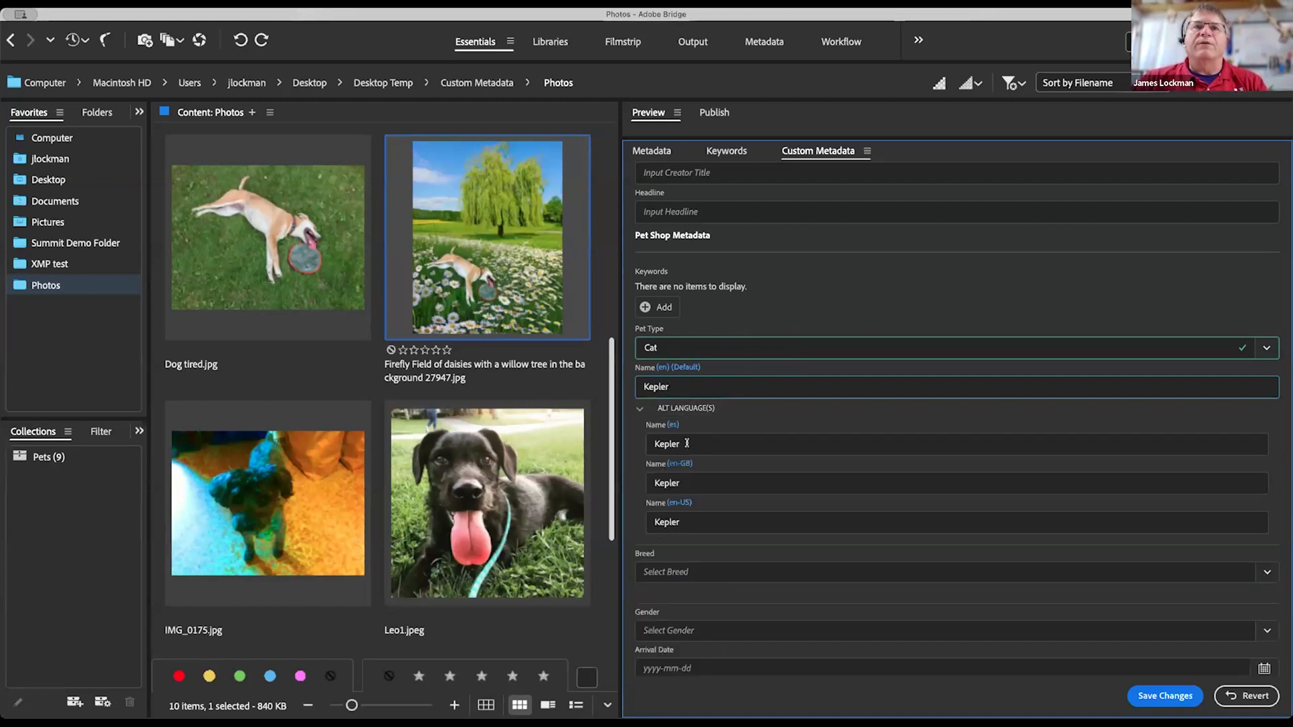
mouse_move(698, 463)
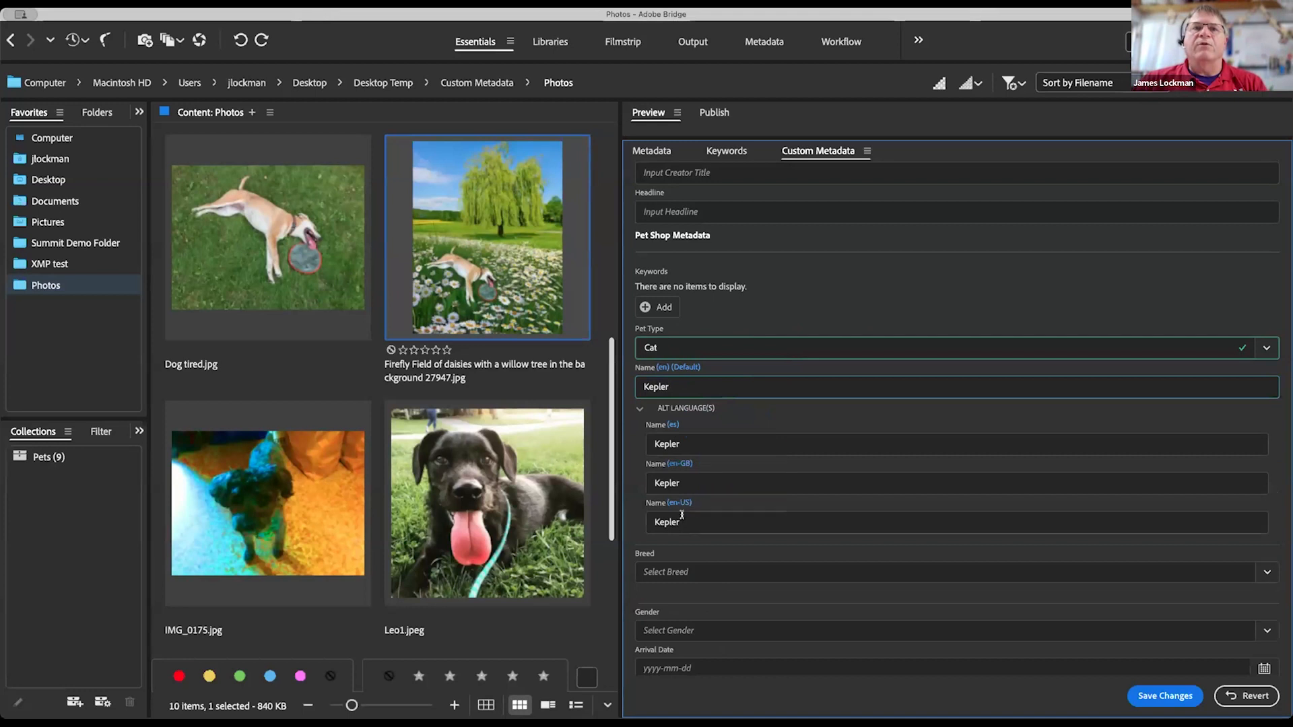
left_click(698, 443)
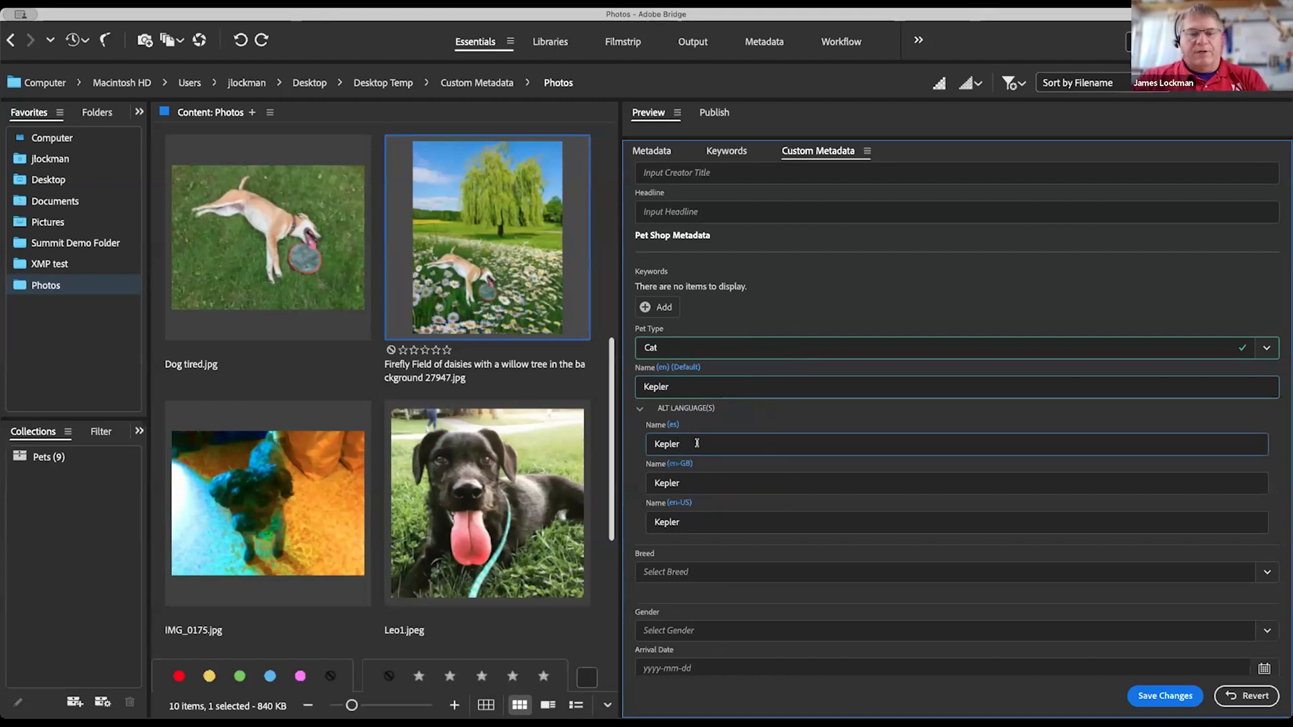
type("Hund")
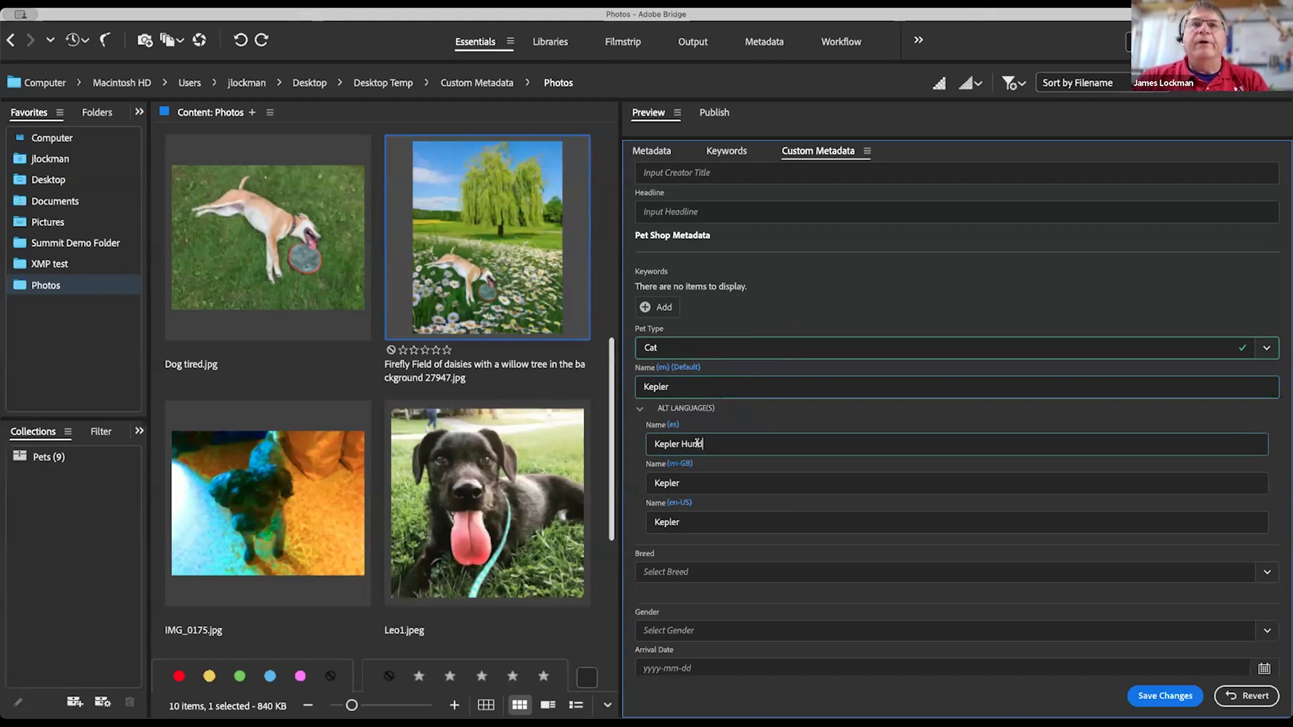
double_click(683, 443)
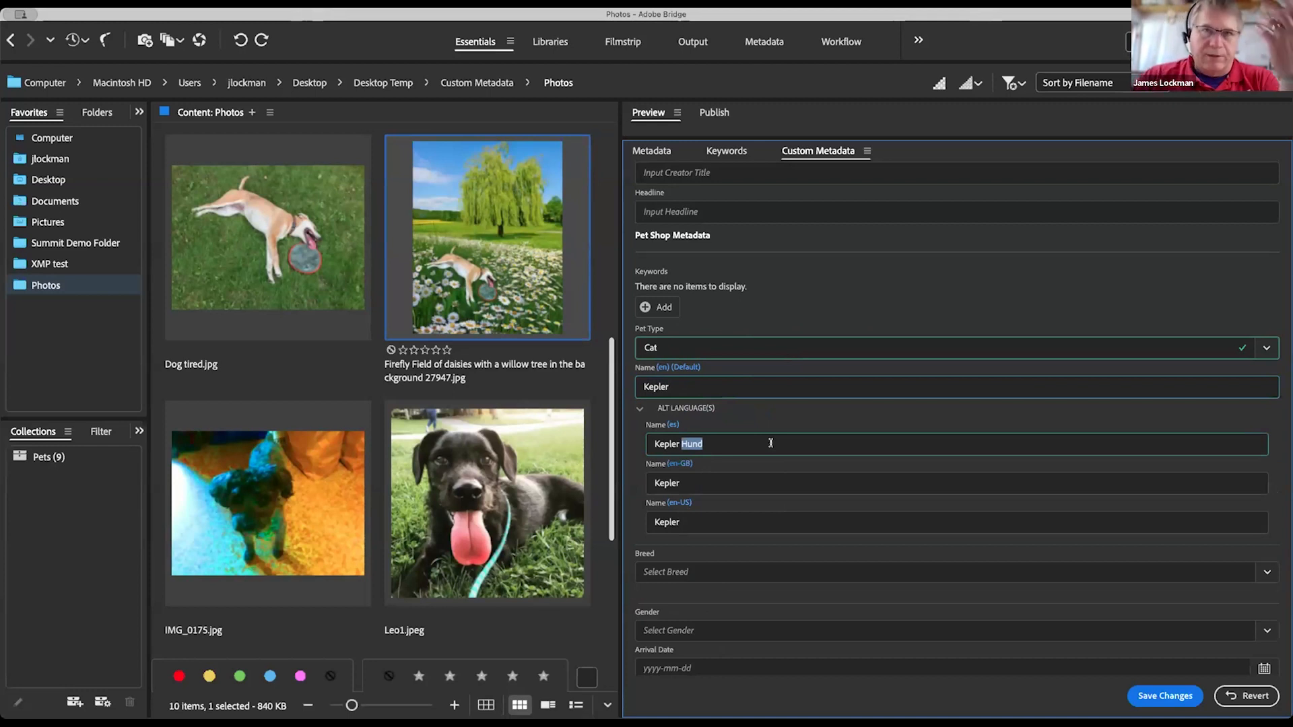
left_click(715, 522)
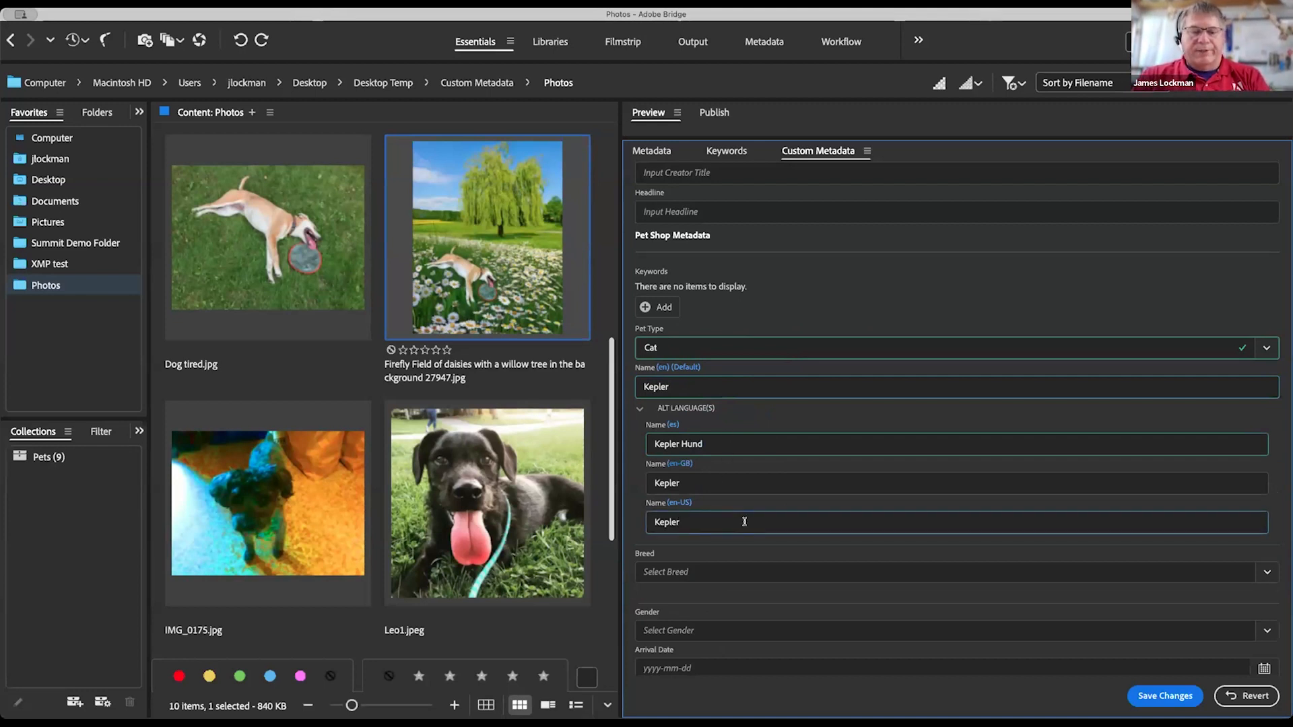
type("NYC")
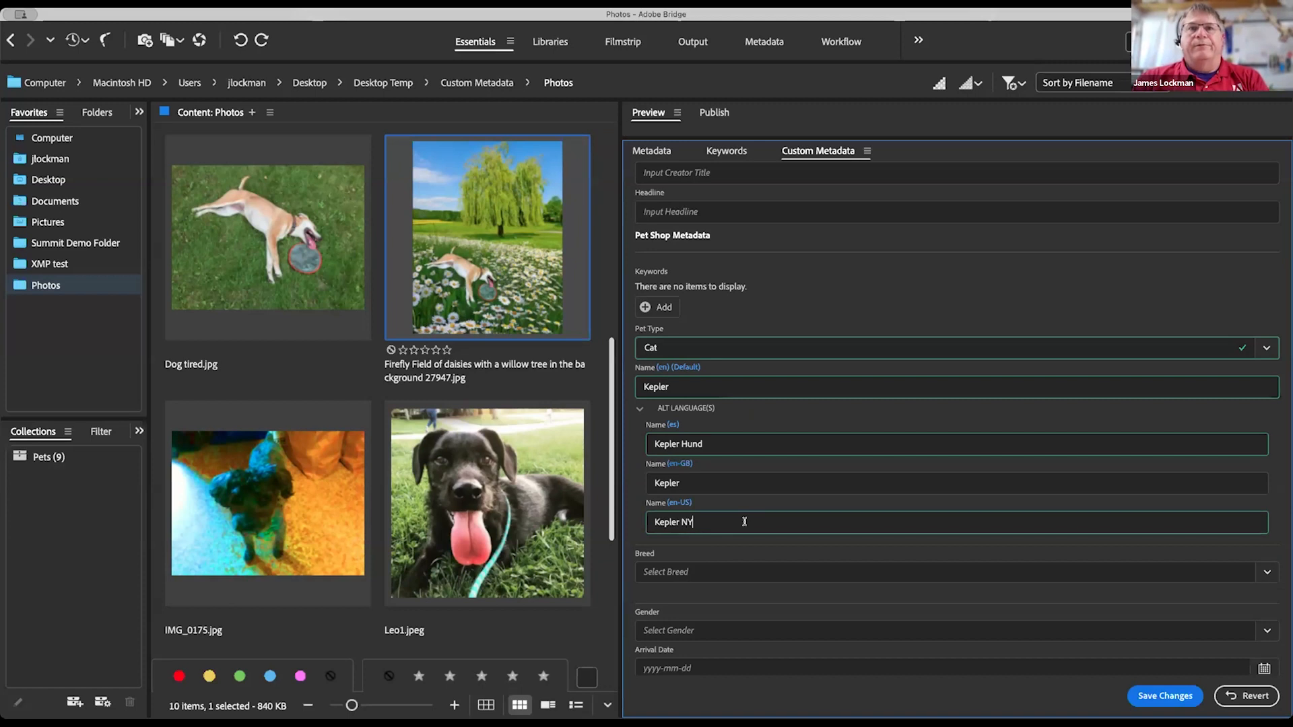
left_click(718, 485)
type("London")
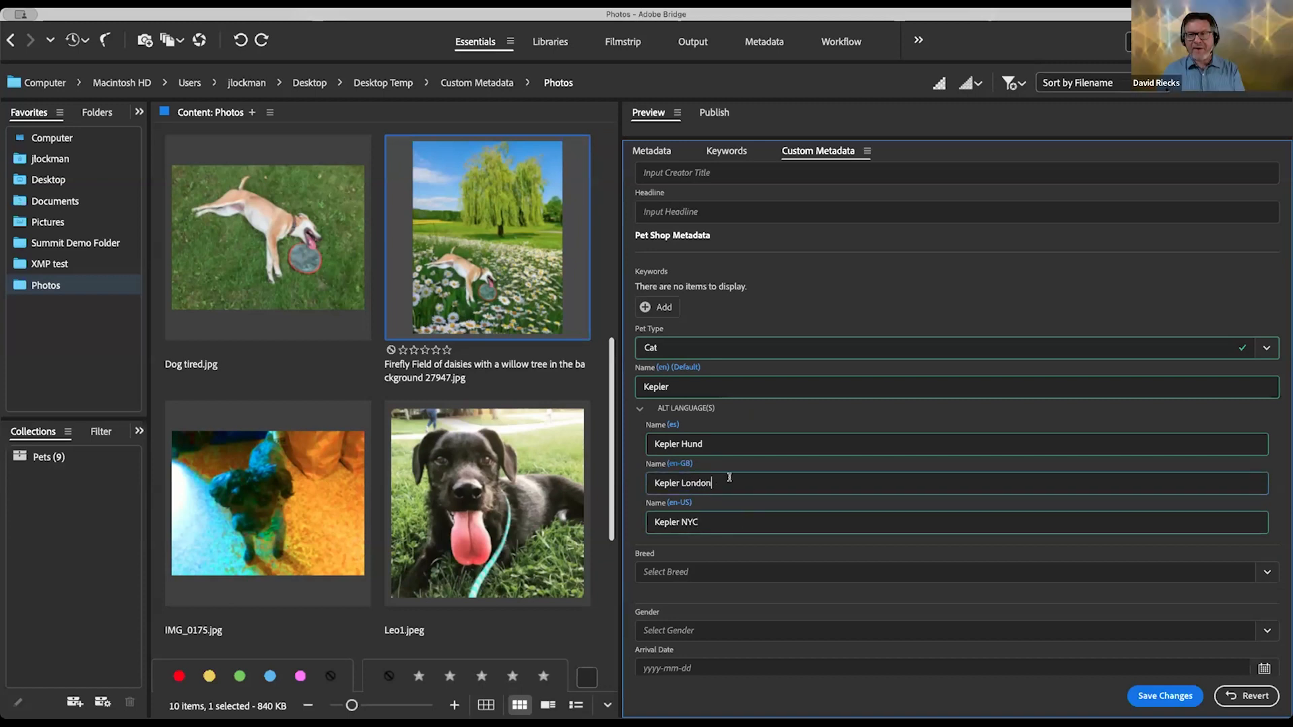
double_click(692, 444)
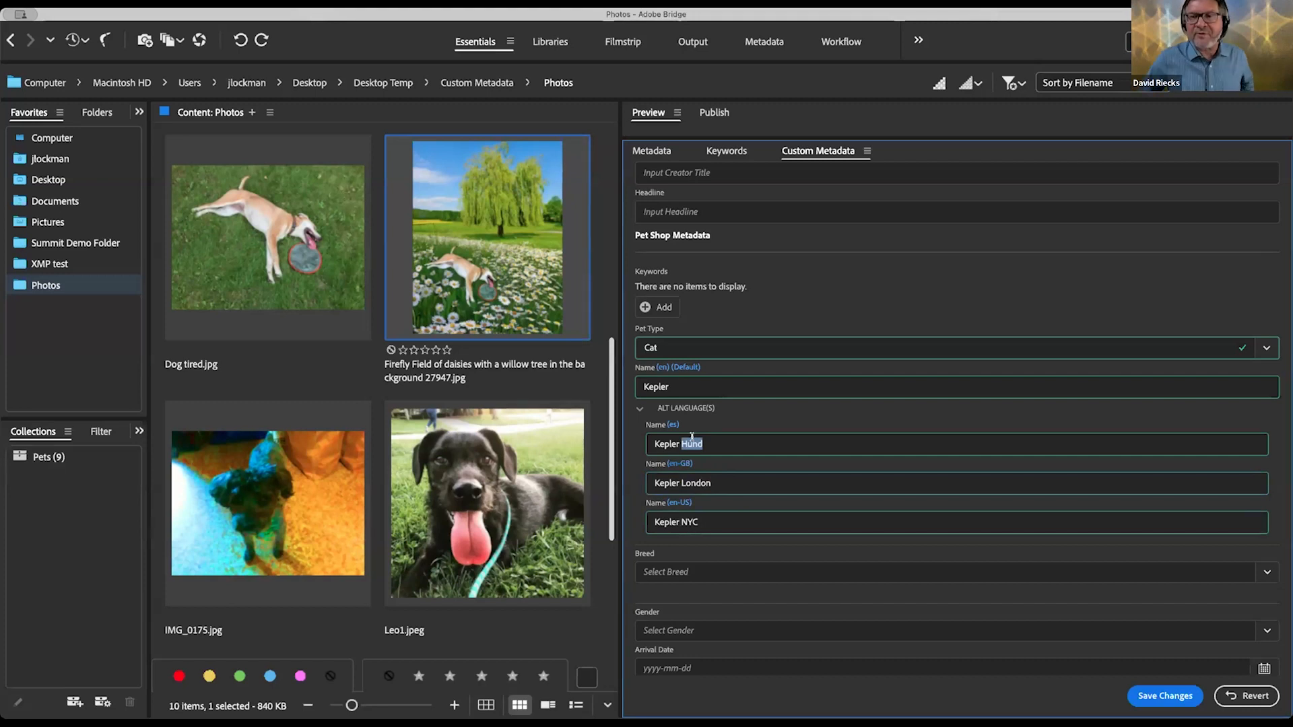
type("perro")
left_click(773, 478)
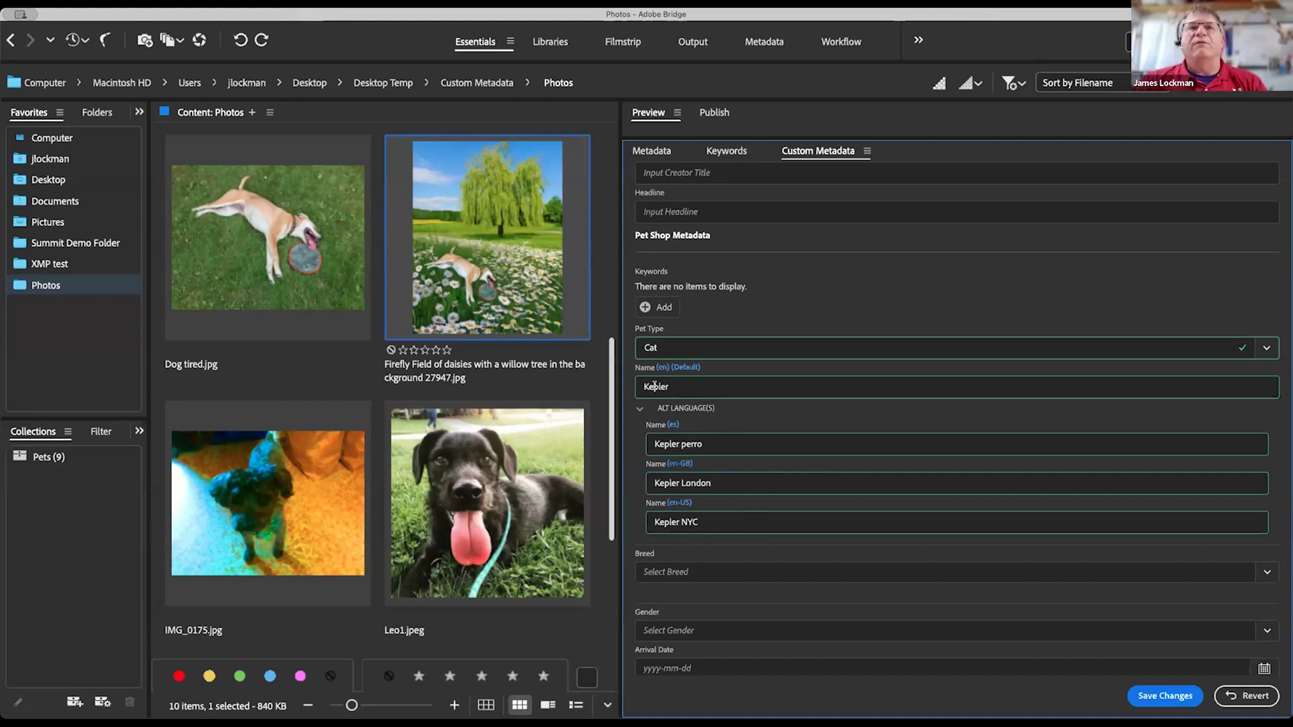
mouse_move(661, 364)
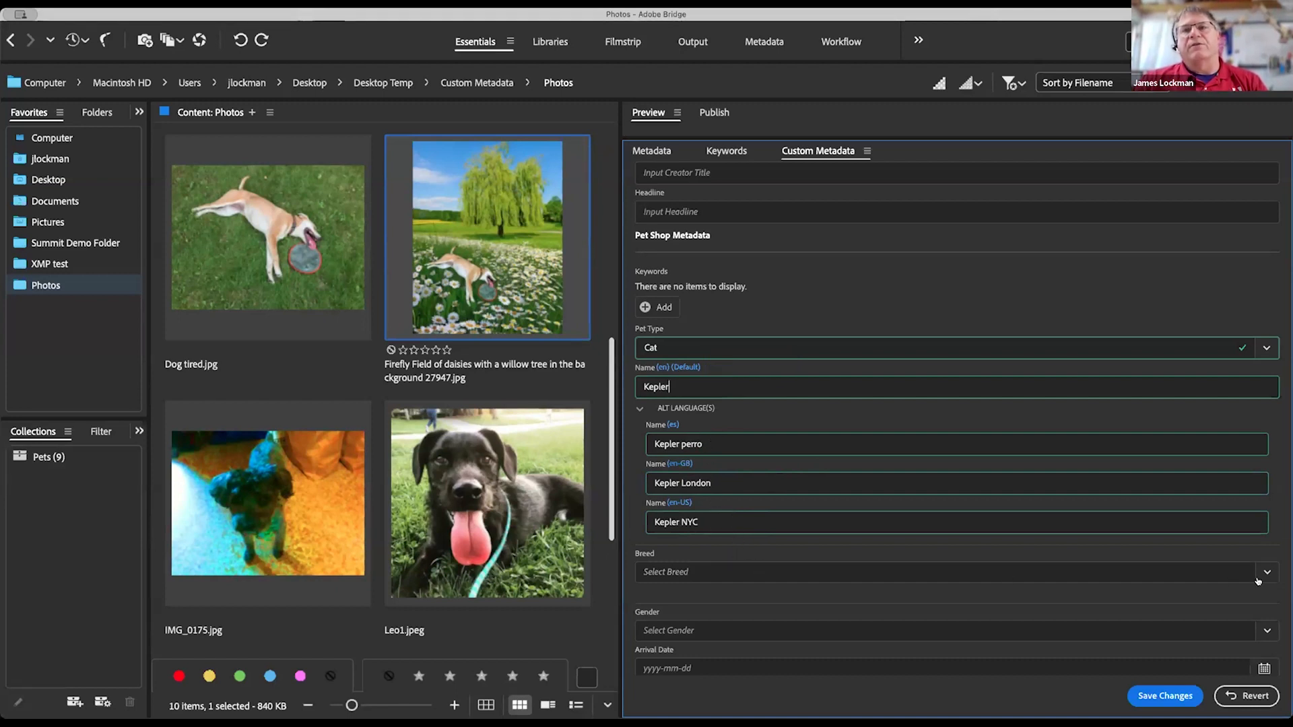
Step: Change the pet type from Cat to Dog
left_click(1009, 578)
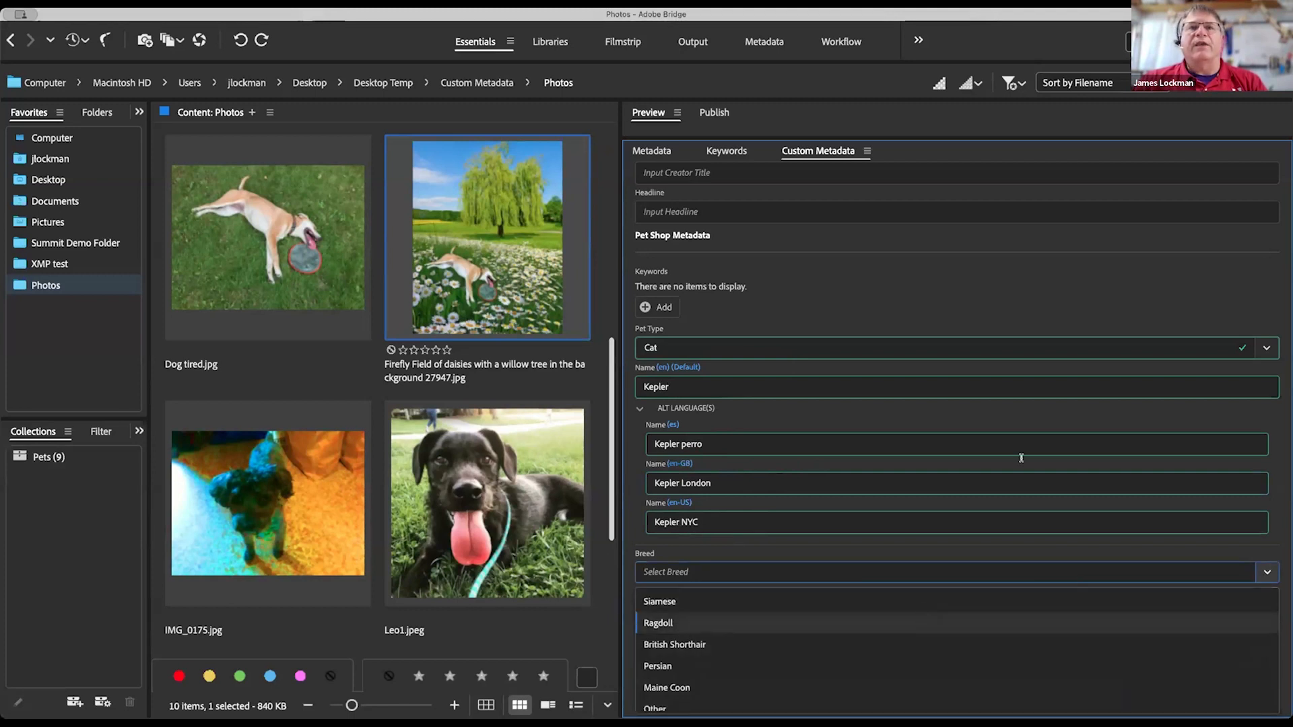
left_click(1268, 349)
left_click(1265, 348)
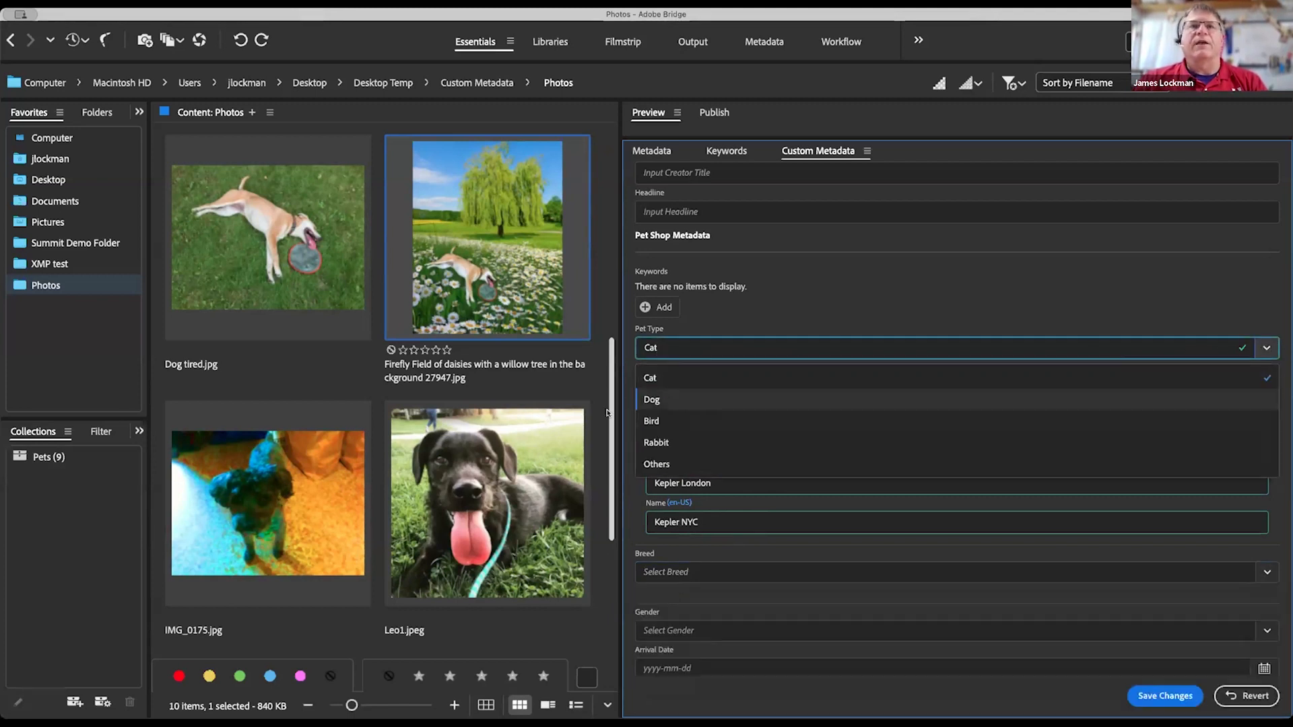
left_click(651, 400)
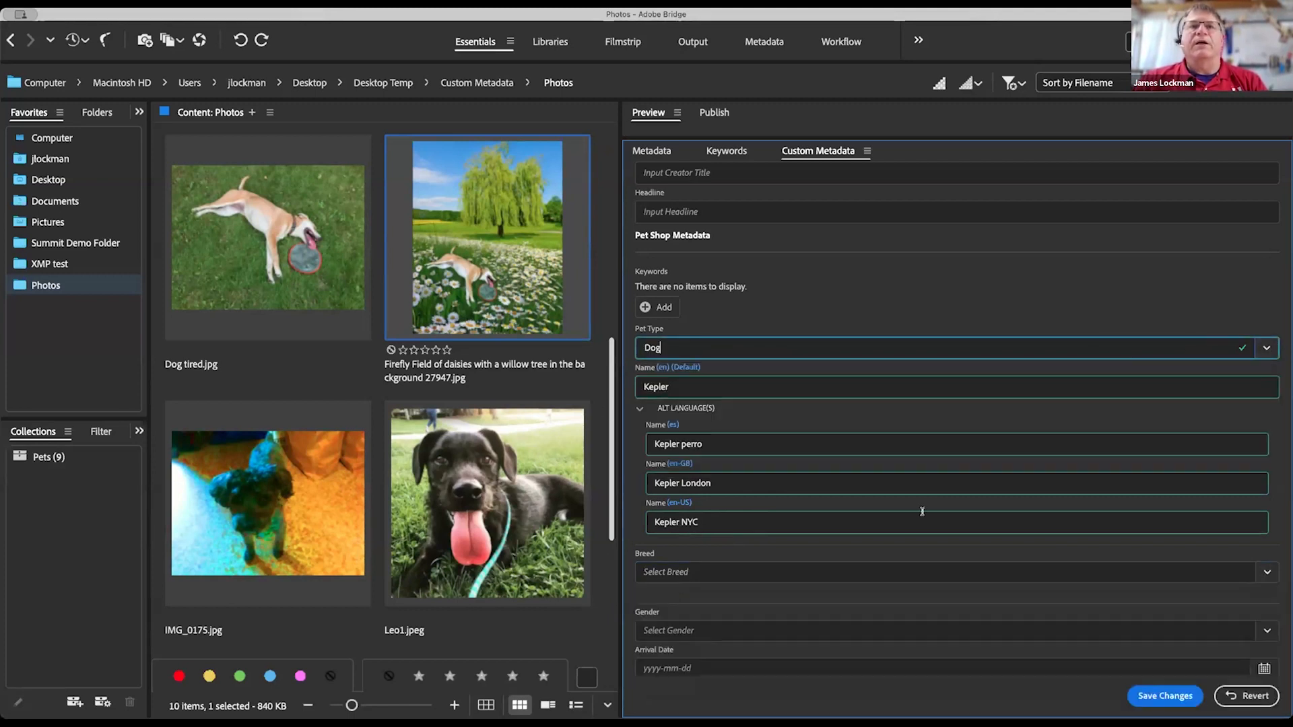
Step: Record the breed as both Labrador Retriever and Golden Retriever
left_click(1267, 572)
left_click(712, 602)
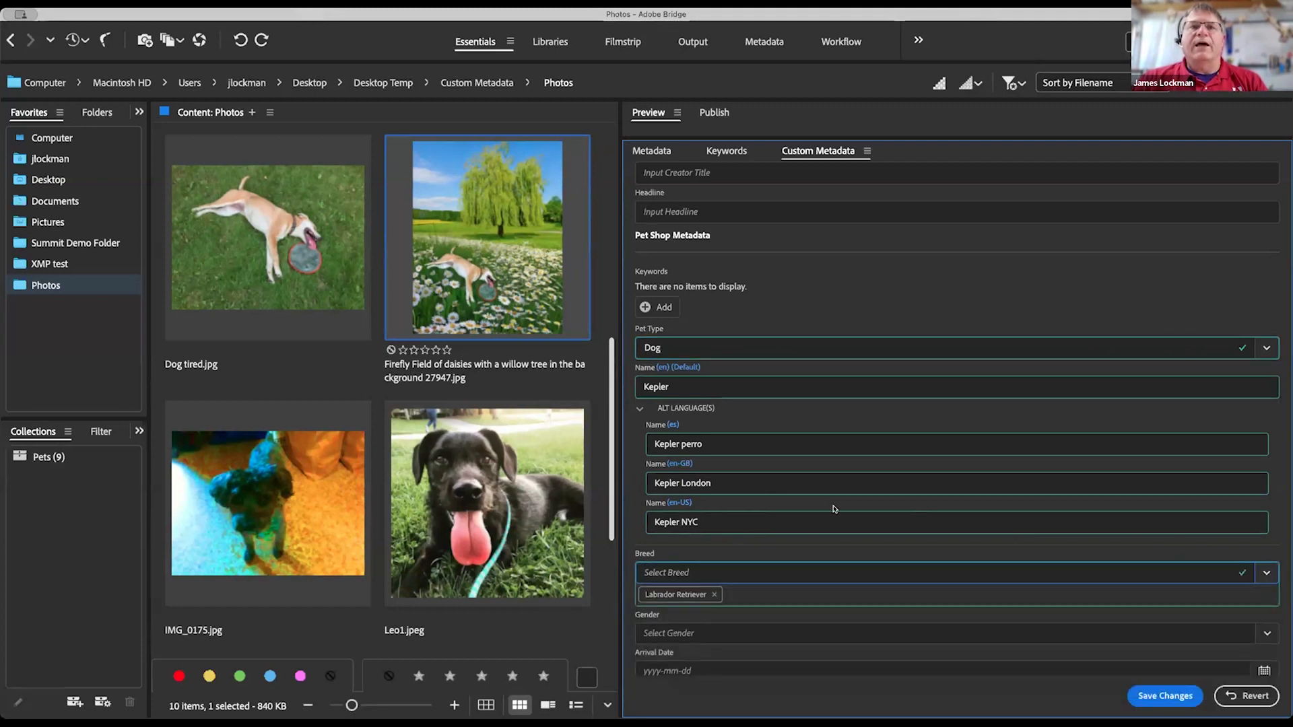
scroll(741, 404, "down", 5)
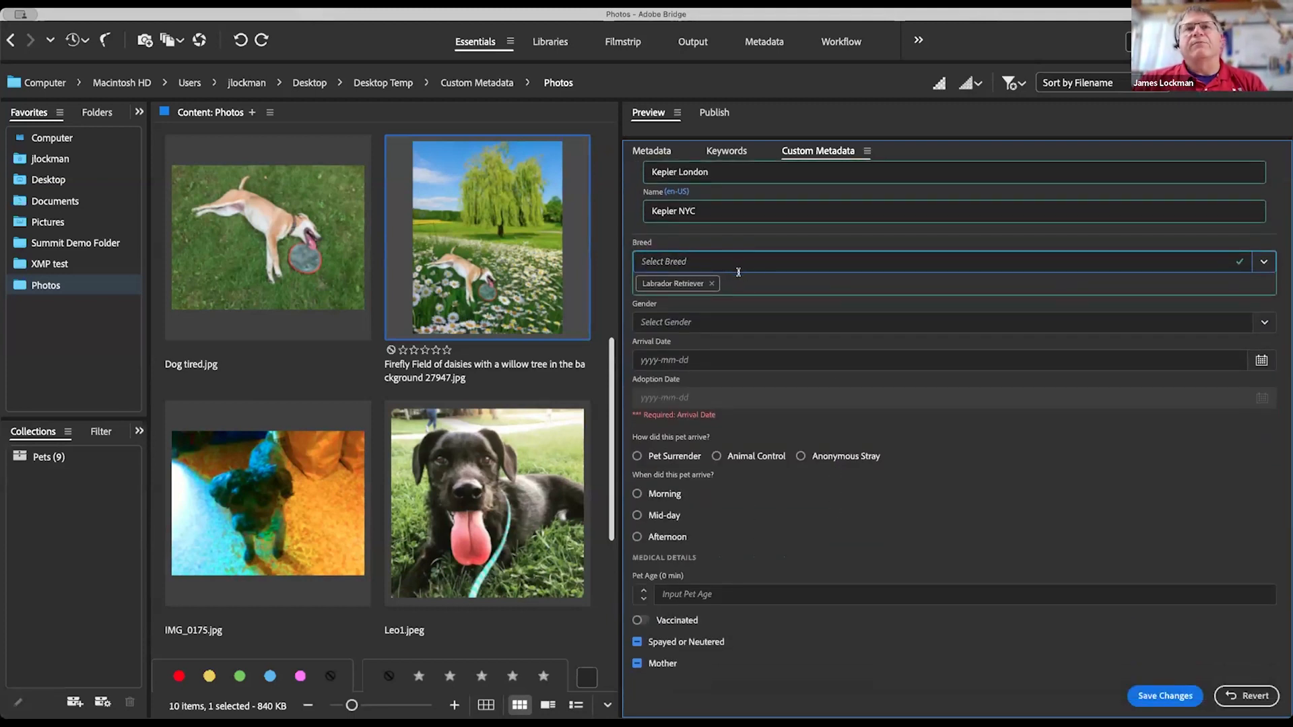
left_click(1264, 262)
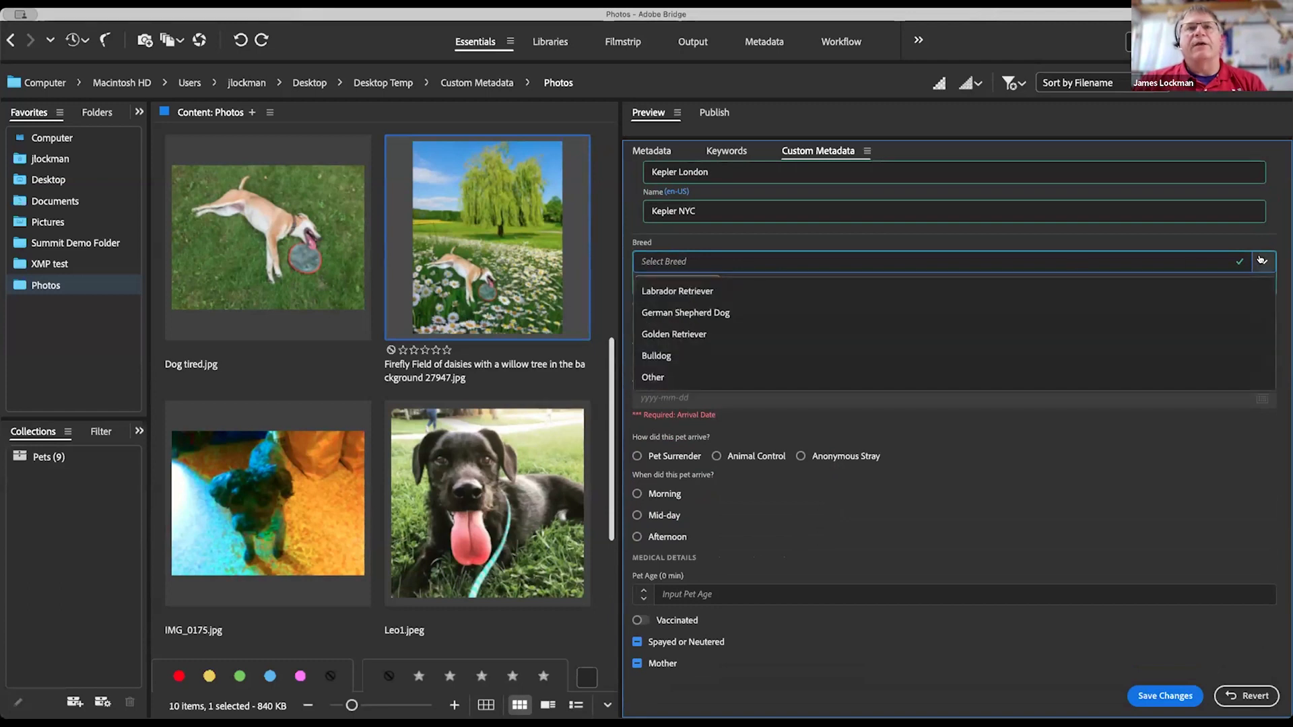
left_click(702, 334)
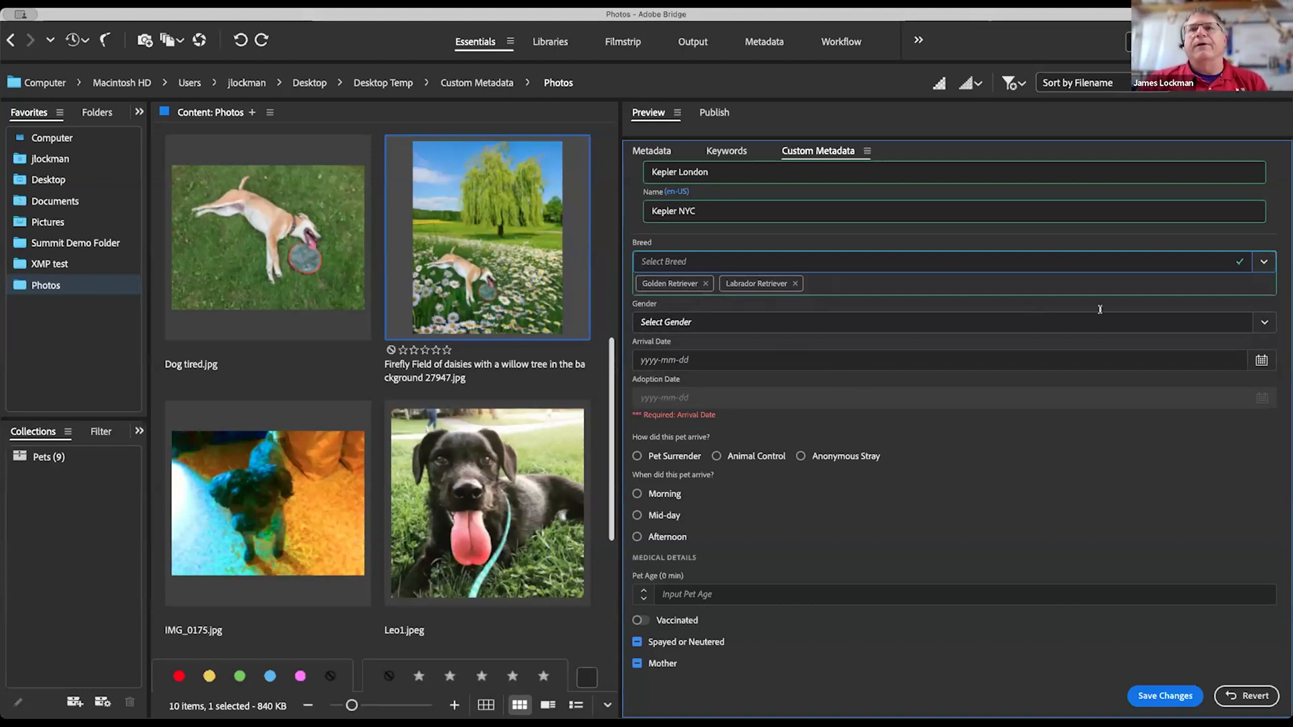
left_click(961, 348)
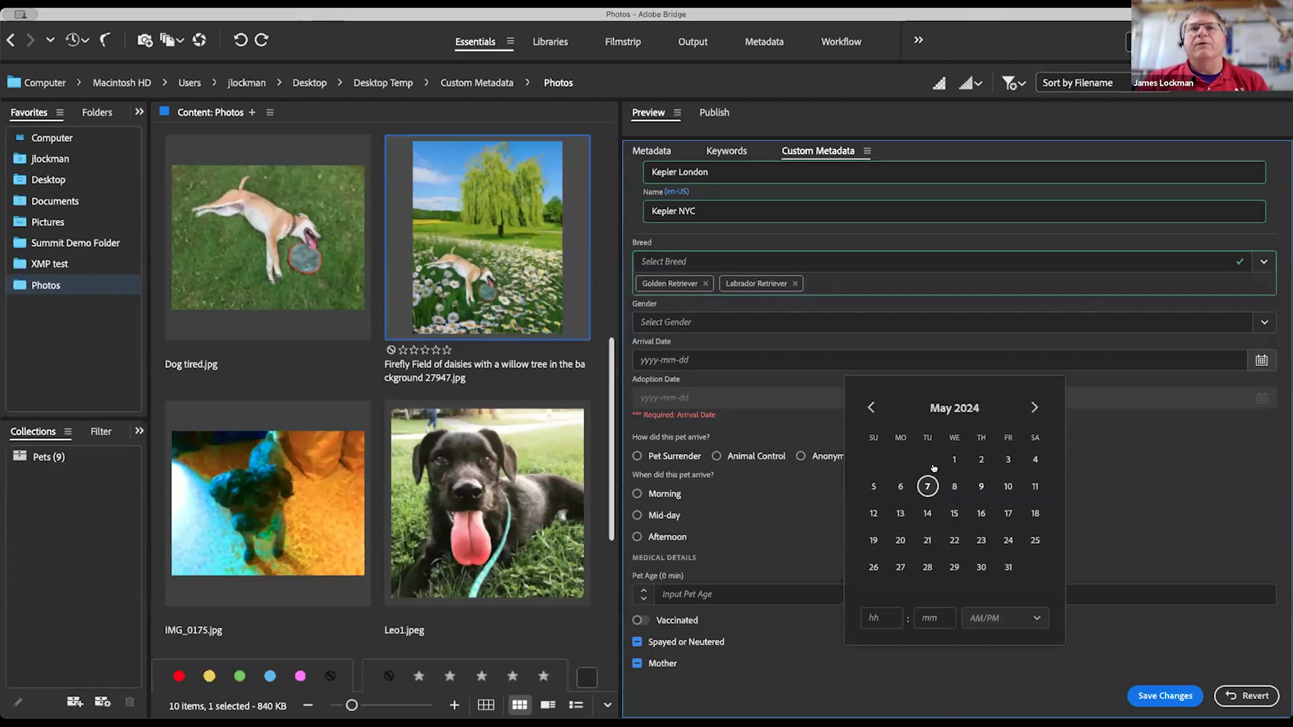
Step: Set the Arrival Date to May 2, 2024, leaving the adoption date empty
left_click(982, 459)
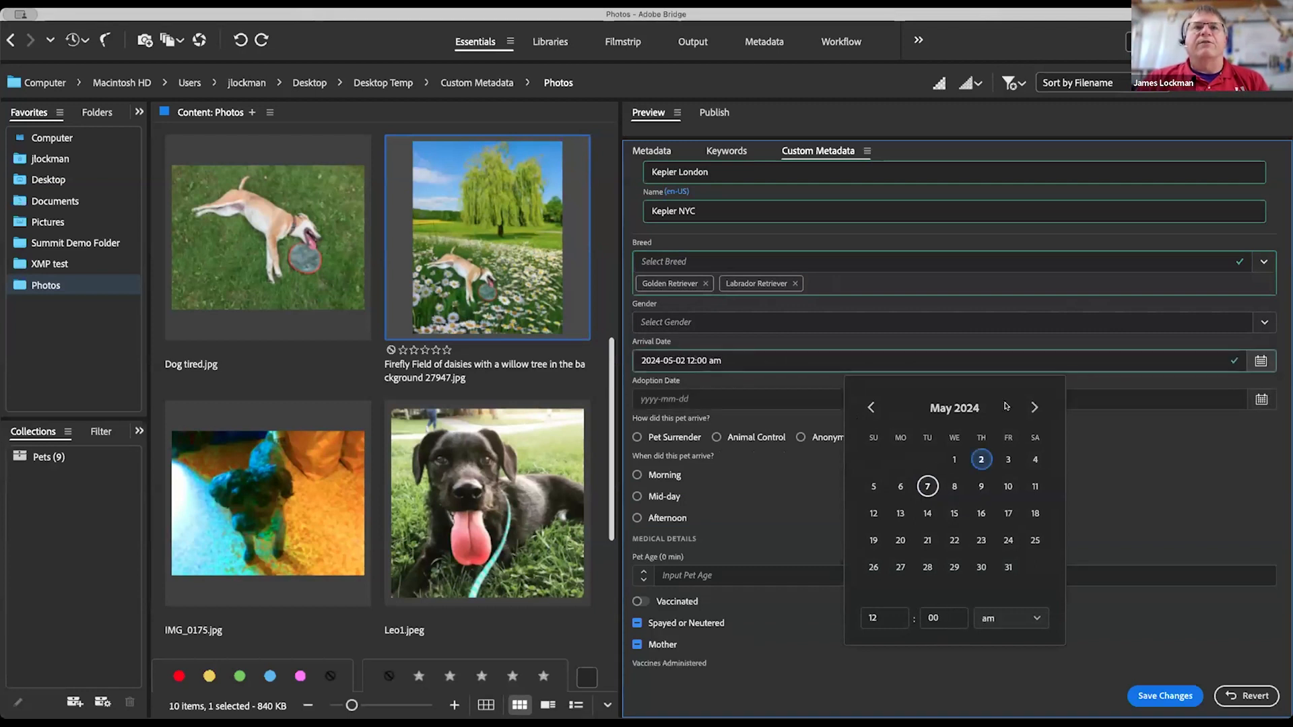
left_click(1133, 450)
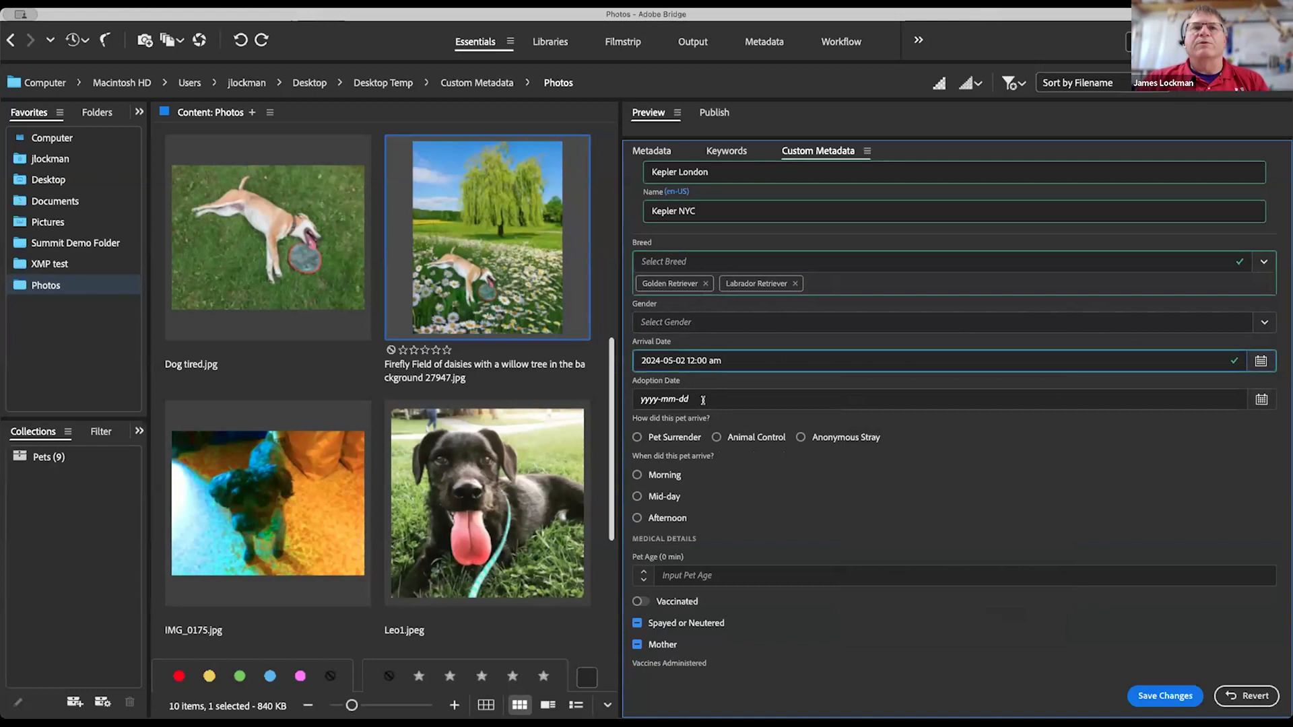
left_click(1261, 400)
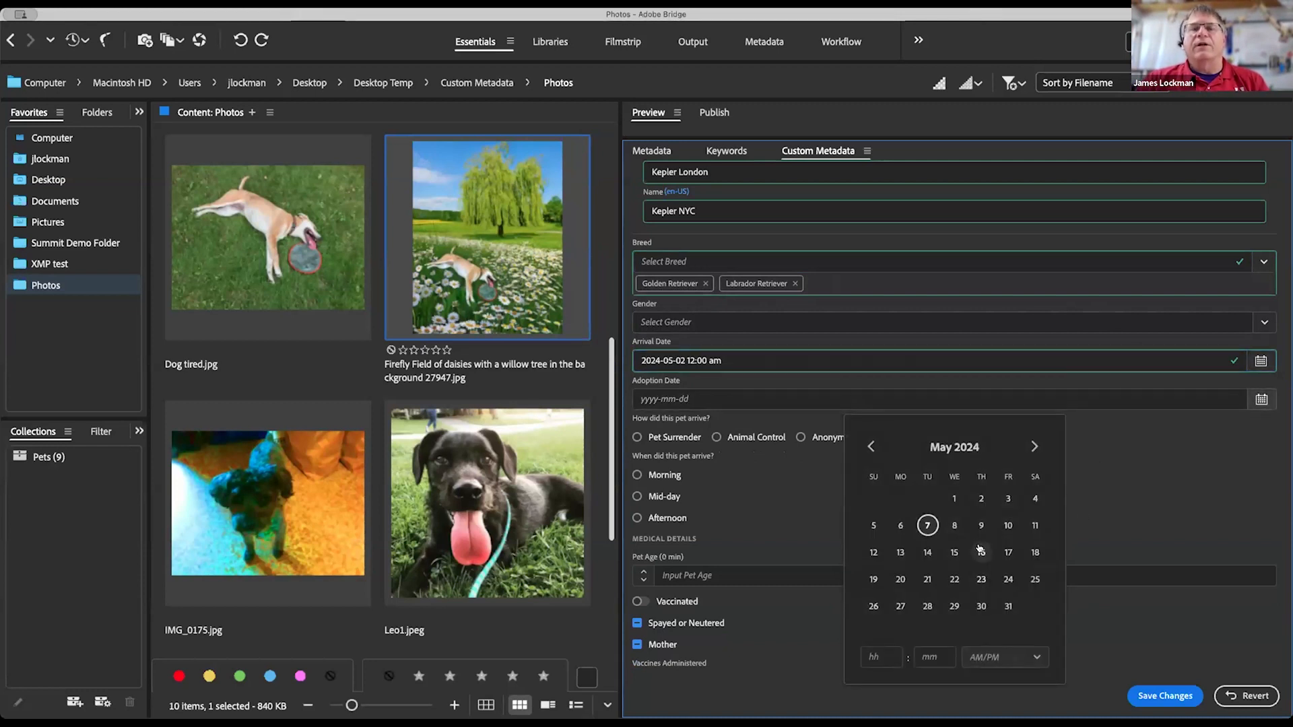
left_click(1200, 501)
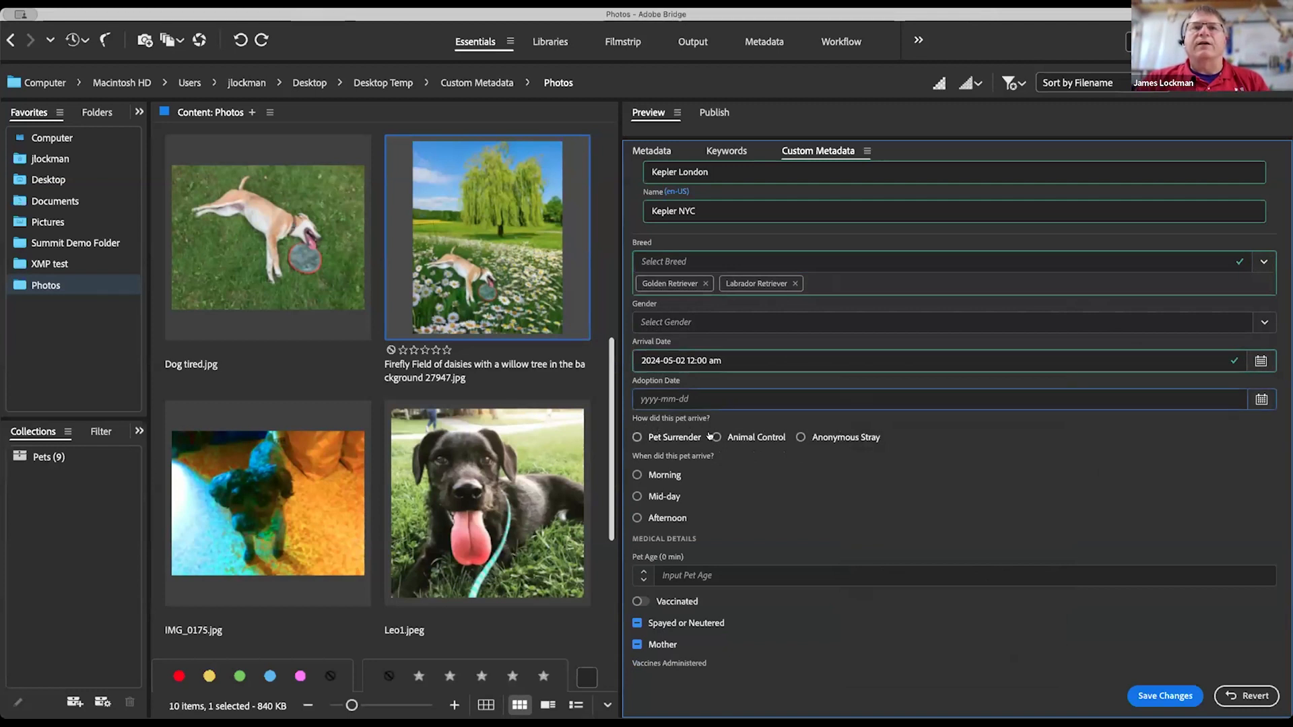
Step: Mark the pet's arrival method as Anonymous Stray
left_click(823, 438)
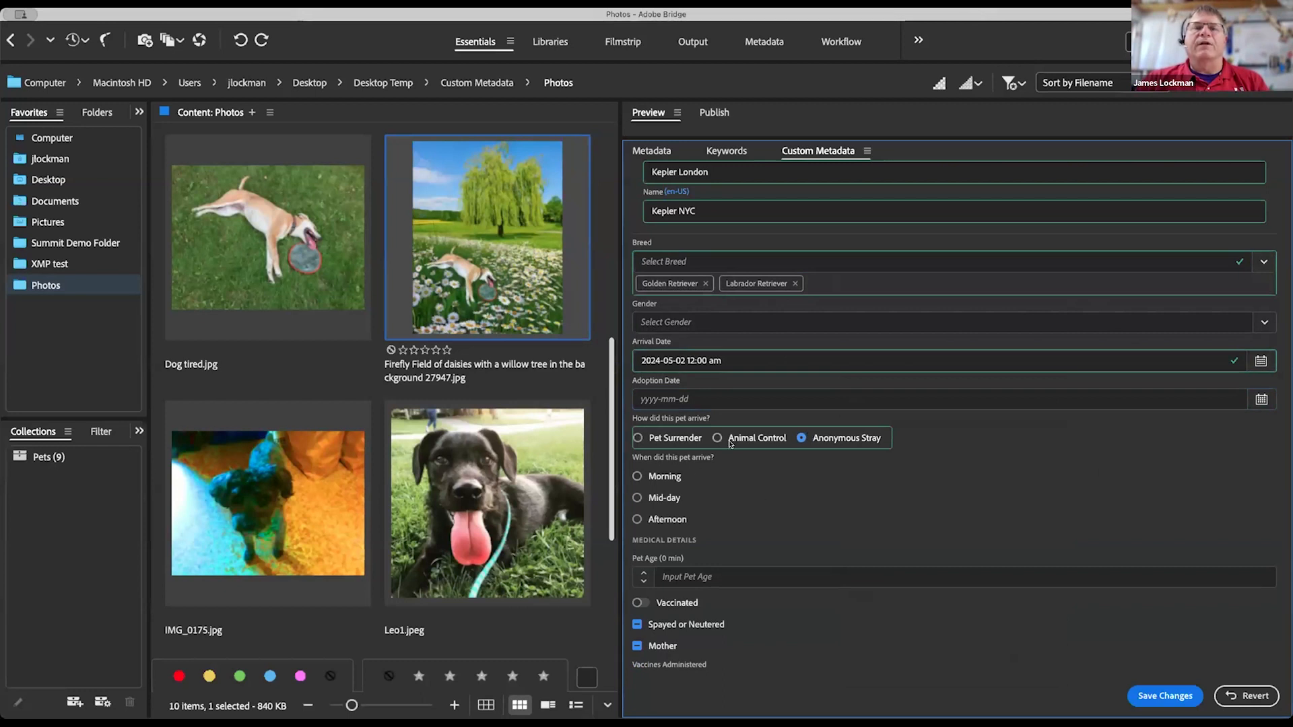
scroll(920, 498, "down", 1)
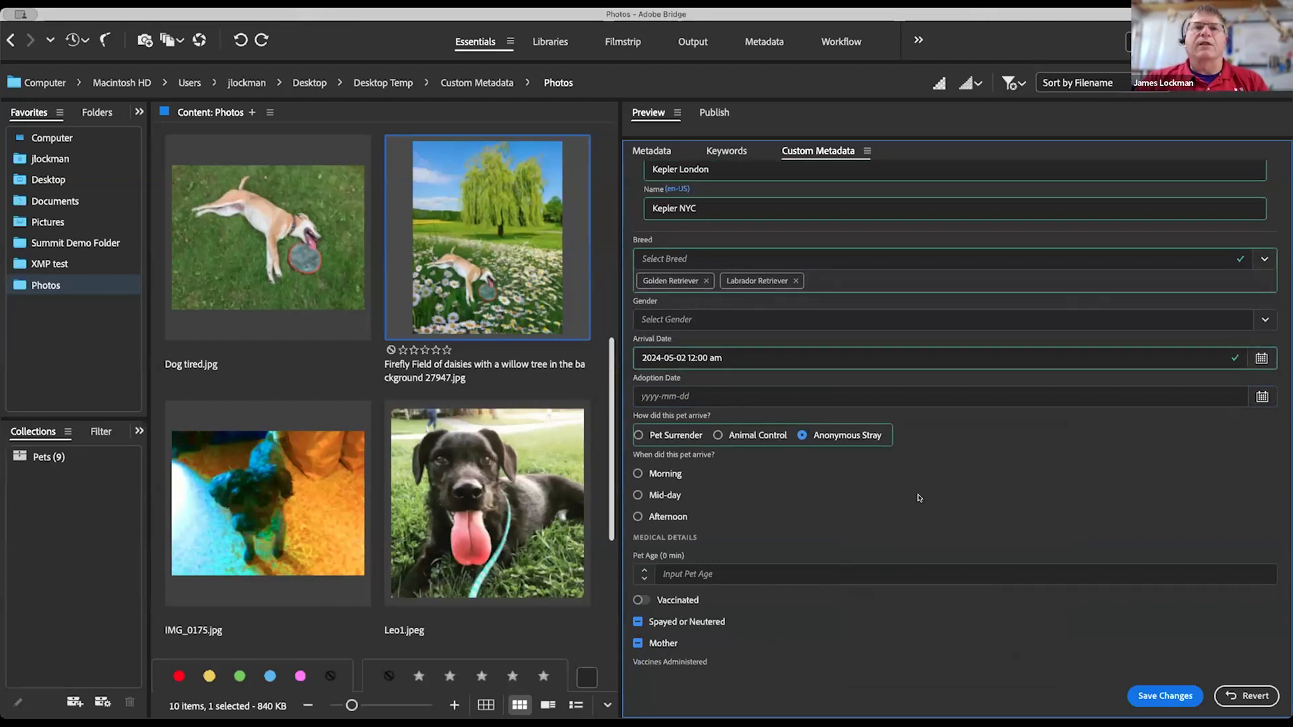
scroll(919, 499, "down", 3)
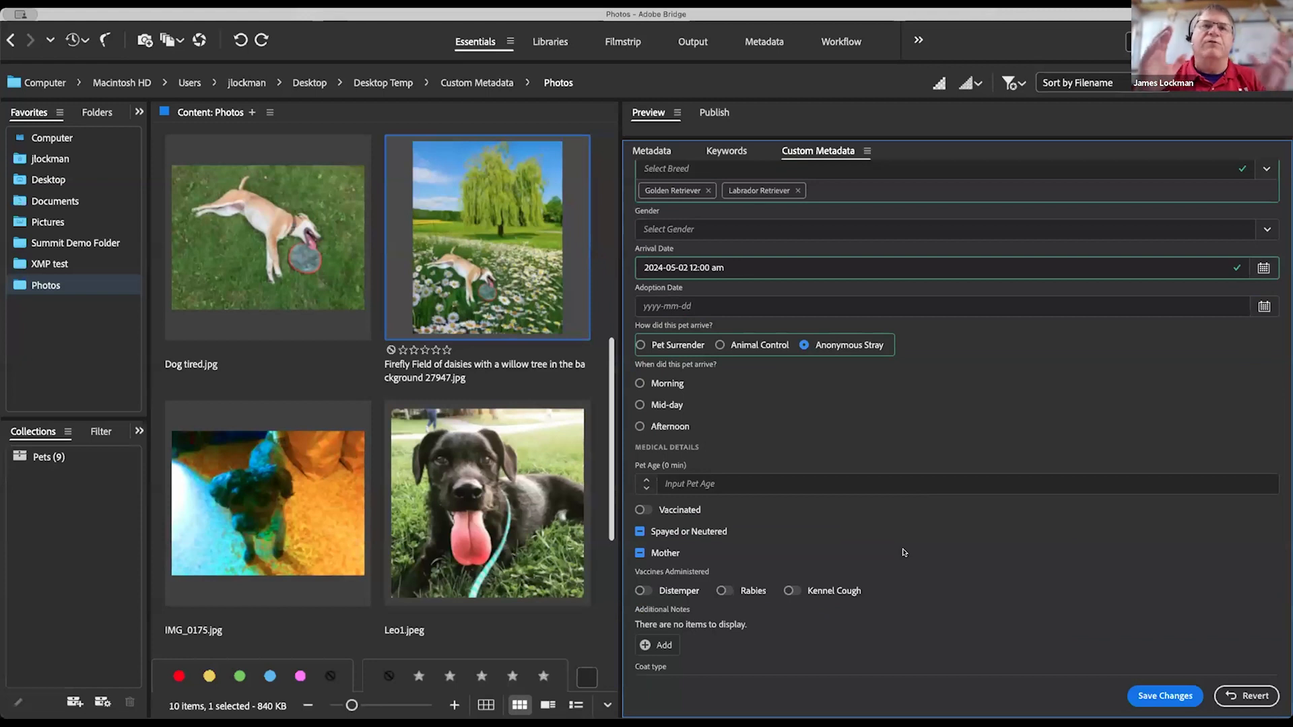
left_click(768, 489)
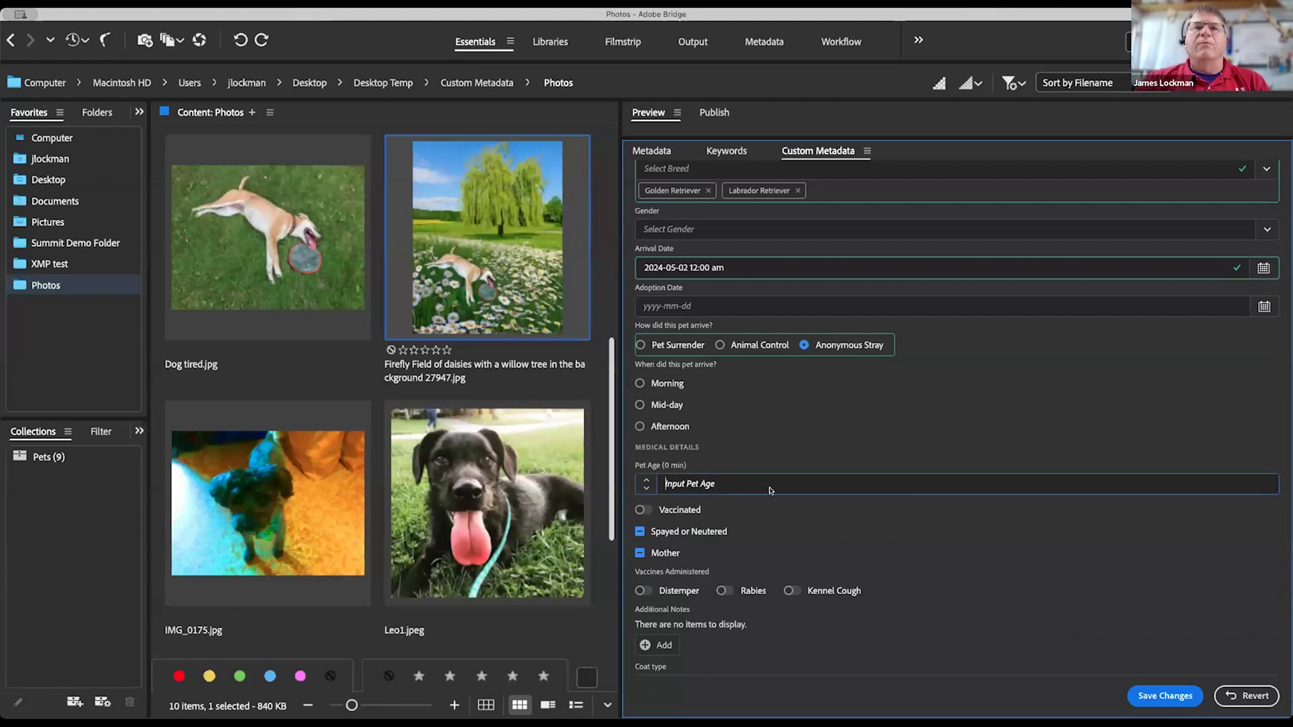
Step: Check Spayed or Neutered and leave Mother unchecked
scroll(811, 523, "down", 3)
left_click(638, 440)
left_click(638, 441)
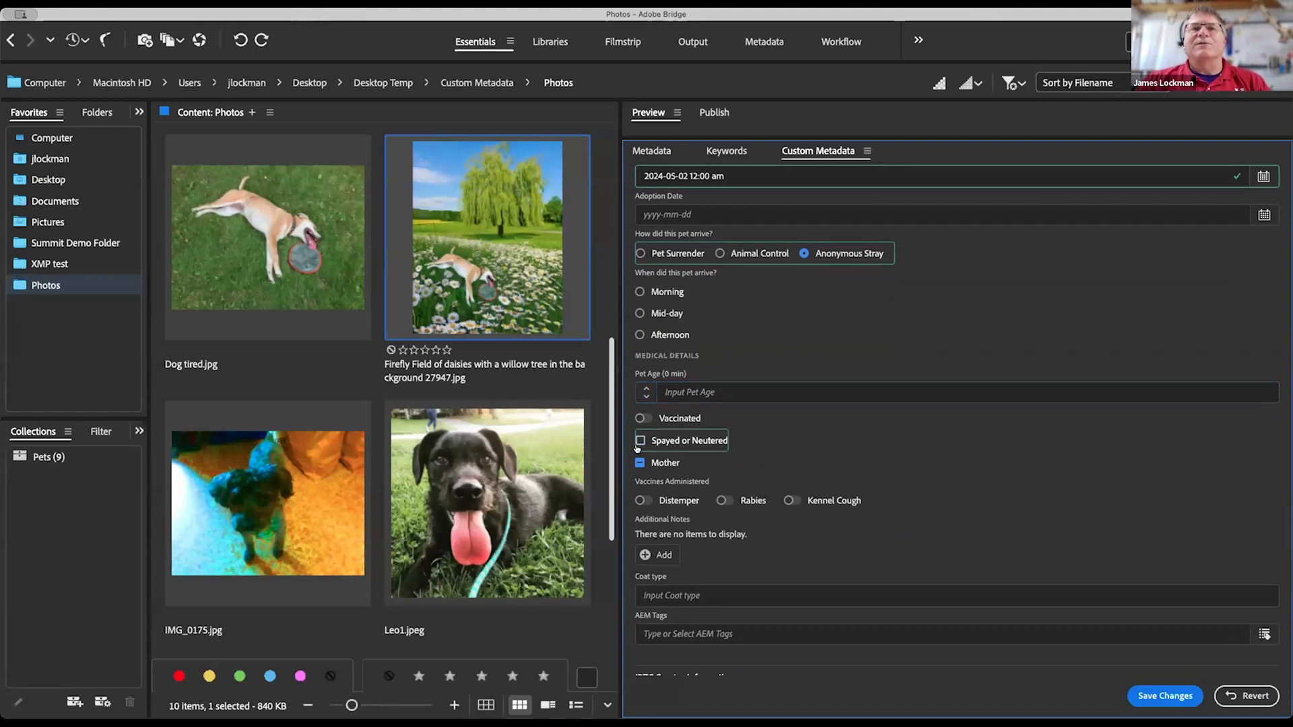
left_click(638, 464)
left_click(639, 464)
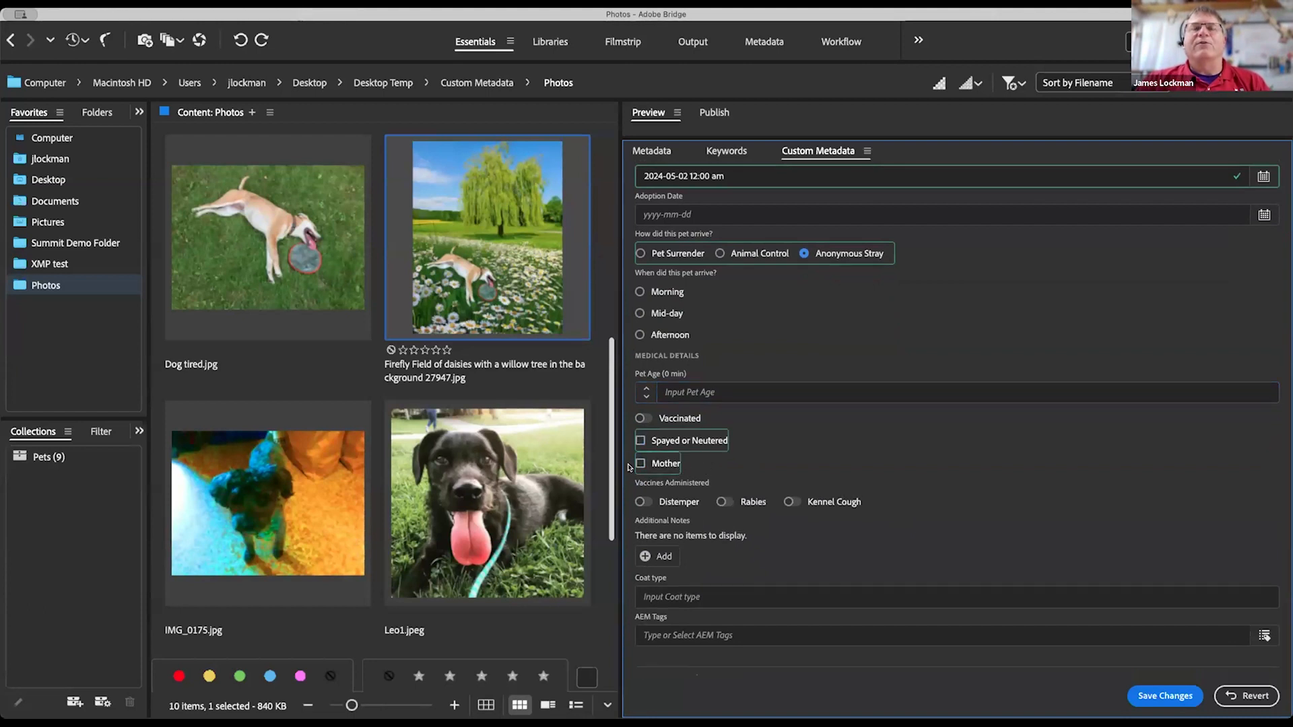
left_click(639, 442)
left_click(639, 442)
left_click(638, 462)
left_click(638, 440)
Step: Switch on the Distemper, Rabies and Kennel Cough vaccine toggles
scroll(913, 437, "down", 5)
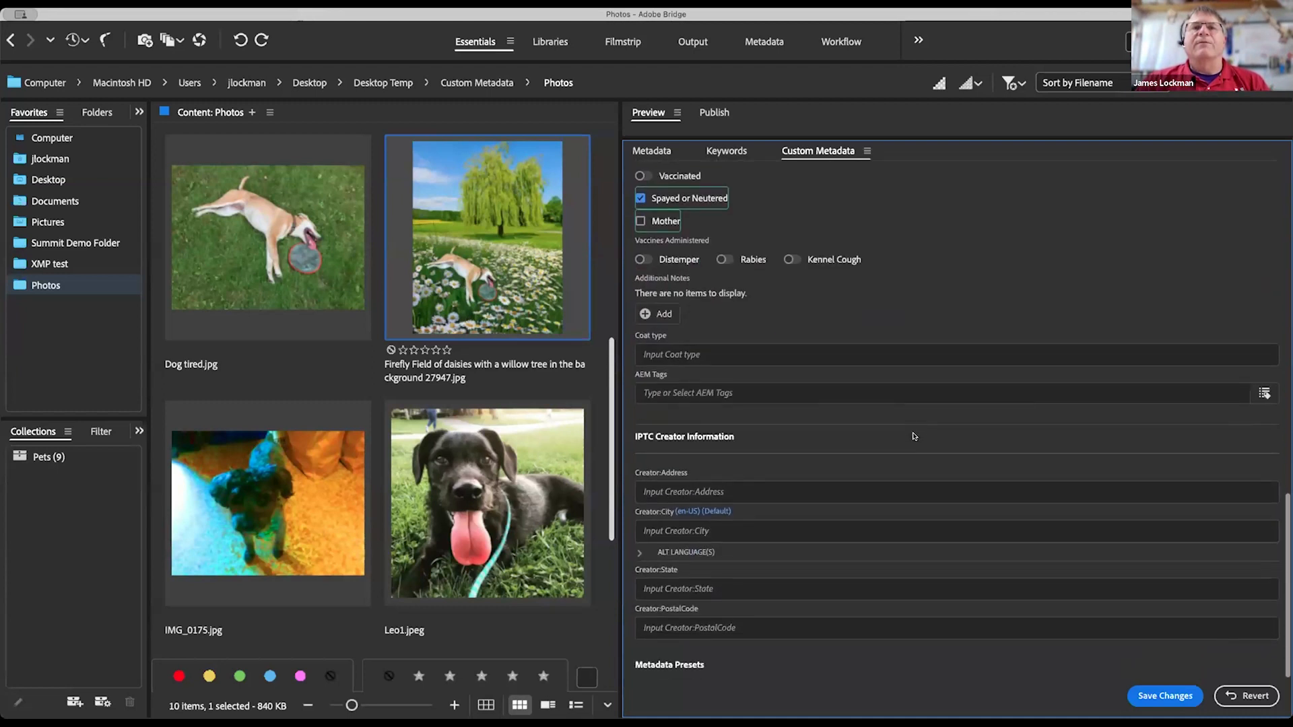
left_click(720, 260)
left_click(677, 260)
left_click(819, 260)
scroll(903, 304, "down", 1)
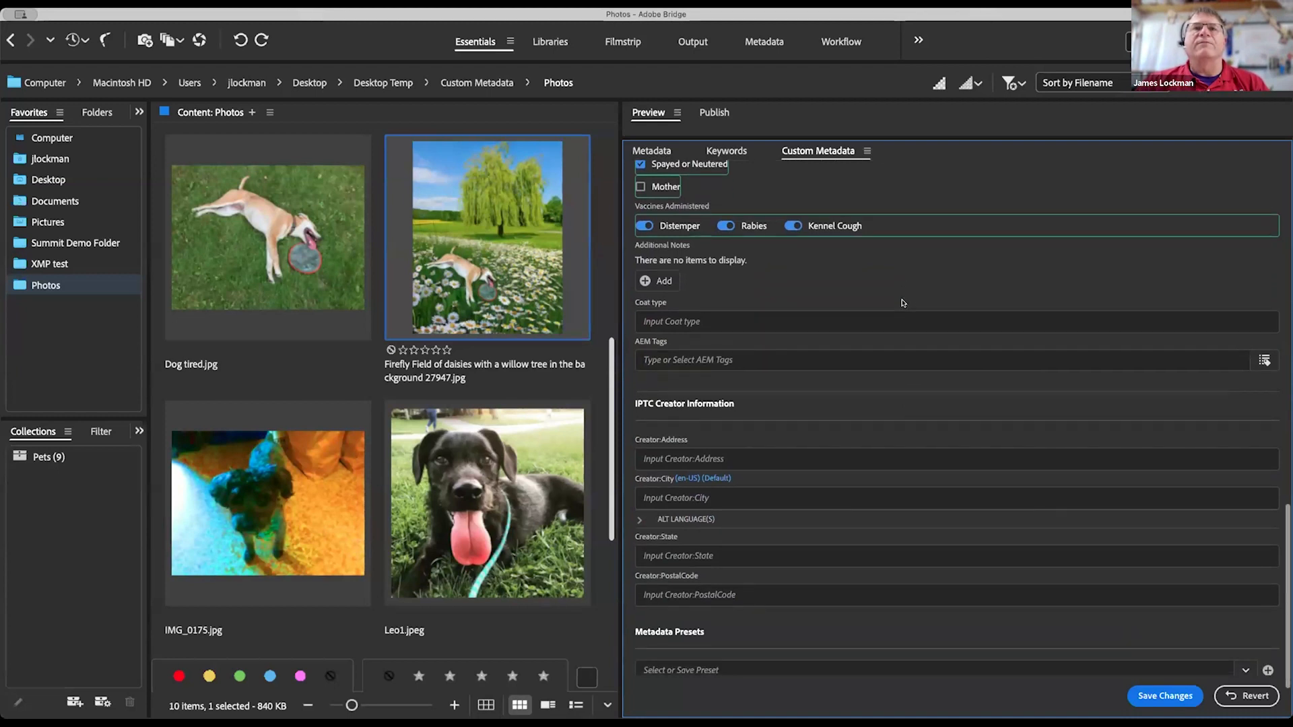
left_click(1003, 318)
left_click(890, 353)
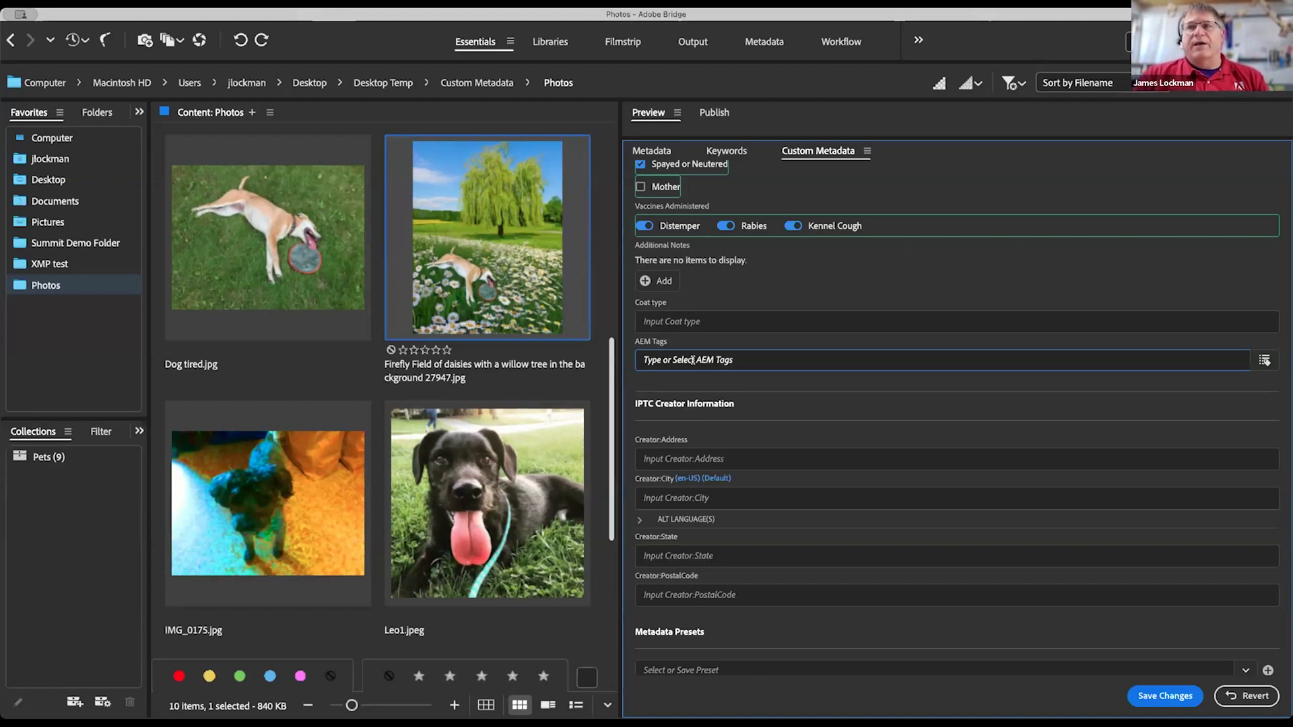
Step: Add the AEM tag AEM Demo Assets > Season > Spring (aem-demo-assets:season/spring)
left_click(1264, 361)
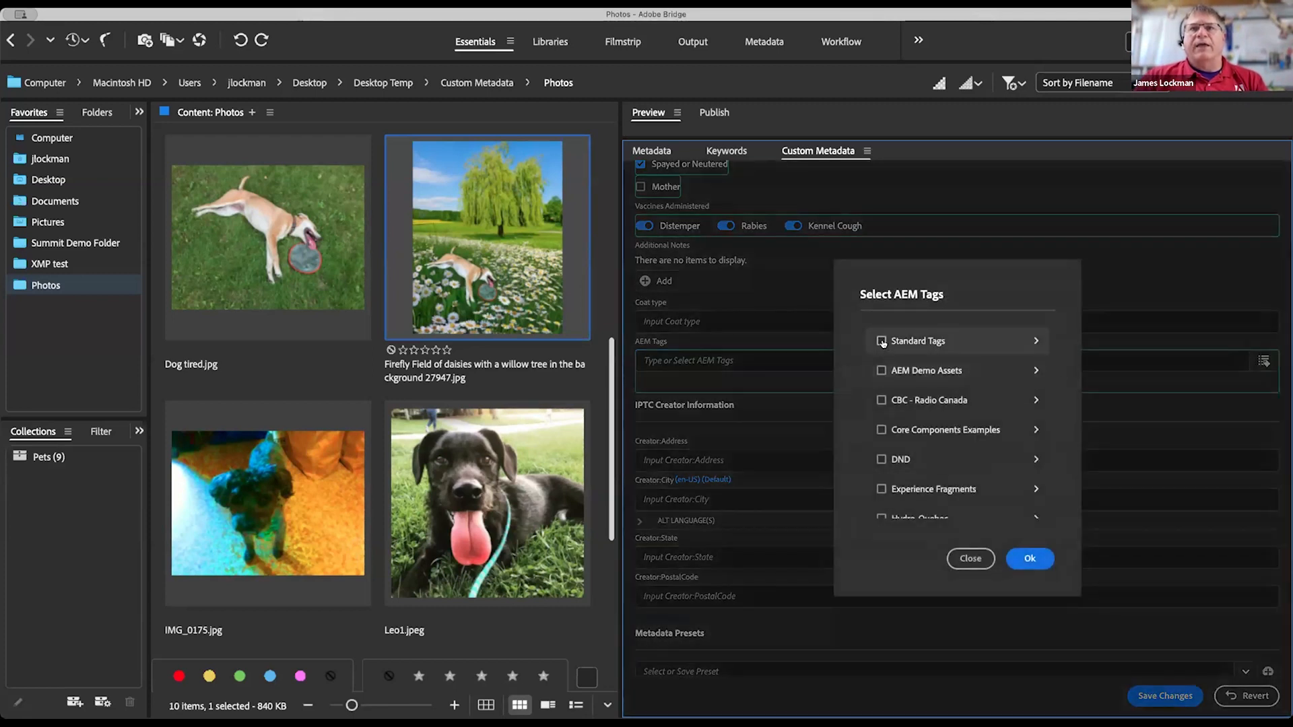
scroll(905, 468, "down", 3)
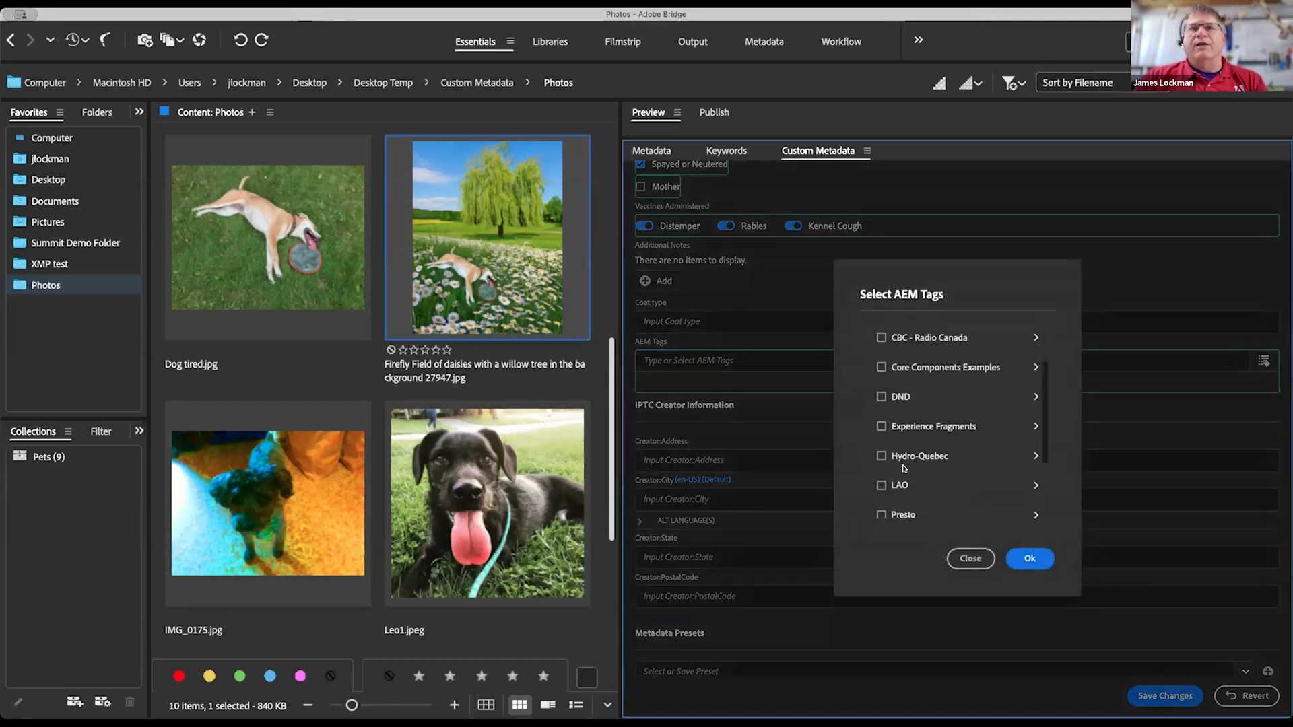
scroll(902, 411, "down", 3)
scroll(896, 384, "up", 5)
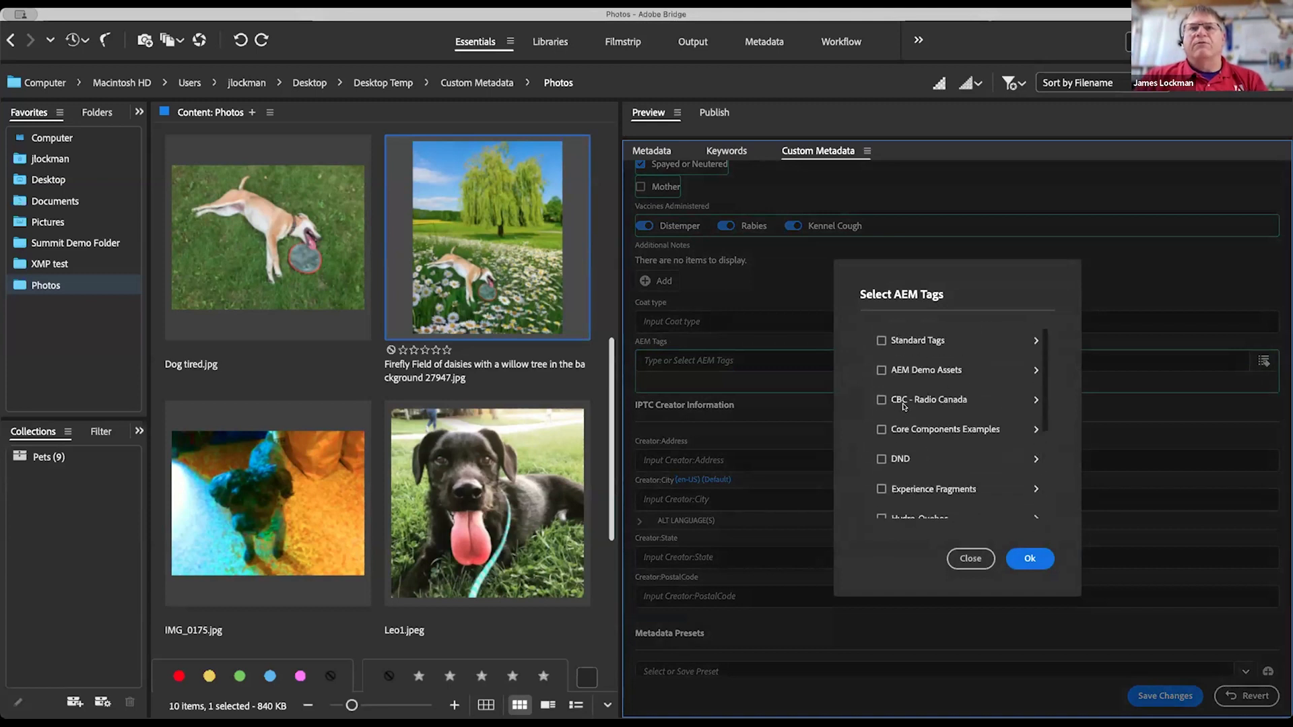
left_click(927, 371)
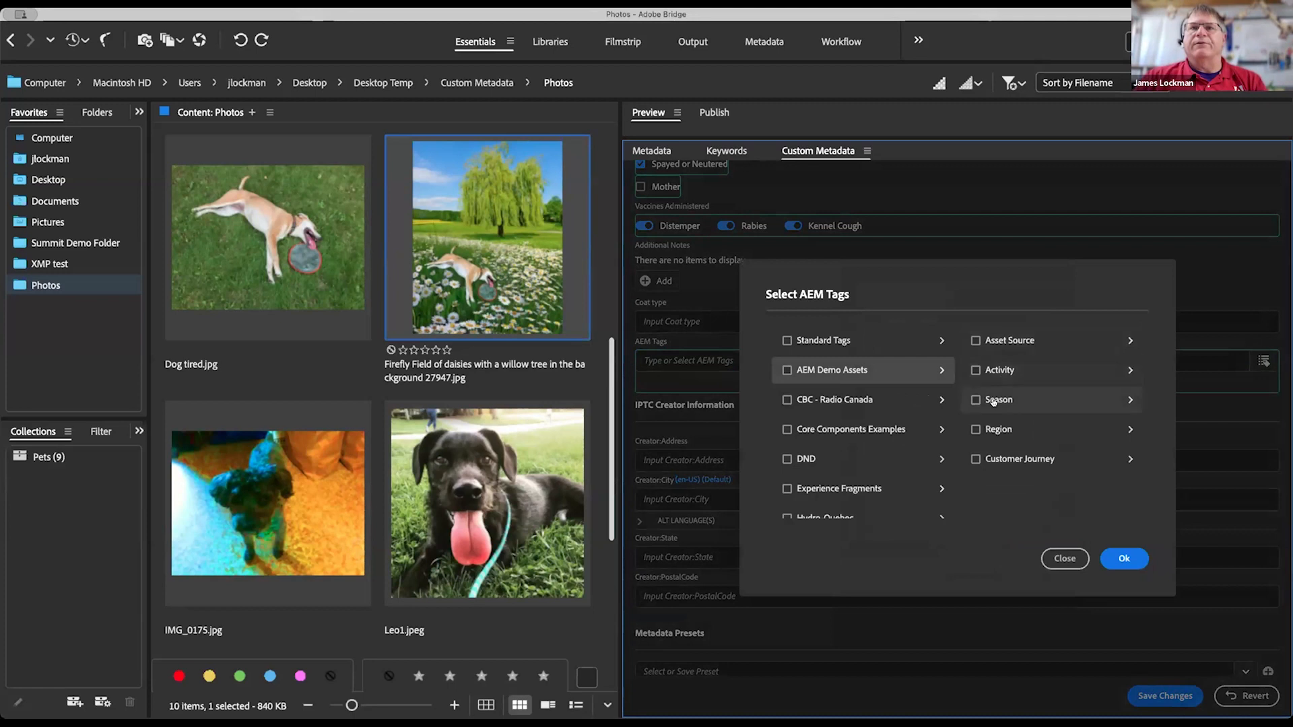
left_click(994, 402)
left_click(1060, 371)
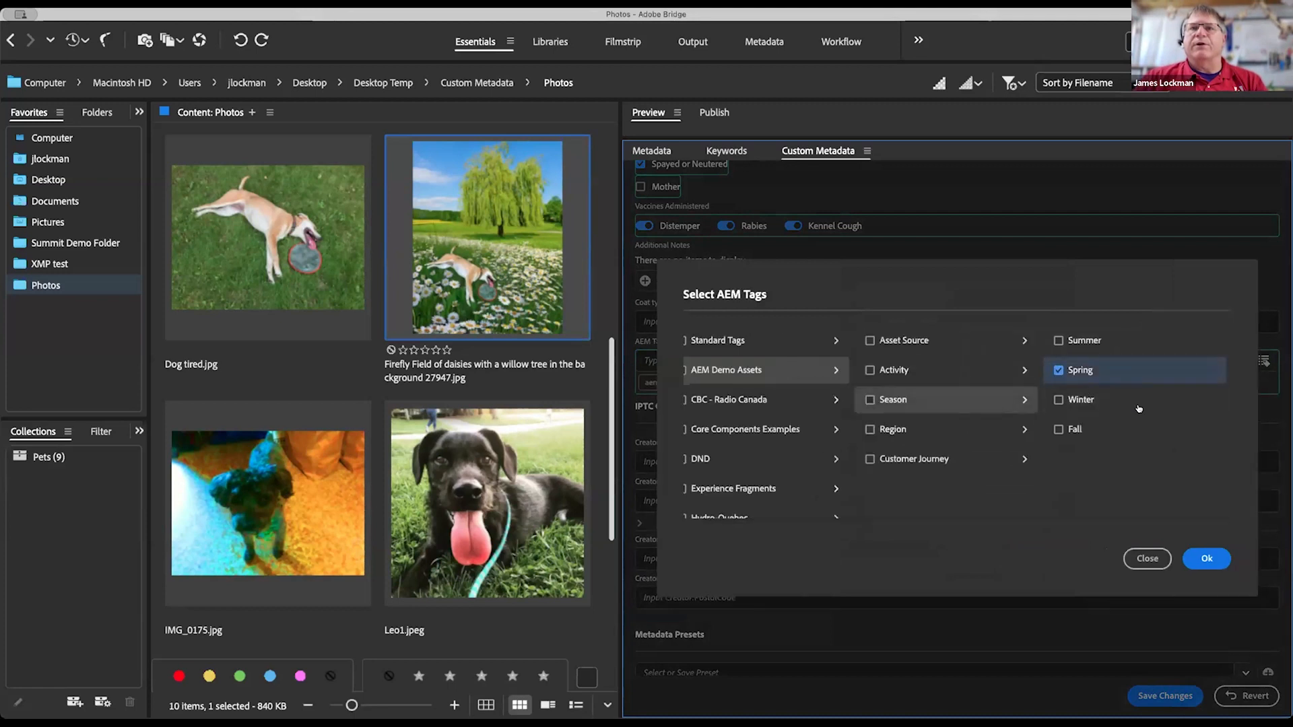
left_click(1205, 559)
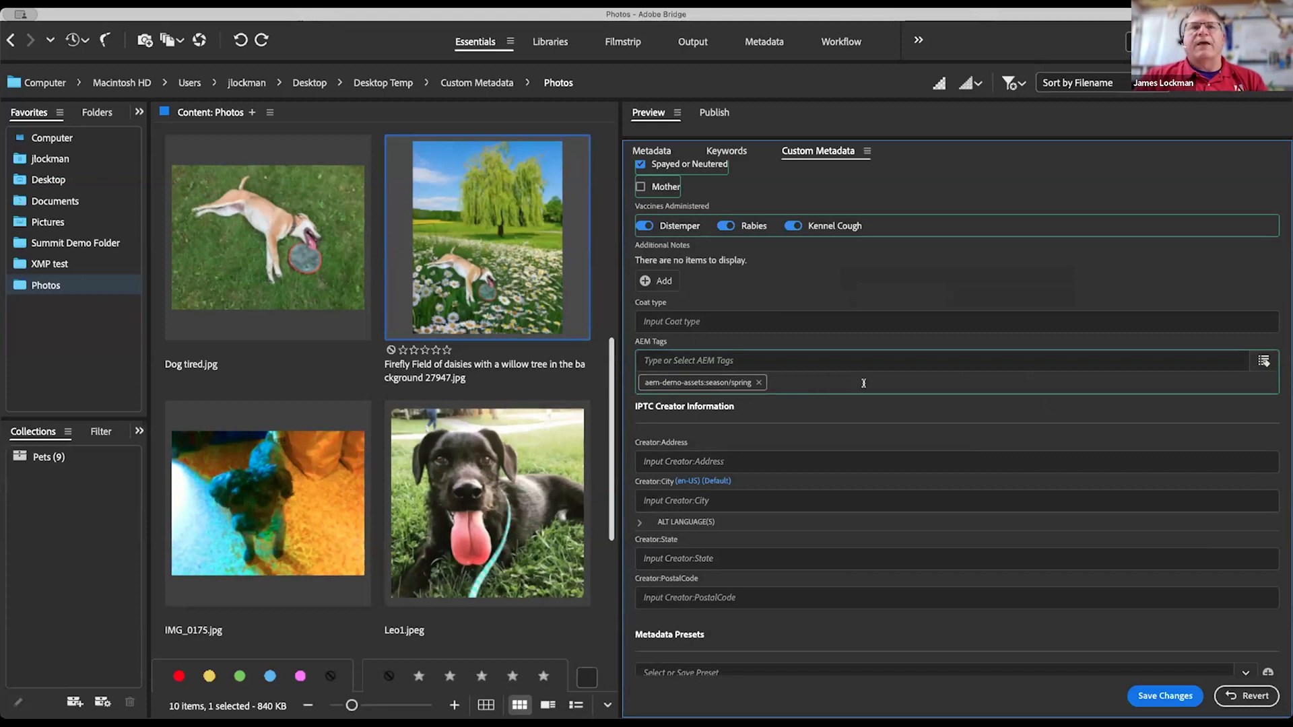
scroll(860, 447, "down", 2)
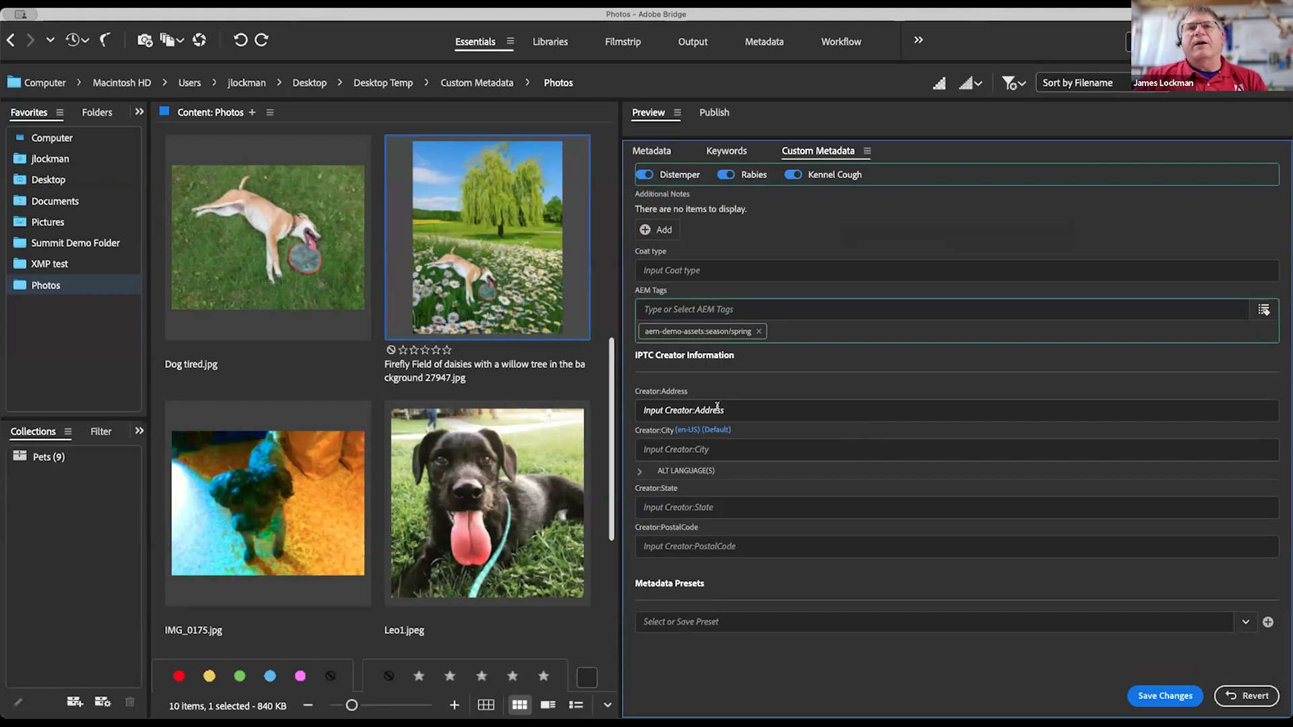
left_click(741, 410)
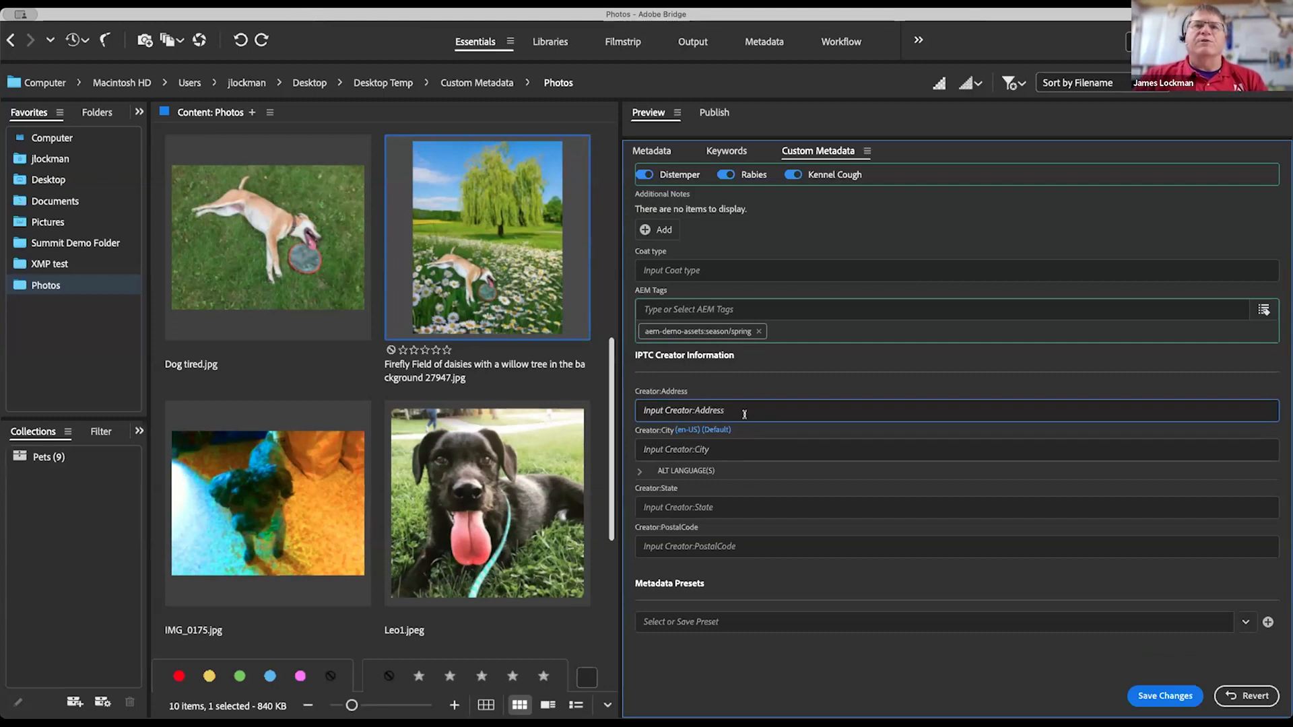
left_click(740, 451)
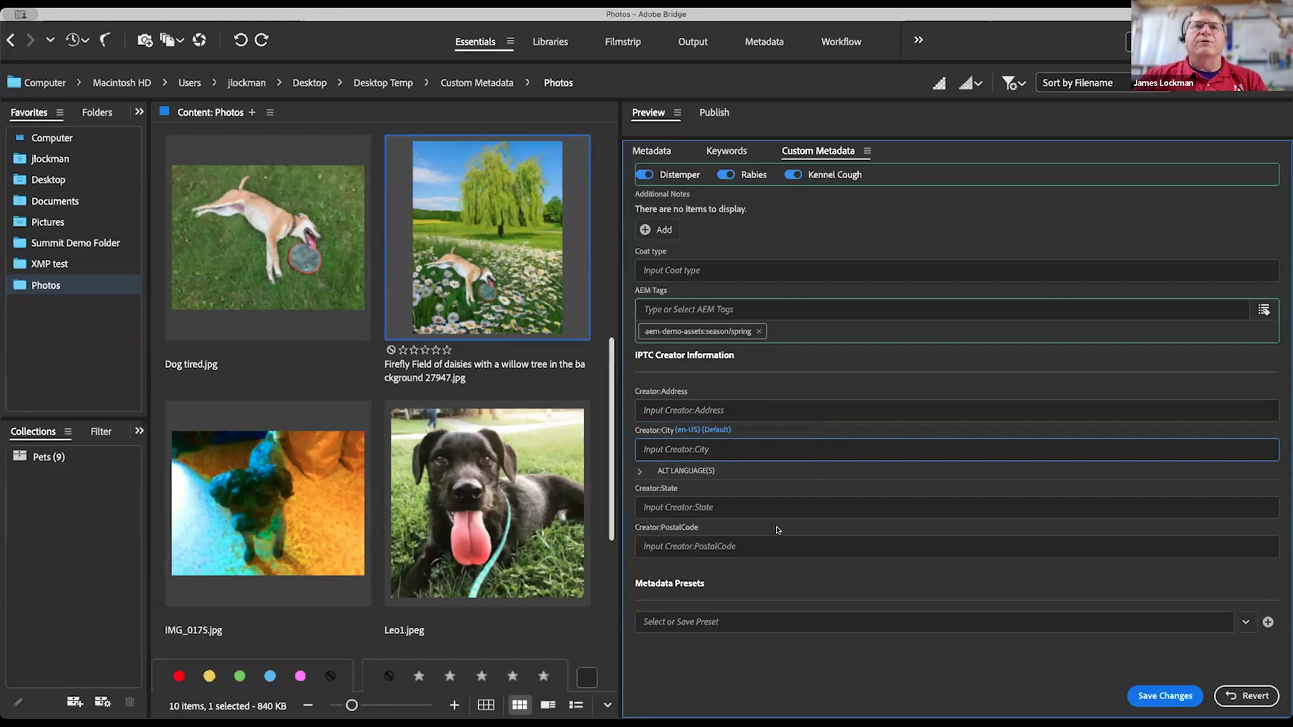
scroll(783, 568, "up", 10)
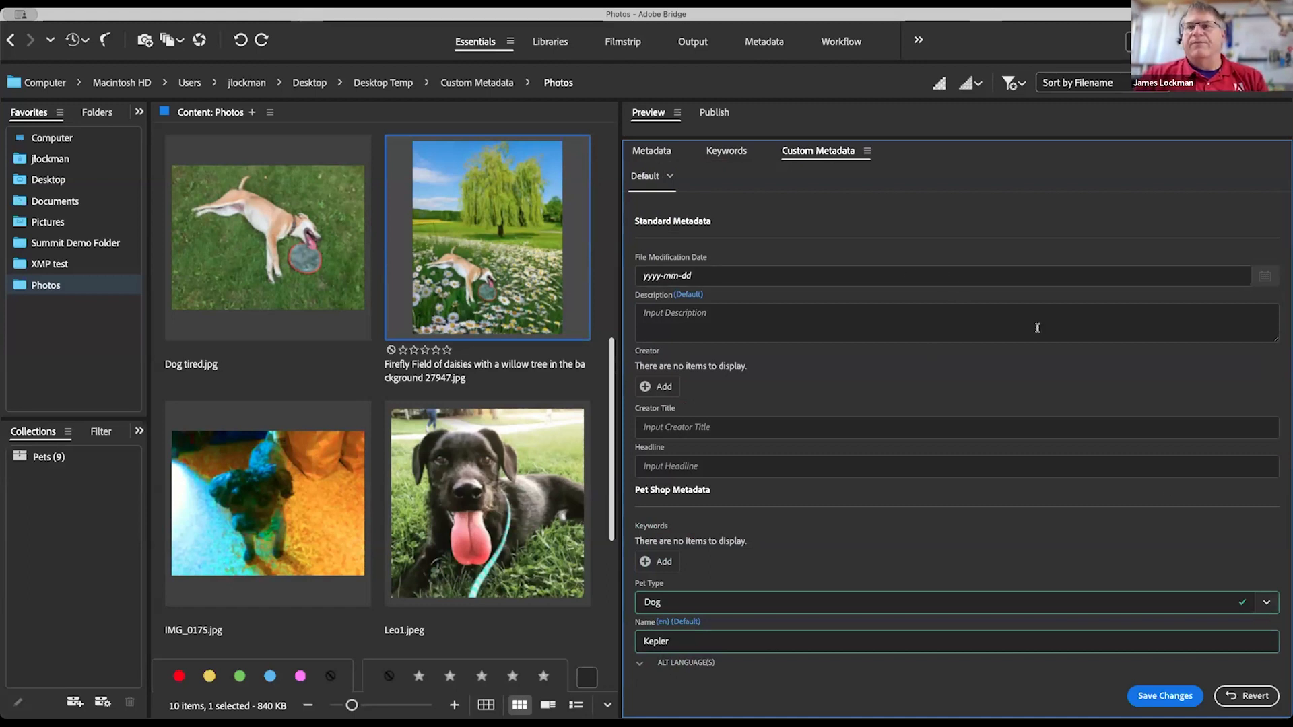
Step: Discard the unsaved pet metadata, reselect the daisy image, and switch to the PLUS2 view
left_click(351, 298)
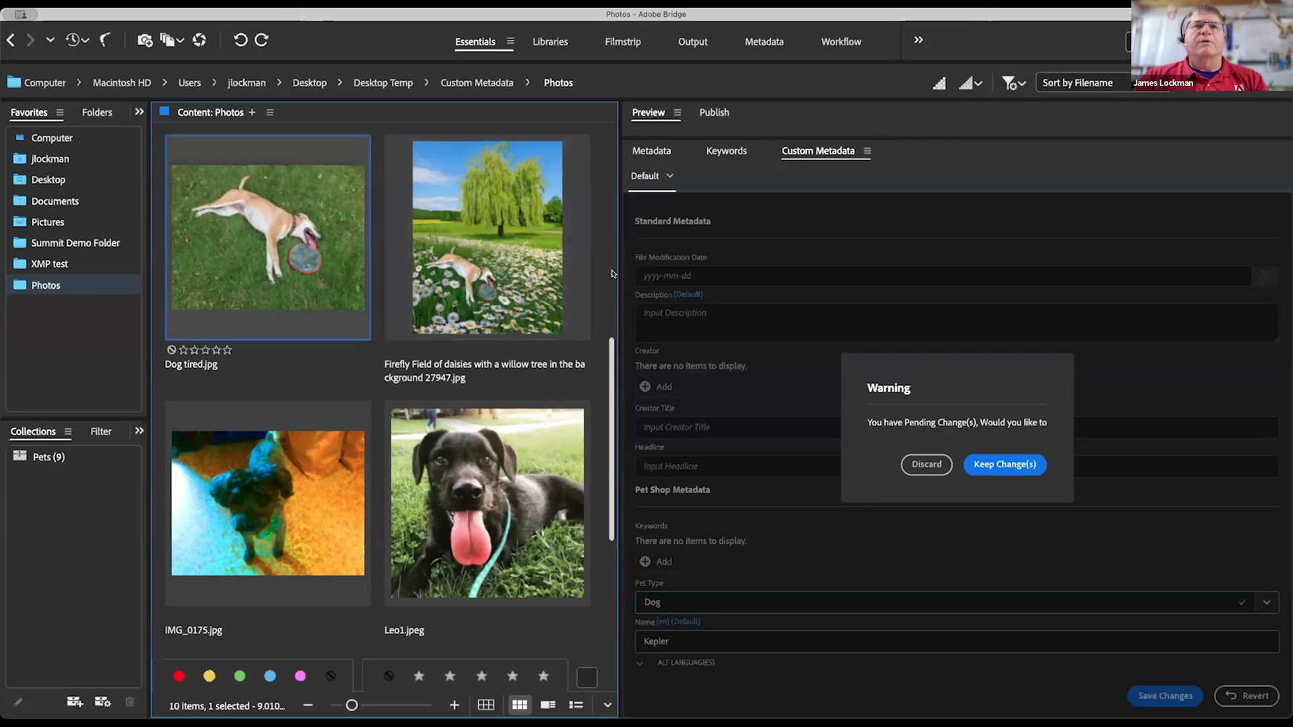
left_click(920, 467)
left_click(447, 215)
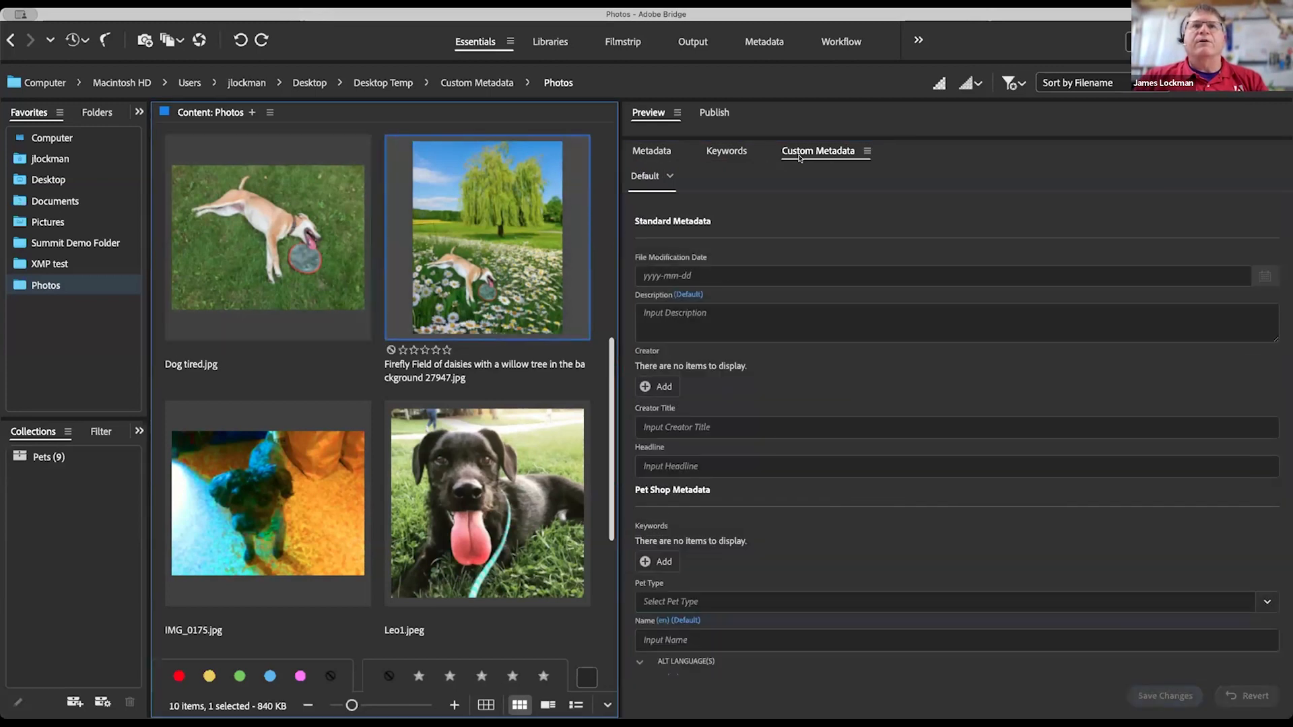
left_click(668, 174)
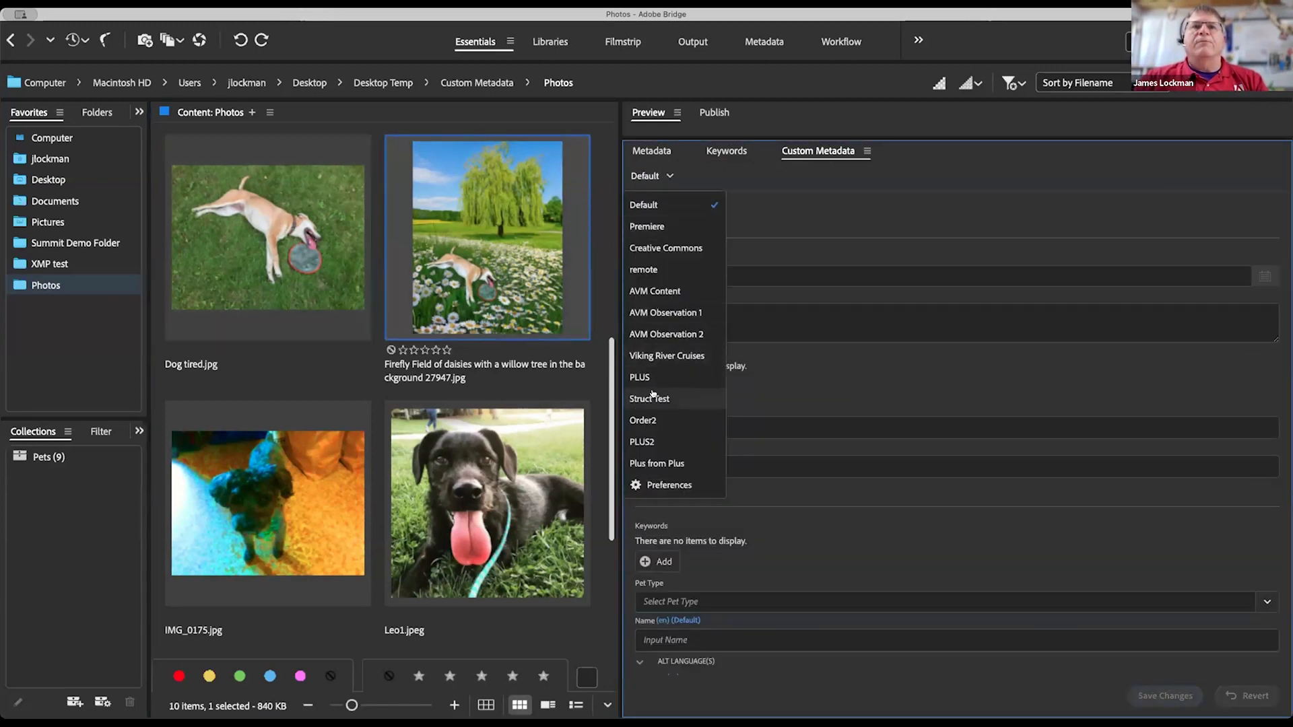
left_click(643, 441)
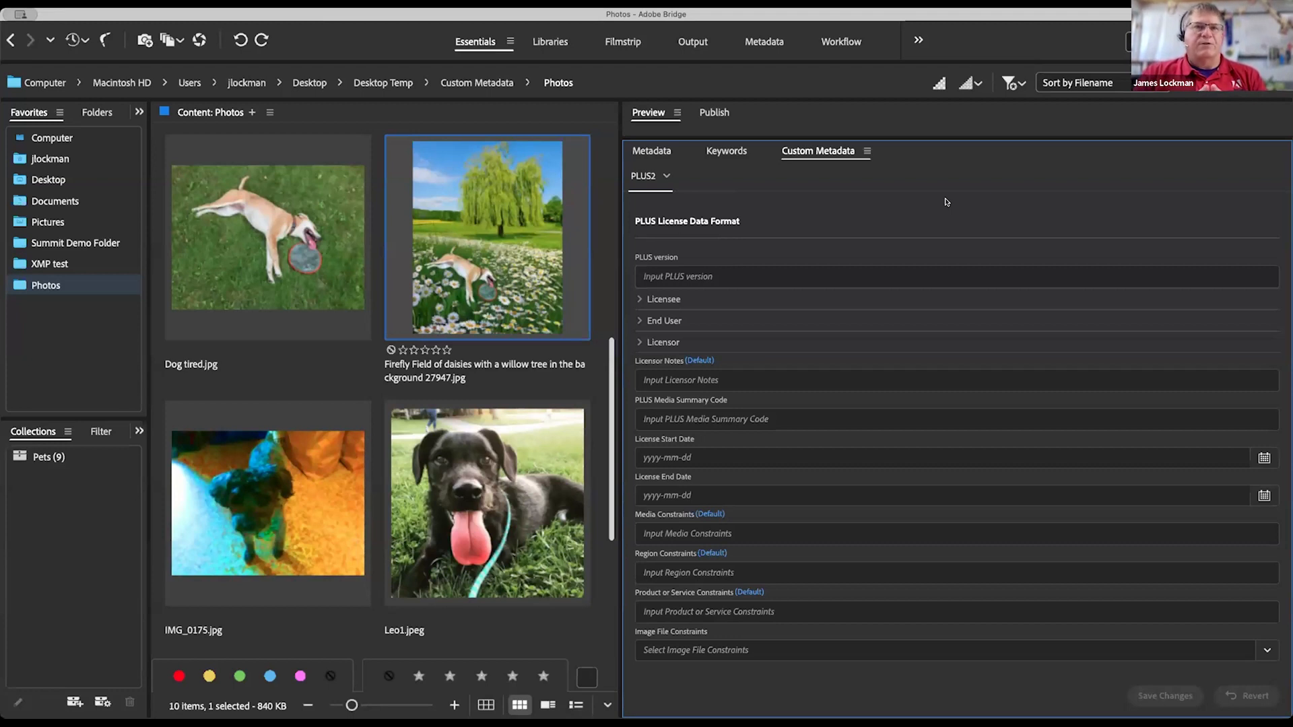
left_click(50, 264)
left_click(454, 235)
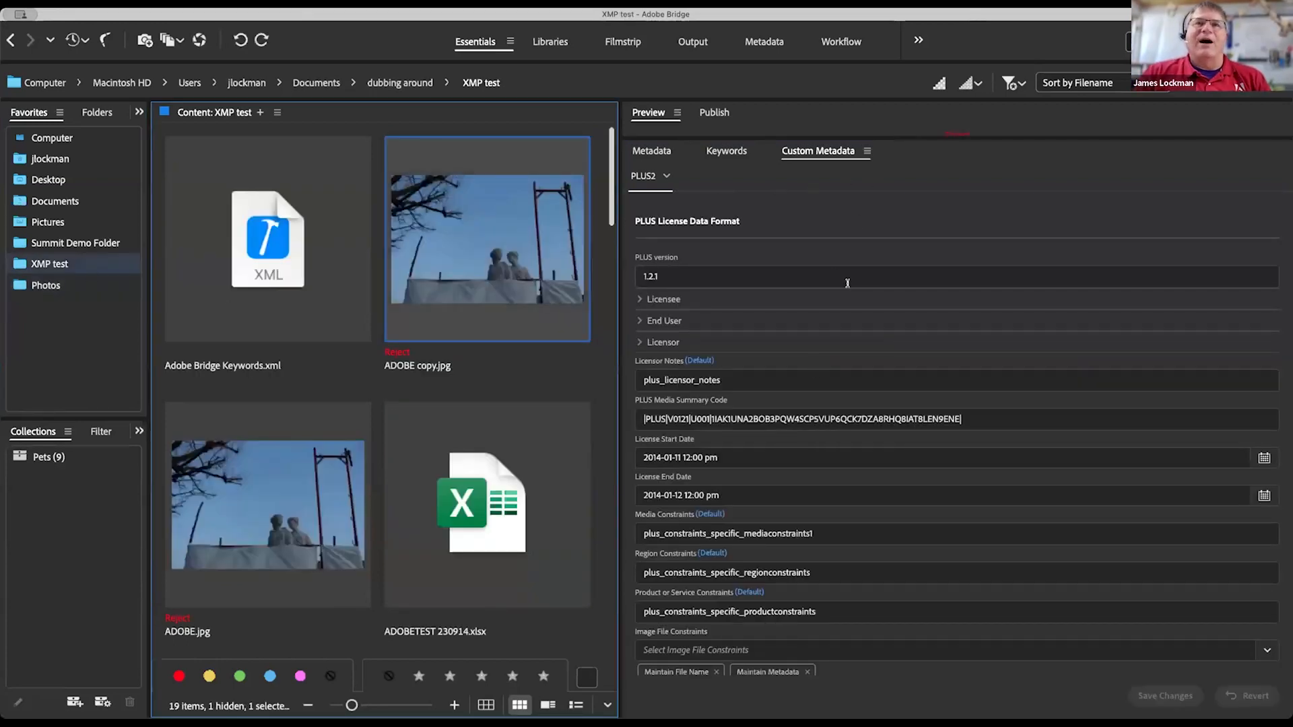
scroll(847, 282, "down", 1)
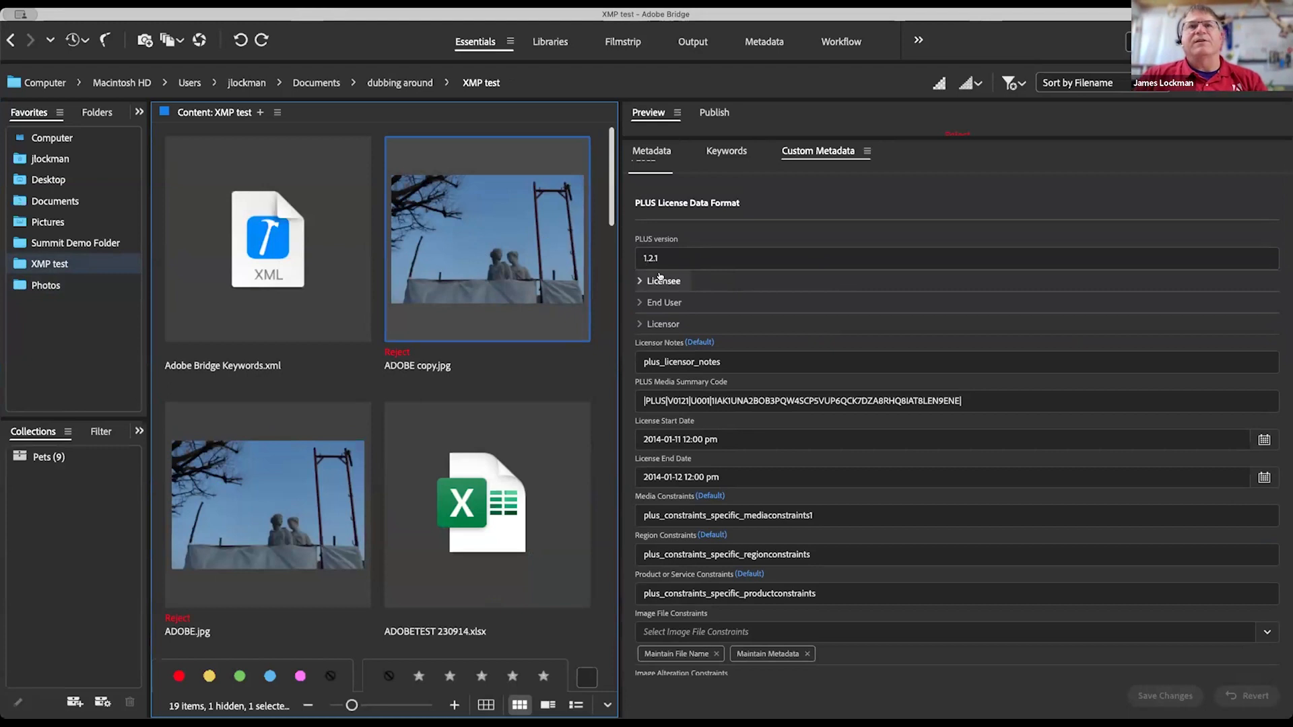
left_click(639, 280)
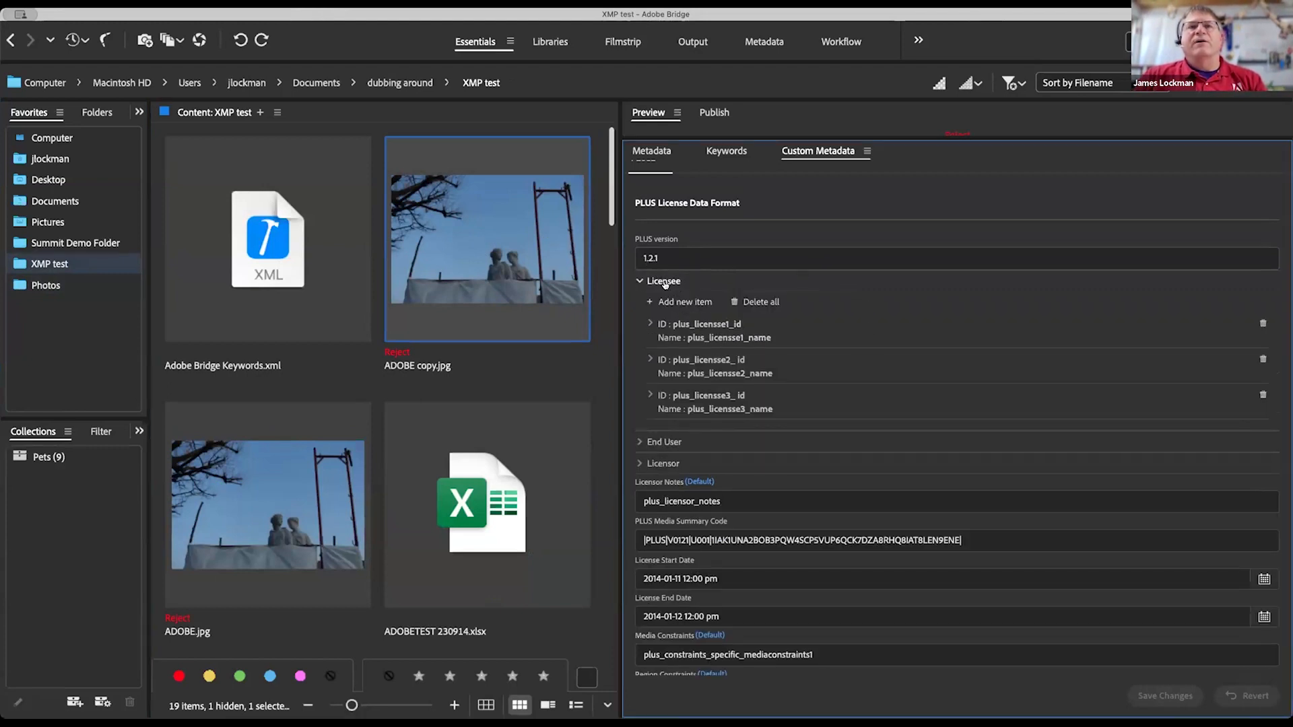
left_click(651, 323)
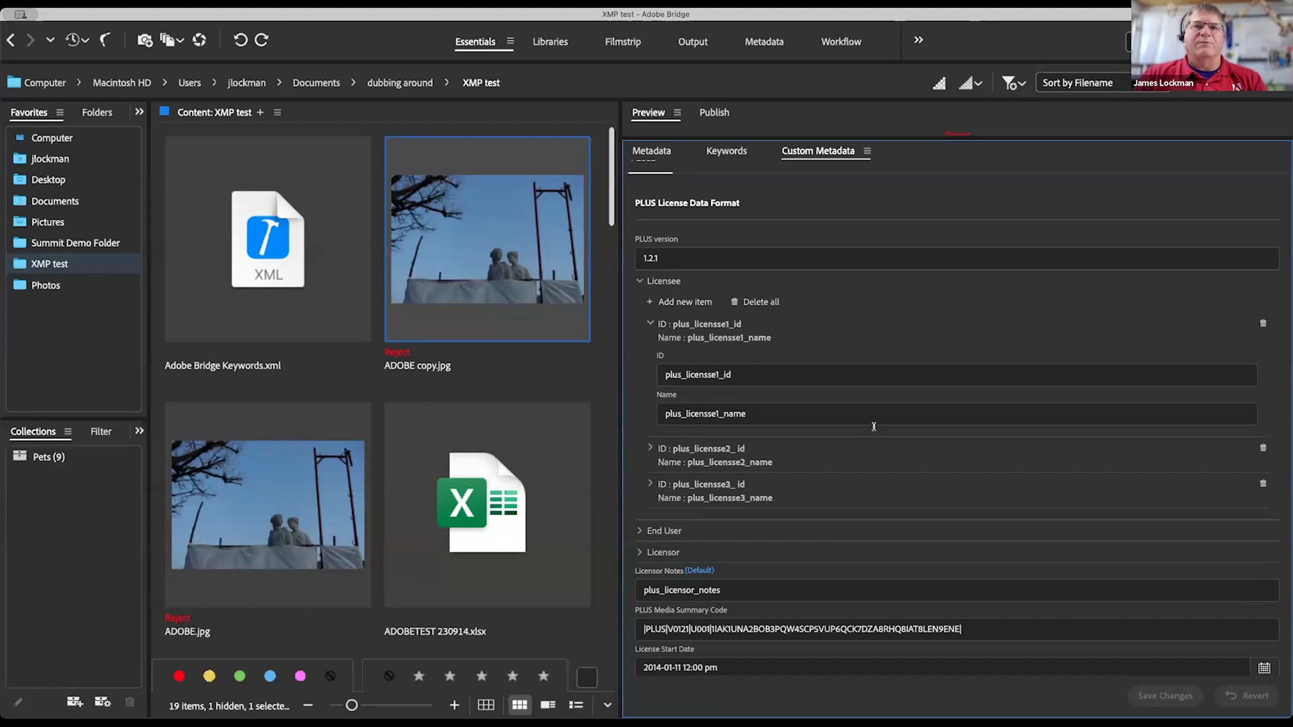
scroll(700, 497, "down", 5)
left_click(664, 353)
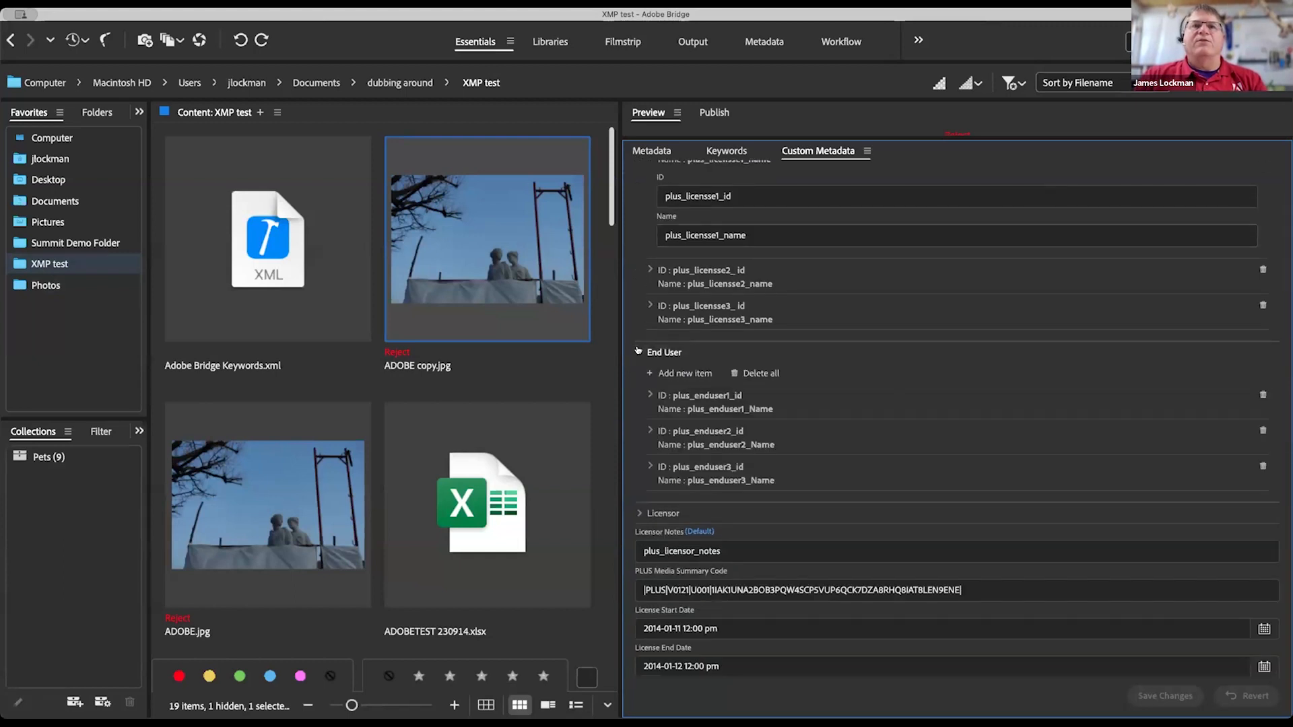
scroll(838, 383, "down", 1)
scroll(838, 383, "down", 7)
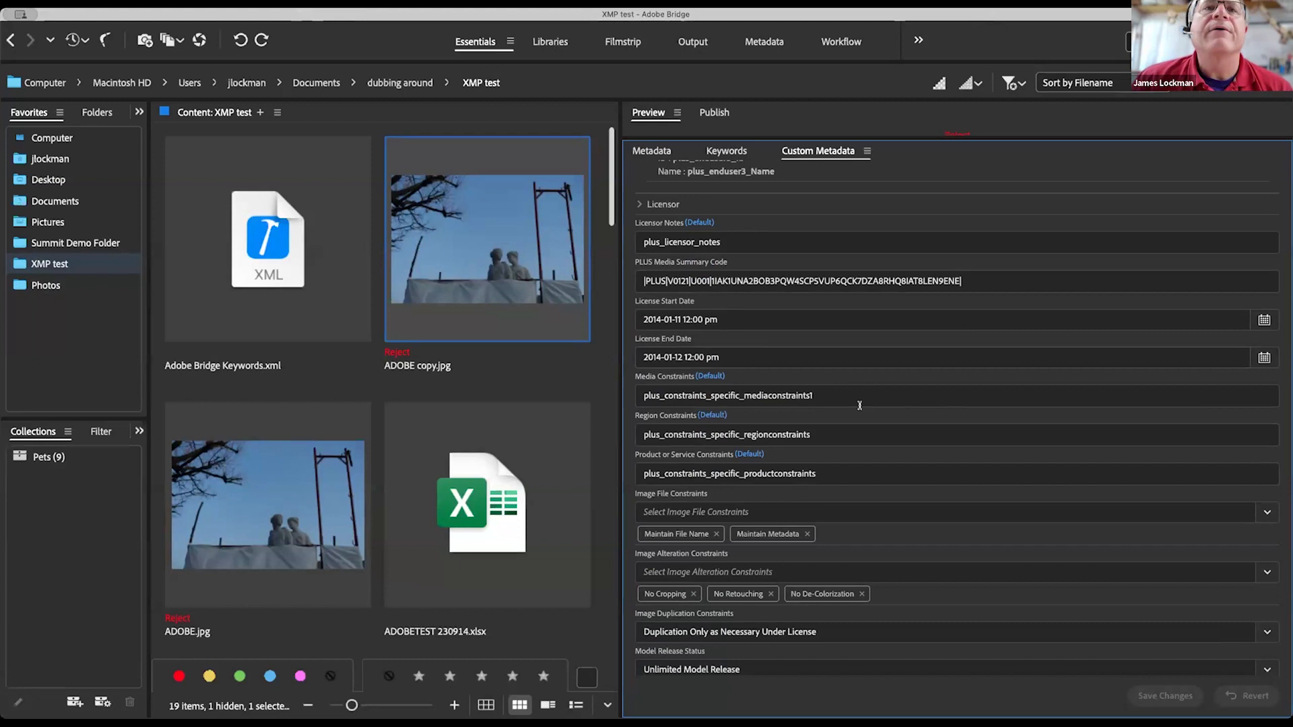
scroll(808, 350, "down", 6)
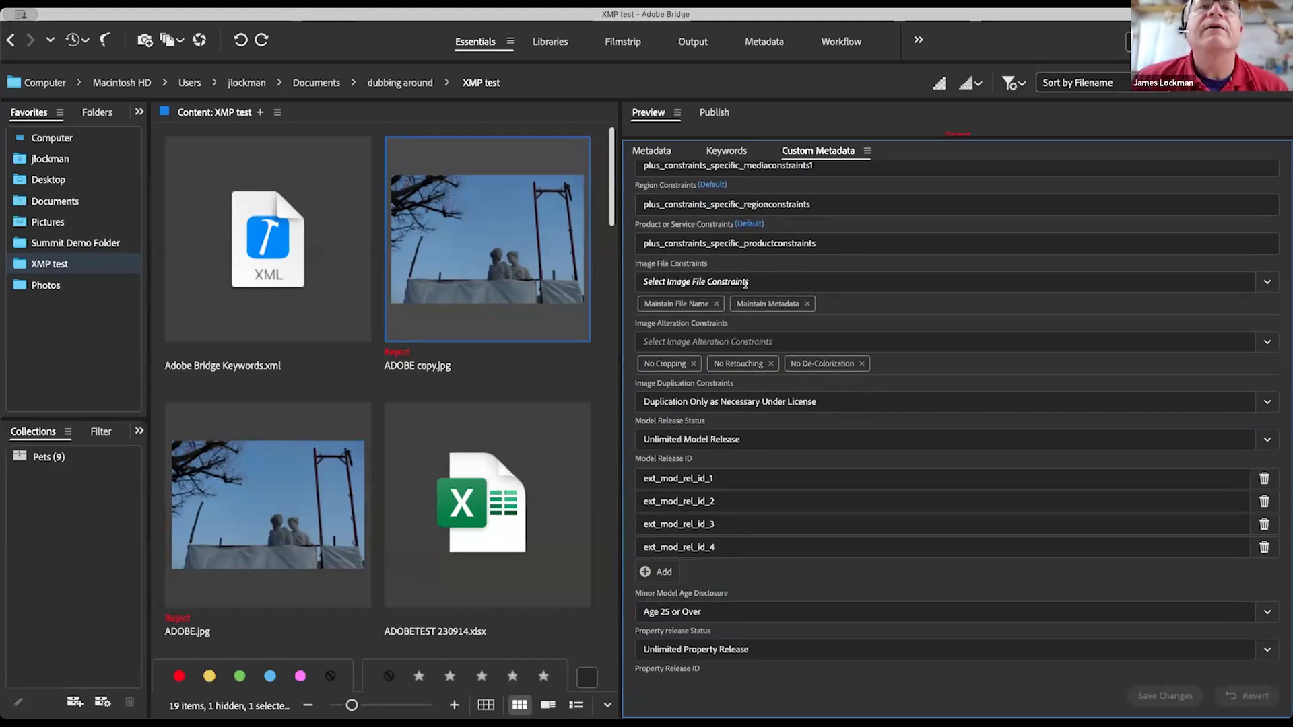
left_click(1260, 280)
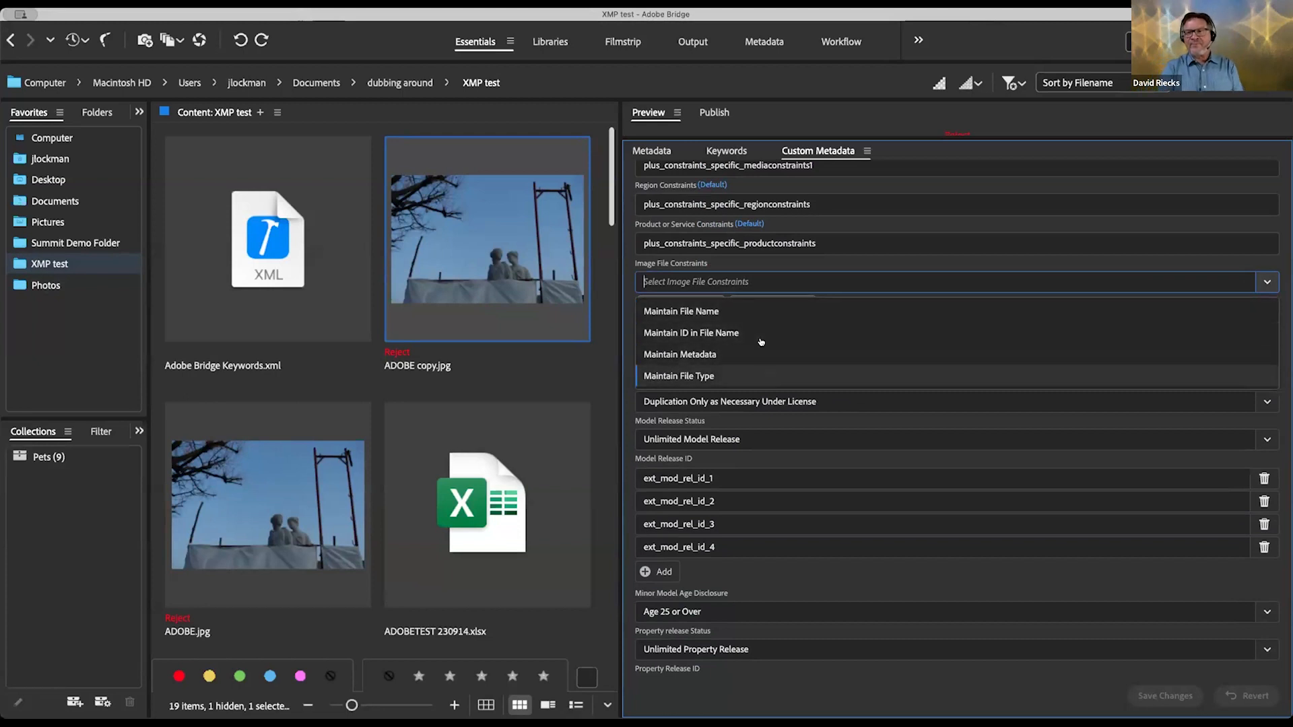
left_click(922, 239)
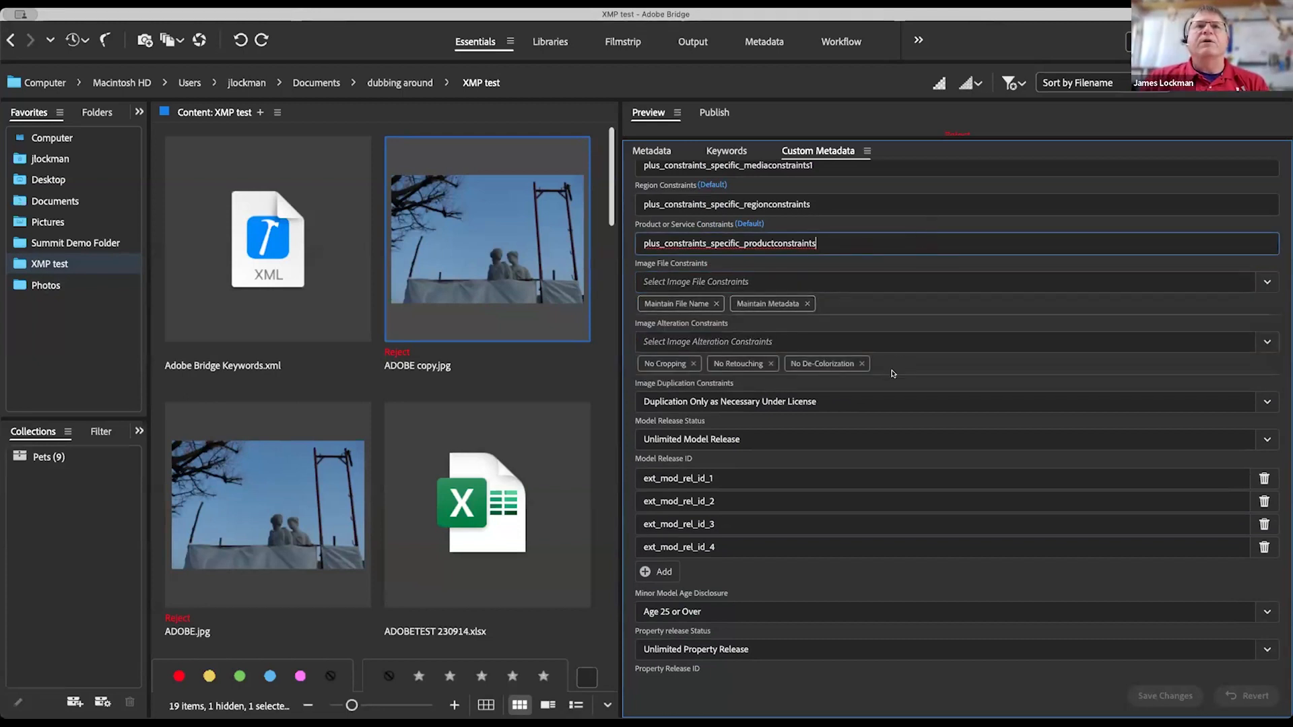
scroll(893, 374, "up", 3)
scroll(892, 370, "up", 3)
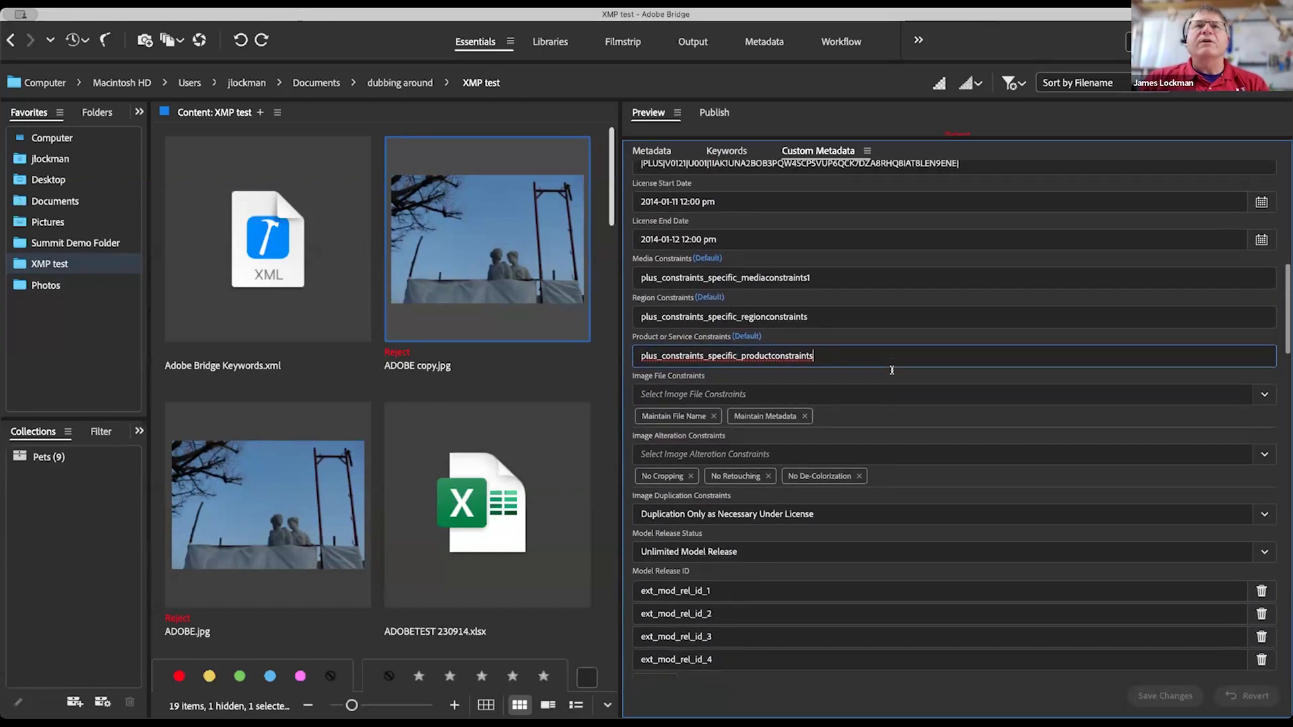
left_click(1024, 230)
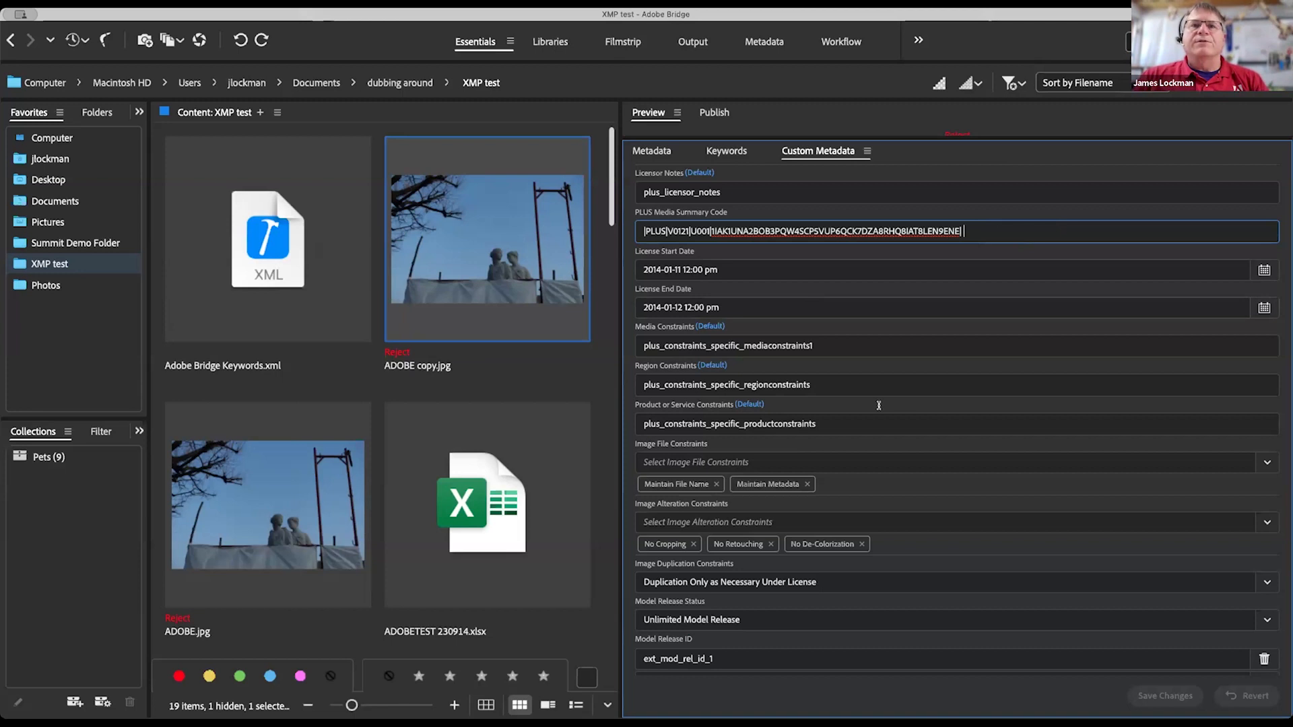
scroll(879, 405, "down", 3)
scroll(875, 408, "down", 1)
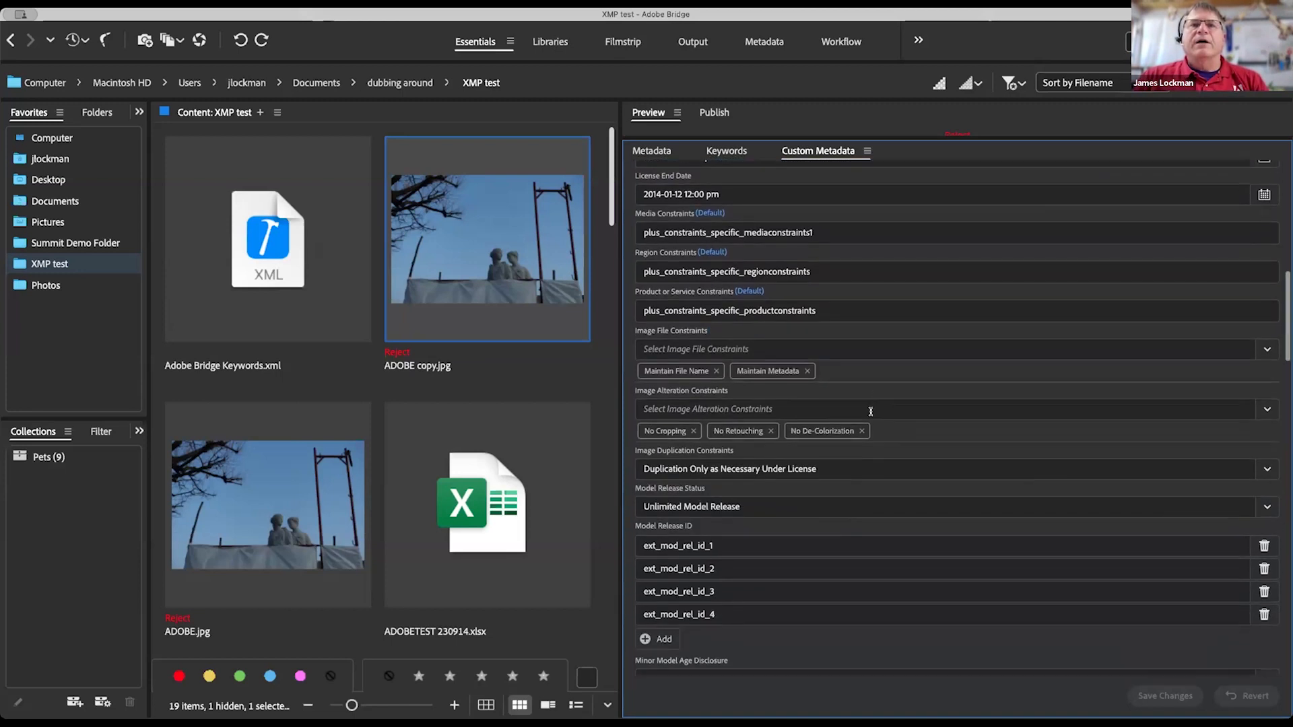
scroll(871, 412, "up", 1)
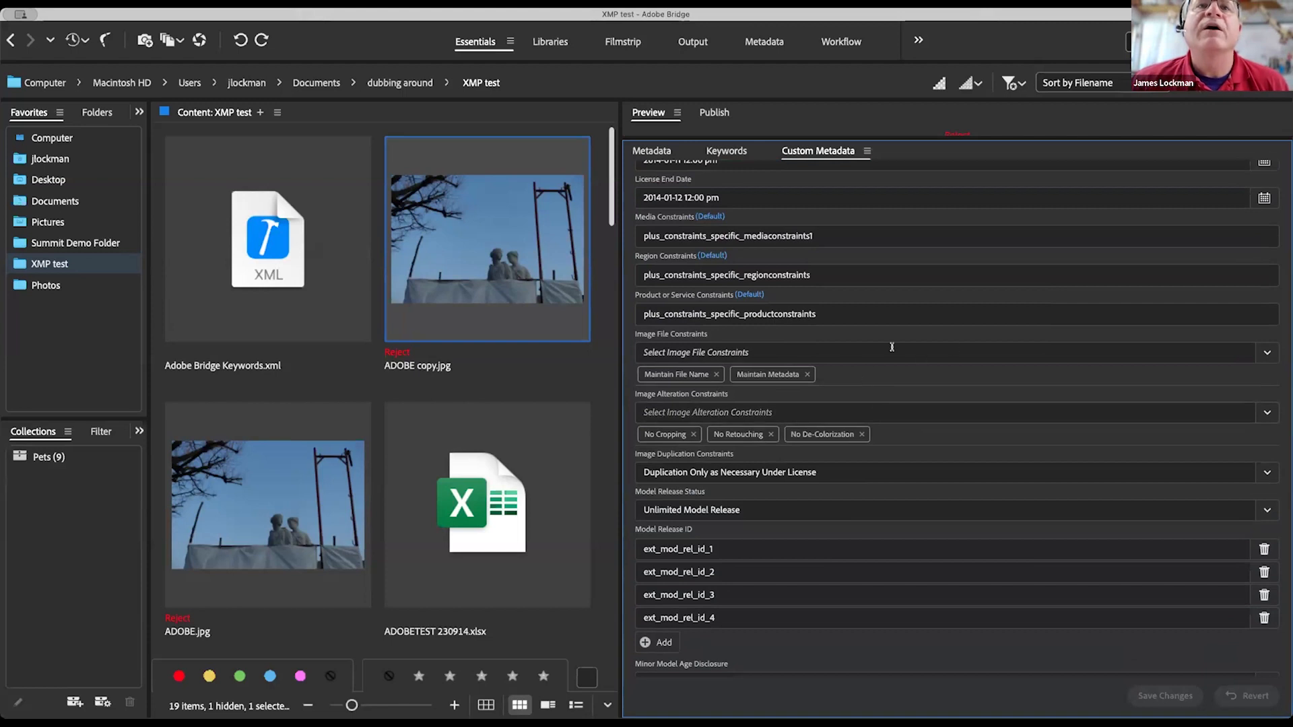
left_click(1266, 353)
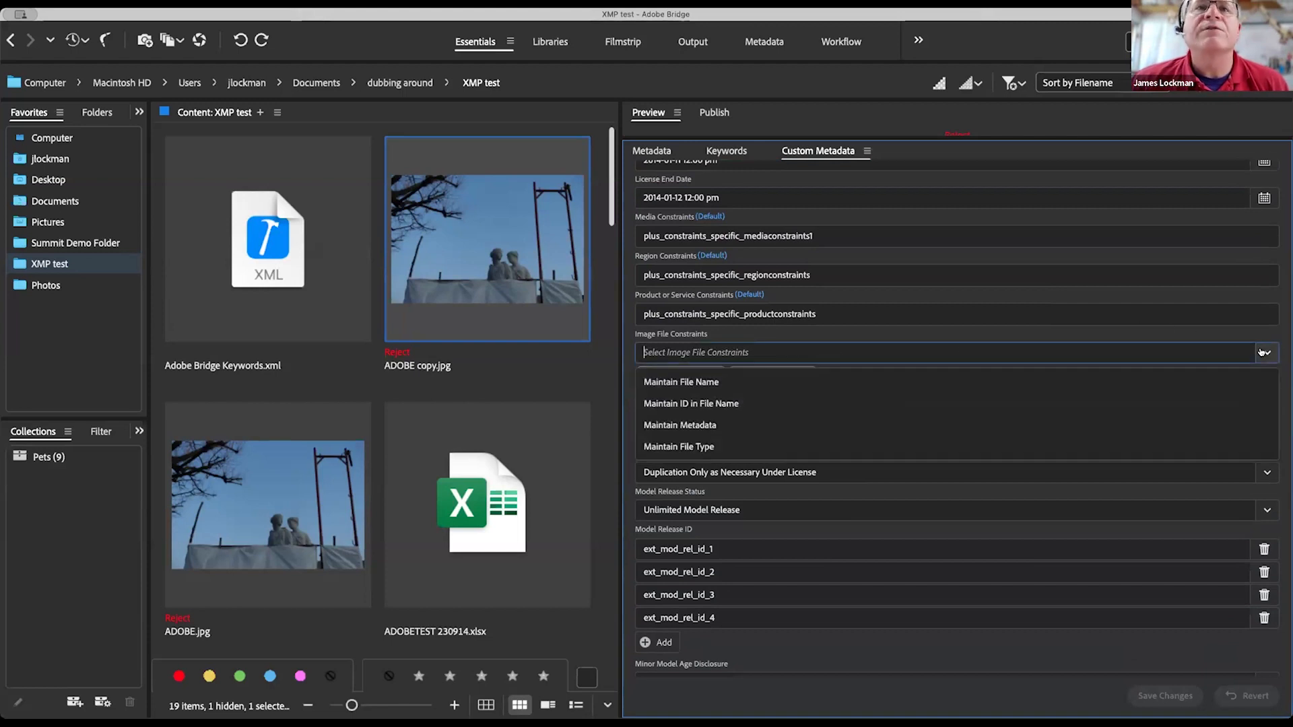
left_click(921, 309)
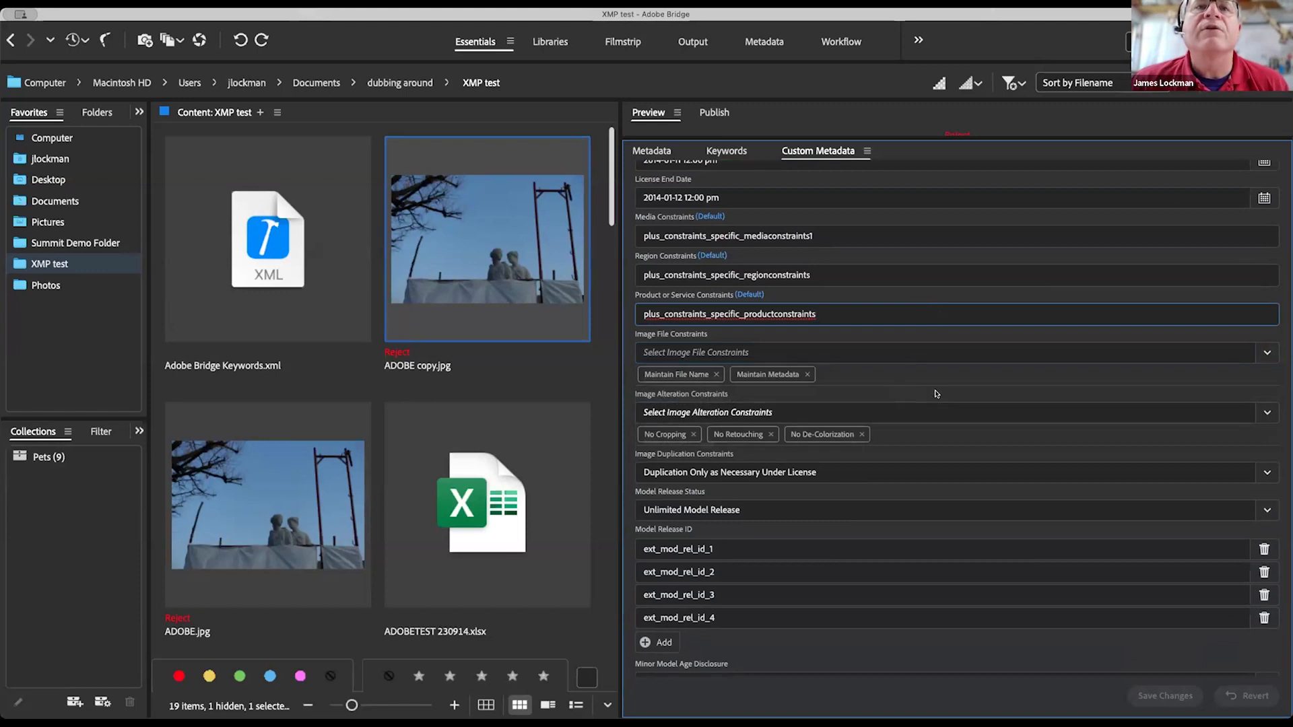
scroll(940, 394, "down", 3)
scroll(935, 394, "down", 6)
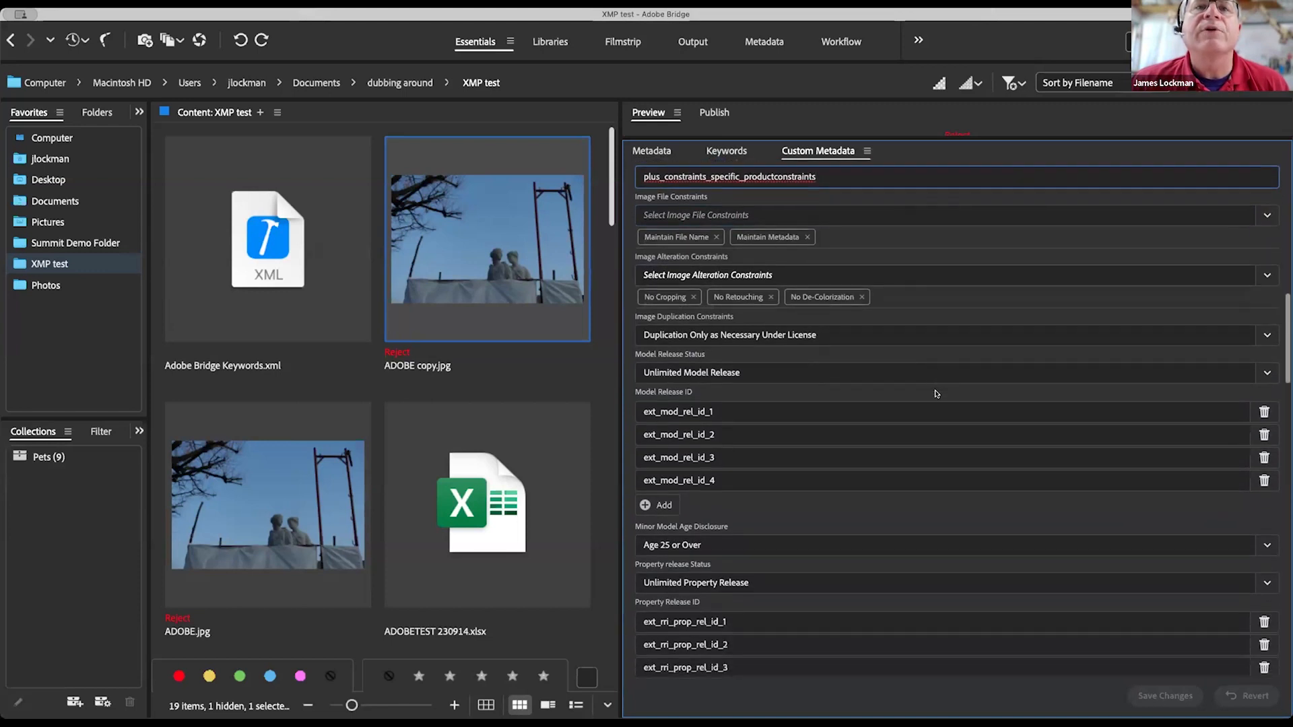
scroll(935, 394, "up", 15)
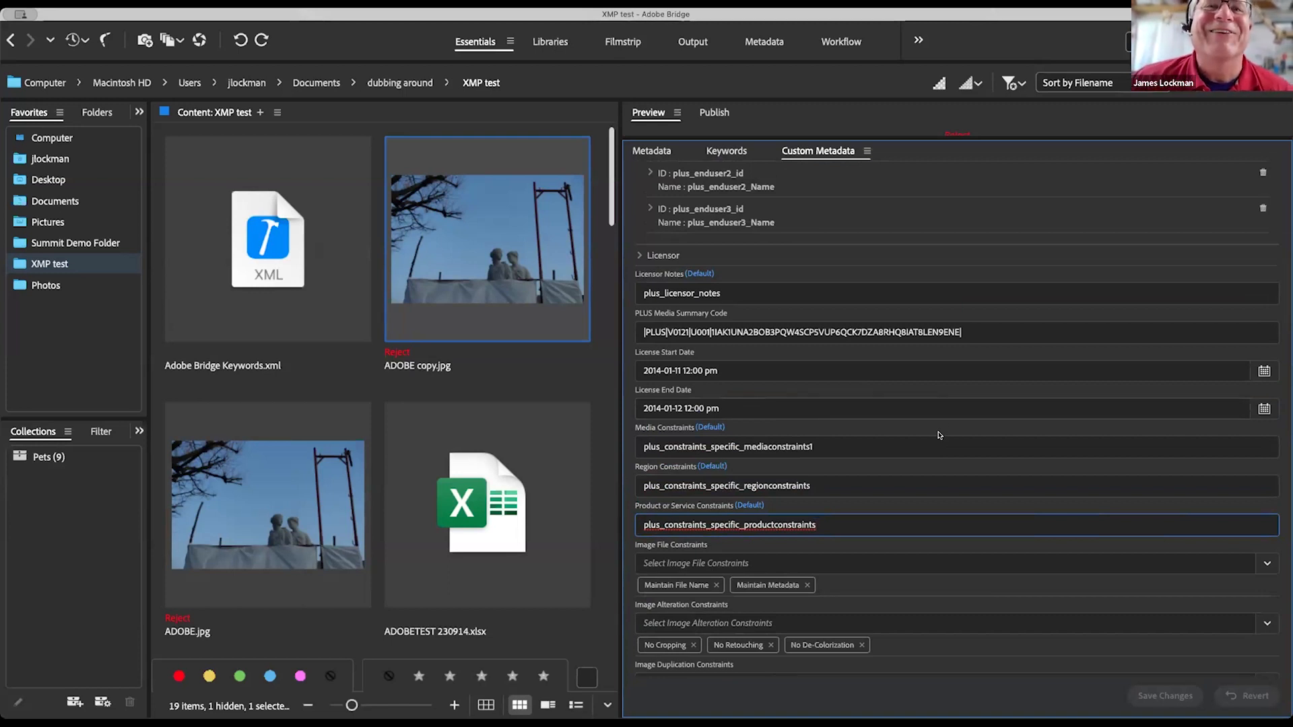
scroll(932, 433, "down", 5)
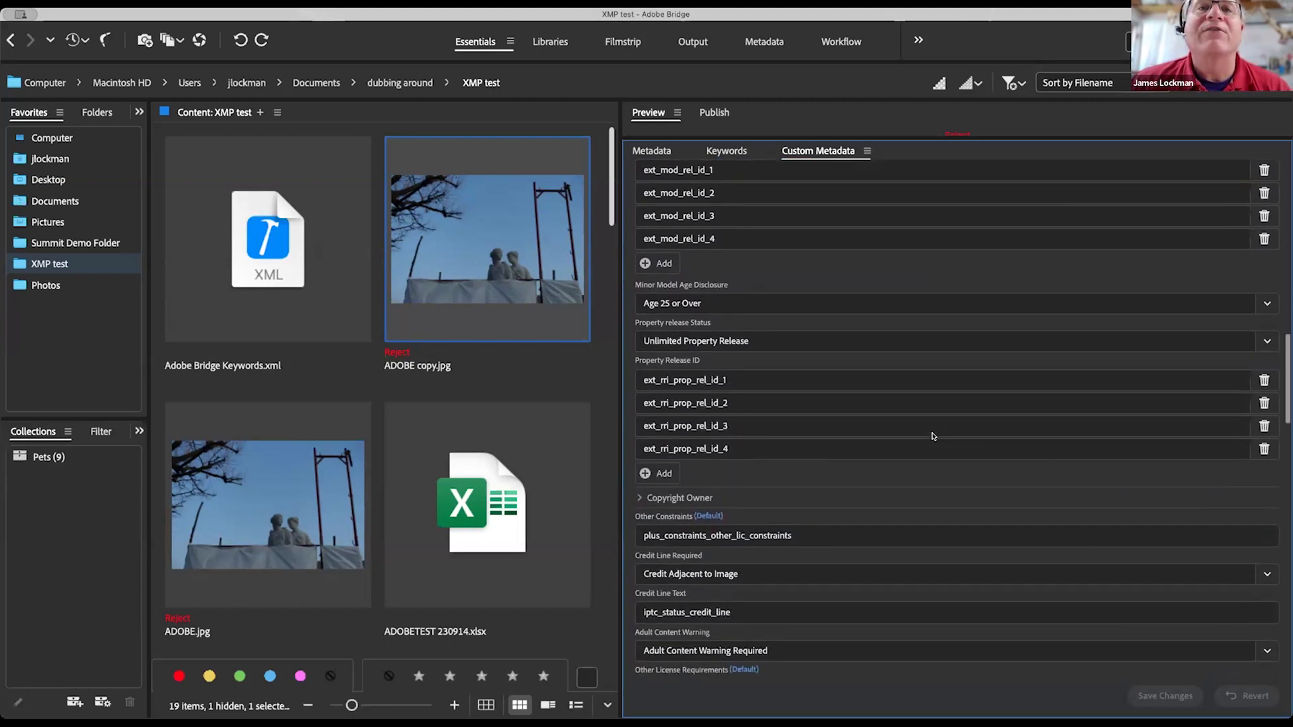
scroll(932, 433, "down", 3)
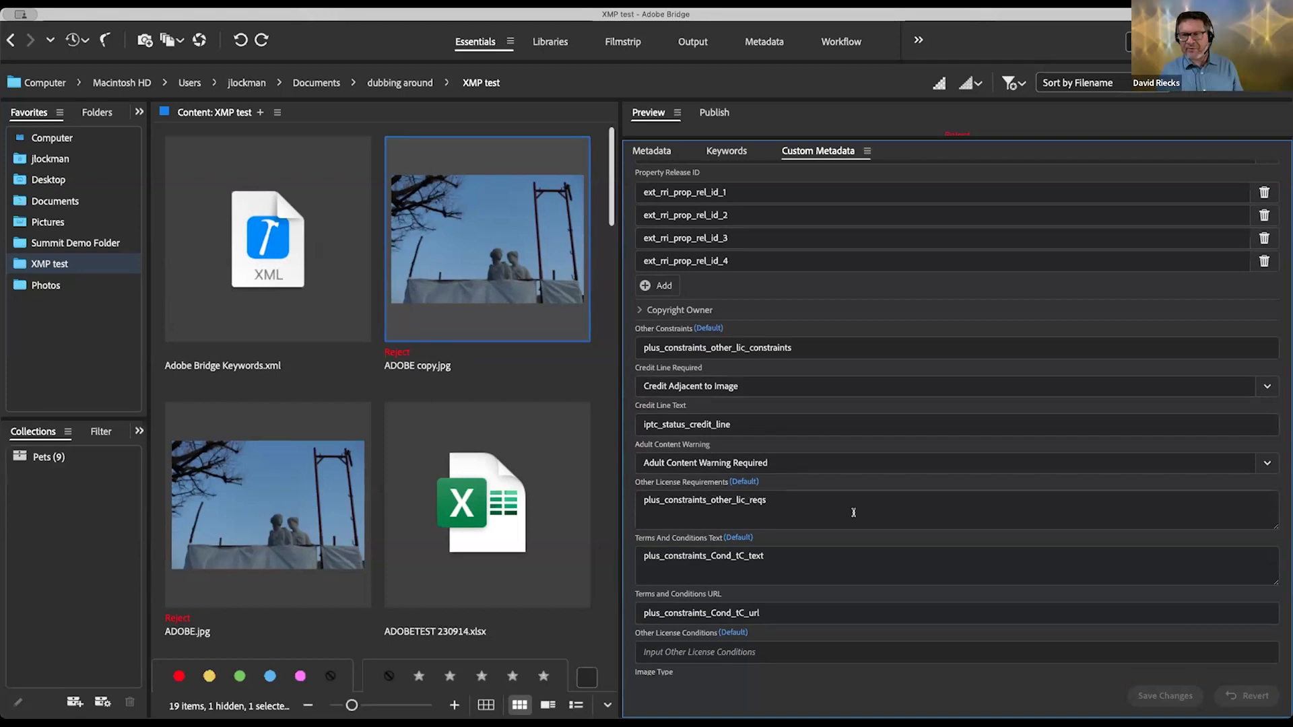
scroll(853, 513, "down", 3)
scroll(853, 513, "down", 5)
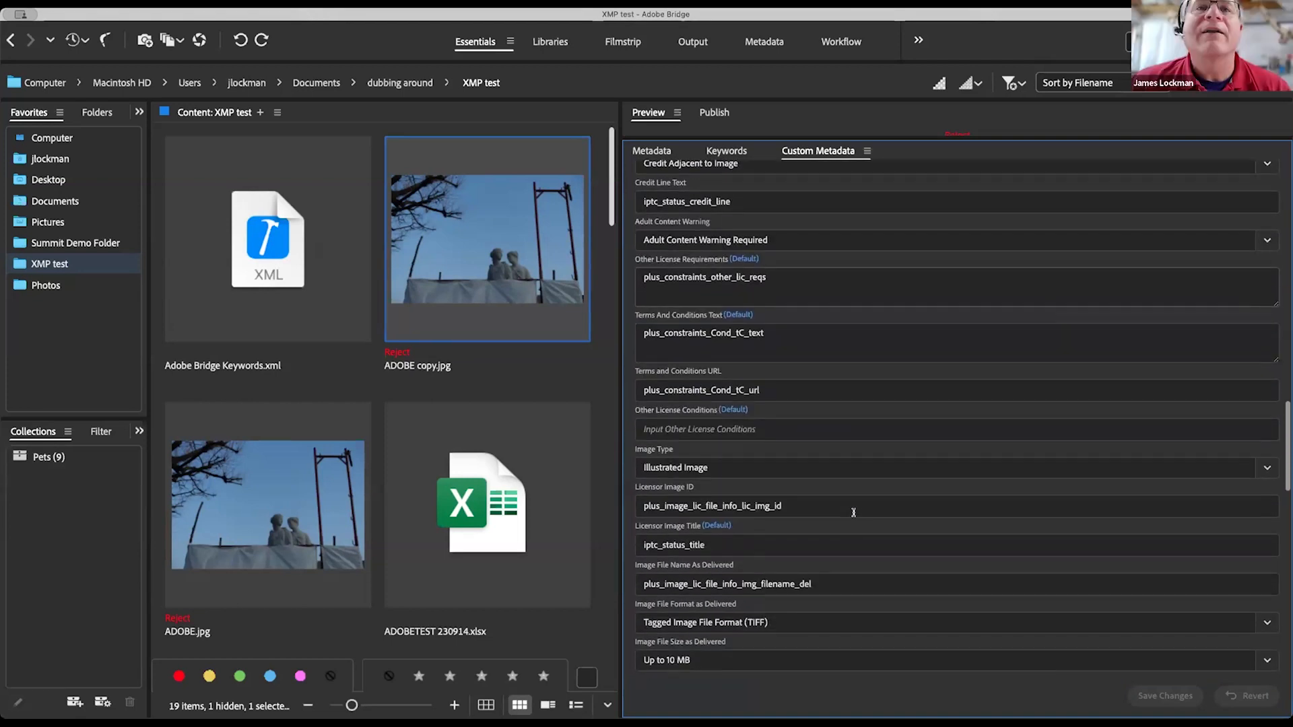
scroll(854, 512, "down", 5)
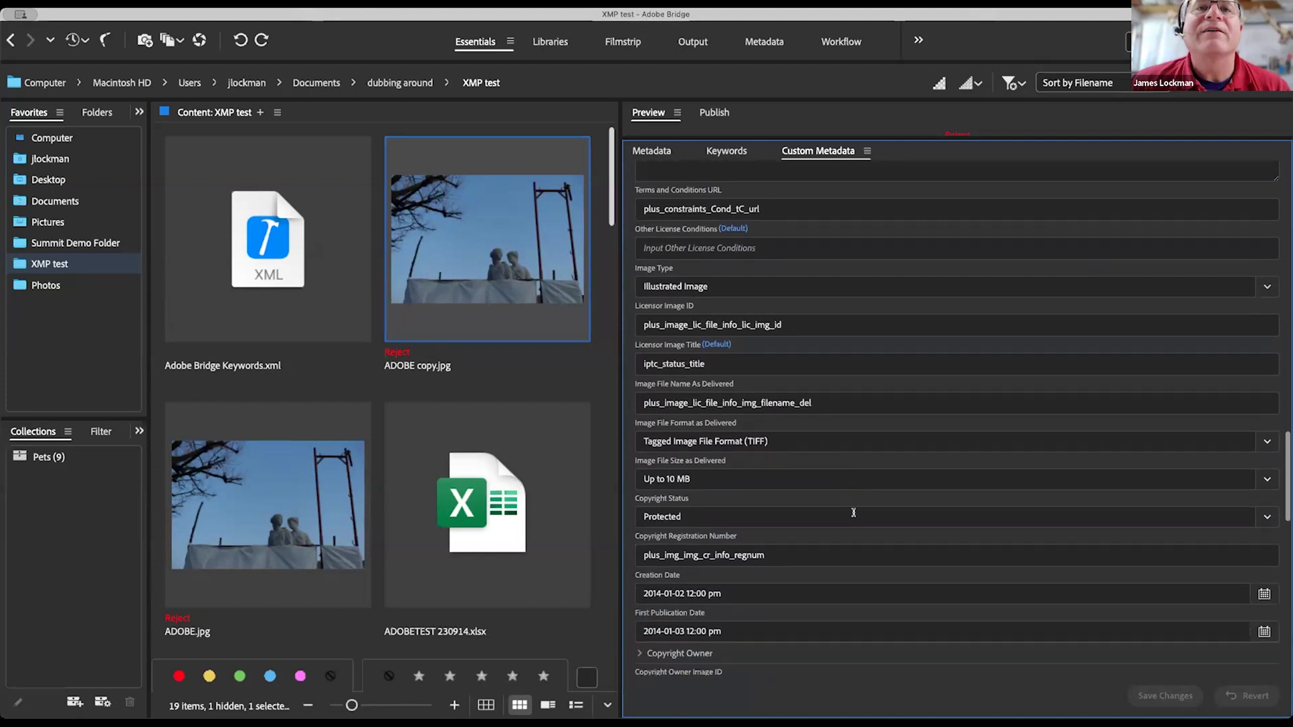
scroll(853, 513, "down", 4)
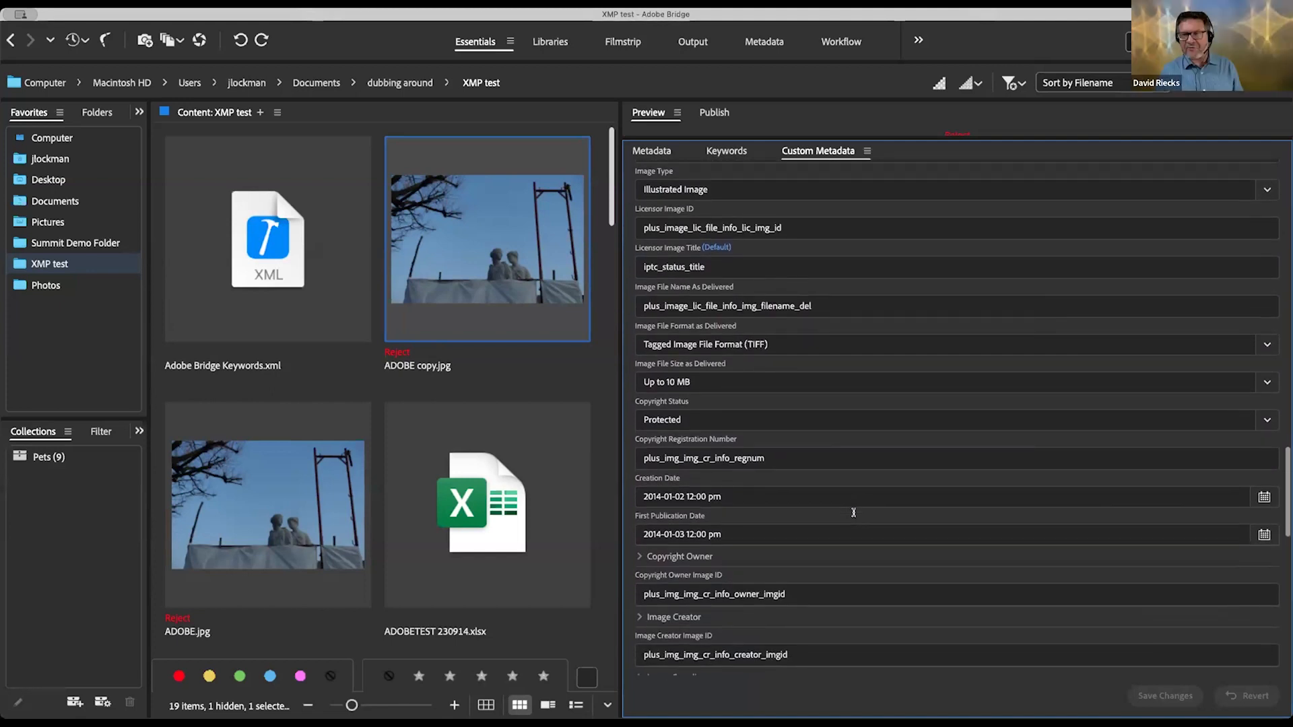
scroll(854, 515, "down", 5)
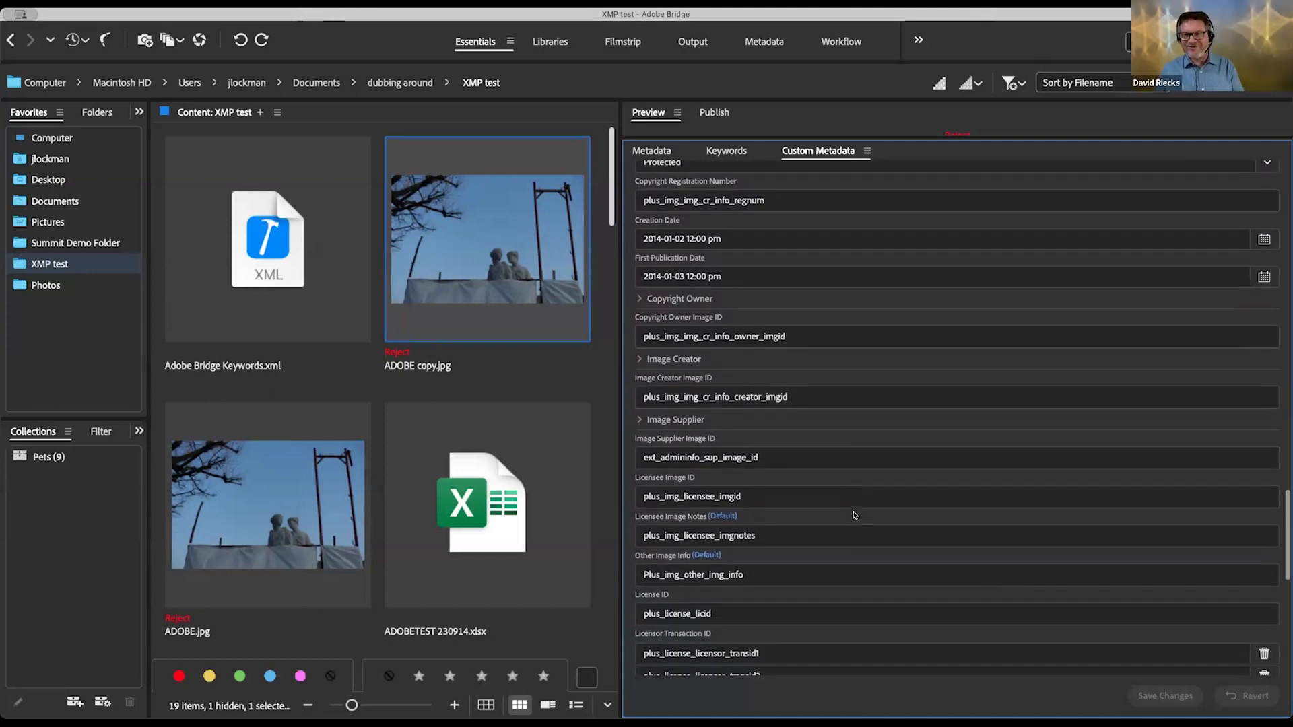
scroll(853, 513, "up", 10)
scroll(853, 513, "up", 5)
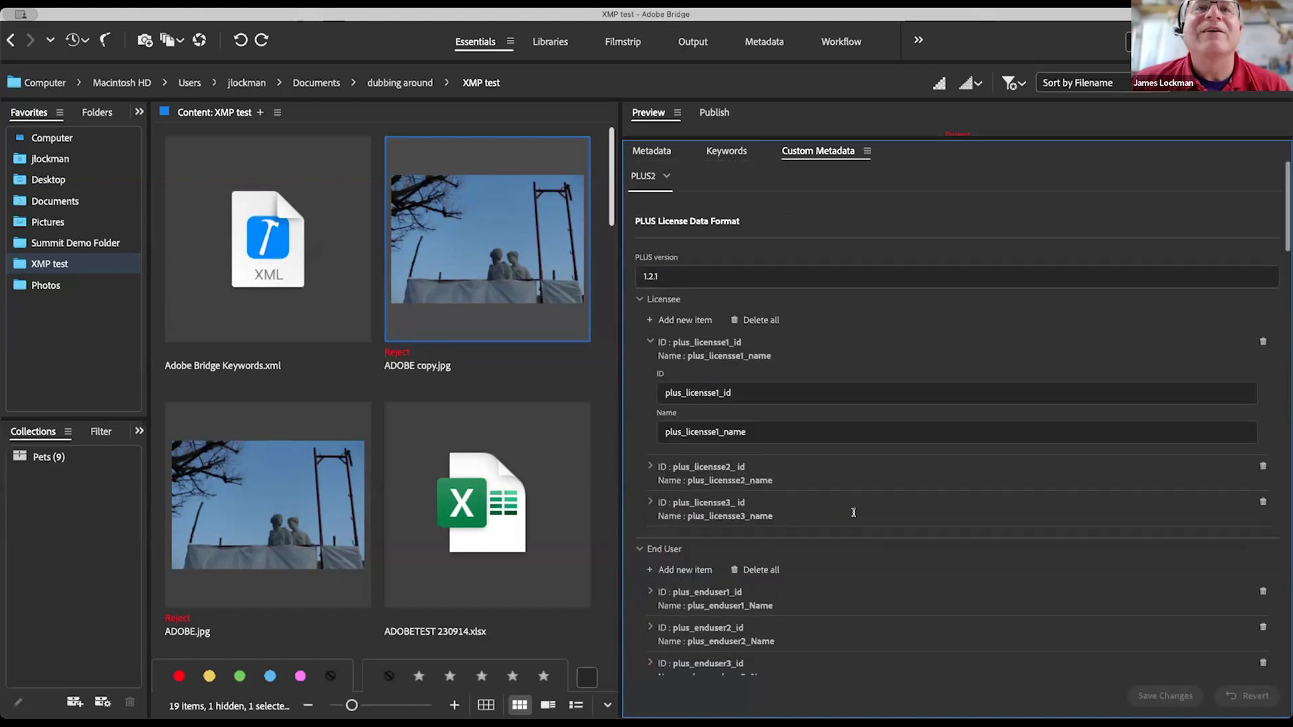
Step: Collapse the Licensee and End User groups
left_click(640, 299)
left_click(639, 321)
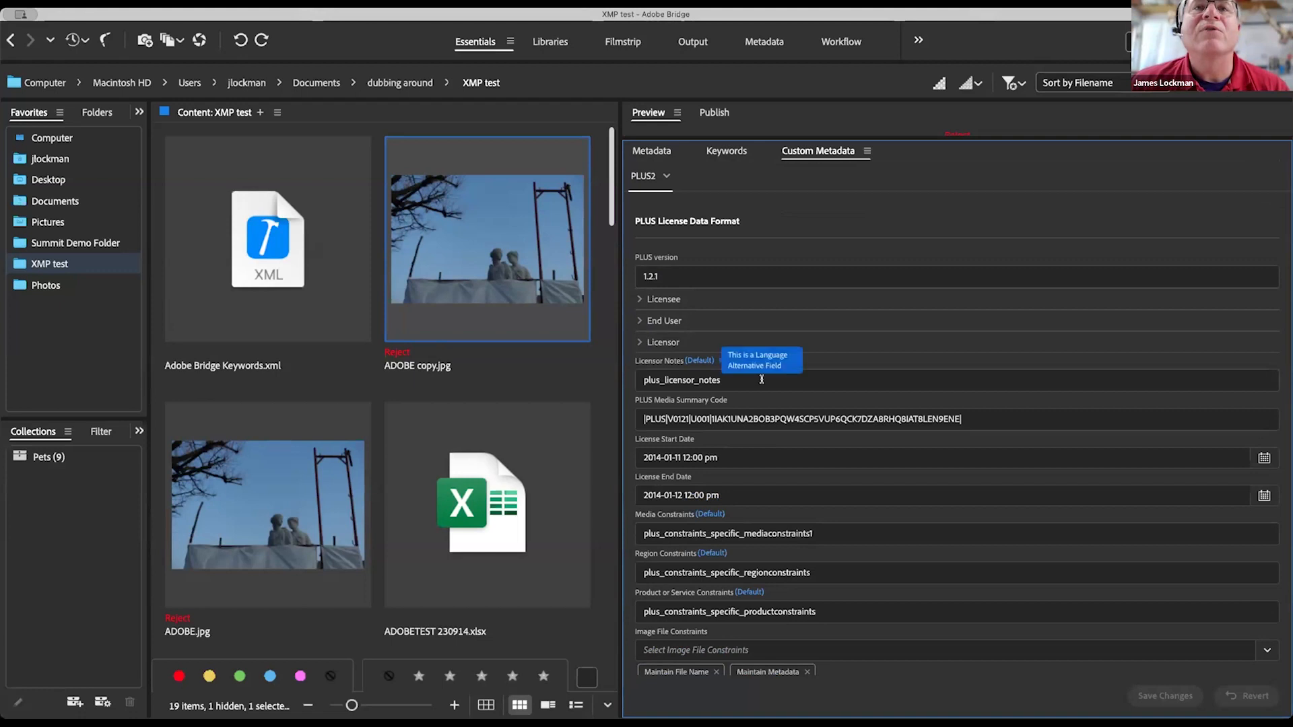
scroll(835, 589, "down", 2)
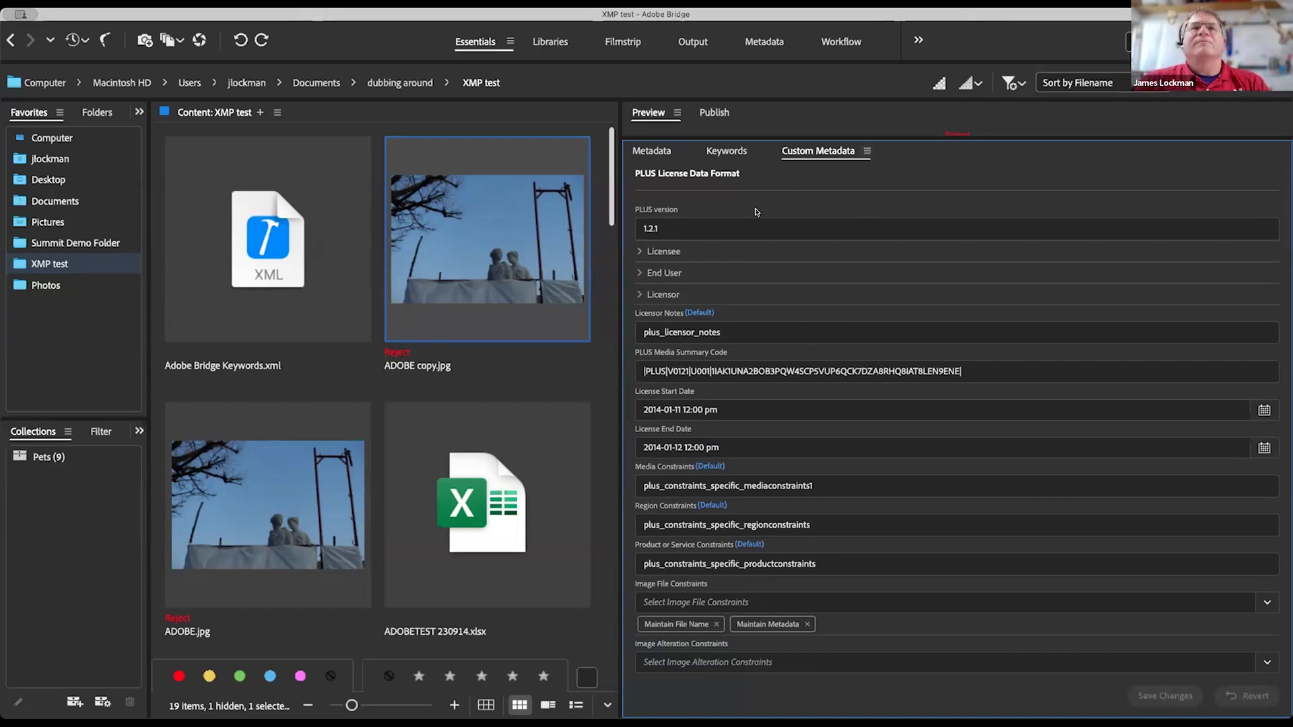
scroll(756, 210, "up", 2)
Step: Switch the metadata view to Plus from Plus and scroll to its Data Mining field
left_click(667, 175)
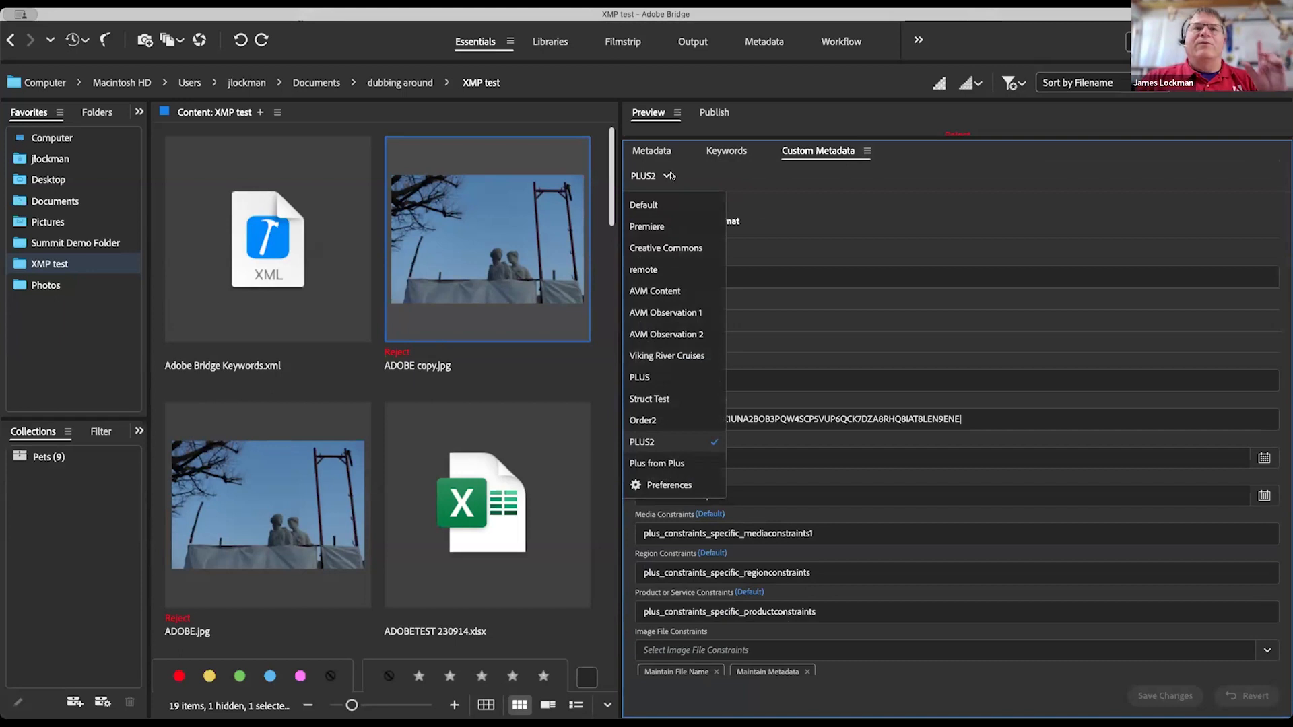
left_click(646, 464)
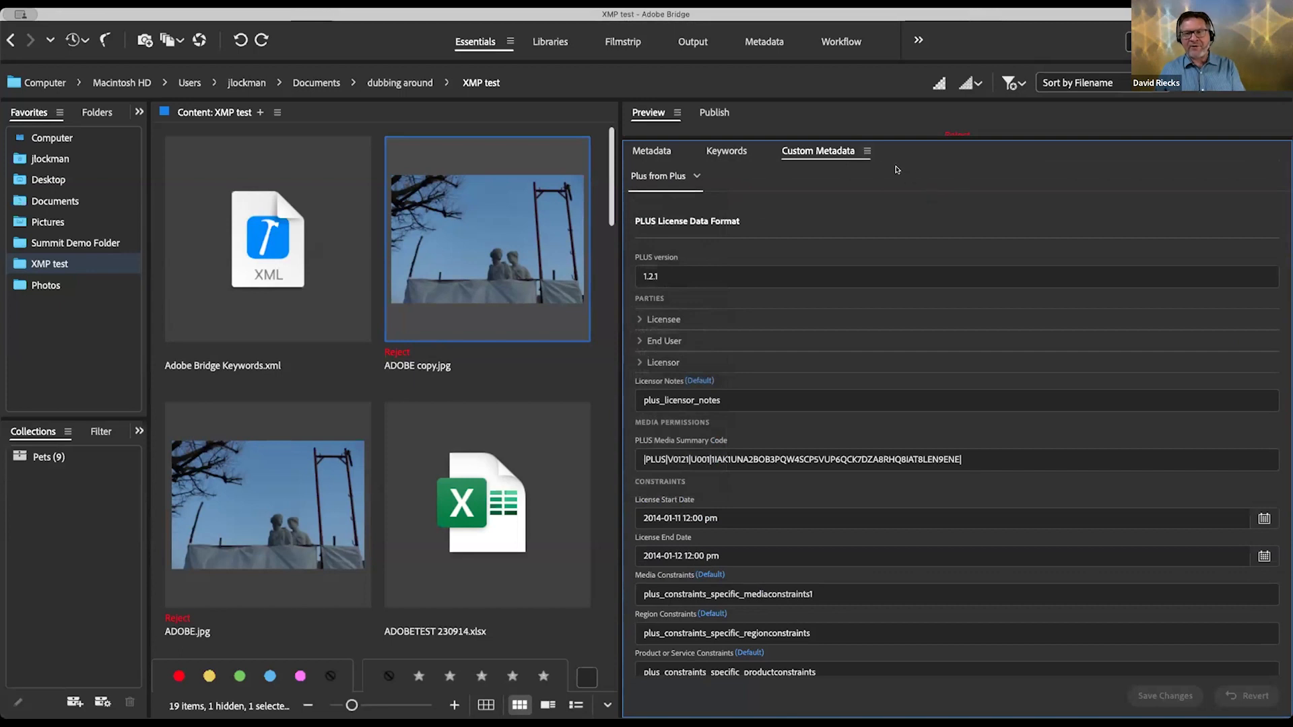
scroll(855, 446, "down", 2)
scroll(856, 446, "down", 4)
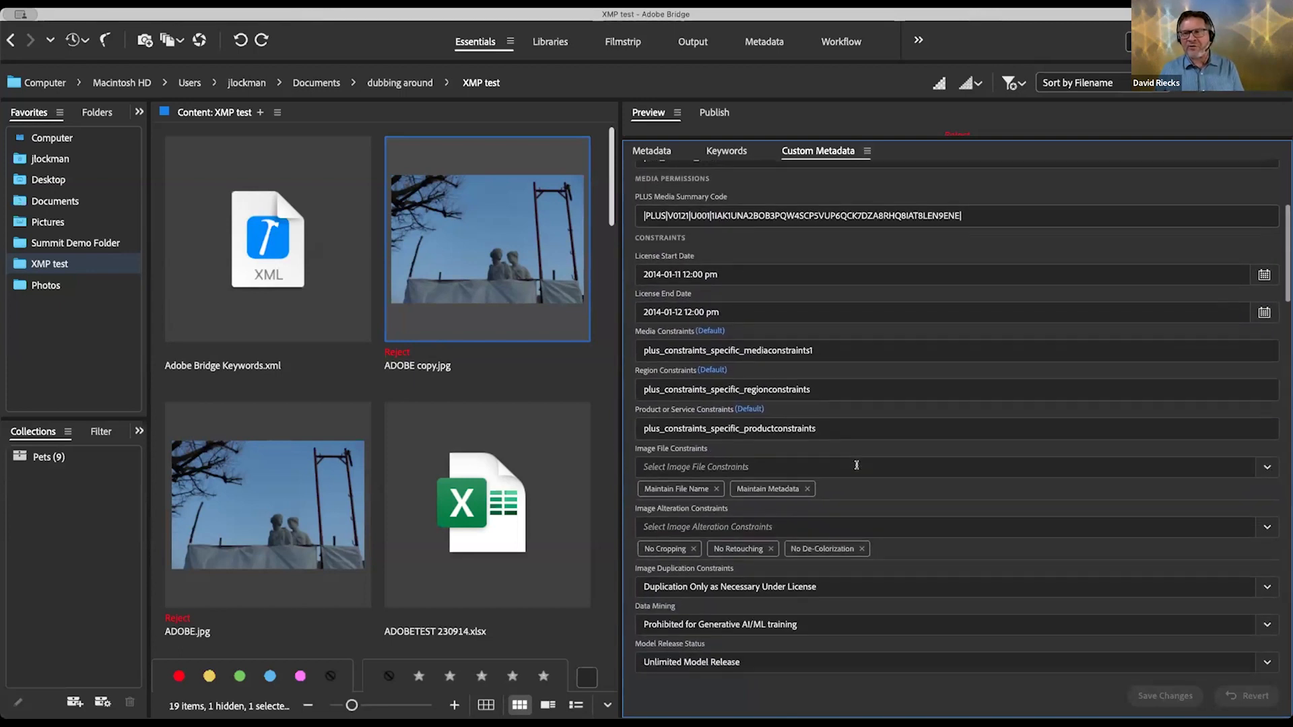
scroll(856, 465, "down", 1)
scroll(857, 465, "down", 4)
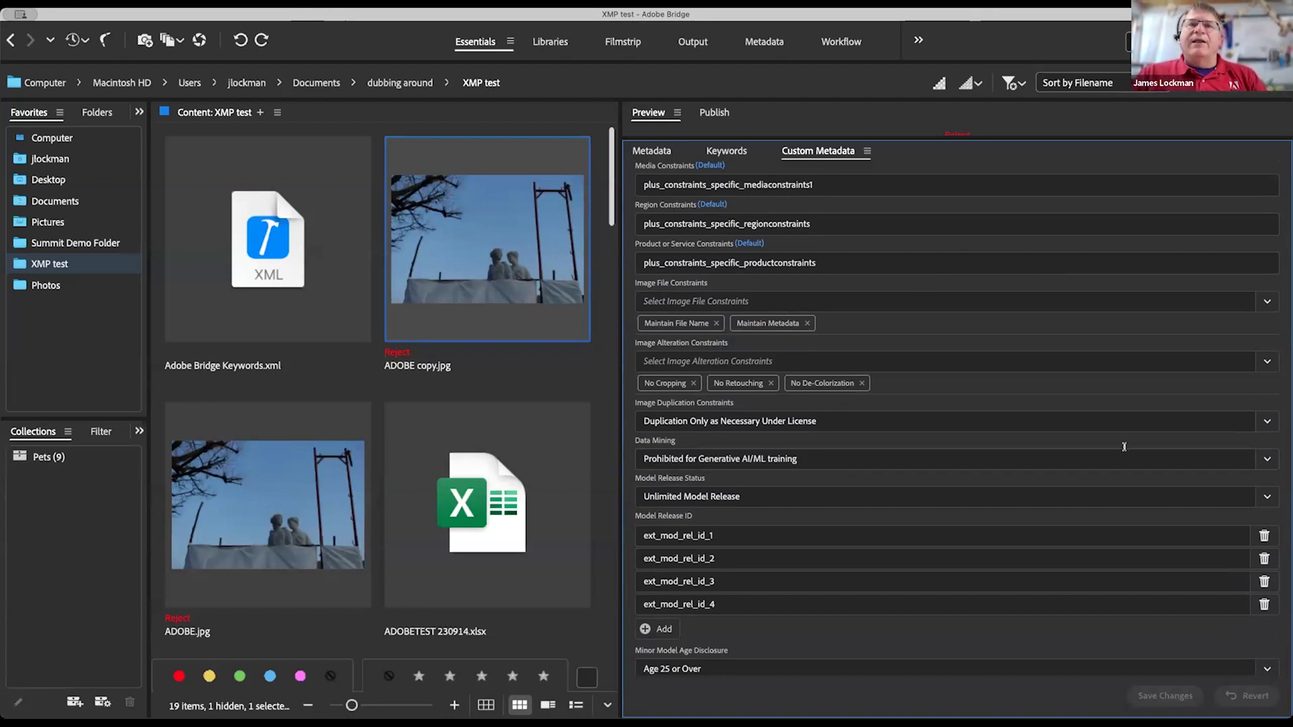
Step: Show the Data Mining dropdown choices, Unspecified through Prohibited for AI/ML training
left_click(1267, 461)
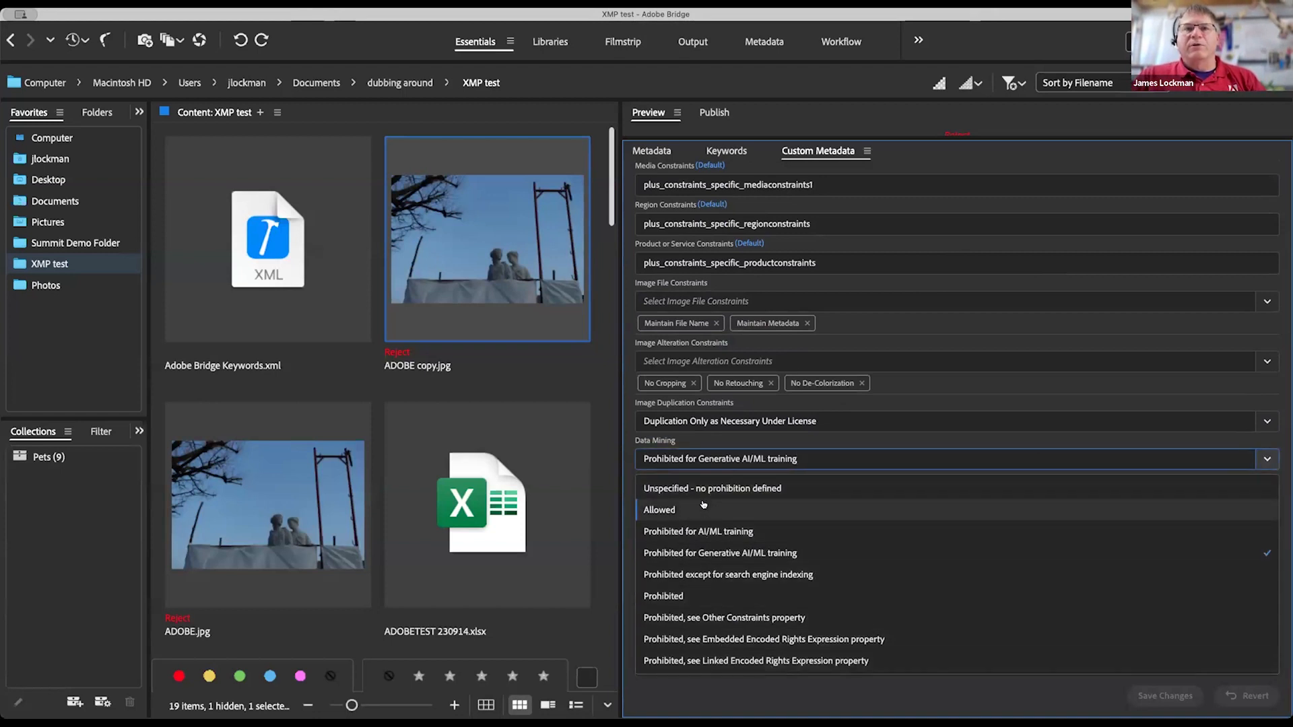
scroll(721, 593, "down", 2)
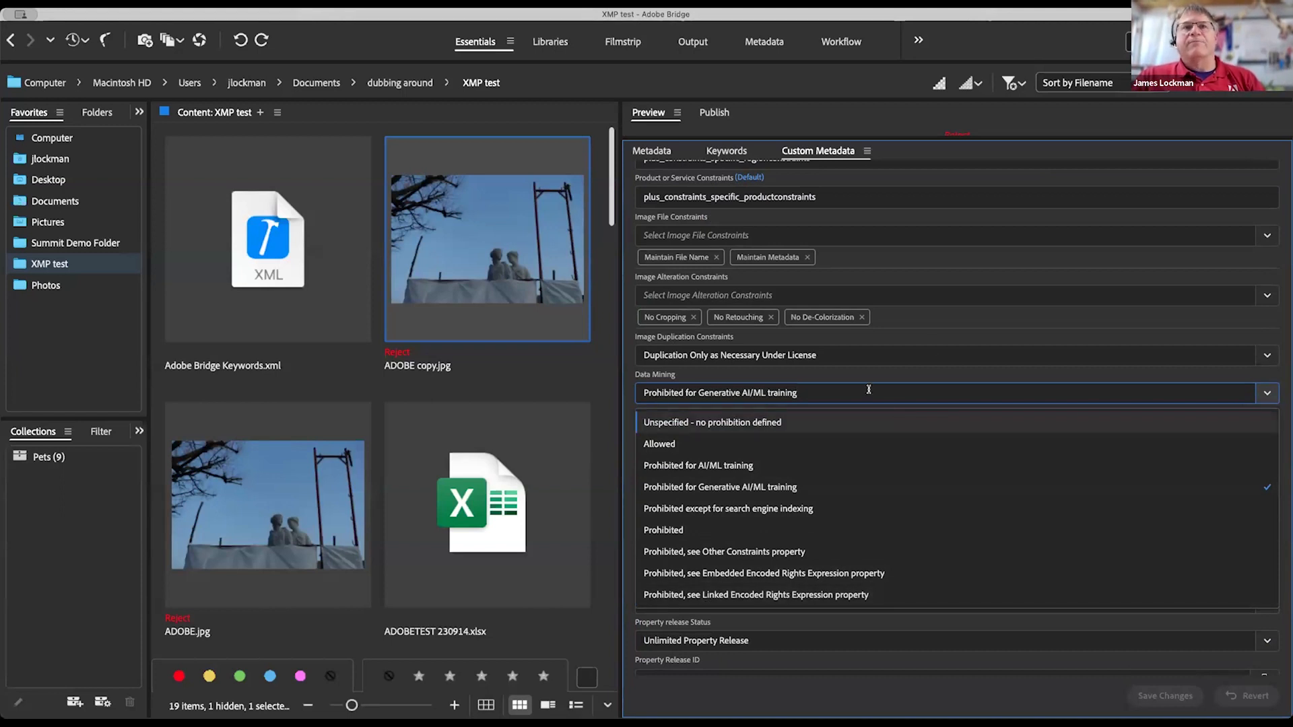
left_click(864, 149)
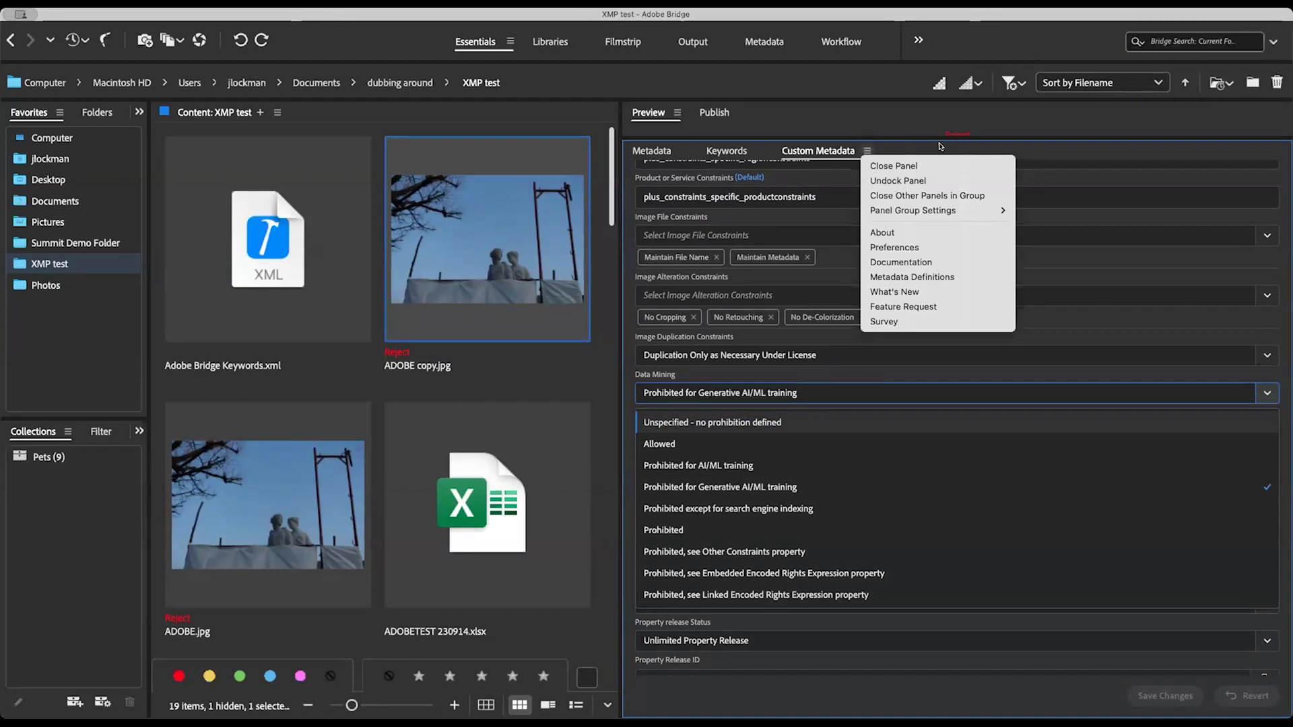
Step: Open the Plus from Plus view in the Custom Metadata View Editor and move the window right
left_click(822, 395)
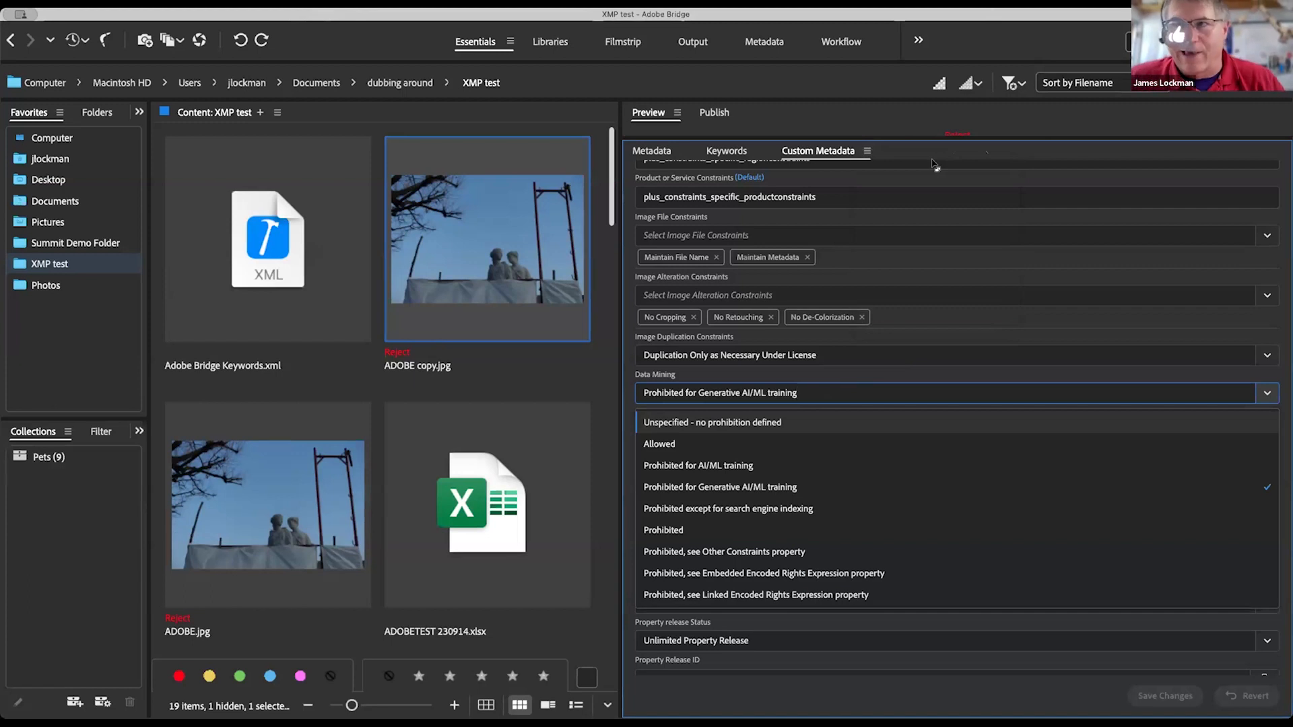
left_click(868, 151)
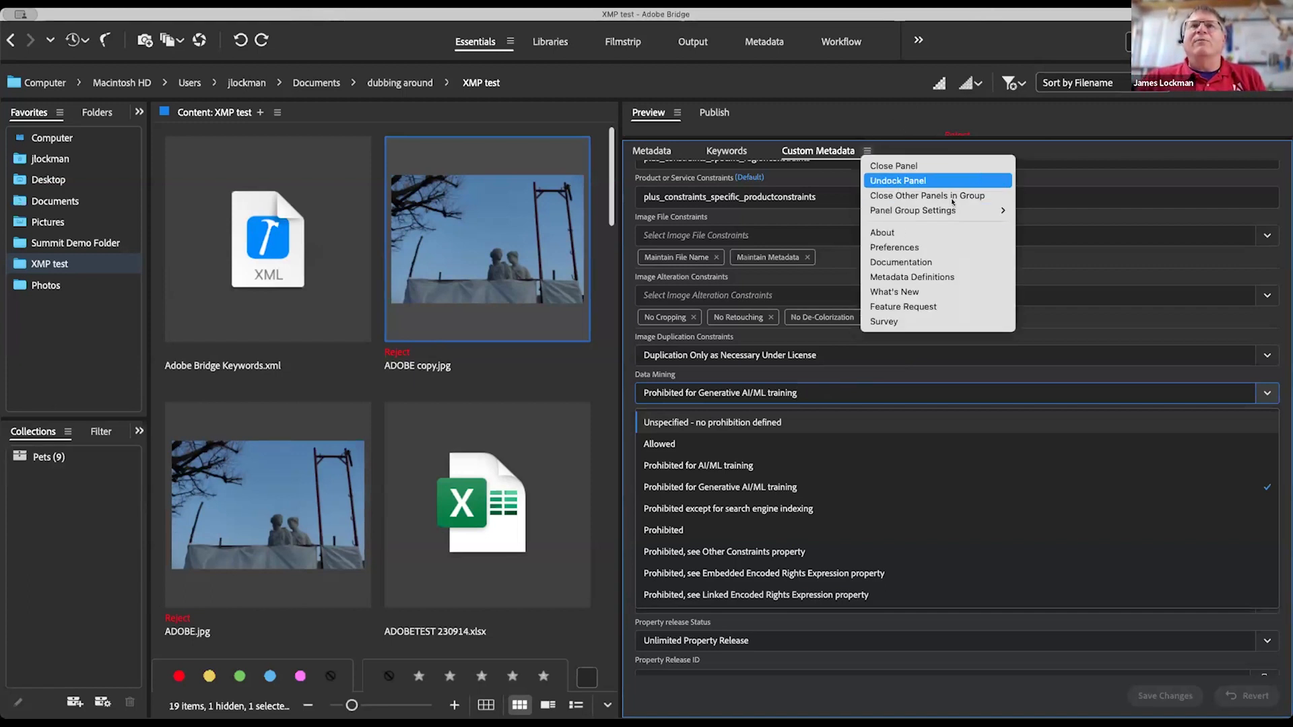
left_click(902, 248)
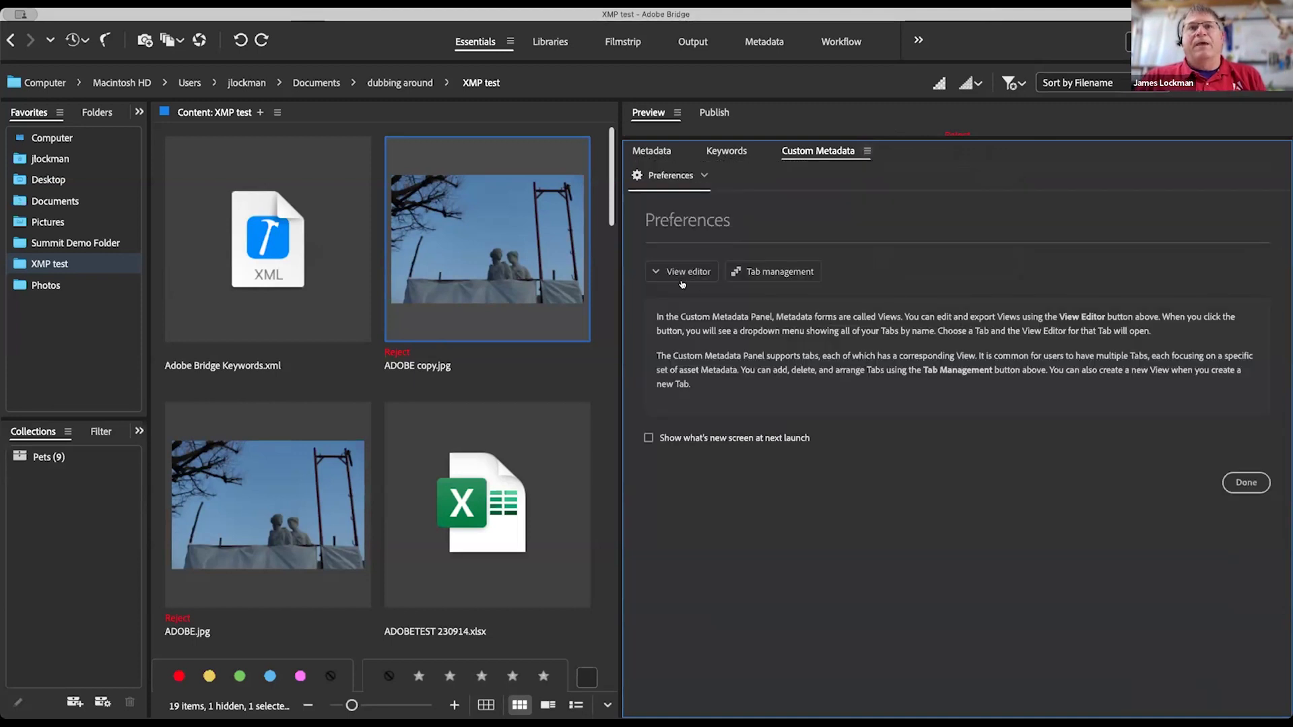
left_click(682, 273)
left_click(903, 242)
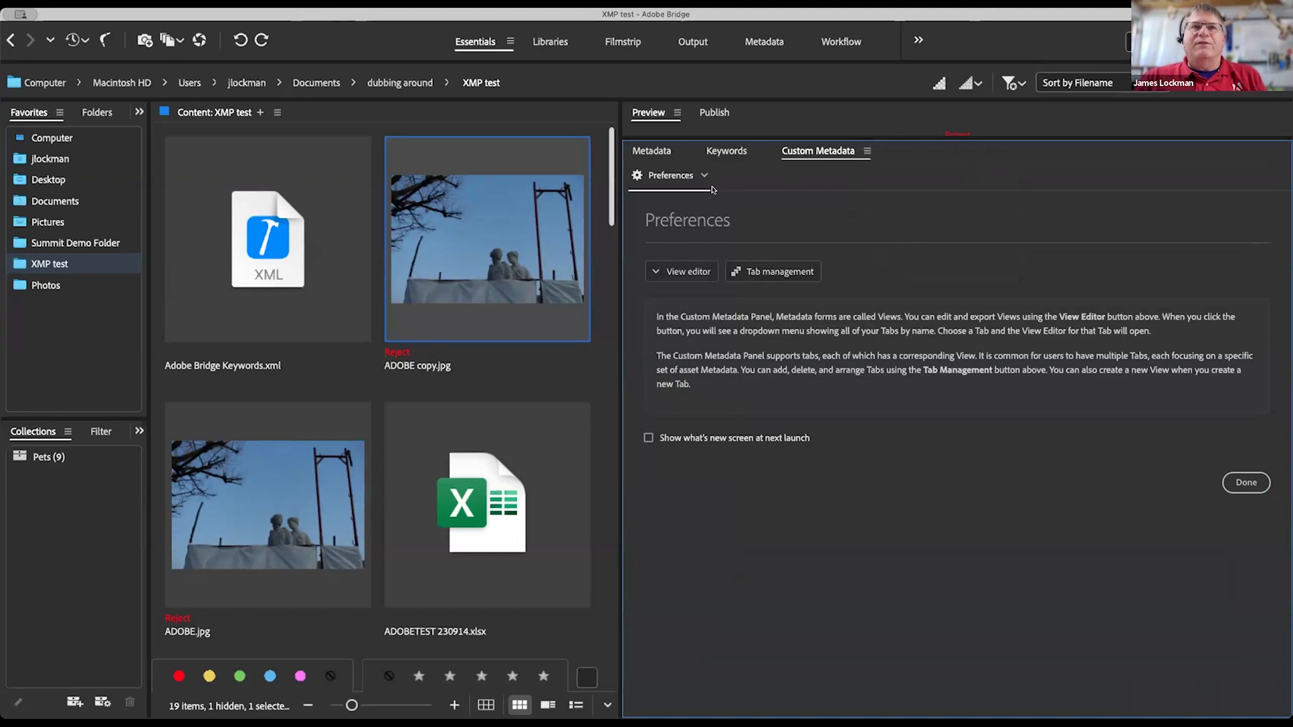
left_click(677, 274)
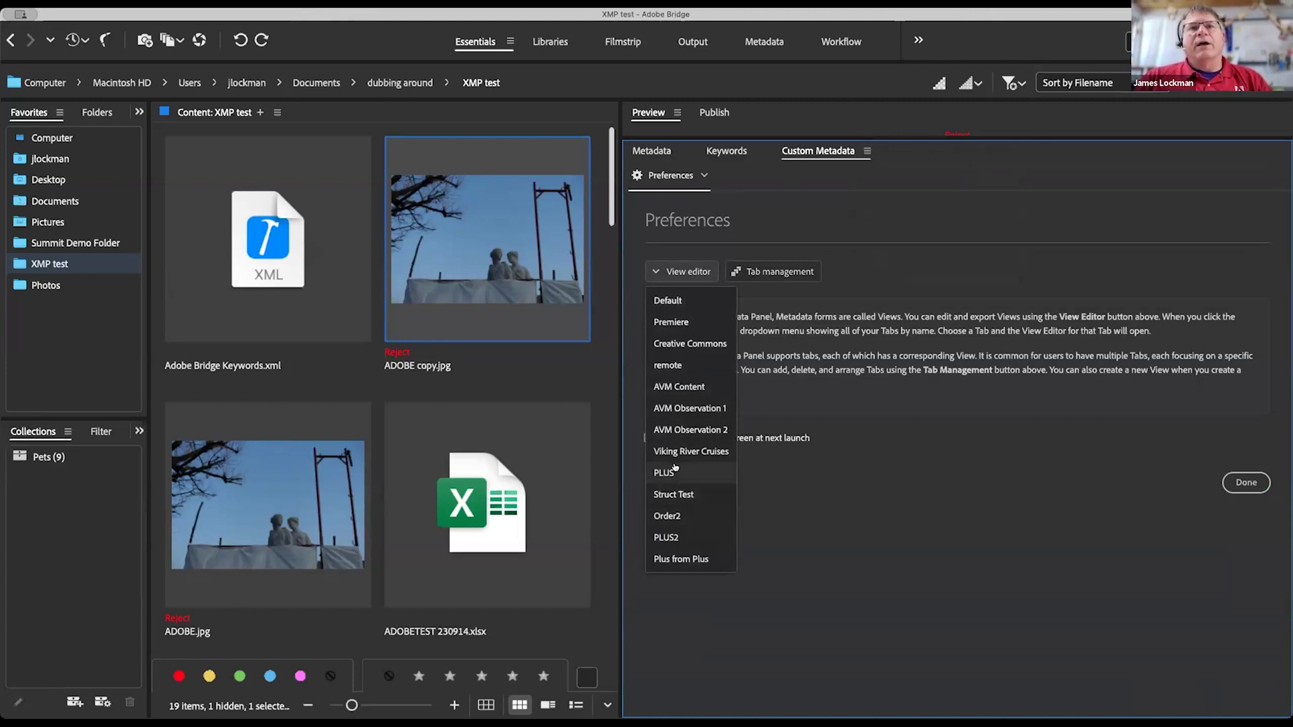
left_click(678, 559)
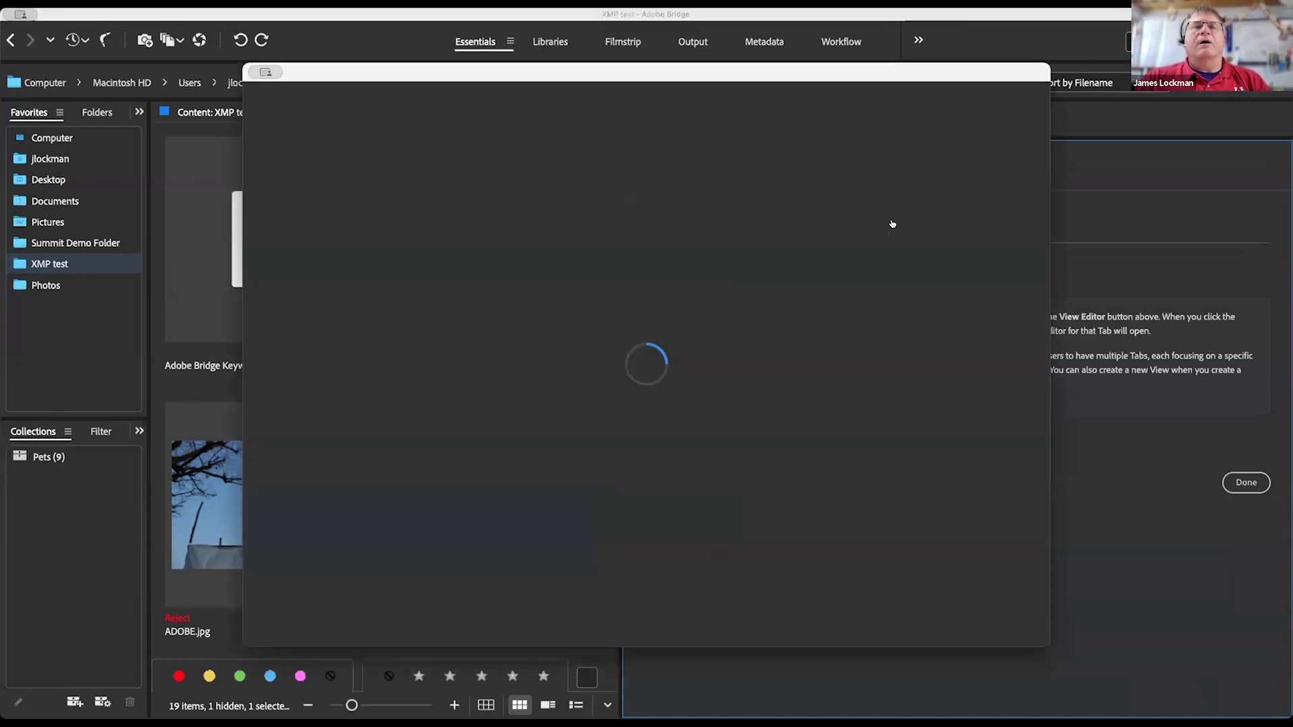
left_click_drag(926, 67, 1033, 67)
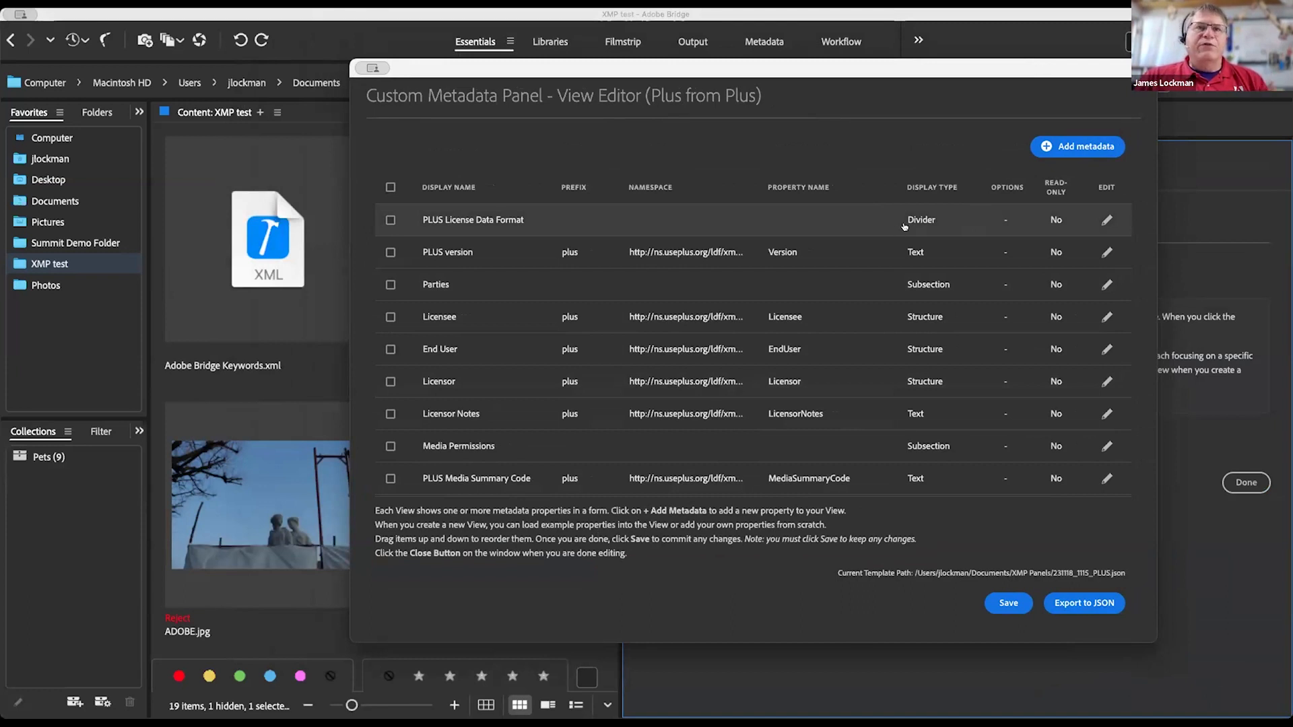
left_click(389, 252)
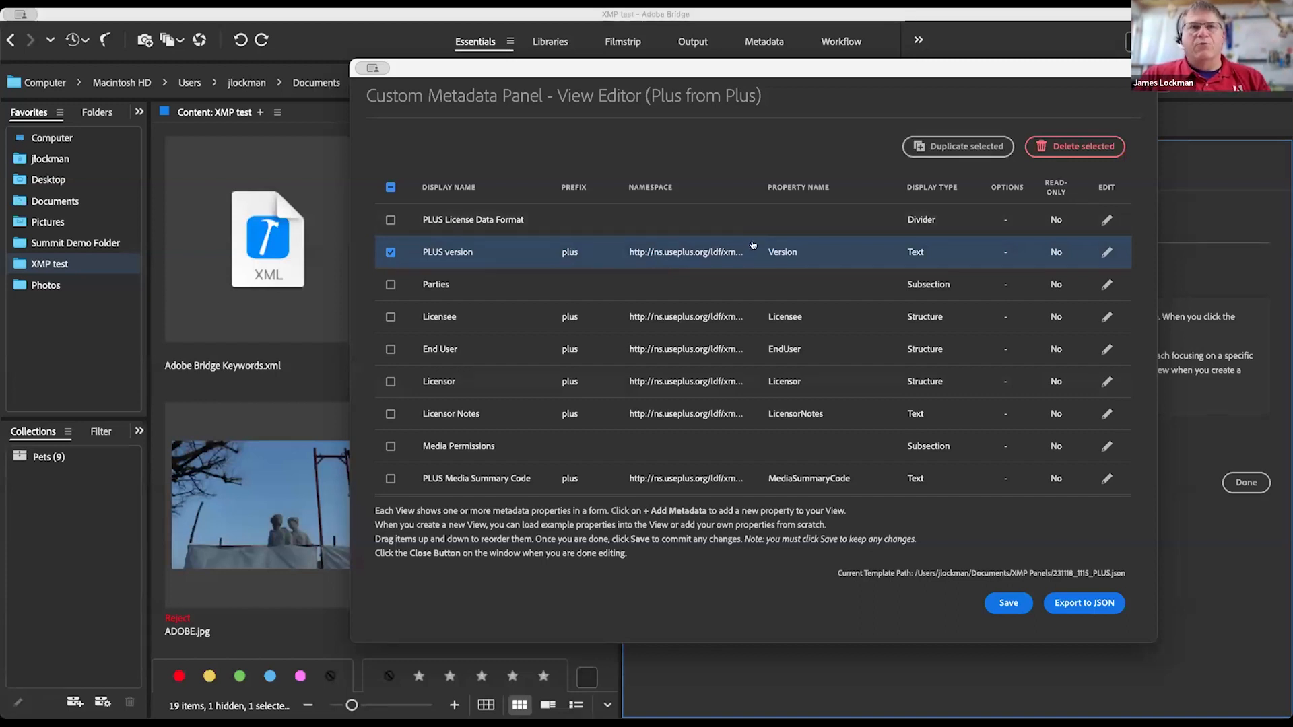
left_click(593, 253)
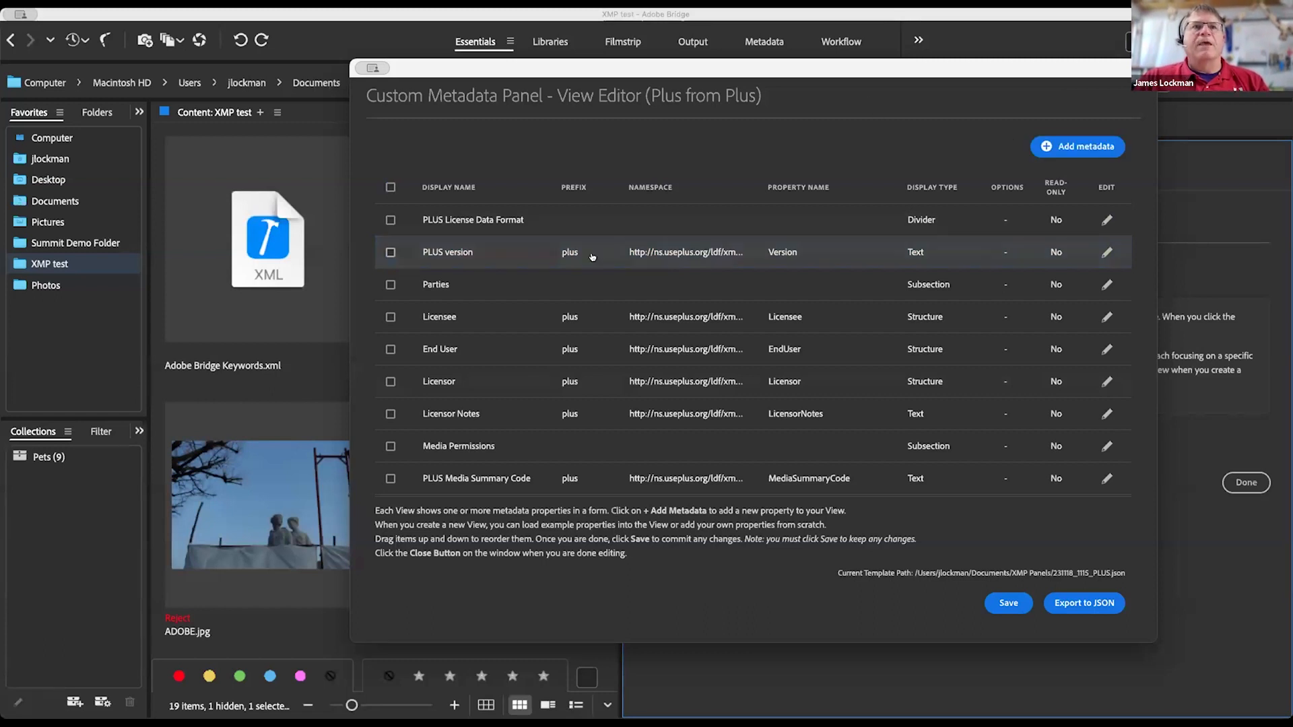
scroll(628, 329, "down", 1)
scroll(628, 329, "down", 5)
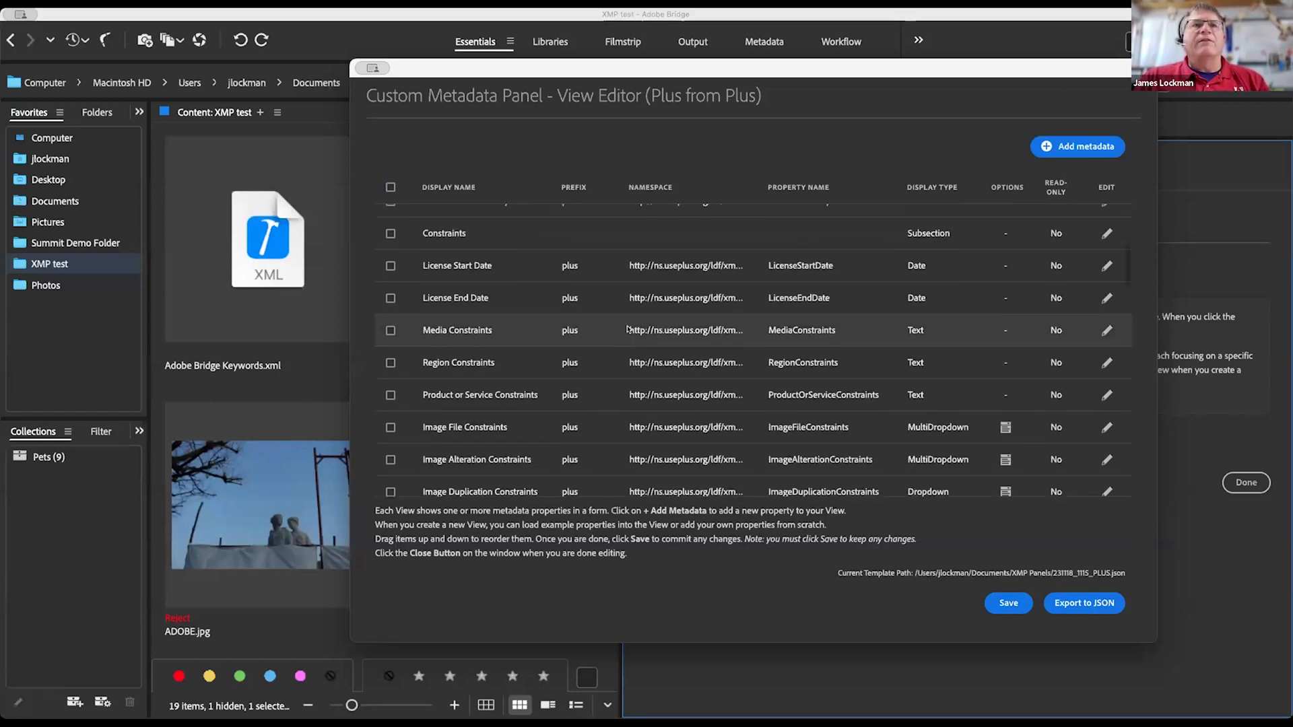
scroll(628, 329, "up", 2)
scroll(627, 329, "down", 4)
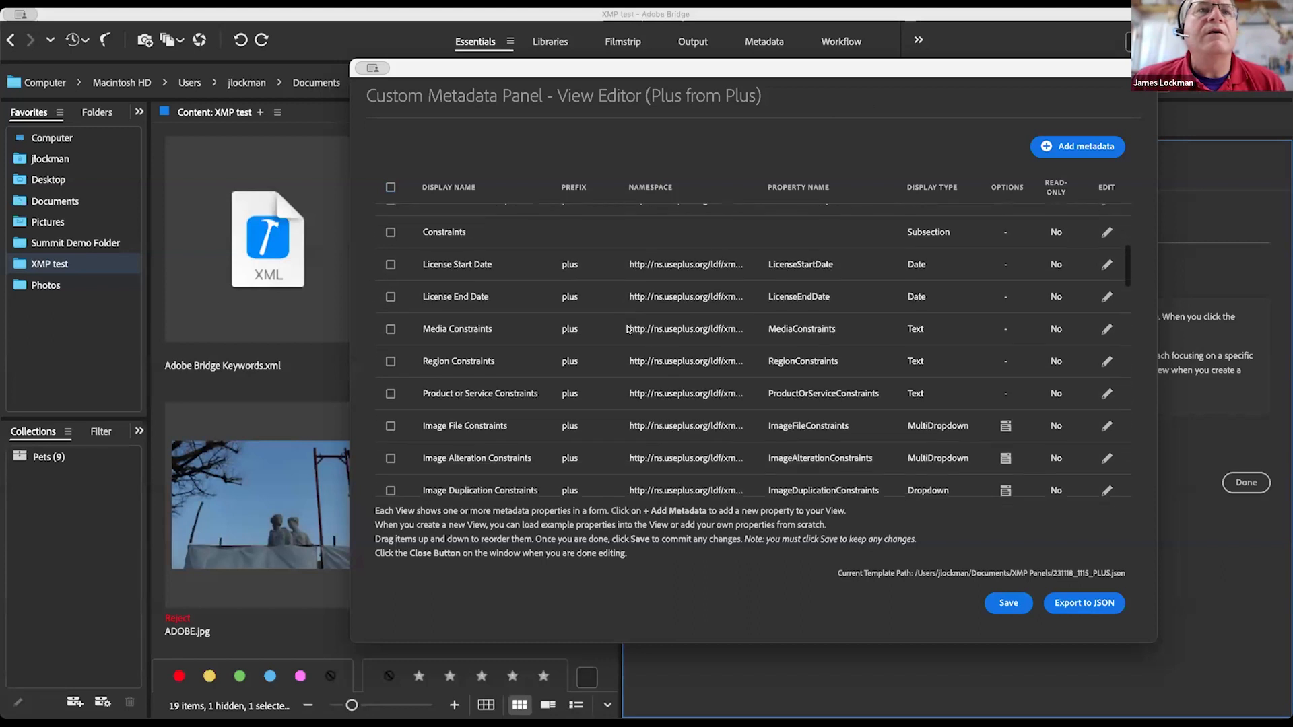
scroll(627, 329, "down", 1)
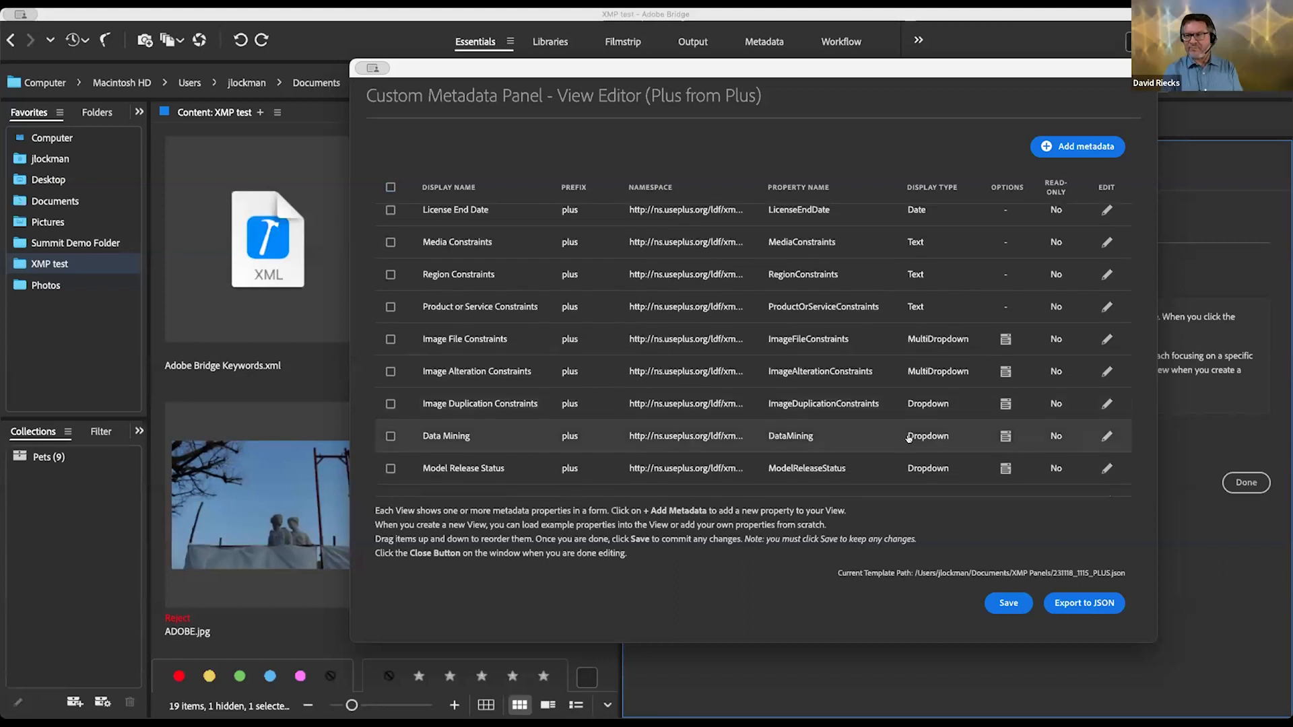
Step: Edit the Data Mining field, review its Options JSON examples, then view its Advanced settings
left_click(1107, 435)
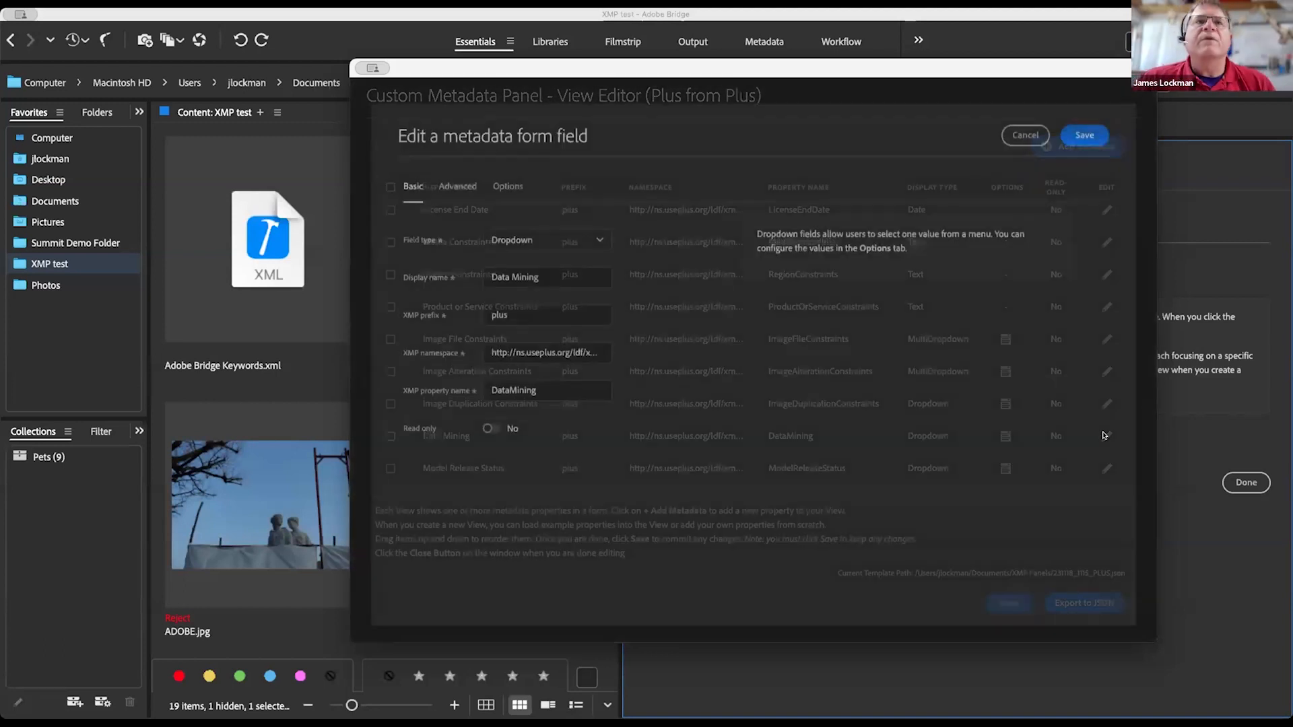
left_click(508, 182)
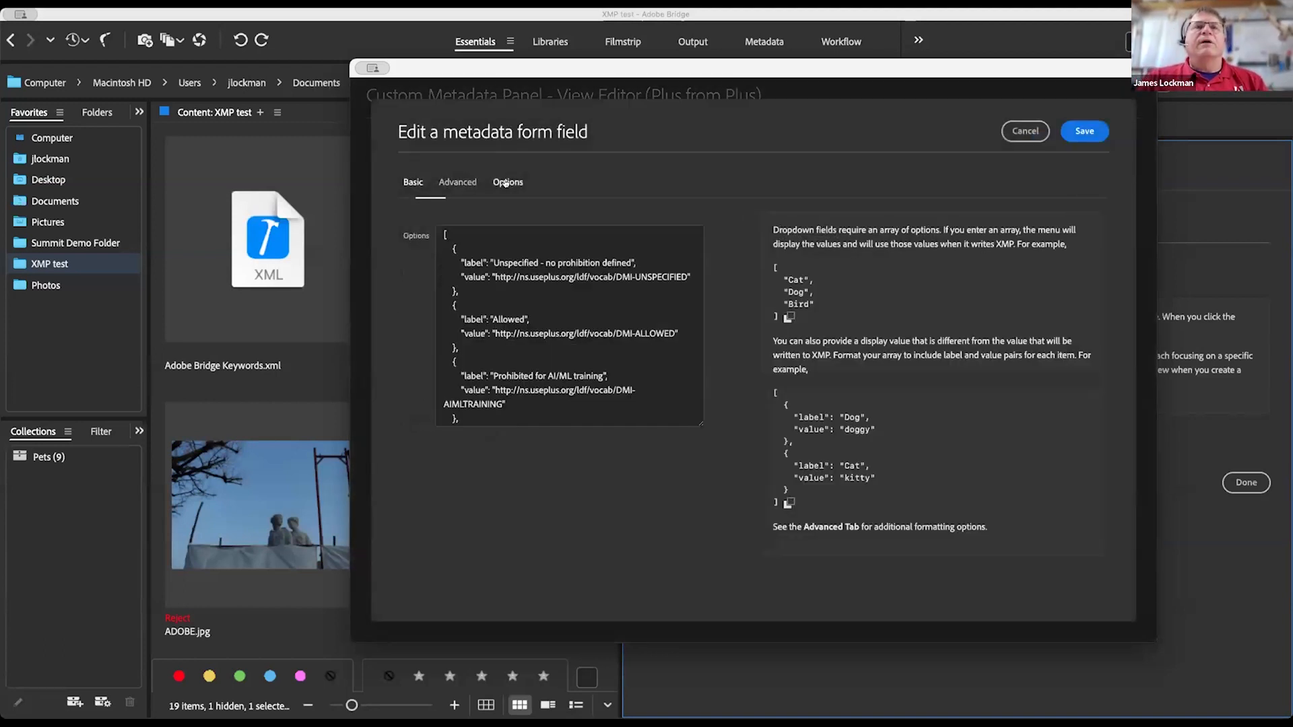
left_click_drag(511, 275, 674, 276)
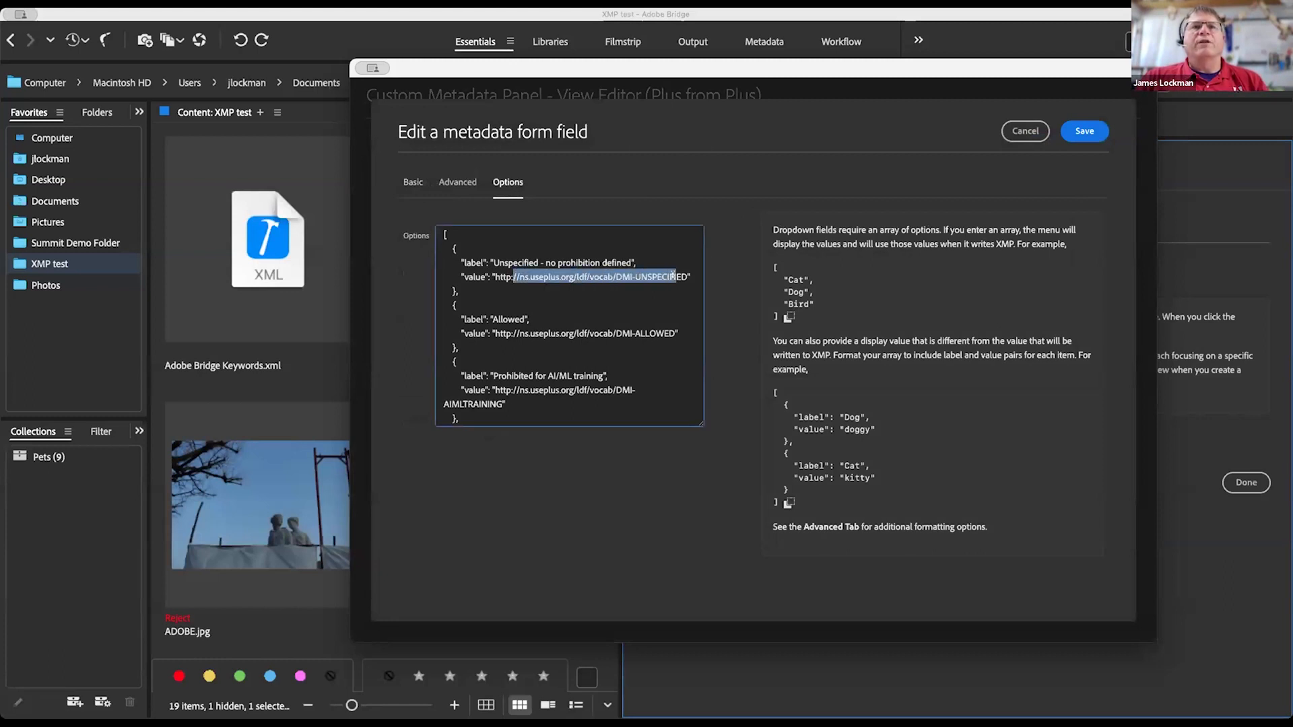
left_click_drag(621, 260, 497, 263)
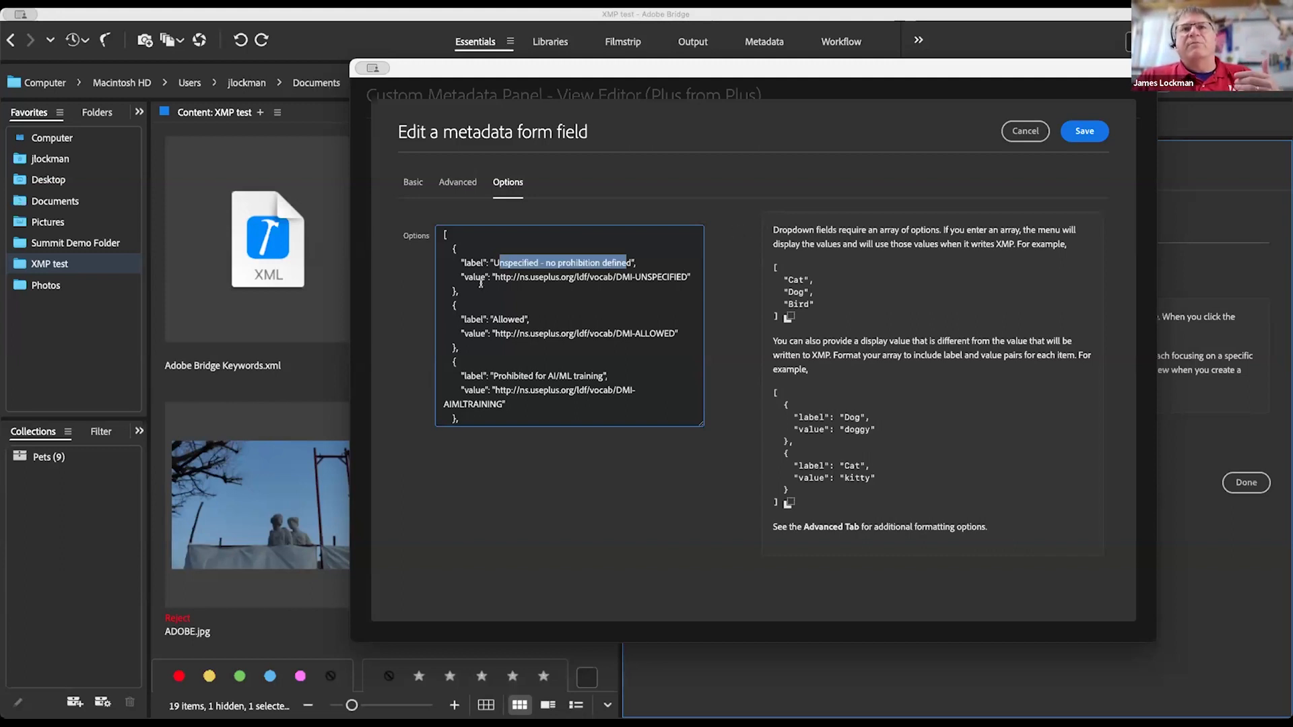
left_click_drag(799, 276, 817, 331)
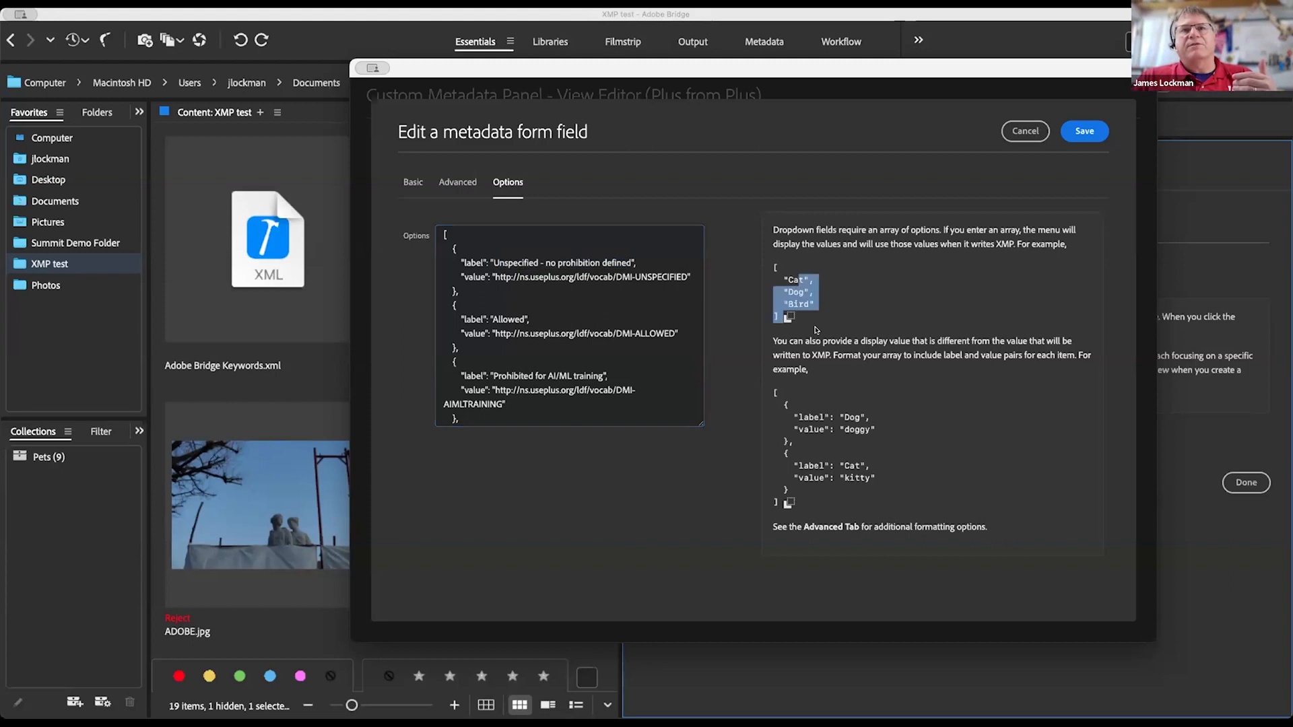
left_click(860, 394)
left_click_drag(803, 399, 812, 460)
left_click(908, 487)
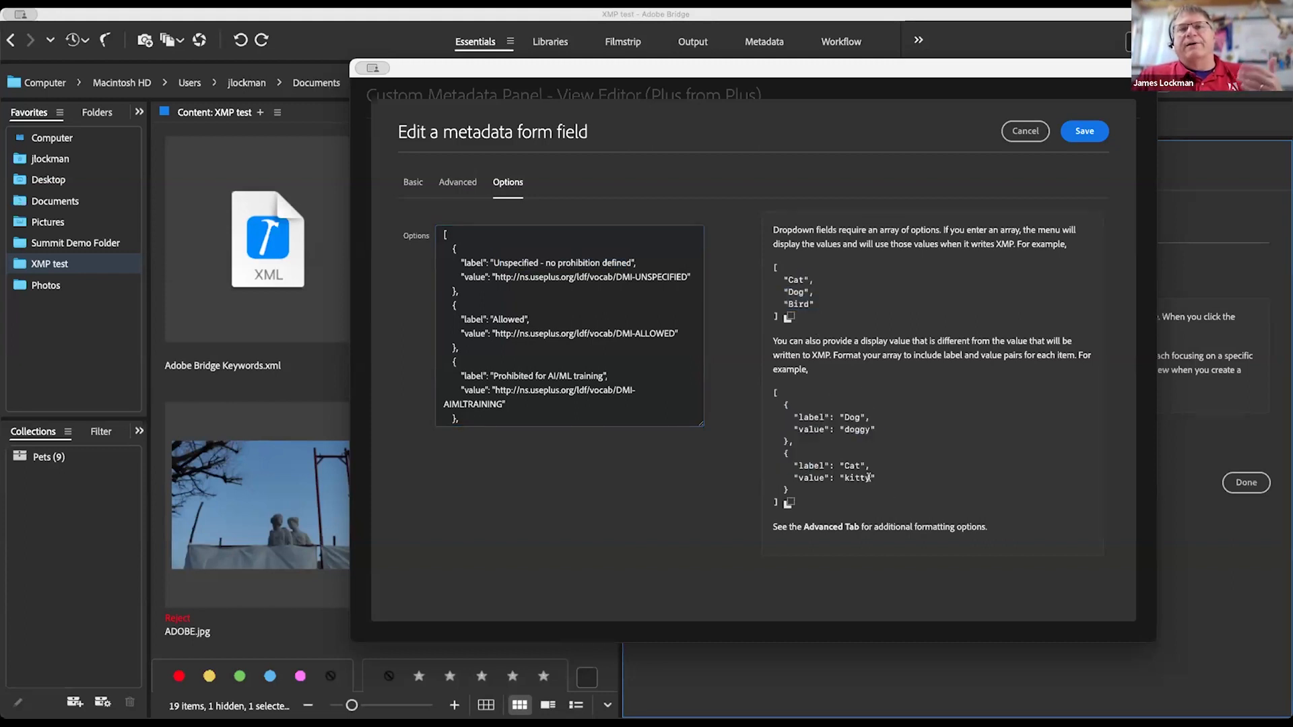
left_click_drag(900, 480, 801, 411)
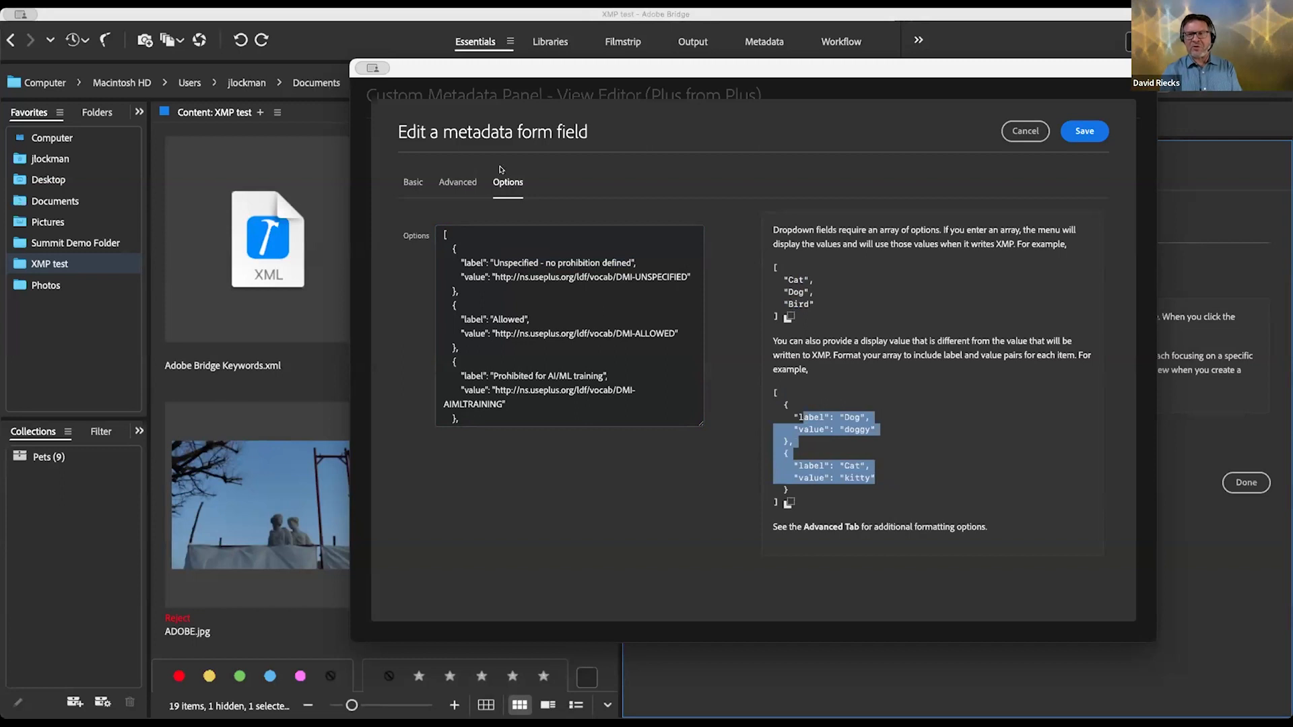
left_click(445, 234)
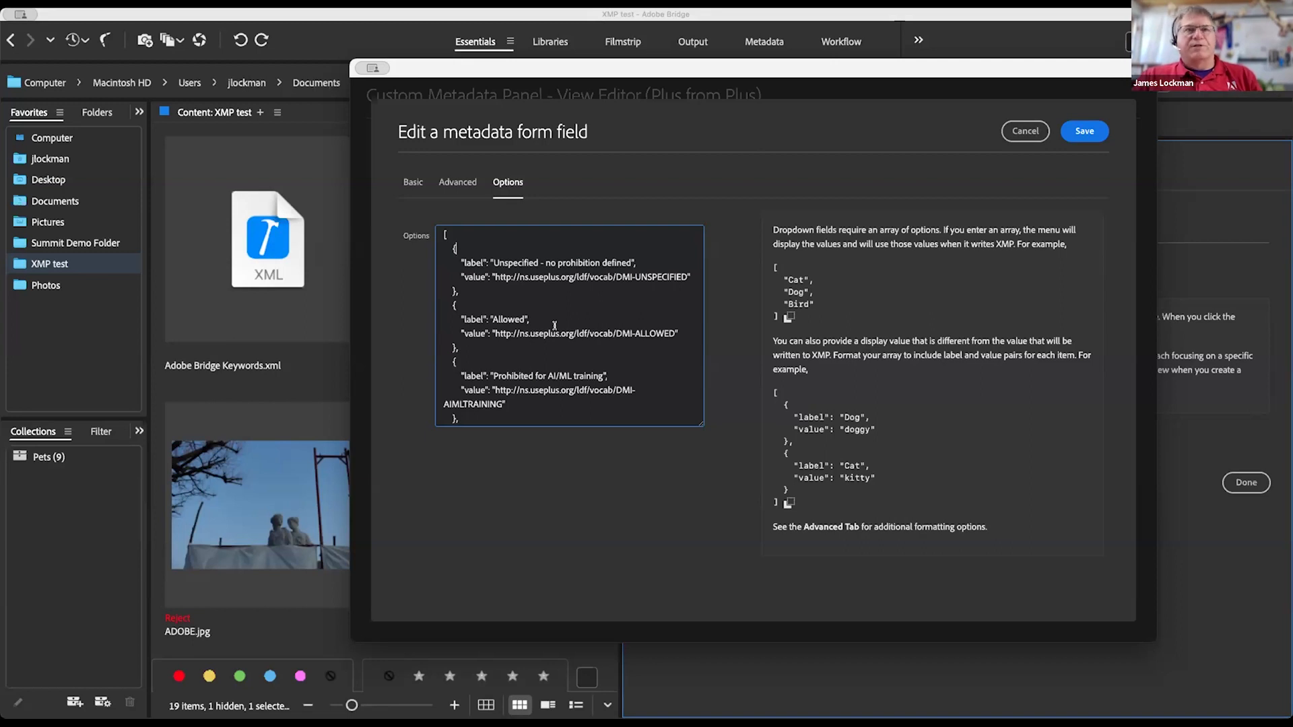
left_click(464, 182)
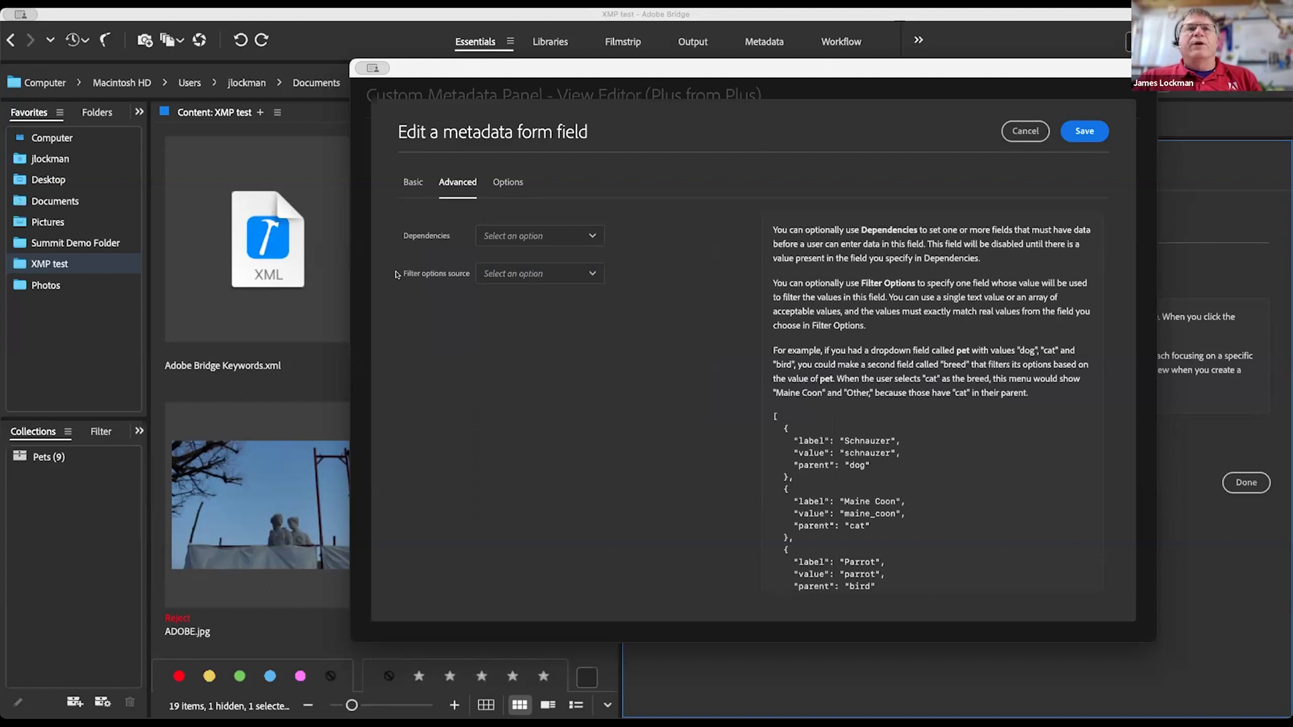
left_click(583, 236)
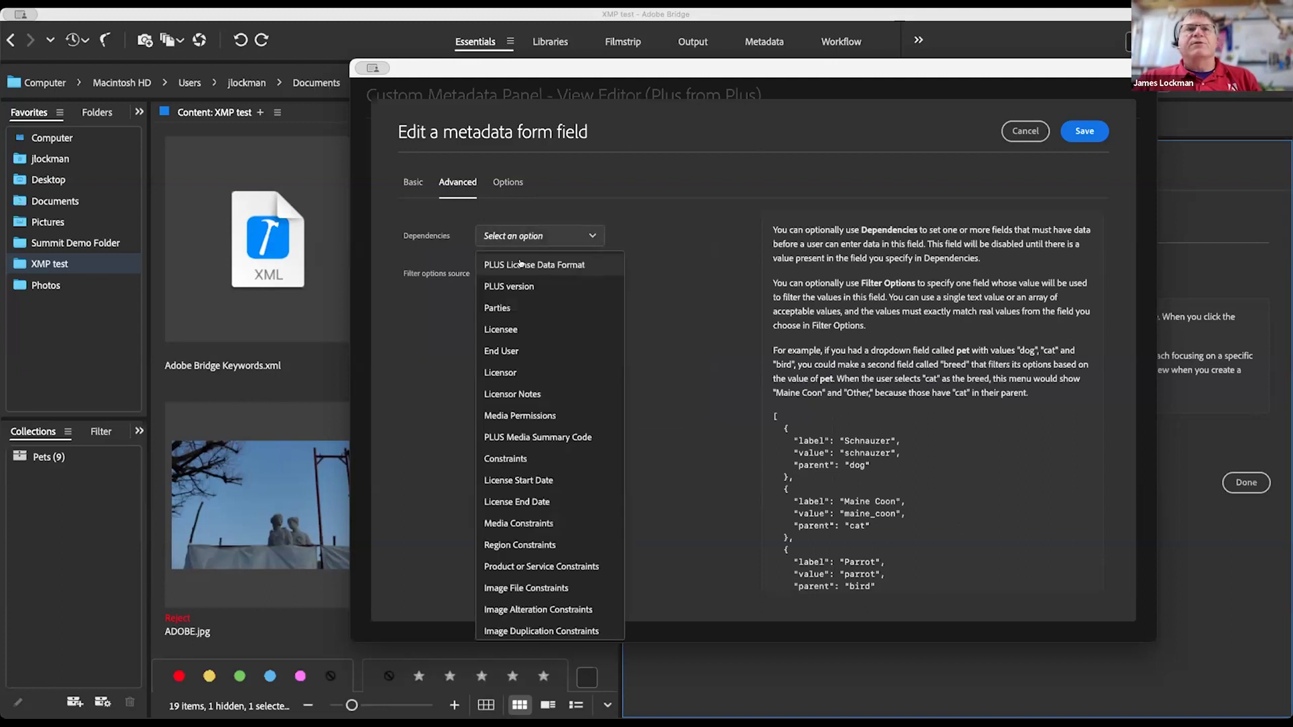
left_click(502, 308)
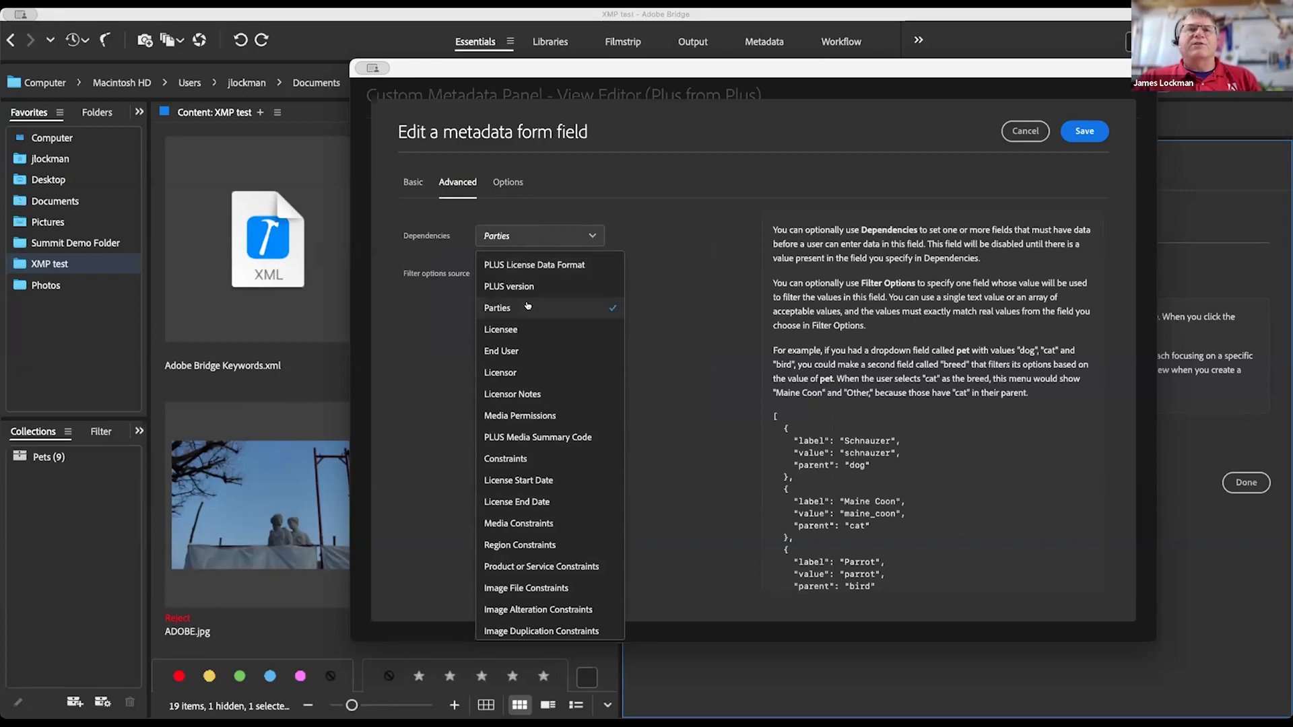
left_click(584, 308)
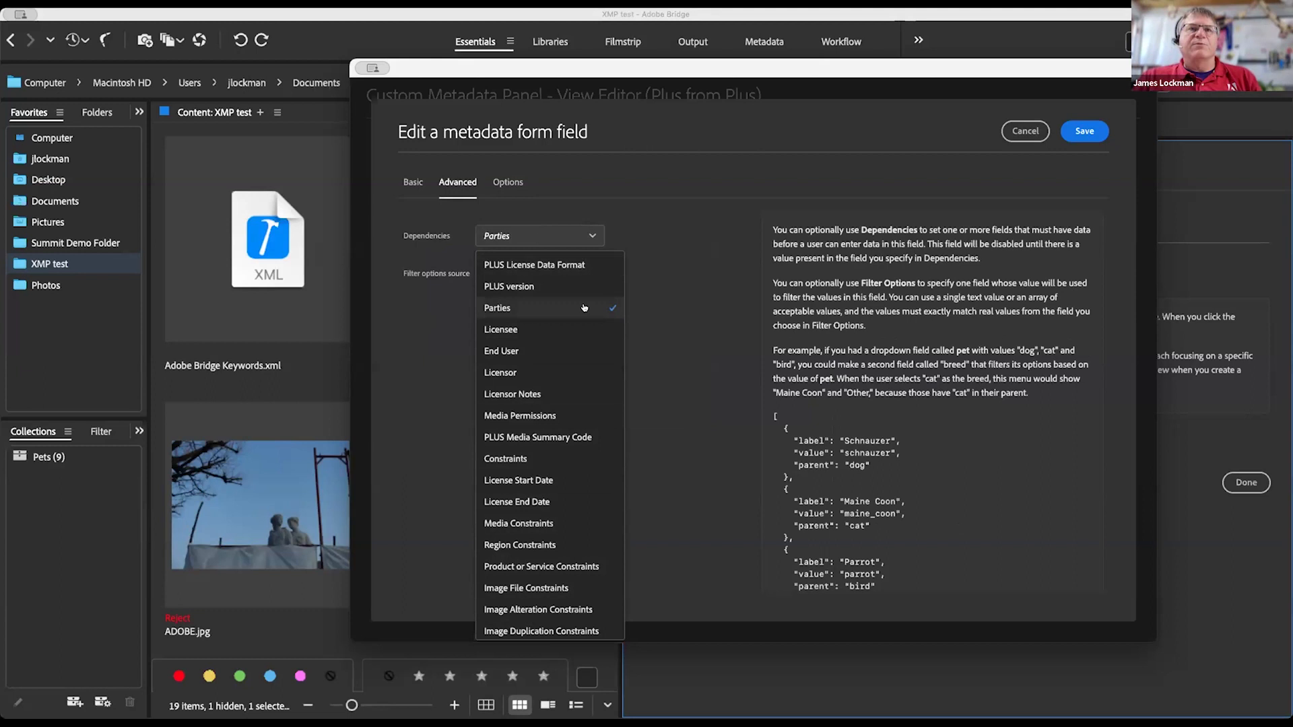
left_click(692, 260)
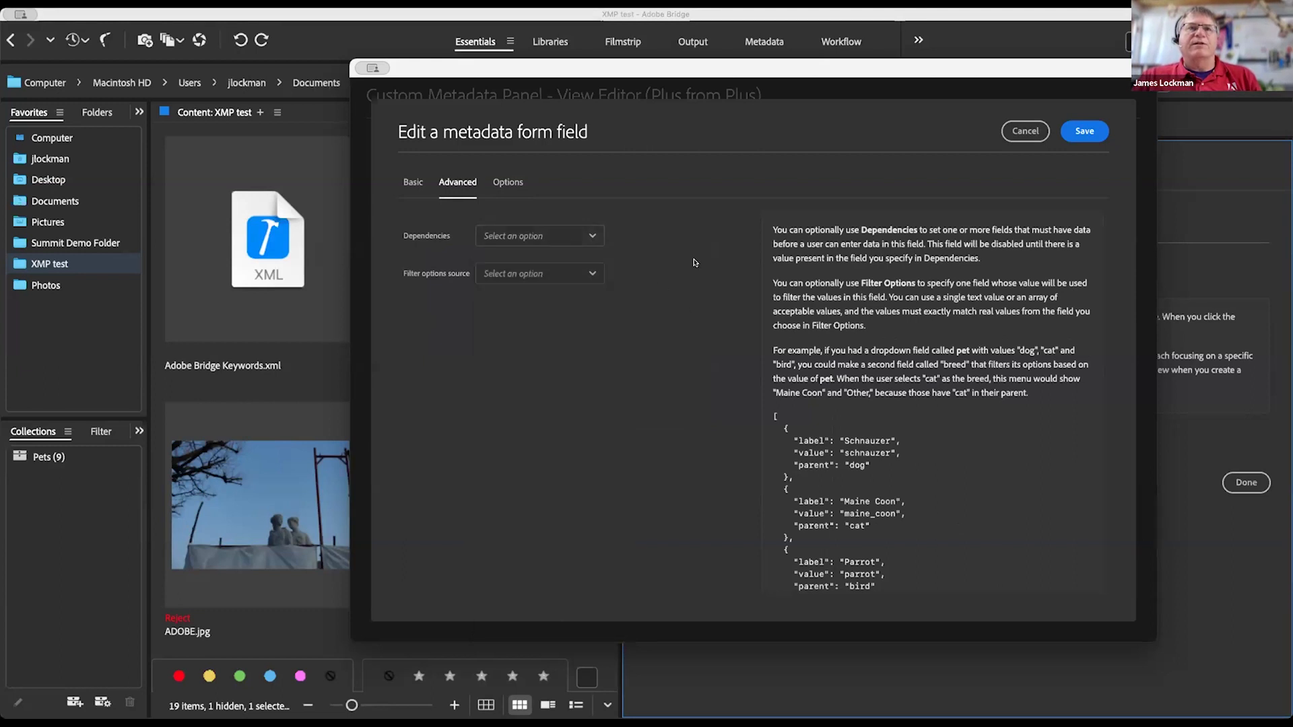
left_click(582, 272)
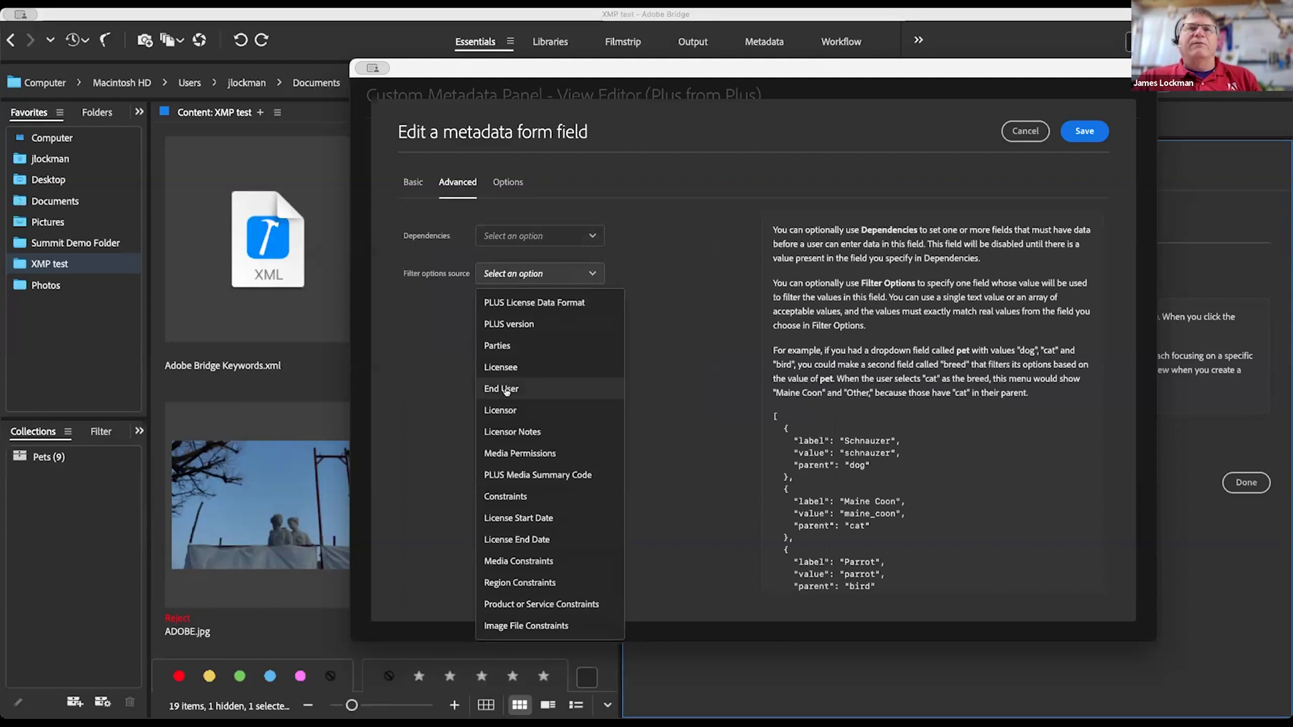
scroll(922, 401, "down", 3)
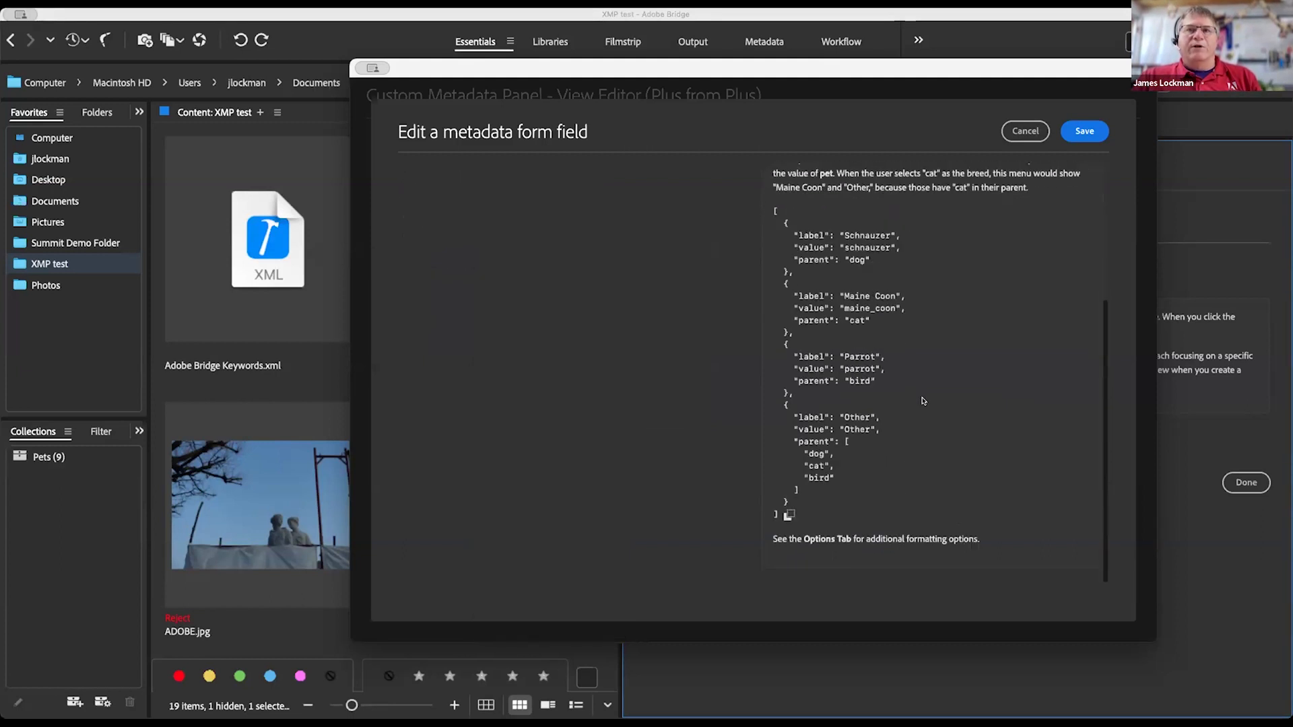
scroll(923, 401, "up", 3)
left_click(558, 273)
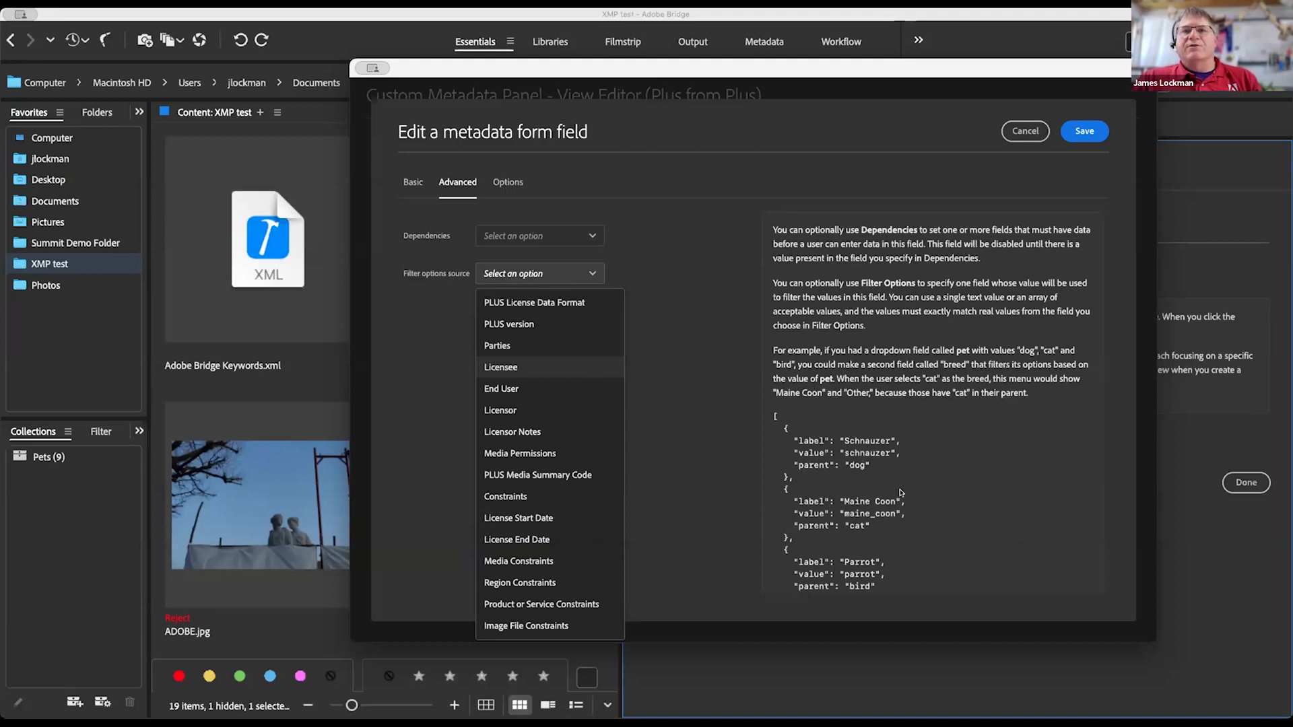
scroll(901, 493, "down", 5)
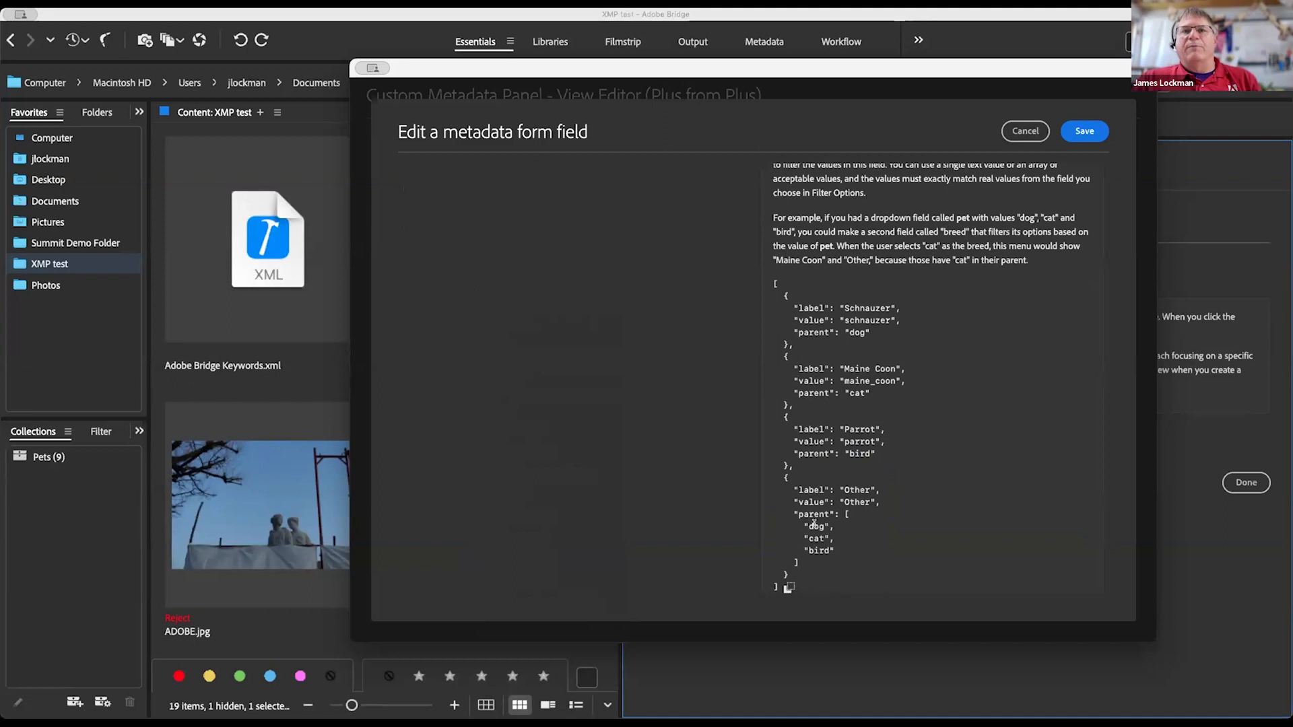
left_click_drag(817, 526, 826, 563)
left_click(855, 551)
scroll(908, 389, "up", 5)
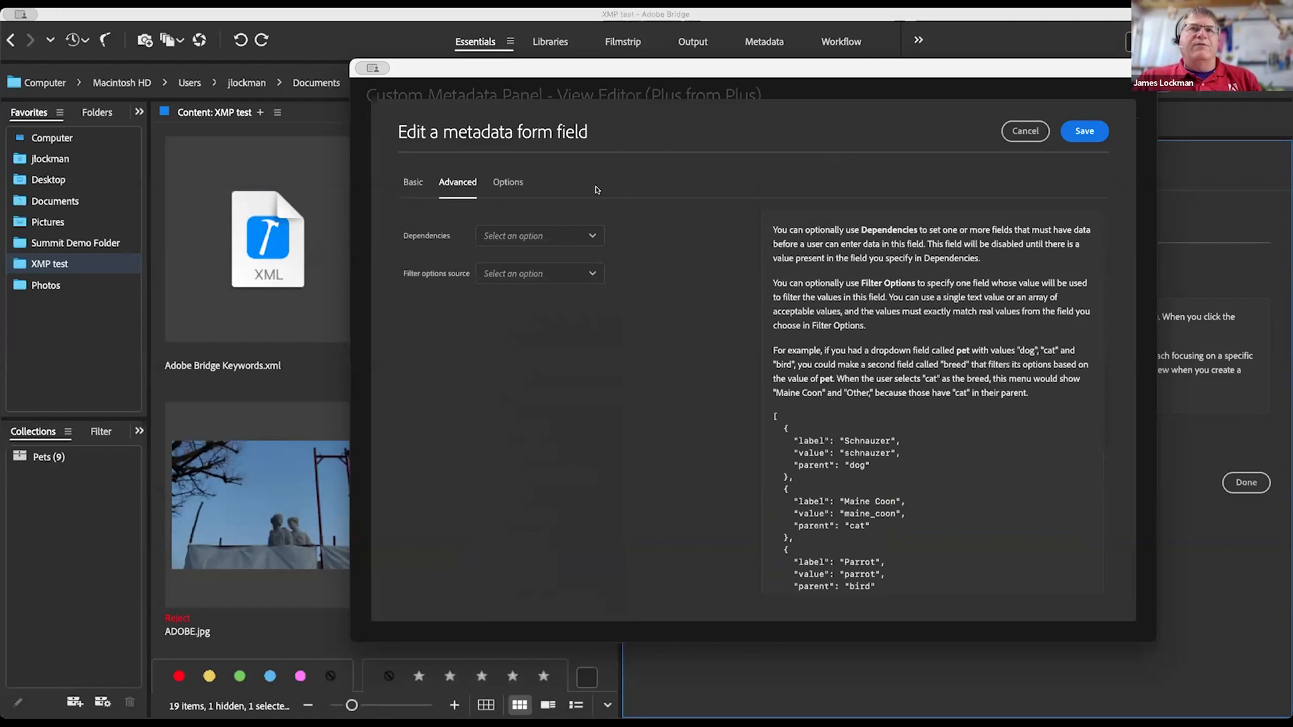
Step: Review the Data Mining field's display name, plus prefix, XMP namespace and DataMining property name
left_click(407, 182)
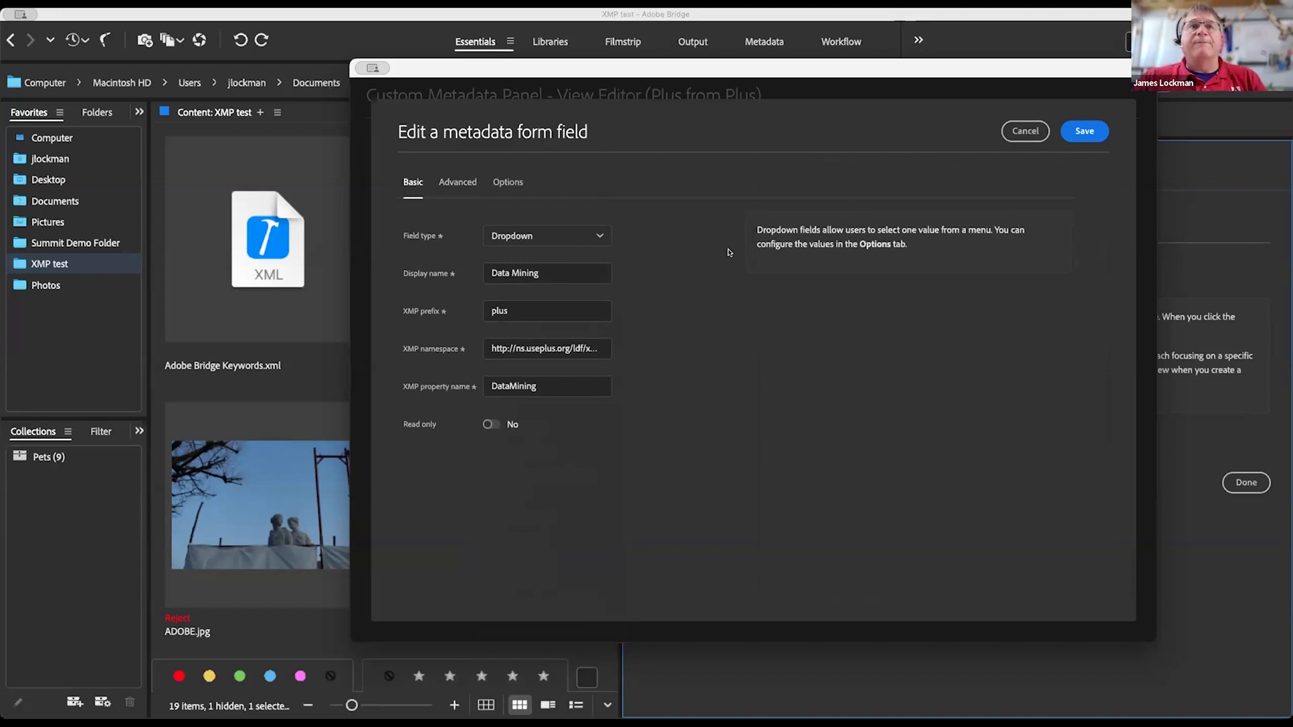
left_click_drag(546, 273, 469, 275)
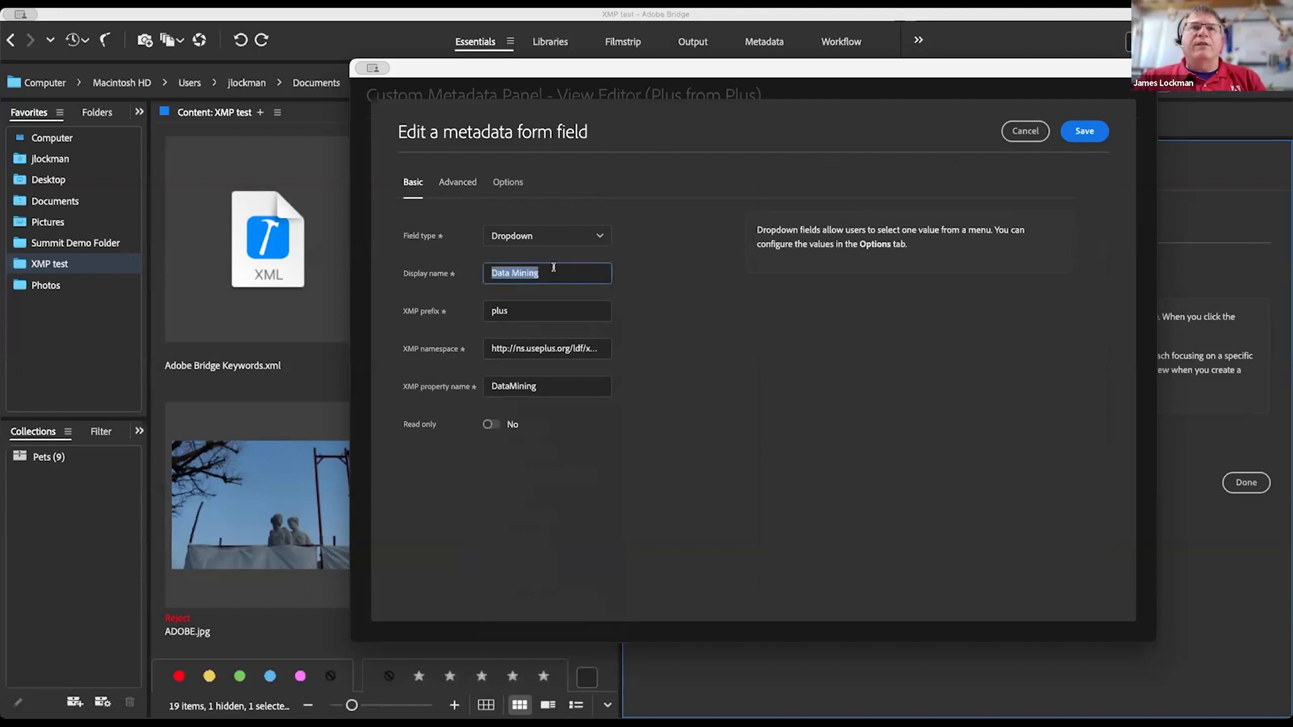
left_click_drag(499, 310, 556, 316)
double_click(558, 348)
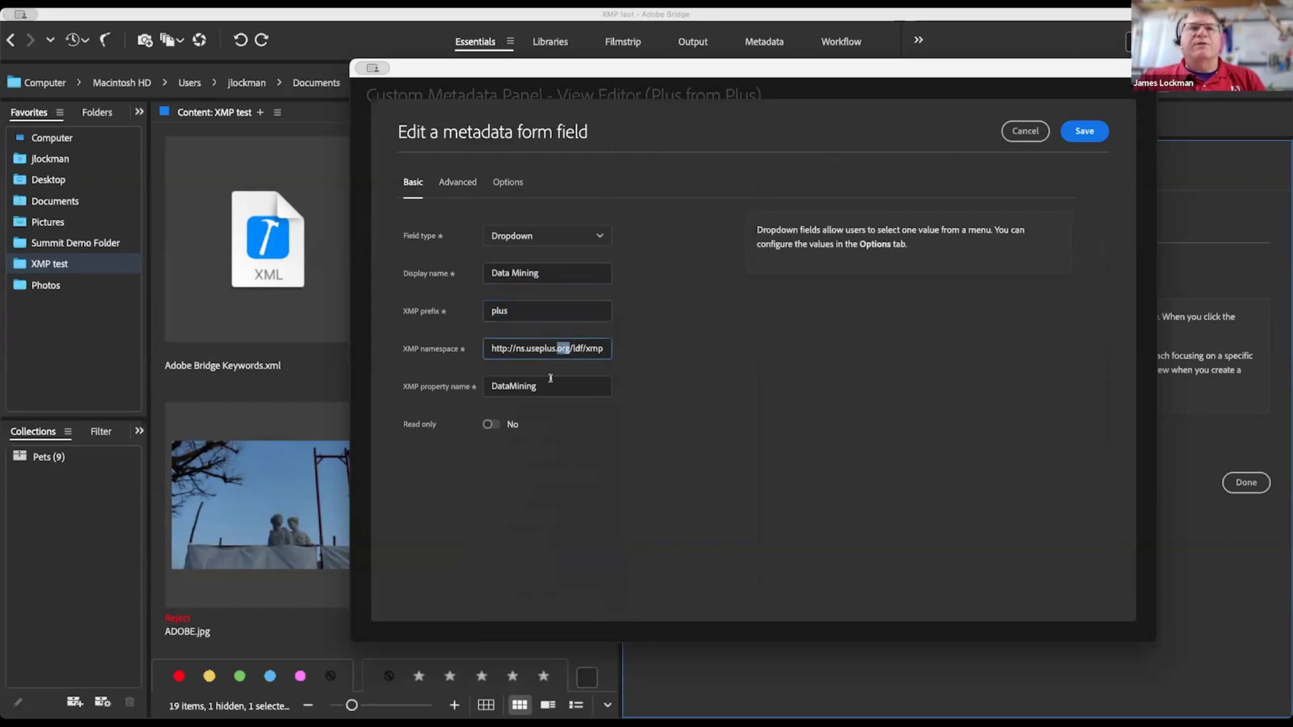
left_click_drag(537, 385, 451, 393)
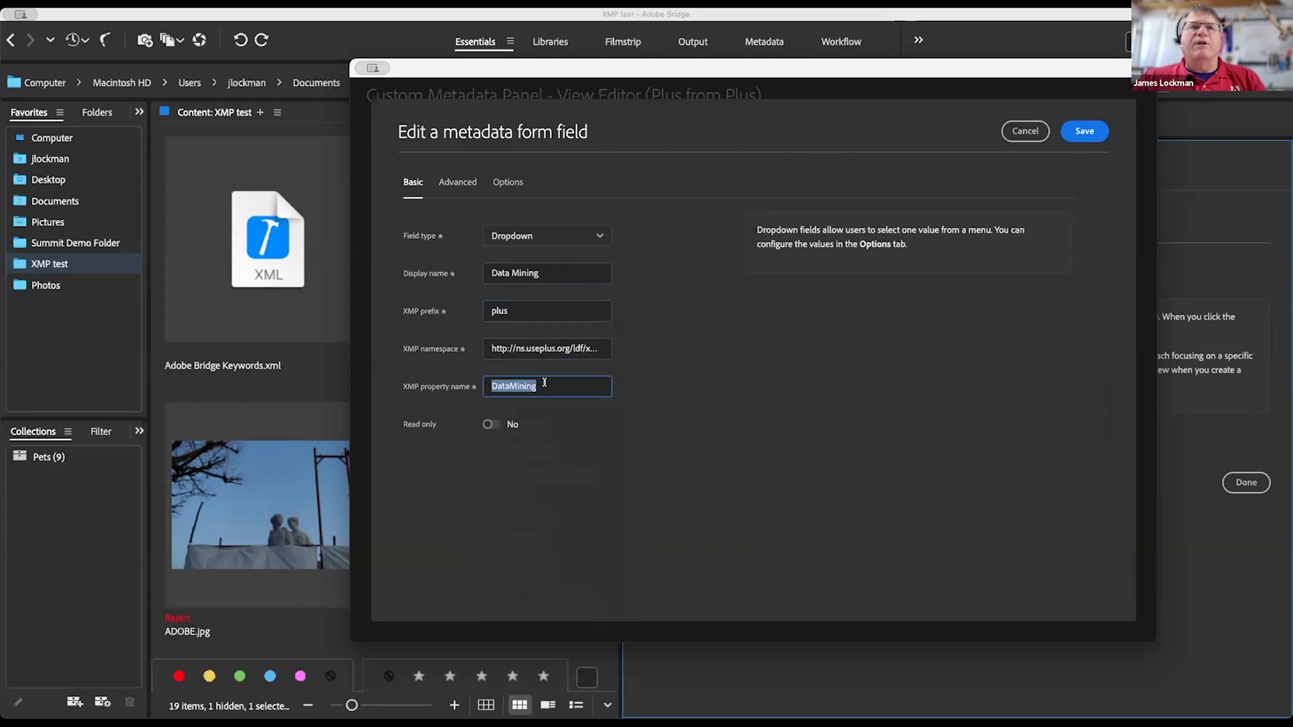
left_click(546, 385)
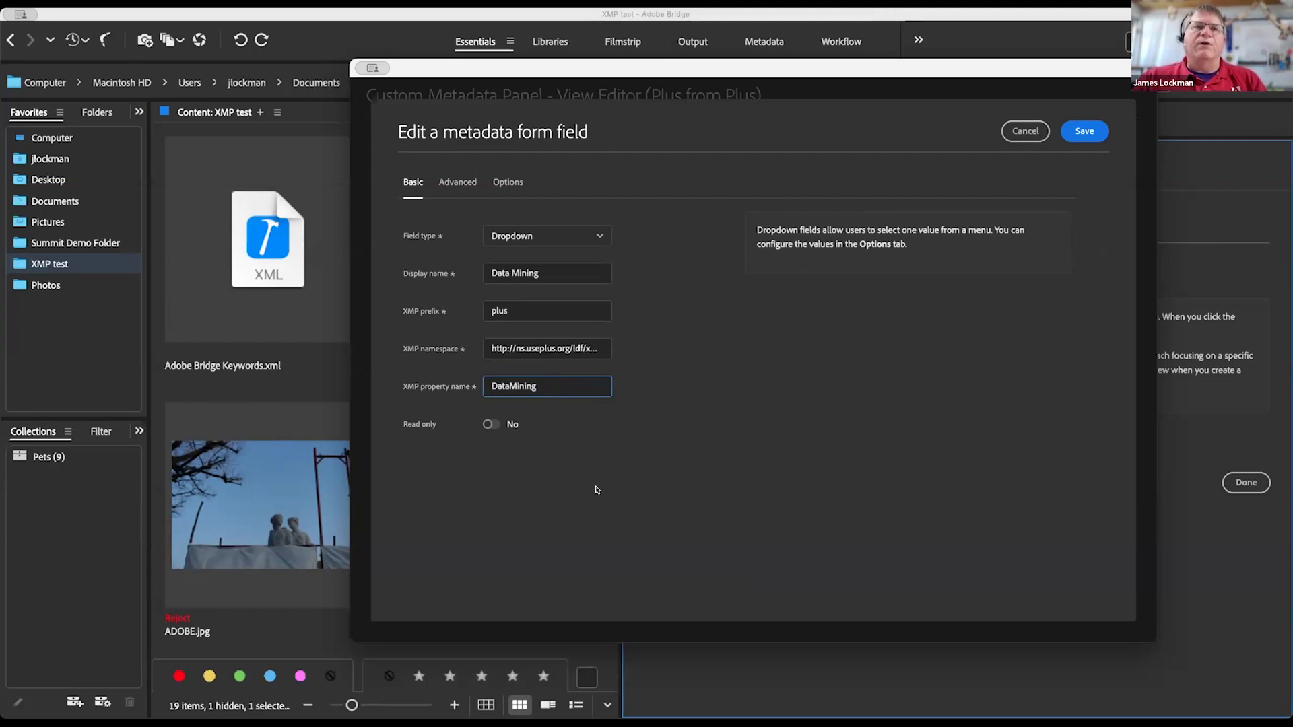
Step: Keep the field type as Dropdown and cancel the edit form without saving
left_click(584, 237)
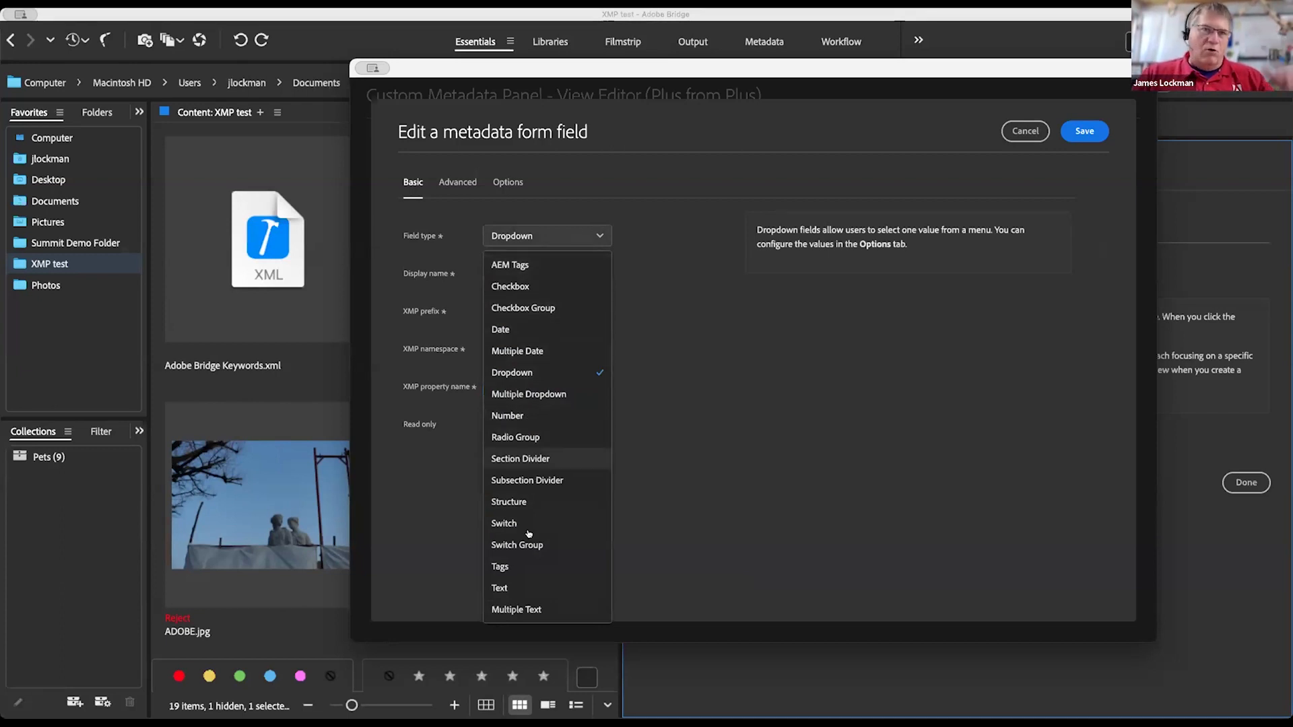
left_click(708, 532)
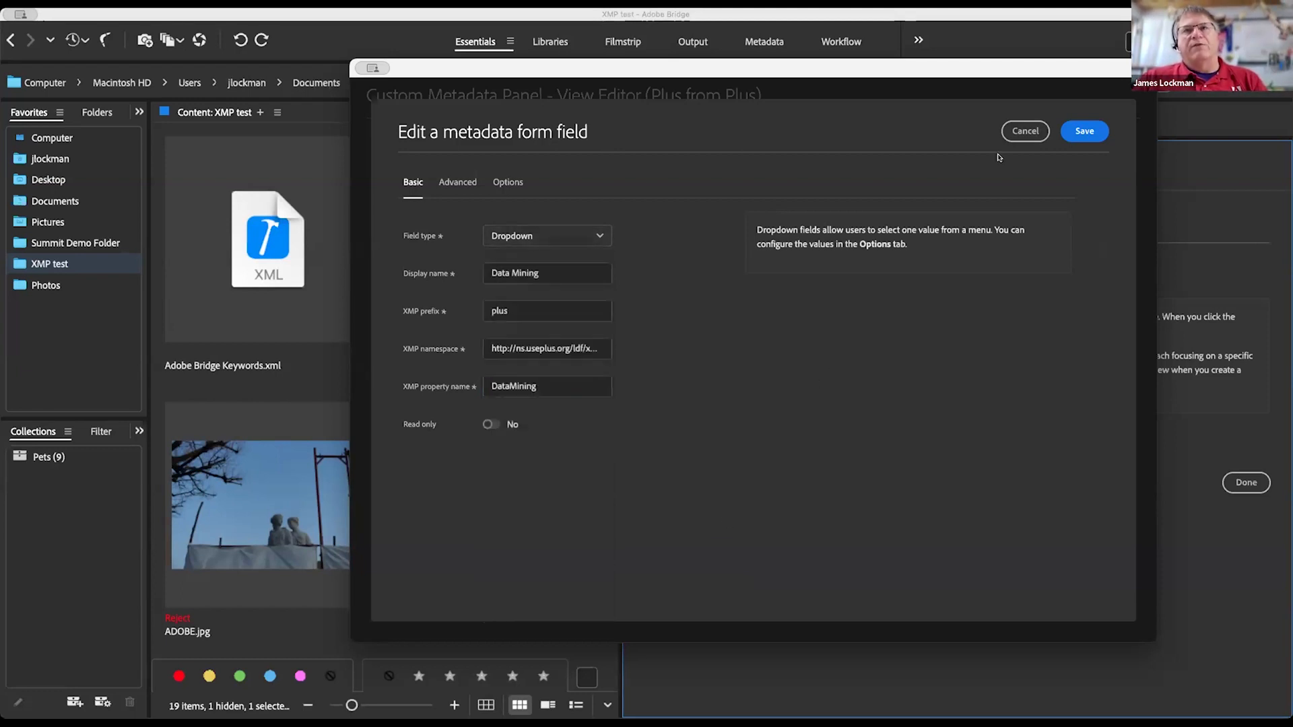
left_click(1025, 130)
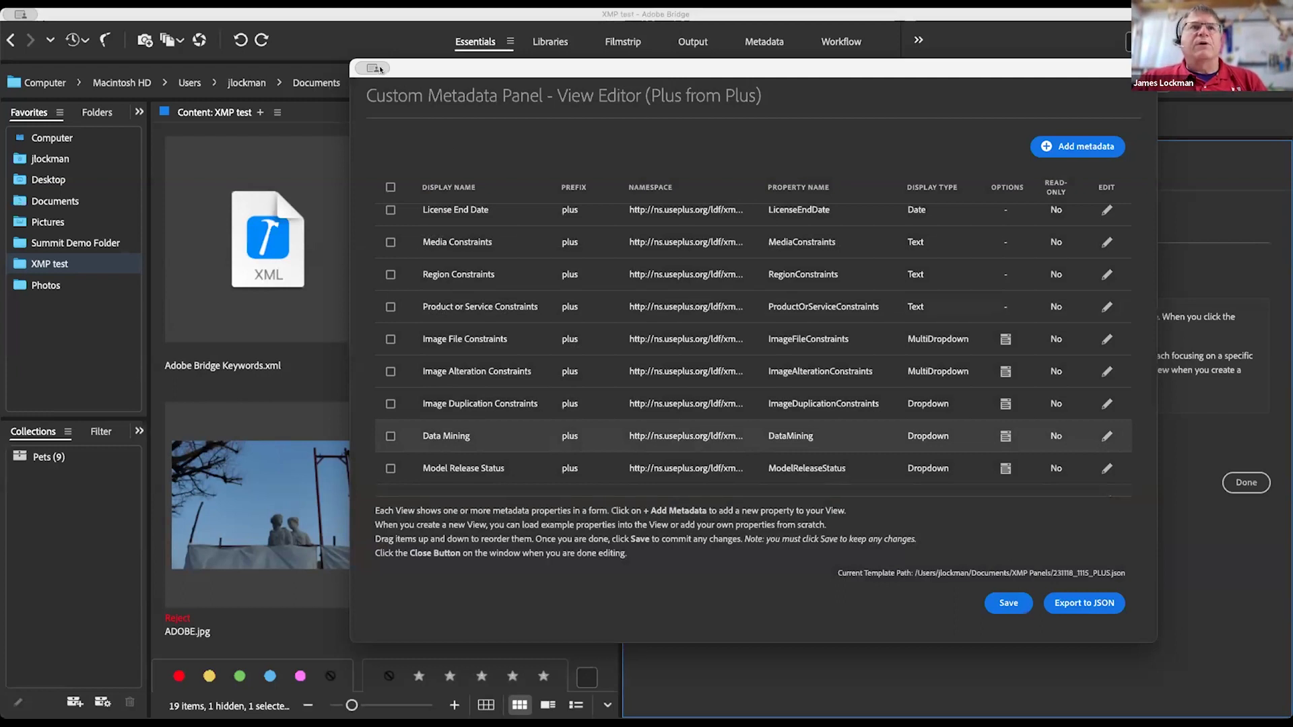
left_click_drag(438, 73, 439, 90)
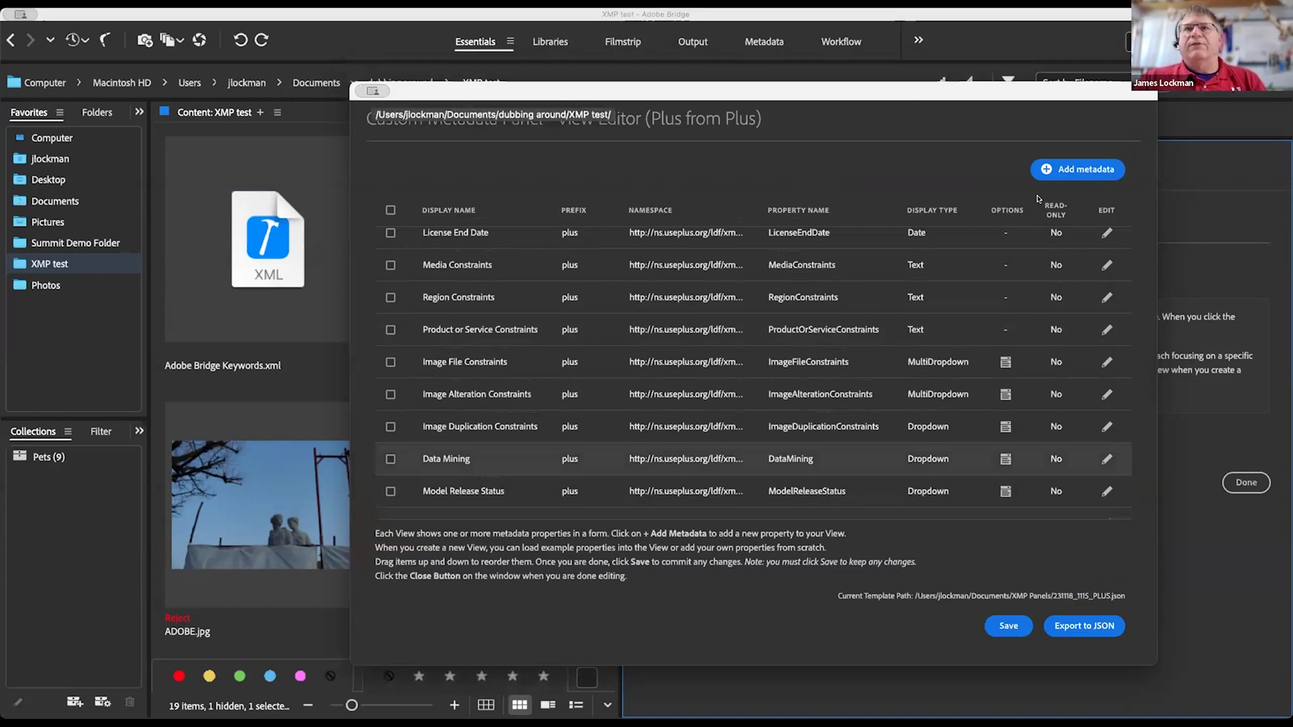
left_click_drag(941, 87, 889, 140)
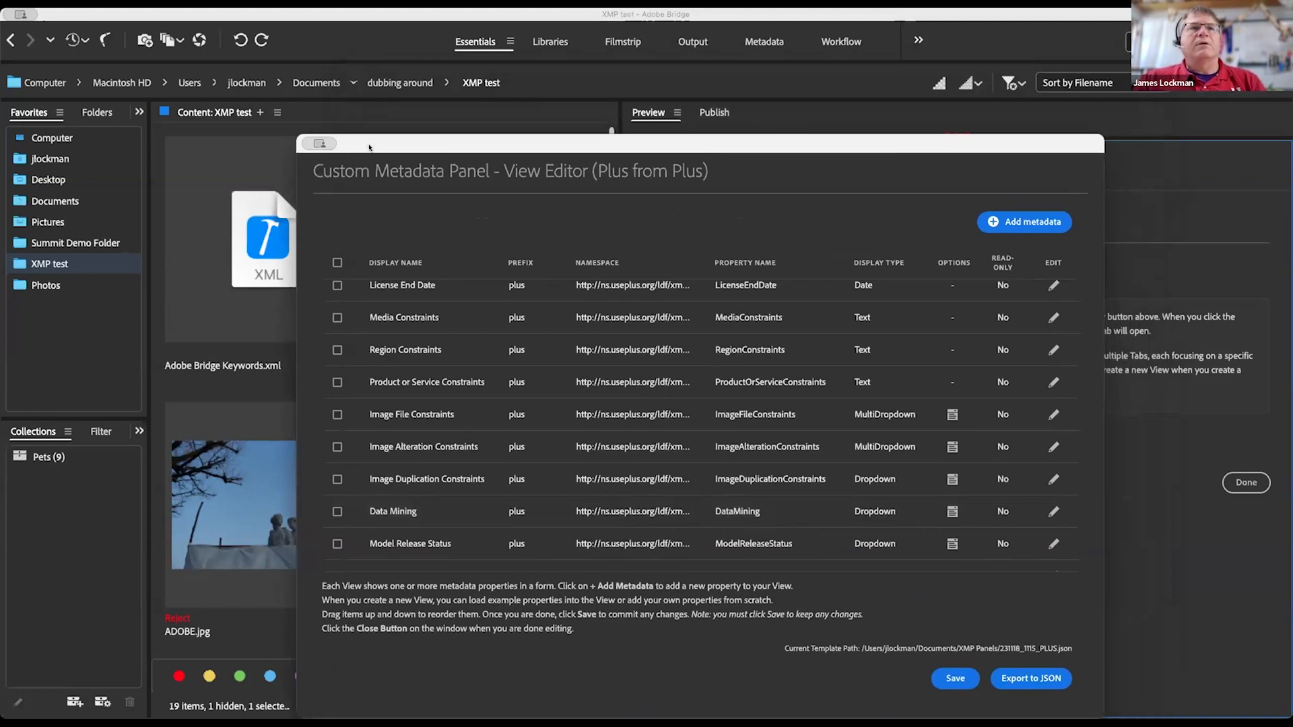
left_click_drag(372, 146, 439, 113)
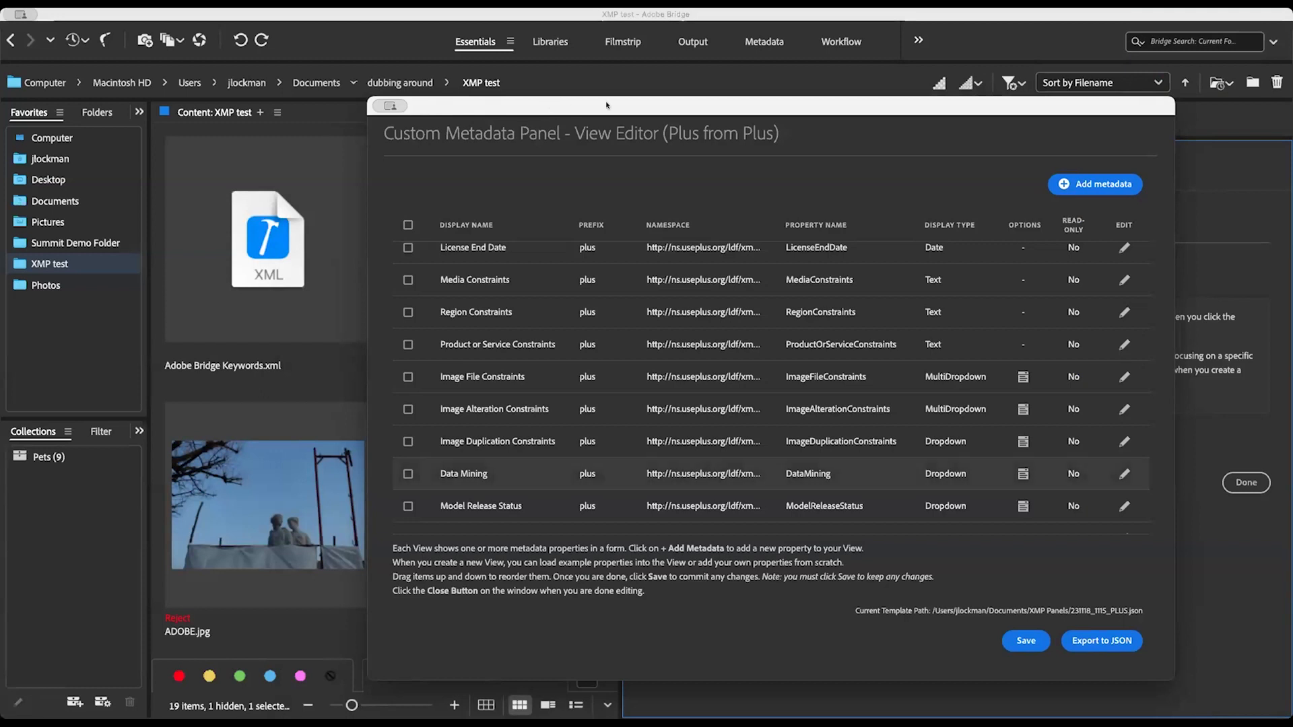
double_click(630, 106)
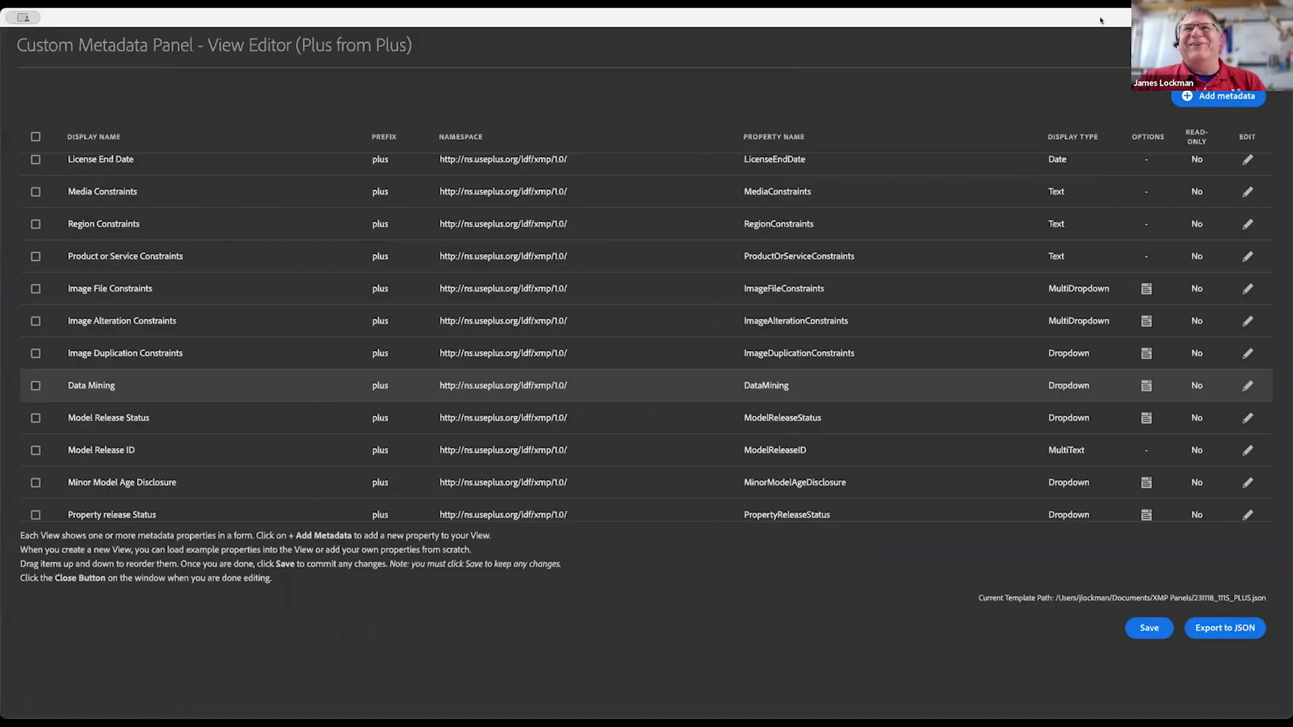
double_click(1098, 18)
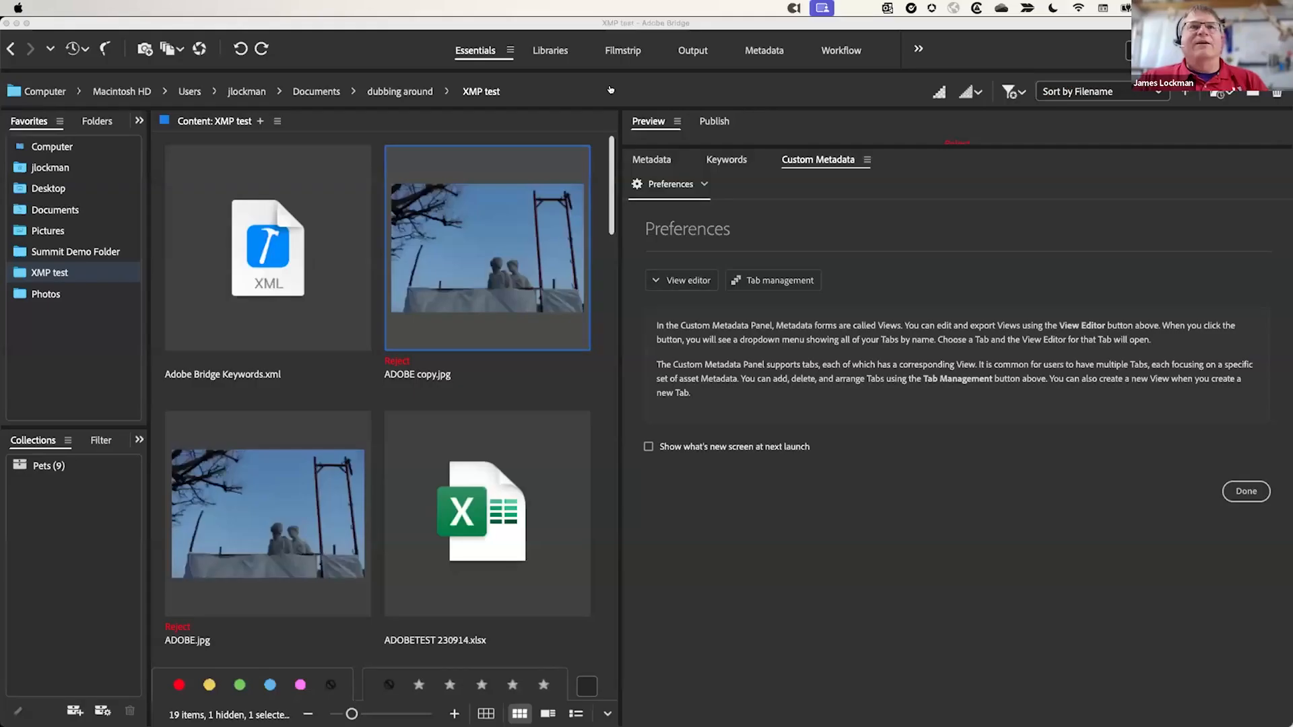
Step: Bring the Bridge window forward with the Custom Metadata Preferences page in focus
left_click(600, 85)
left_click(837, 600)
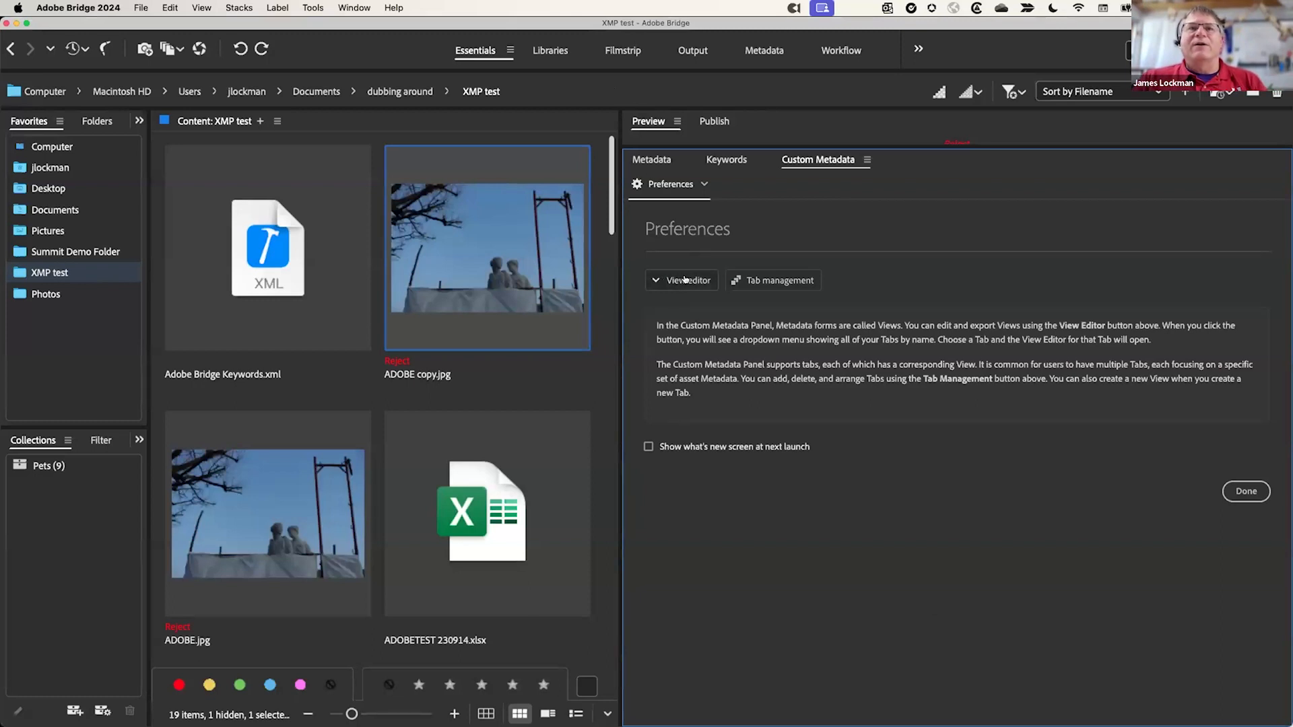
Step: Add a new tab in Tab management, set it to Local rather than Network, and create an empty view
left_click(768, 280)
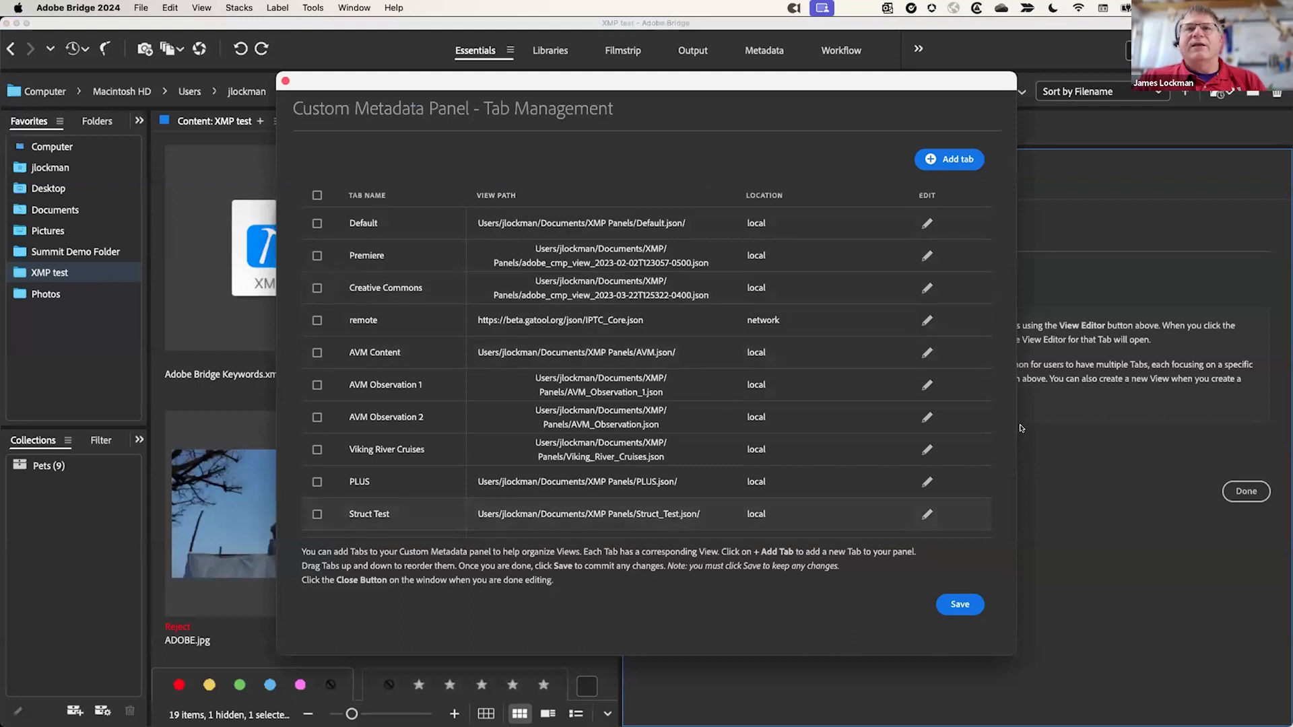
left_click(950, 160)
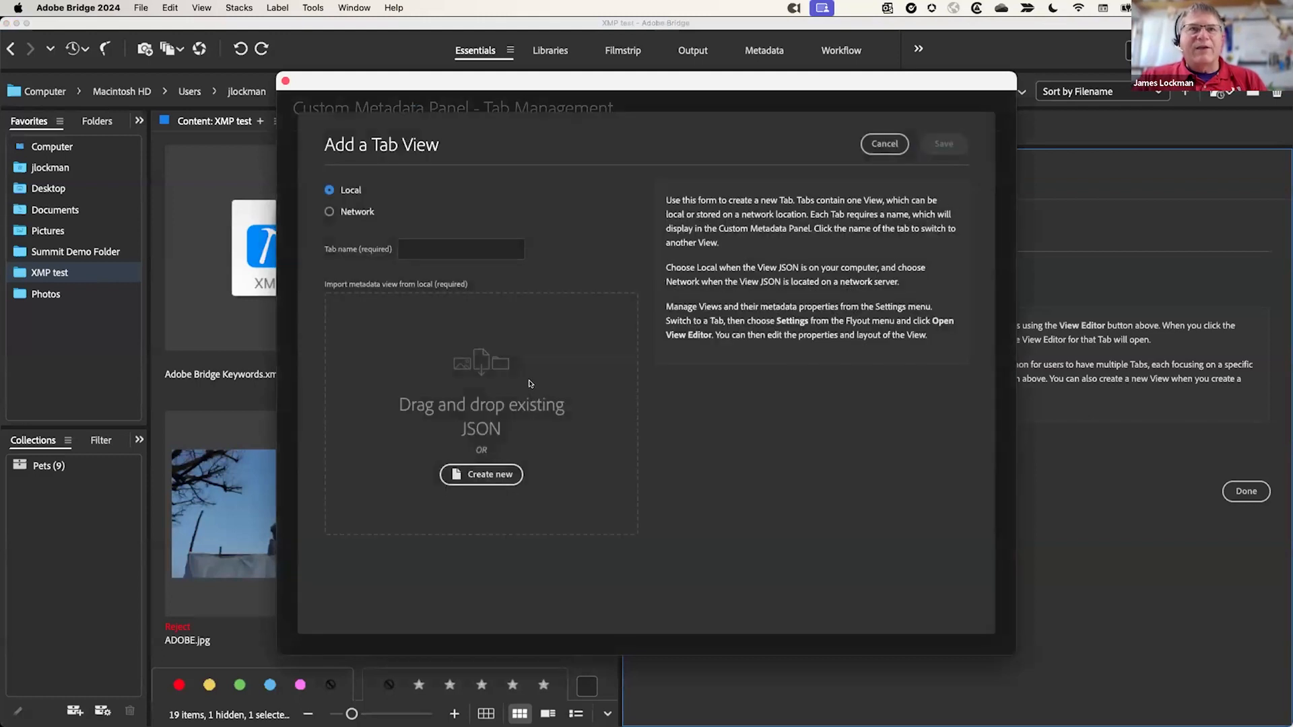
left_click(347, 209)
left_click(439, 244)
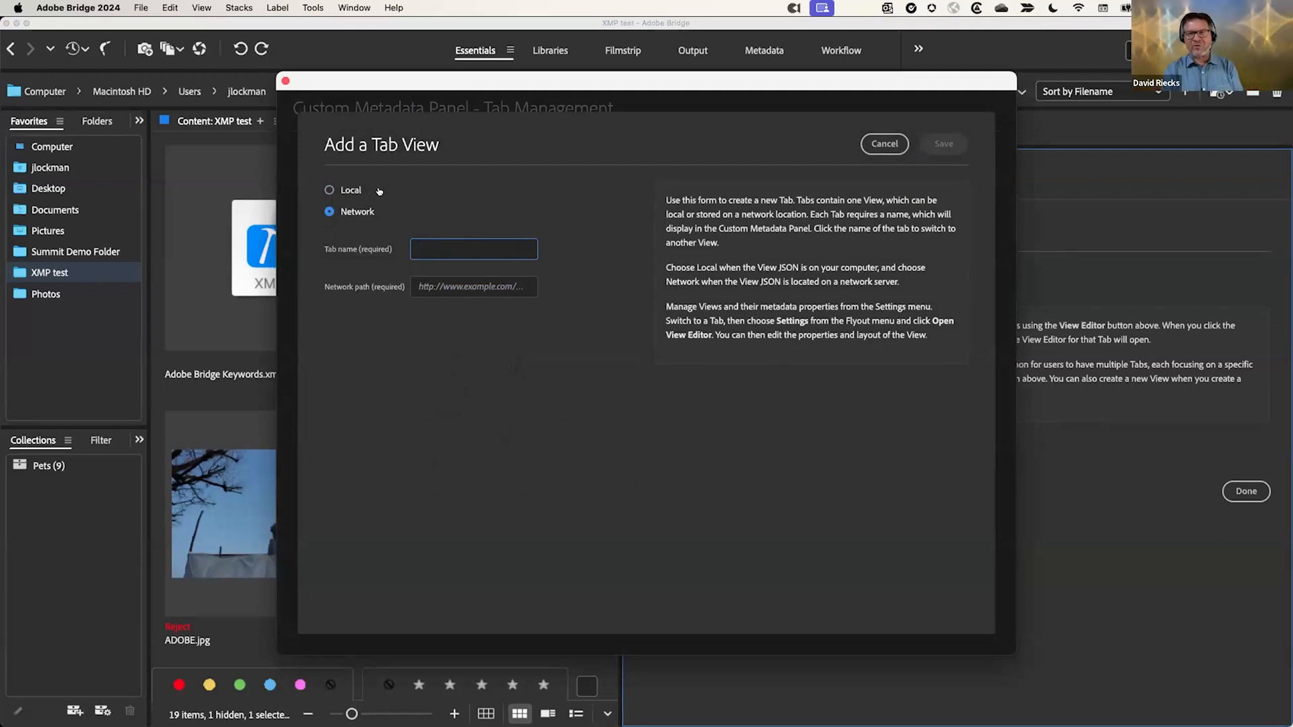
left_click(328, 190)
left_click(494, 475)
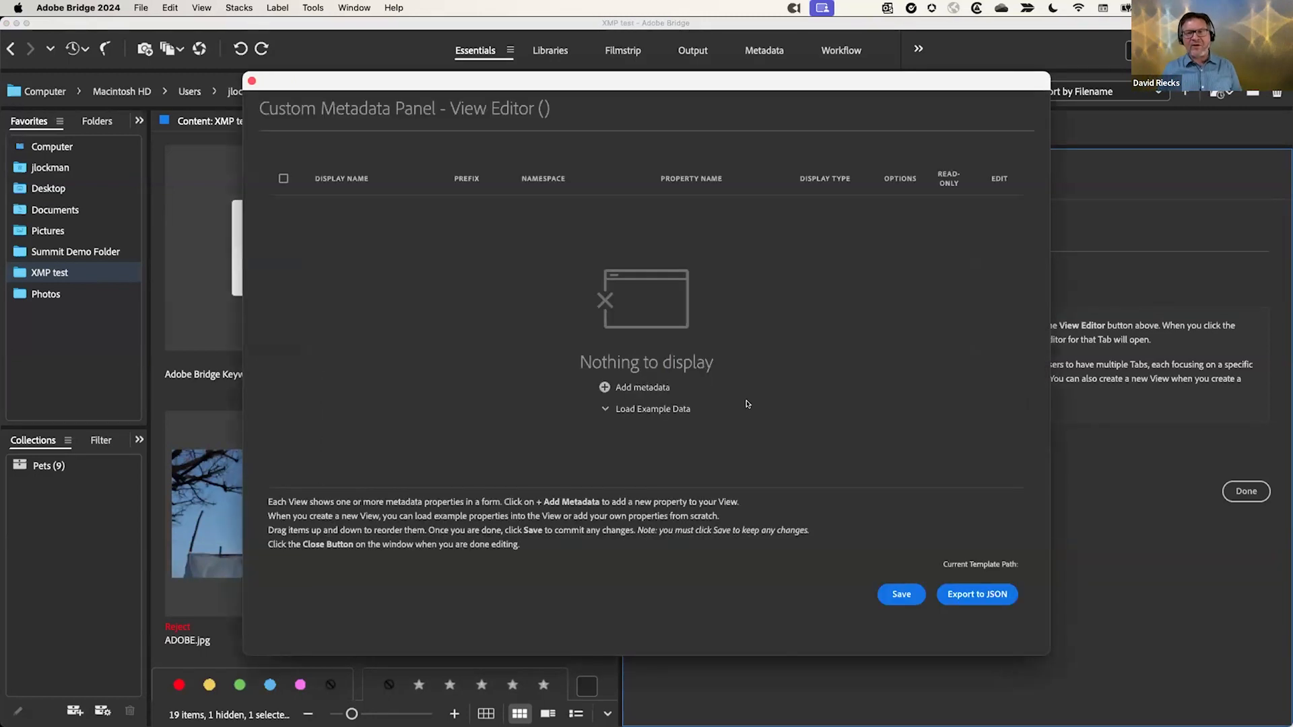
left_click(653, 408)
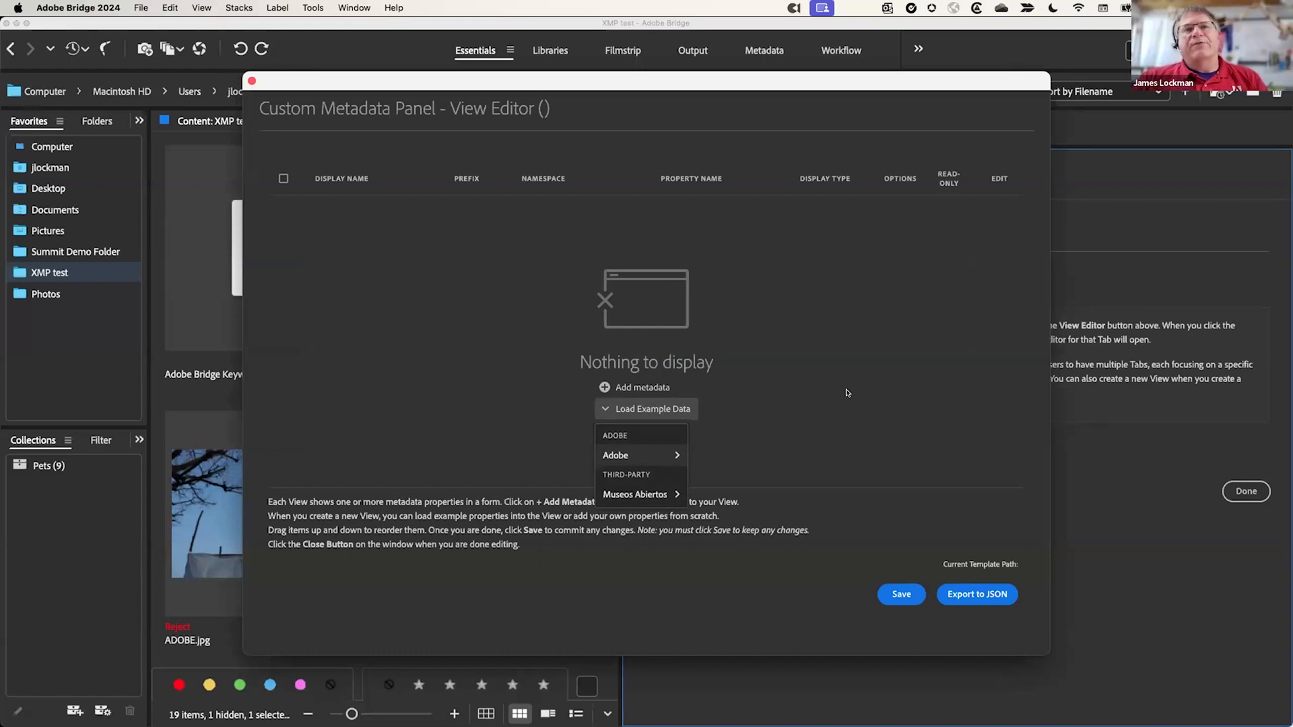
mouse_move(615, 455)
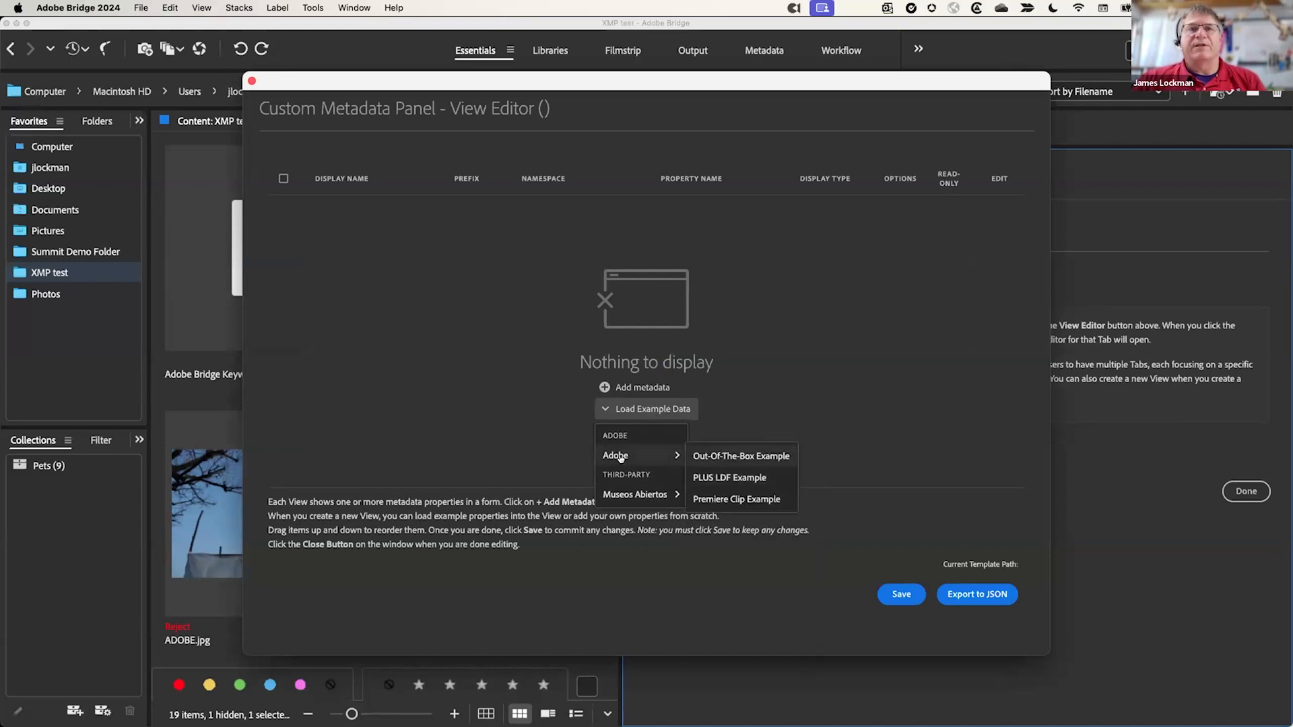
mouse_move(617, 496)
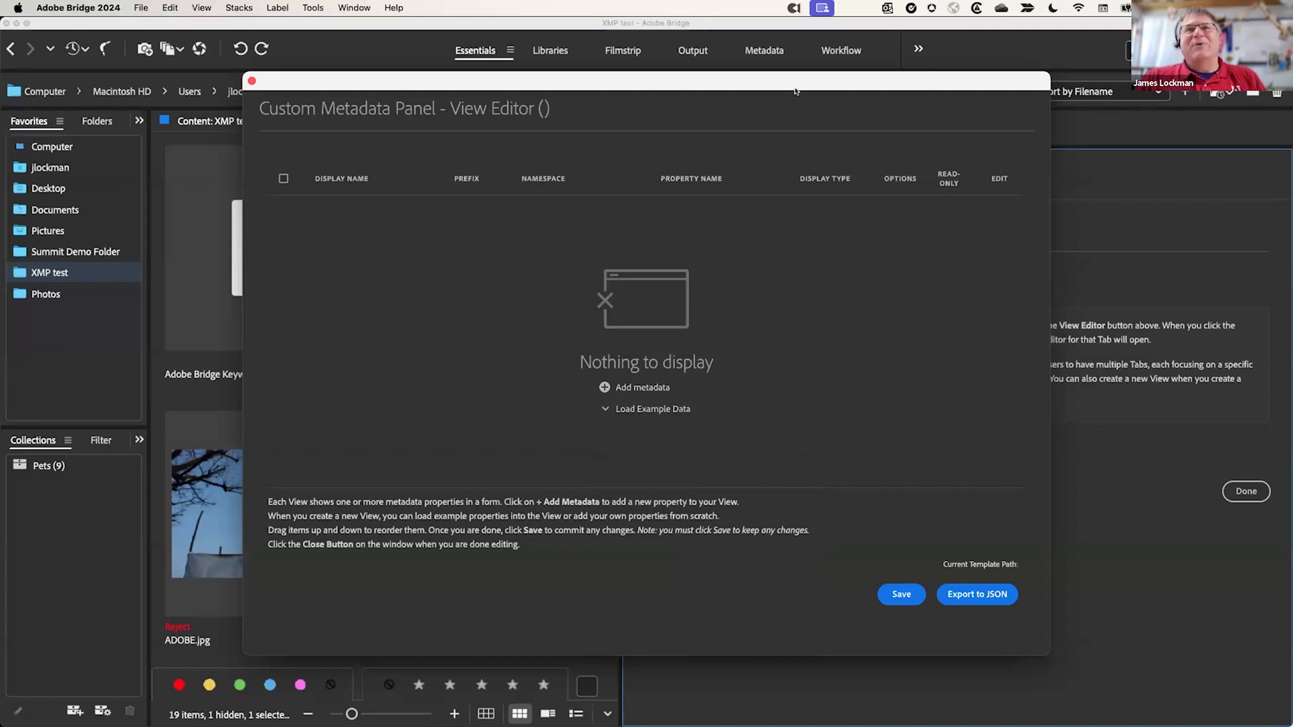
Step: Close the empty View Editor and Tab Management, check Window > Extensions, then click Done in Preferences
left_click(251, 82)
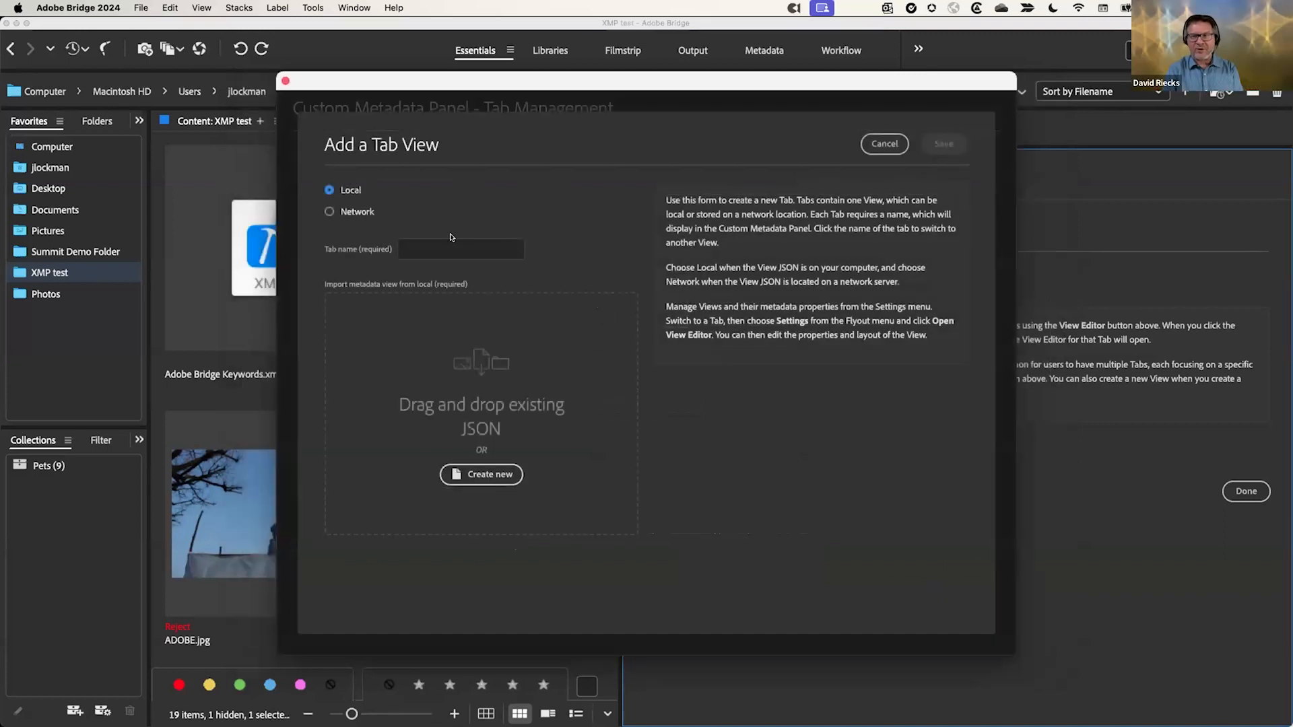
left_click(285, 82)
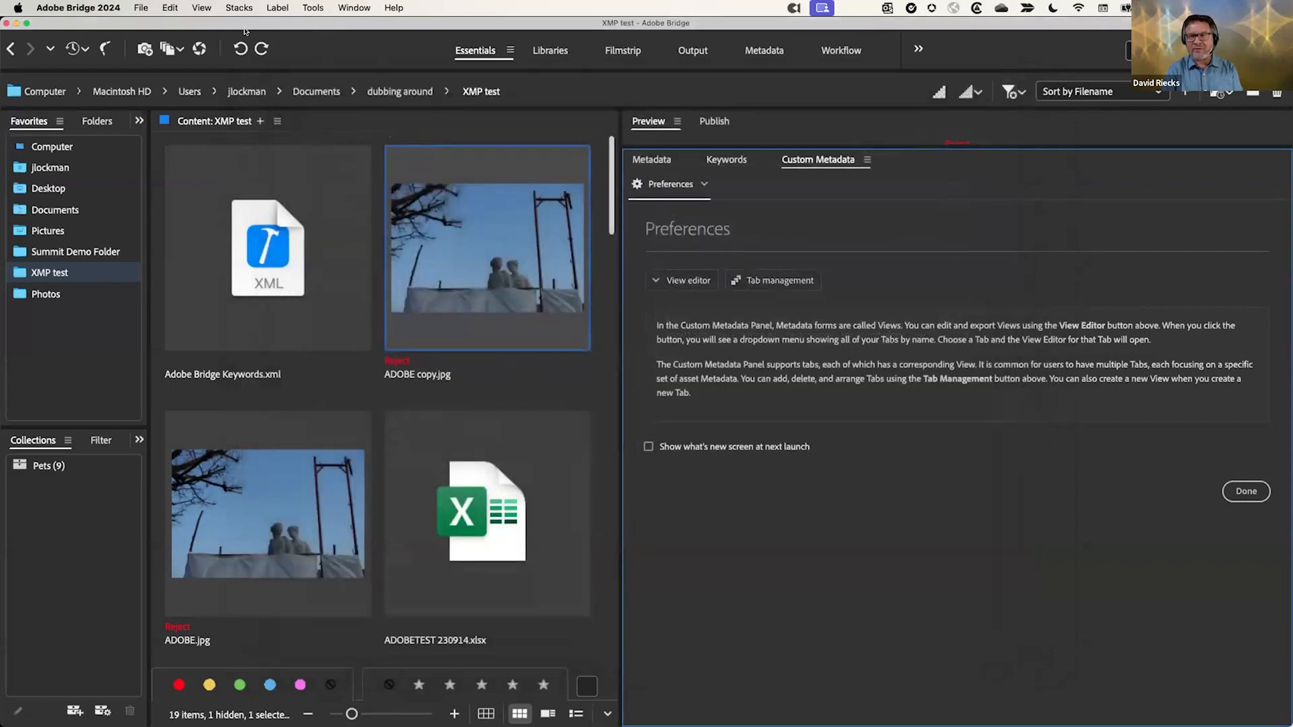
left_click(350, 8)
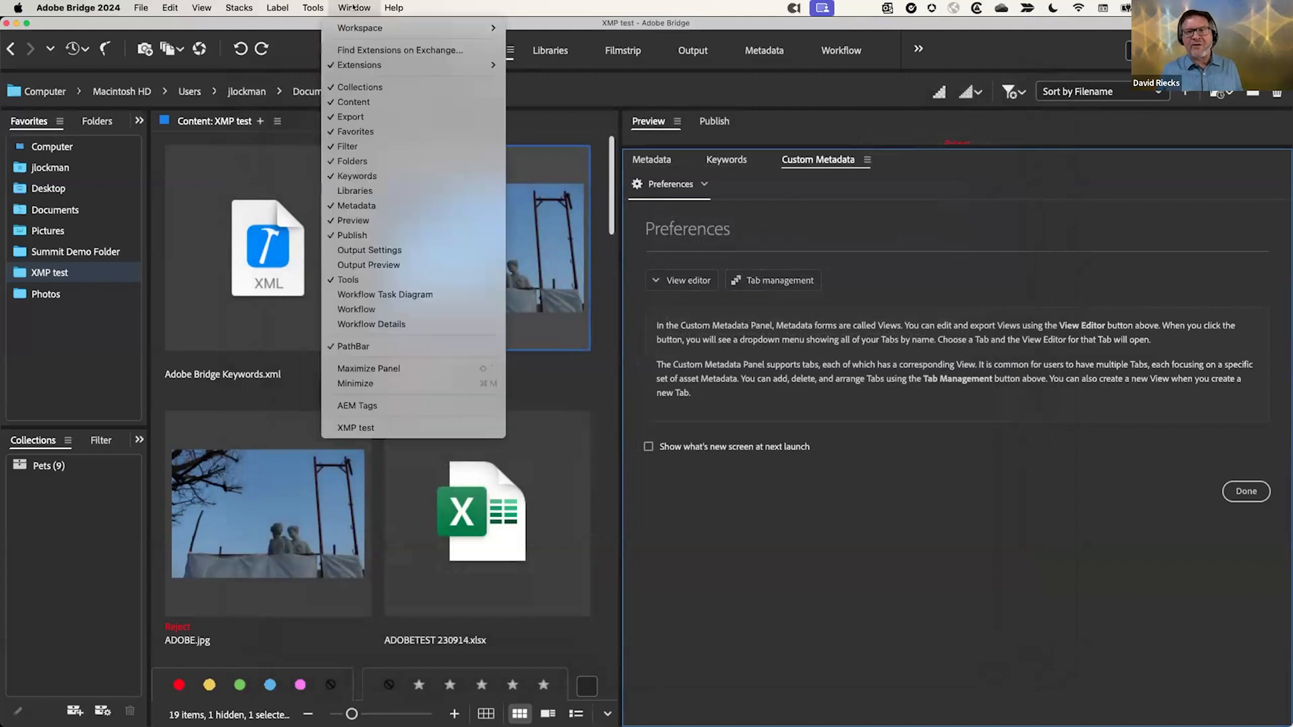
mouse_move(486, 67)
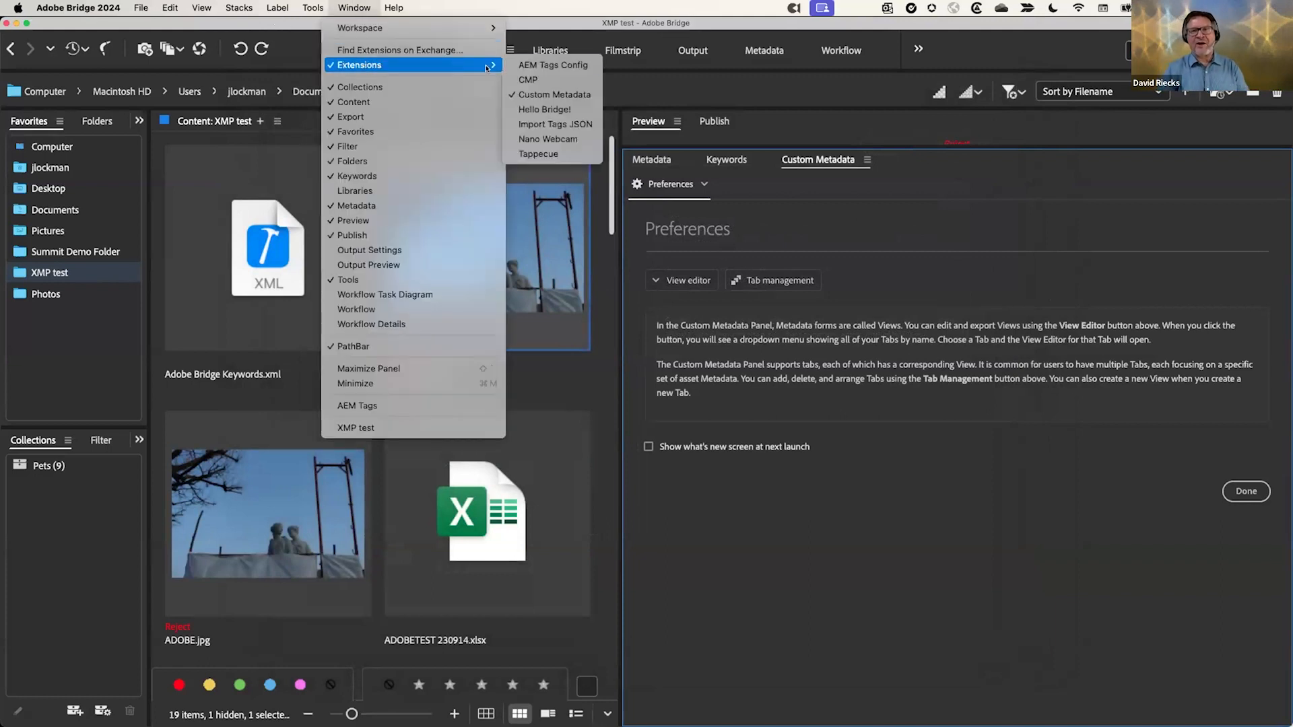
left_click(525, 79)
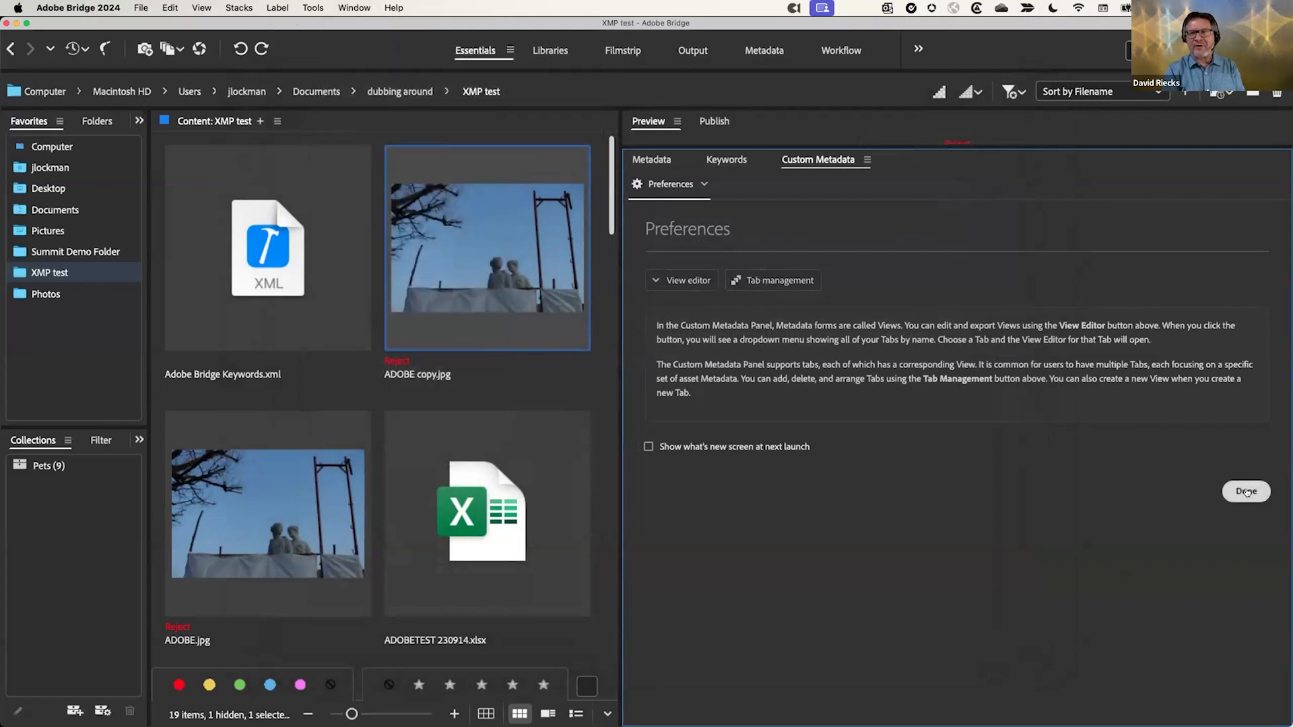
left_click(1246, 491)
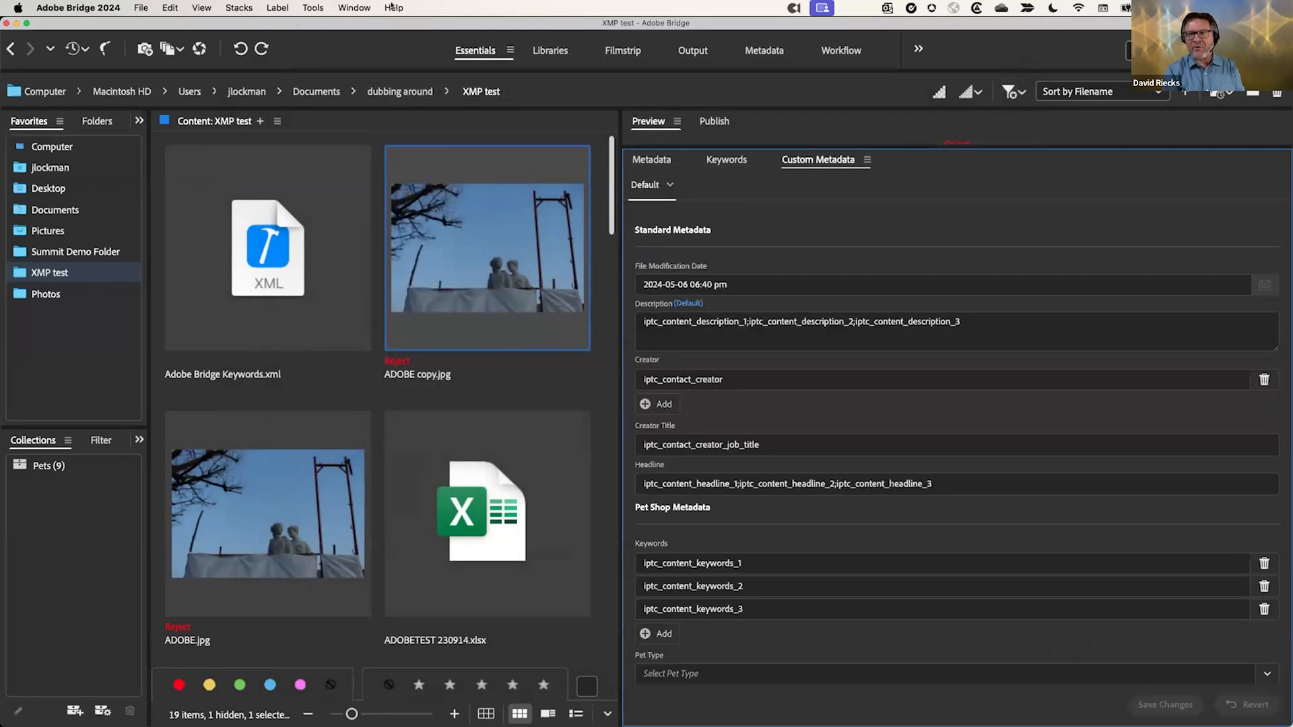
left_click(354, 7)
mouse_move(349, 68)
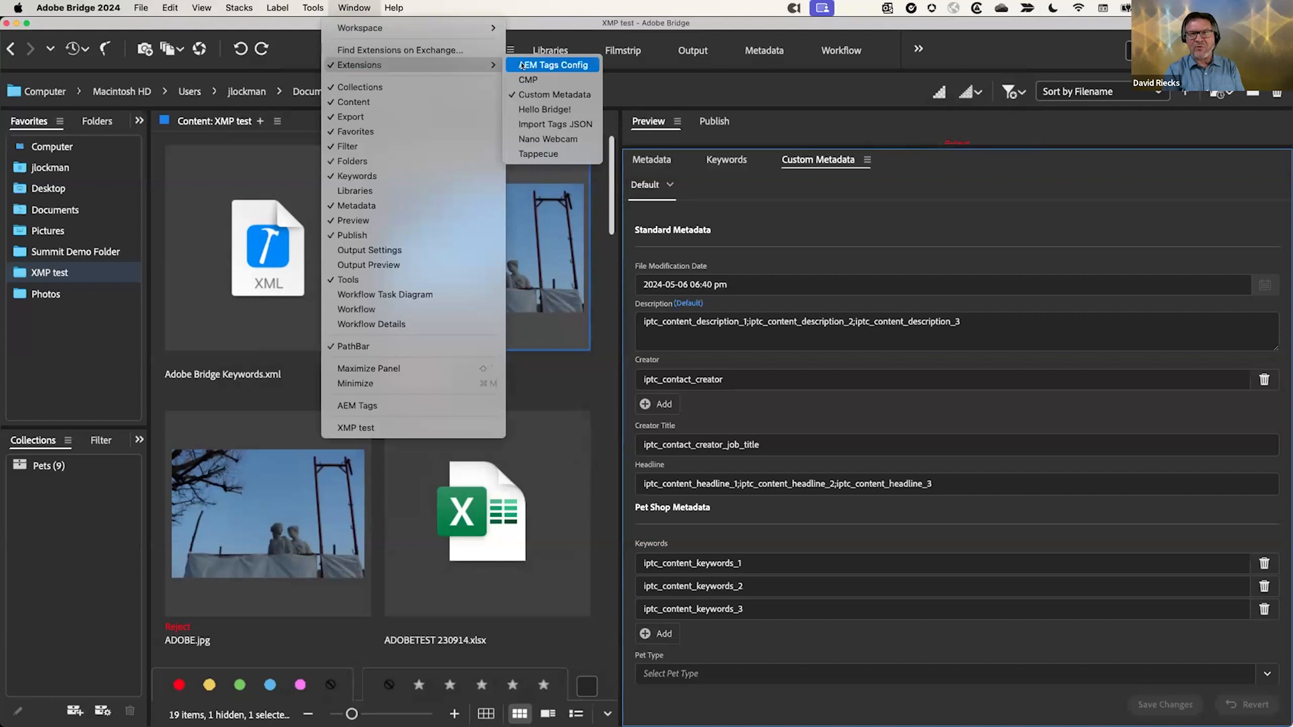
left_click(532, 81)
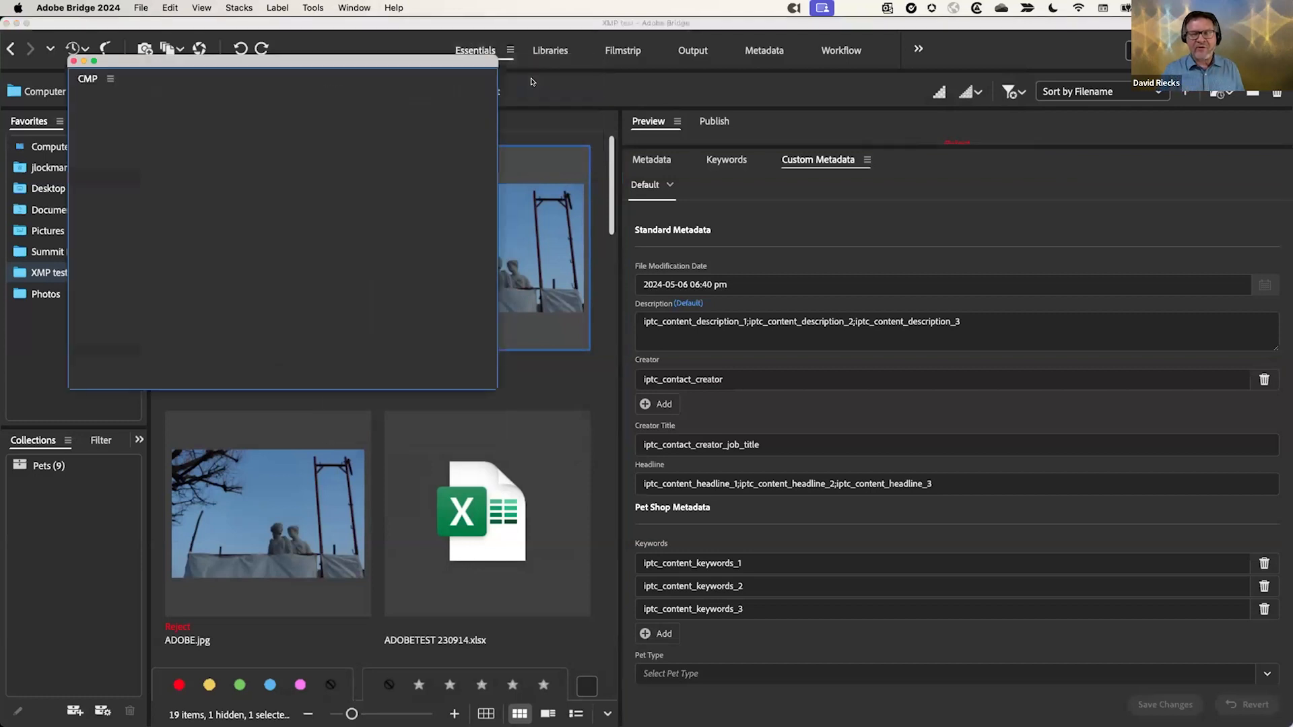
left_click_drag(390, 70, 1068, 143)
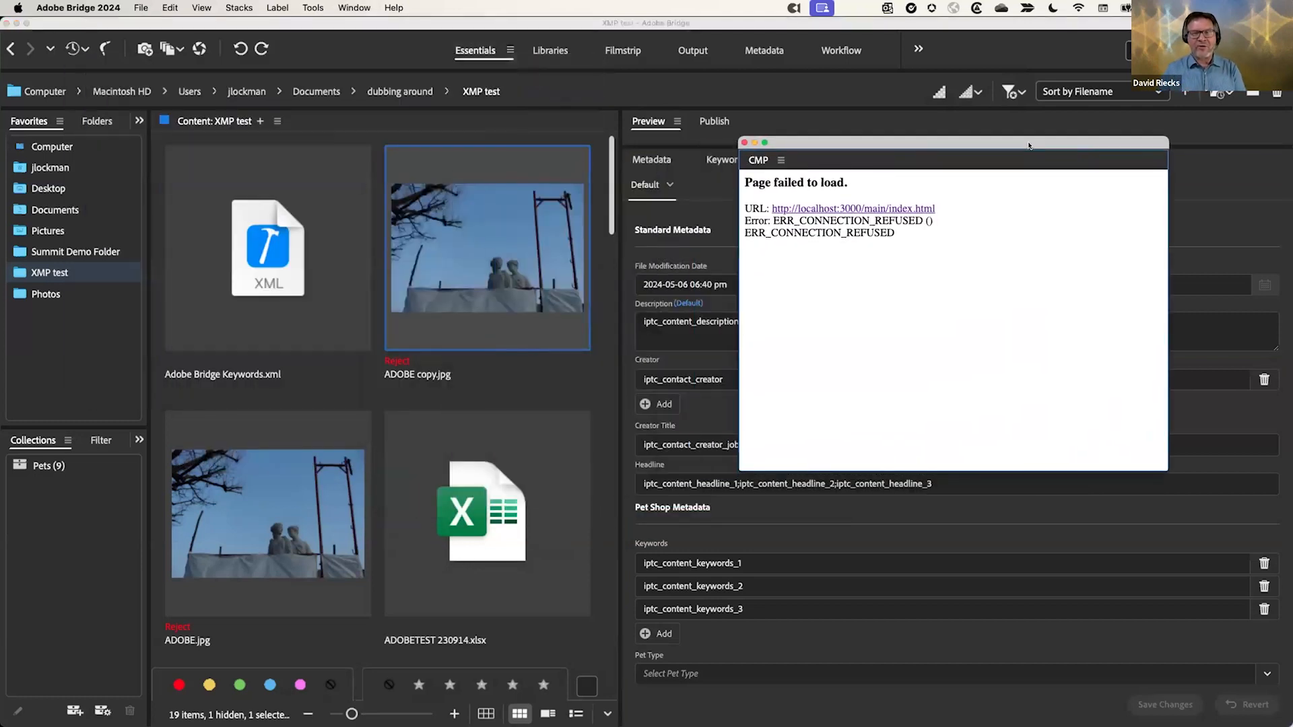
left_click(744, 143)
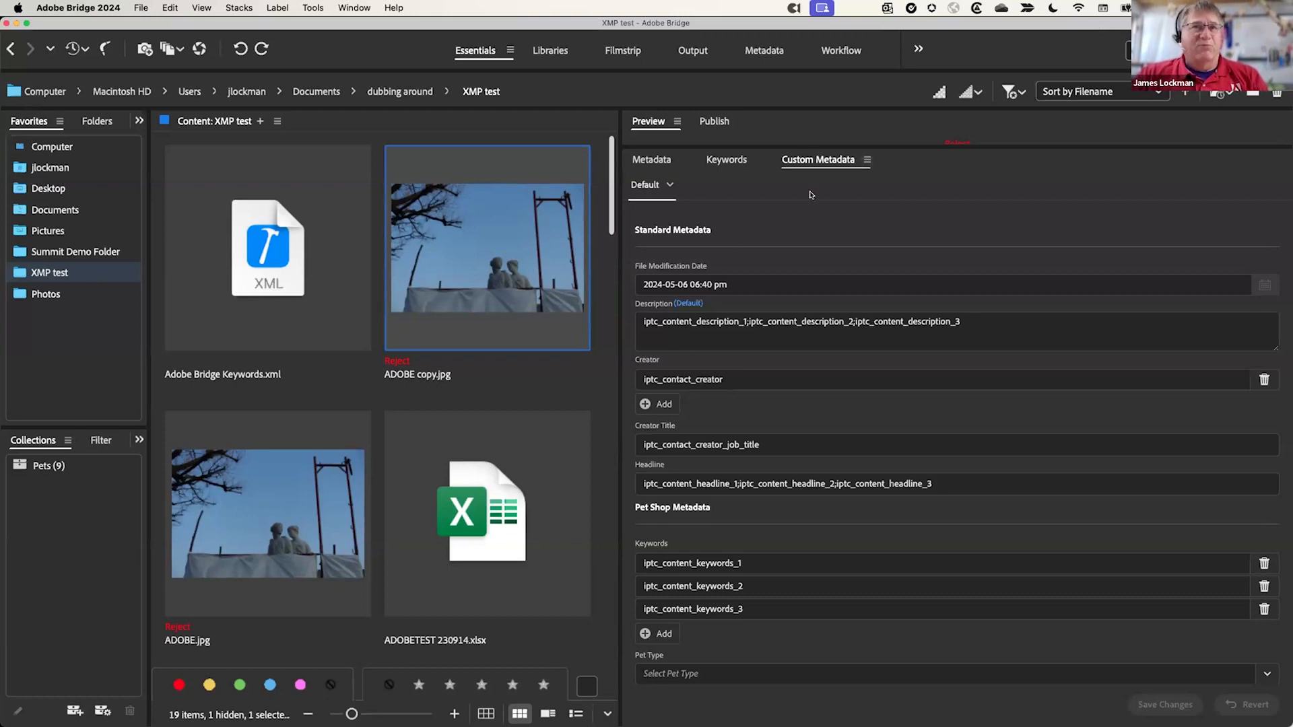
left_click(727, 165)
Step: Switch from Custom Metadata to the Metadata tab and expand ADOBE copy.jpg's IPTC (IIM, legacy) section
left_click(812, 160)
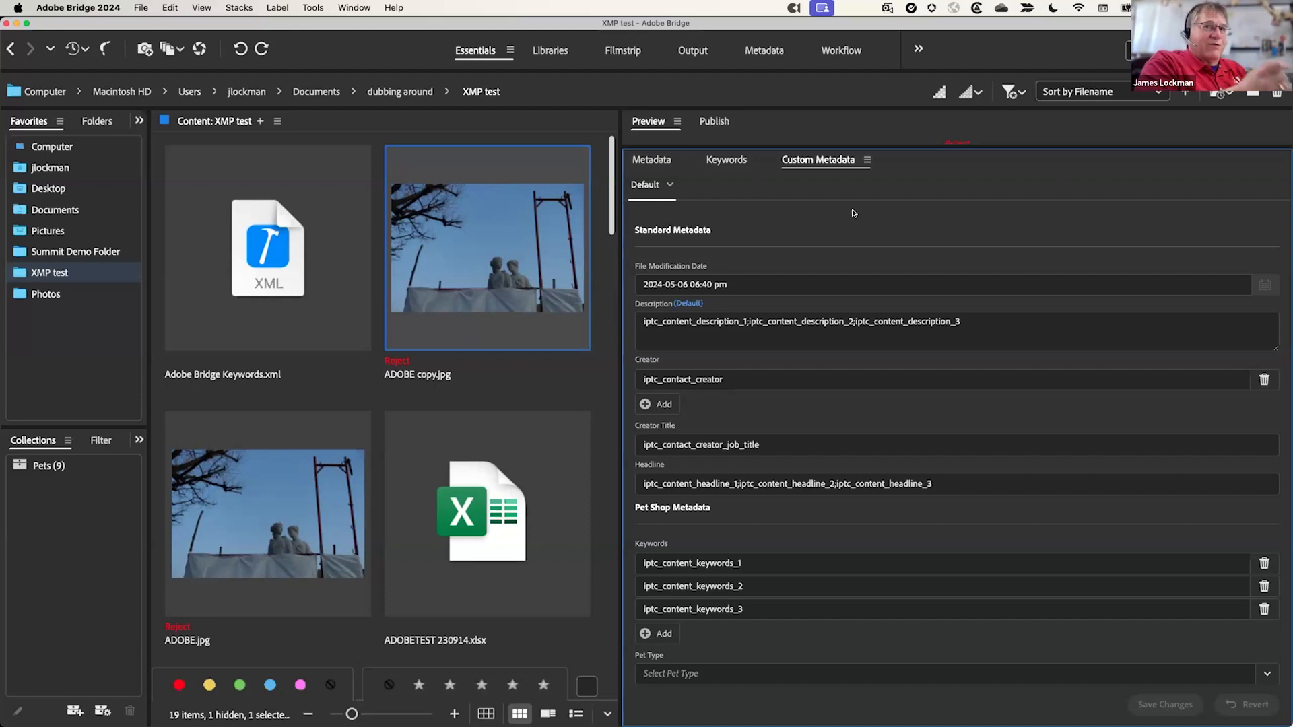
left_click(652, 159)
left_click(638, 287)
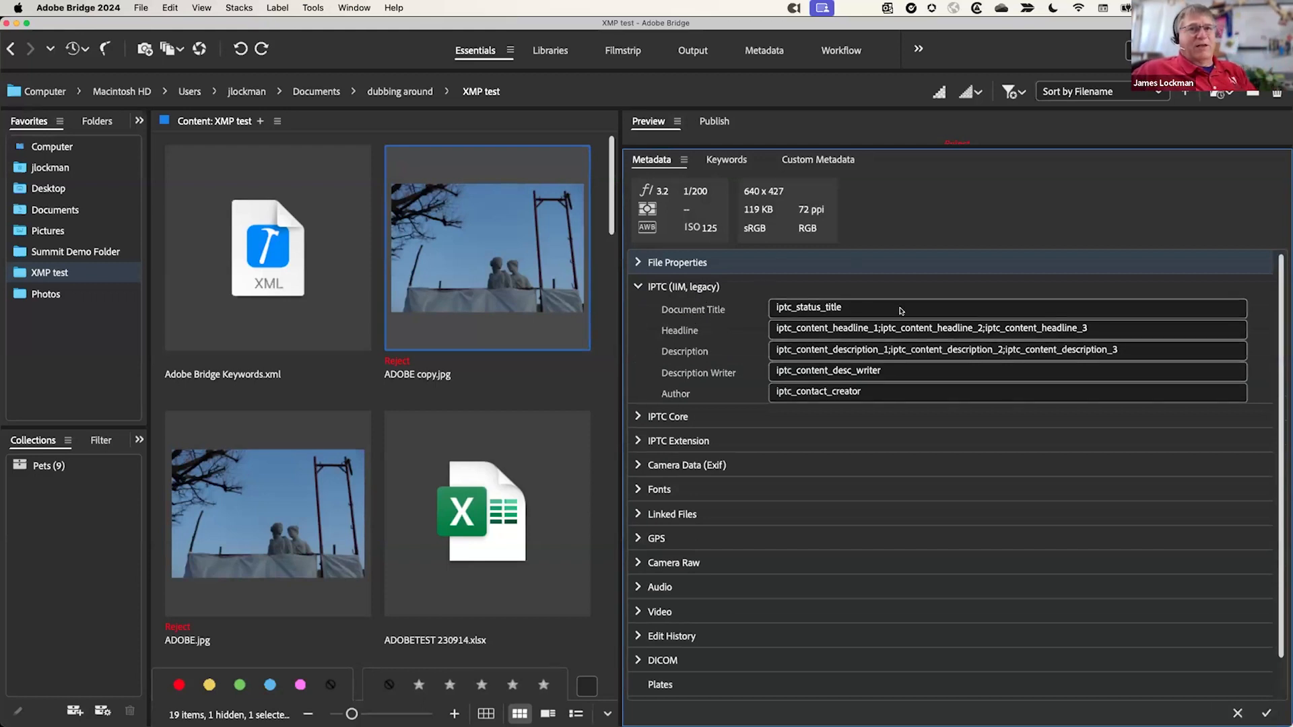
left_click(677, 417)
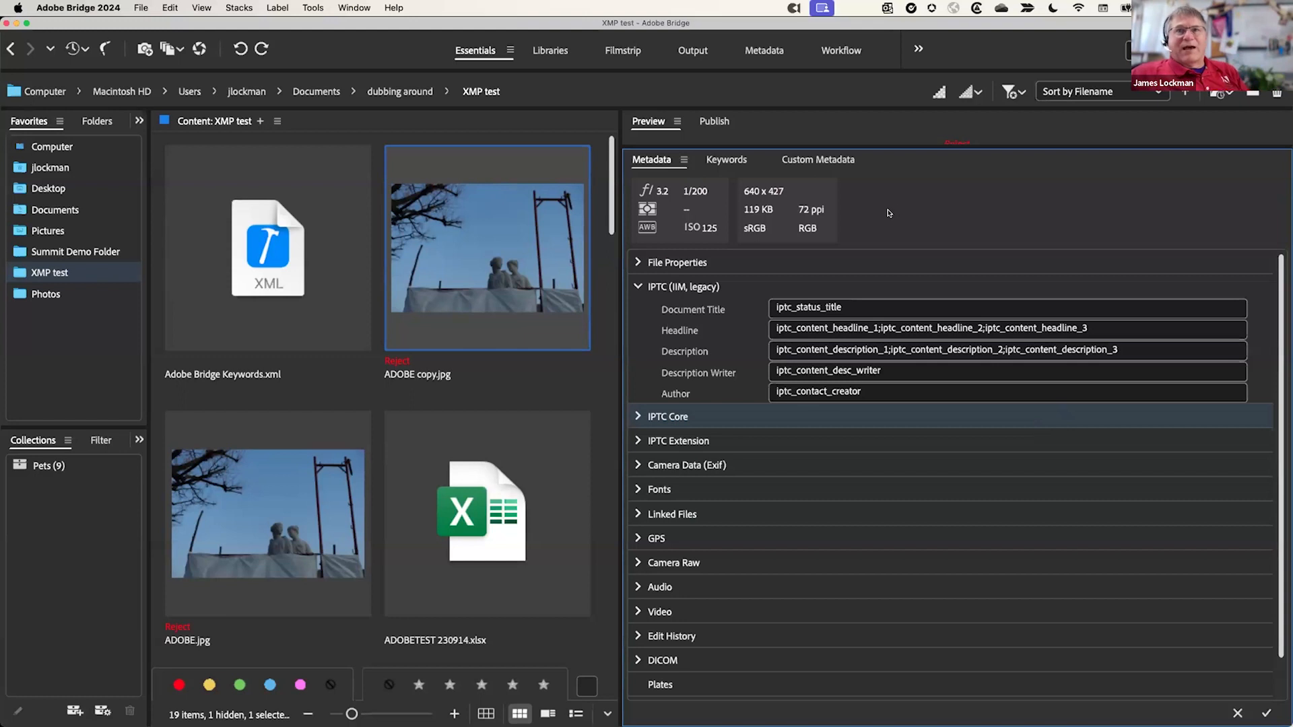
left_click(847, 159)
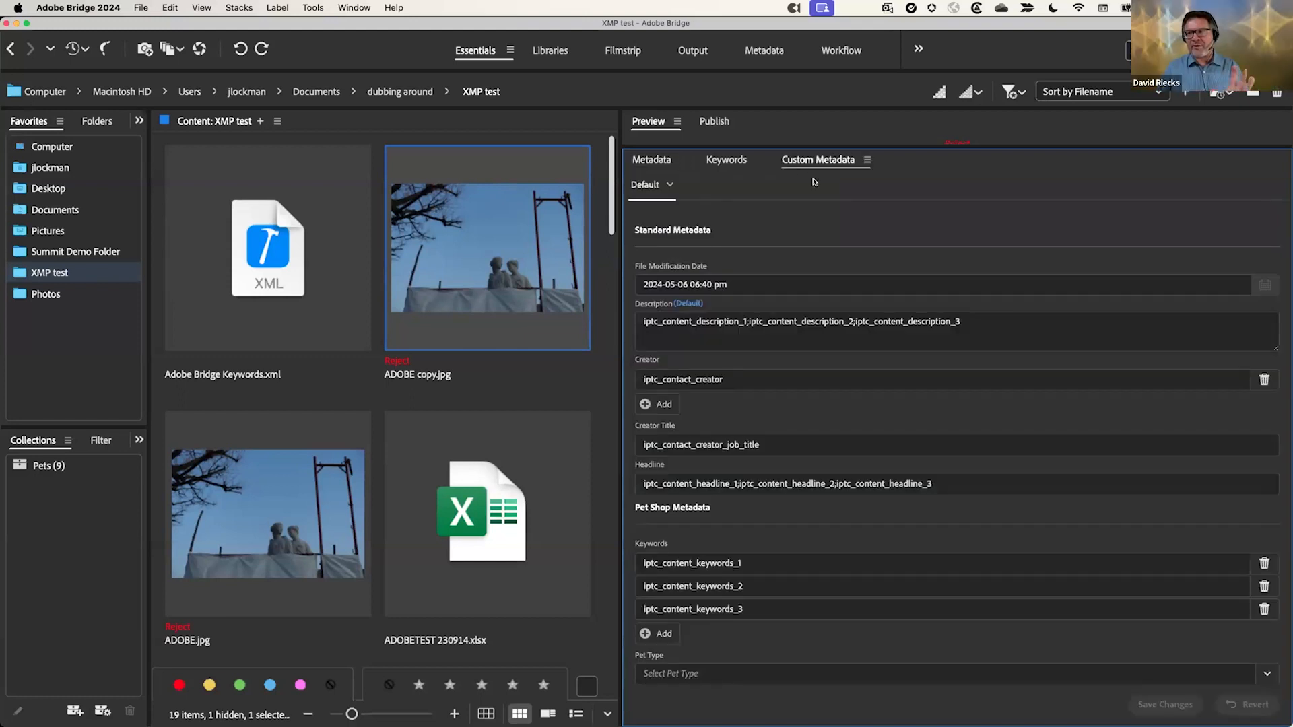
Step: From the panel menu's Preferences, edit the Default view in the View Editor and its Description field
left_click(867, 159)
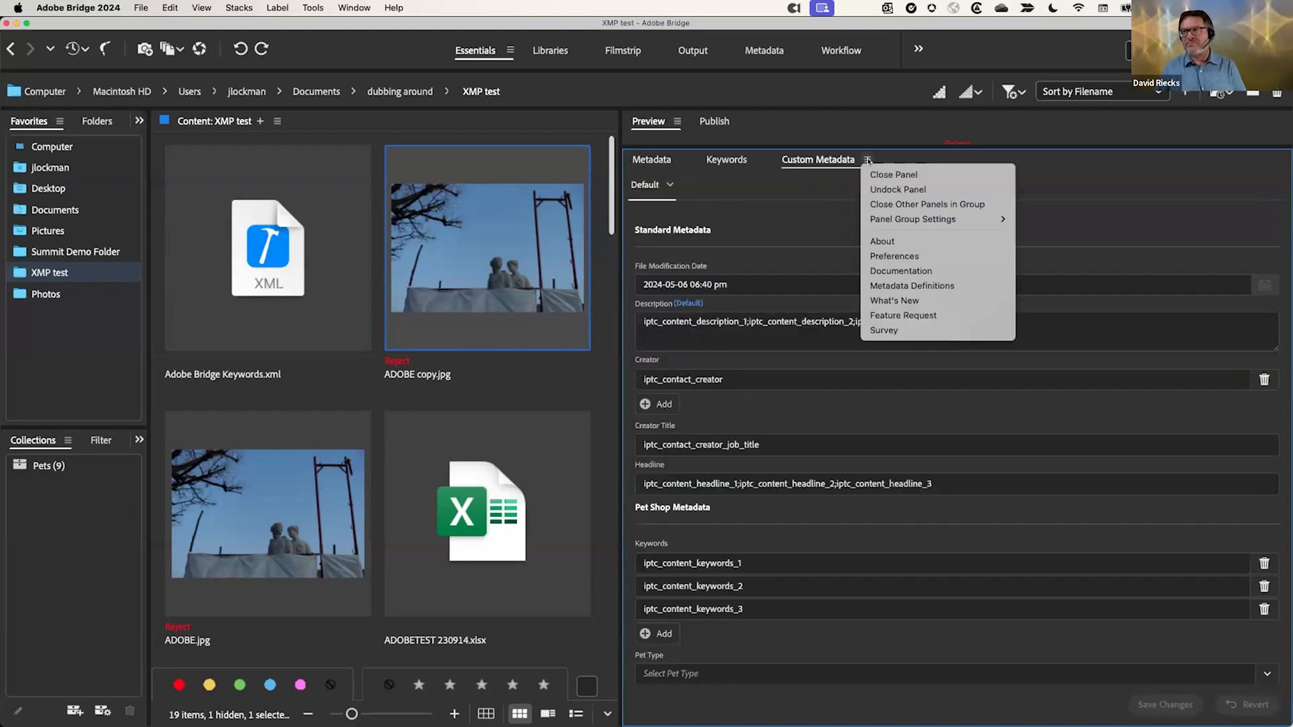
left_click(890, 257)
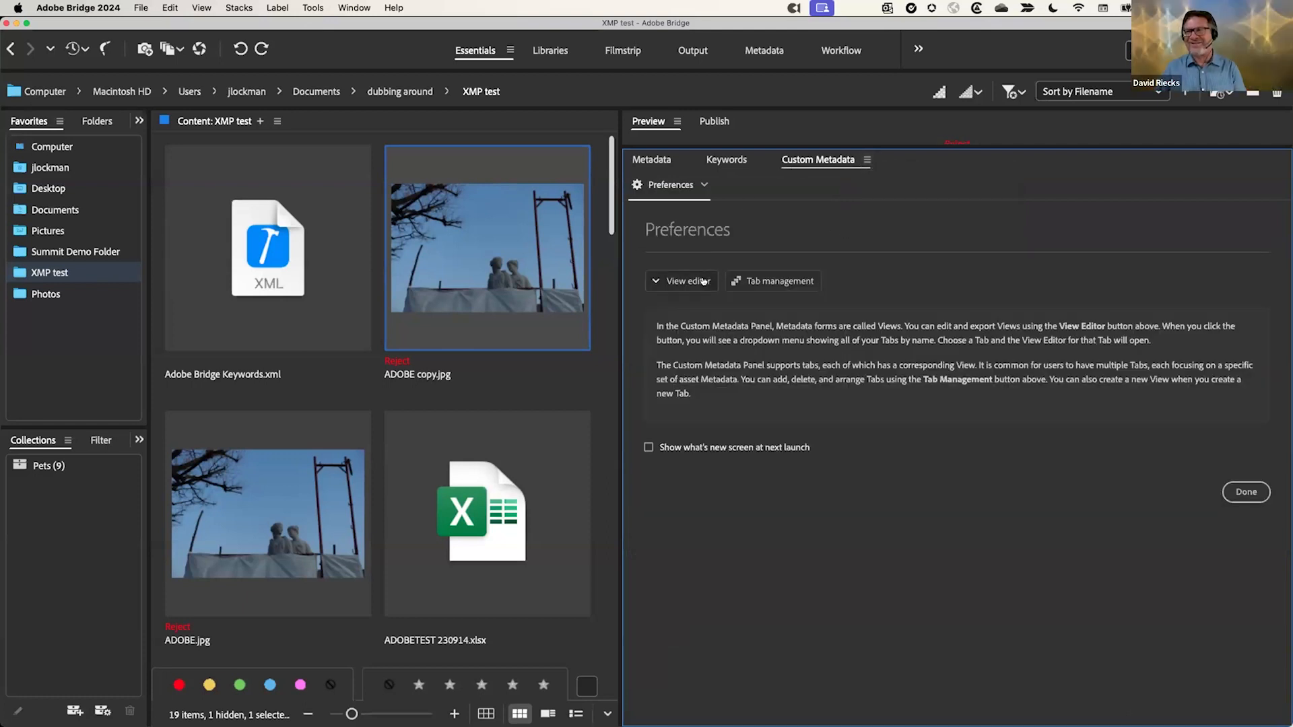
left_click(667, 288)
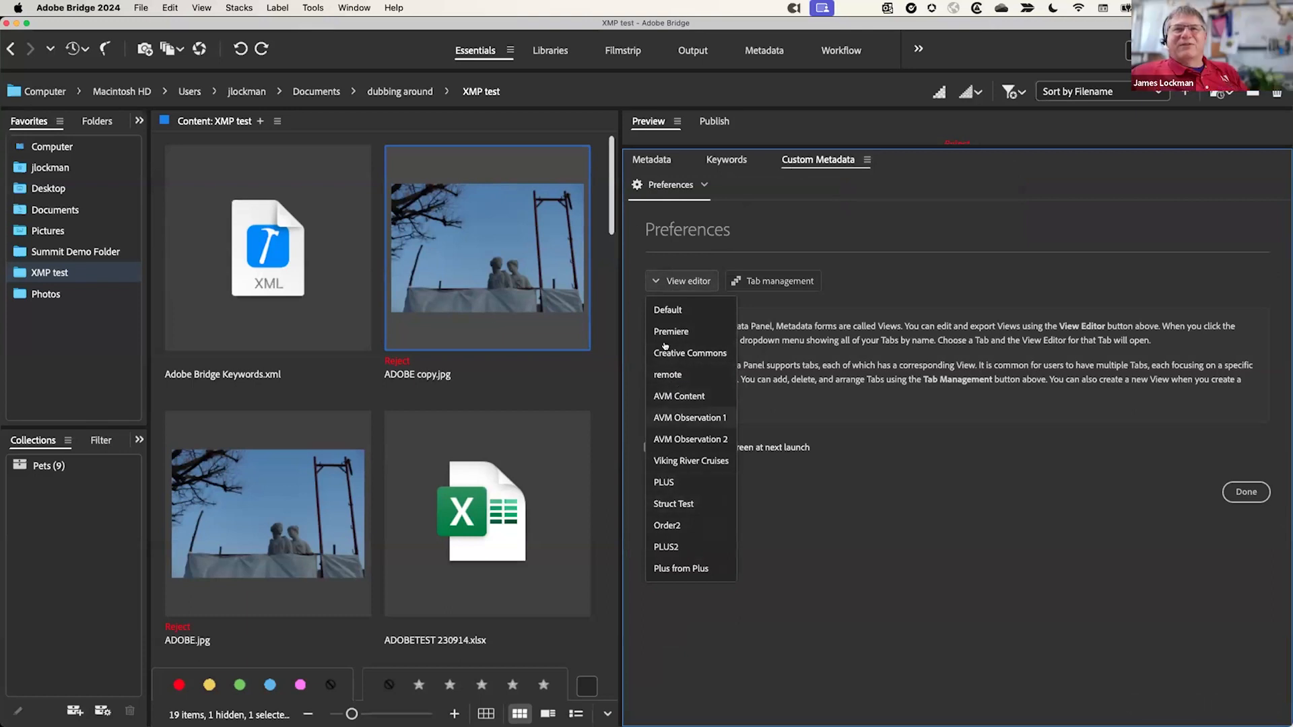
left_click(665, 312)
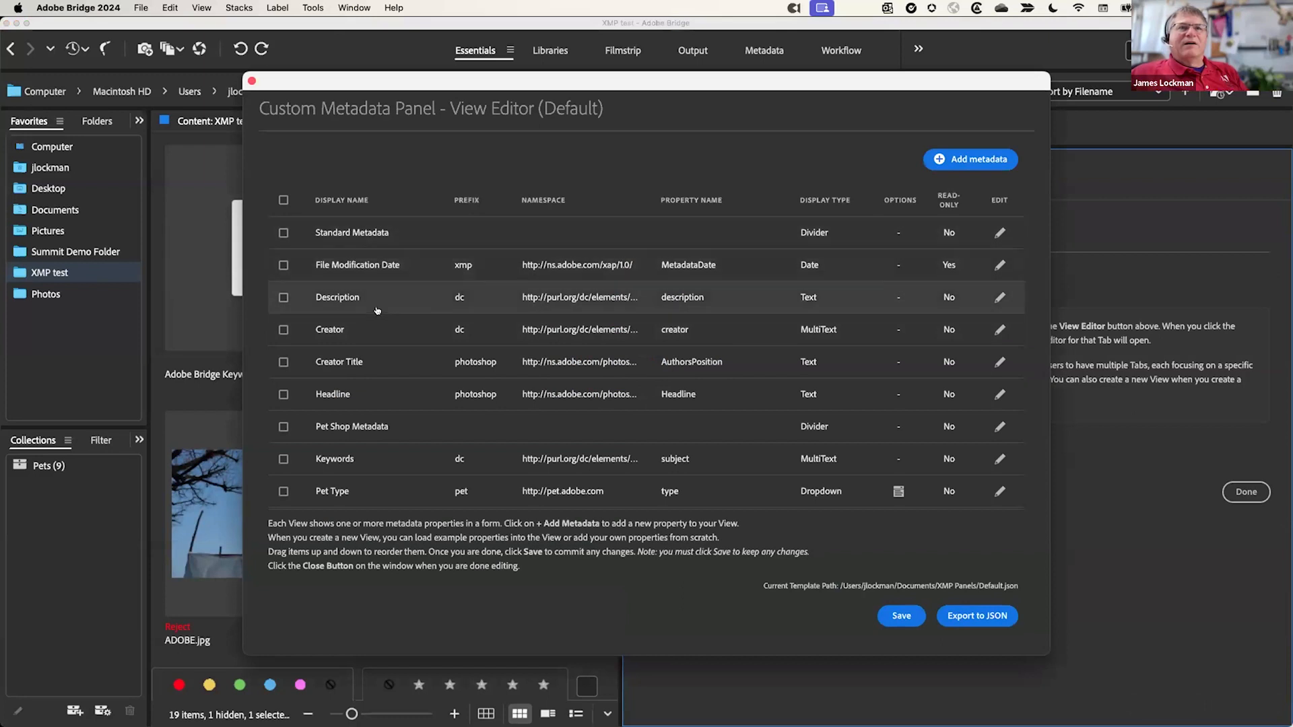
left_click(999, 297)
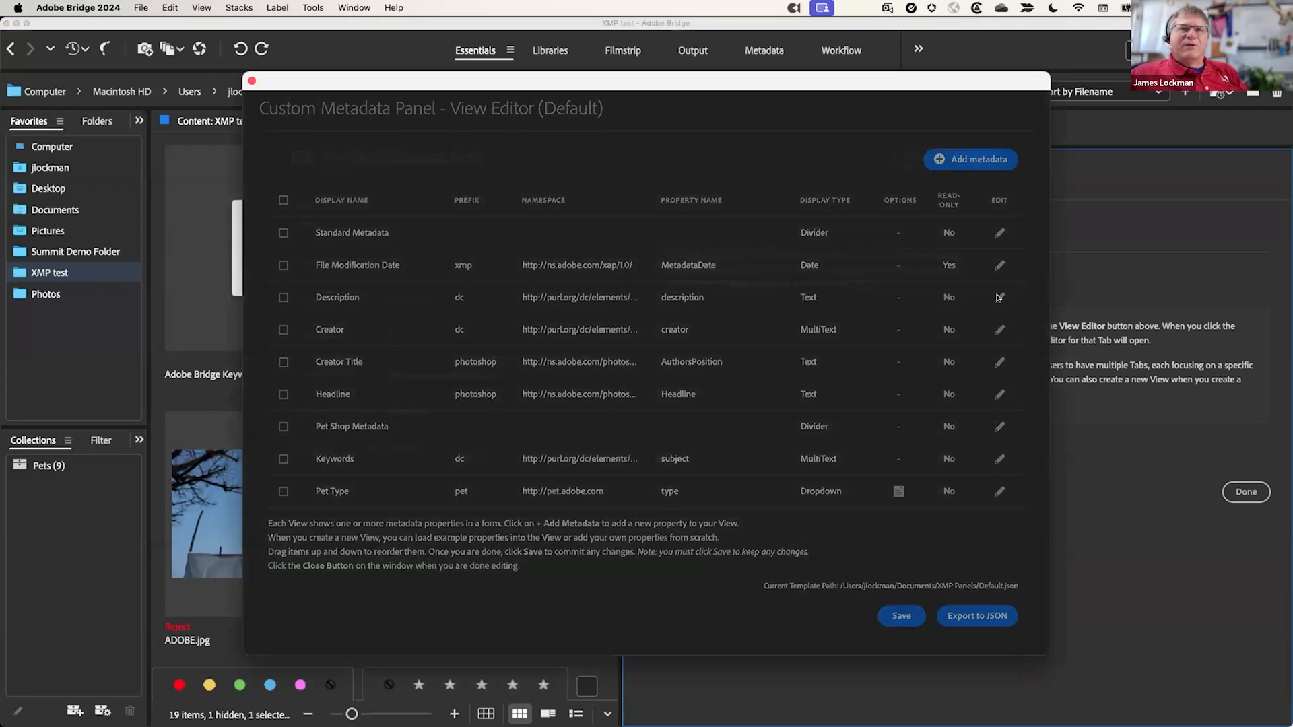
left_click(350, 196)
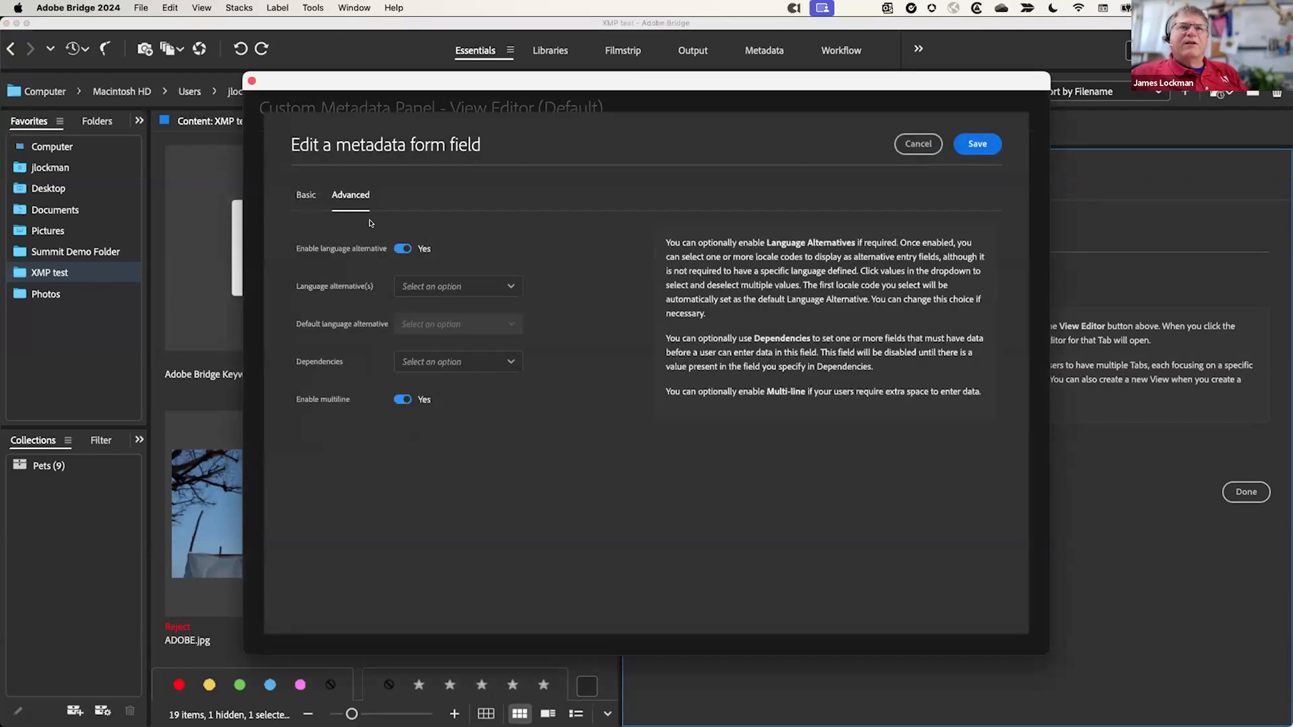
left_click(512, 287)
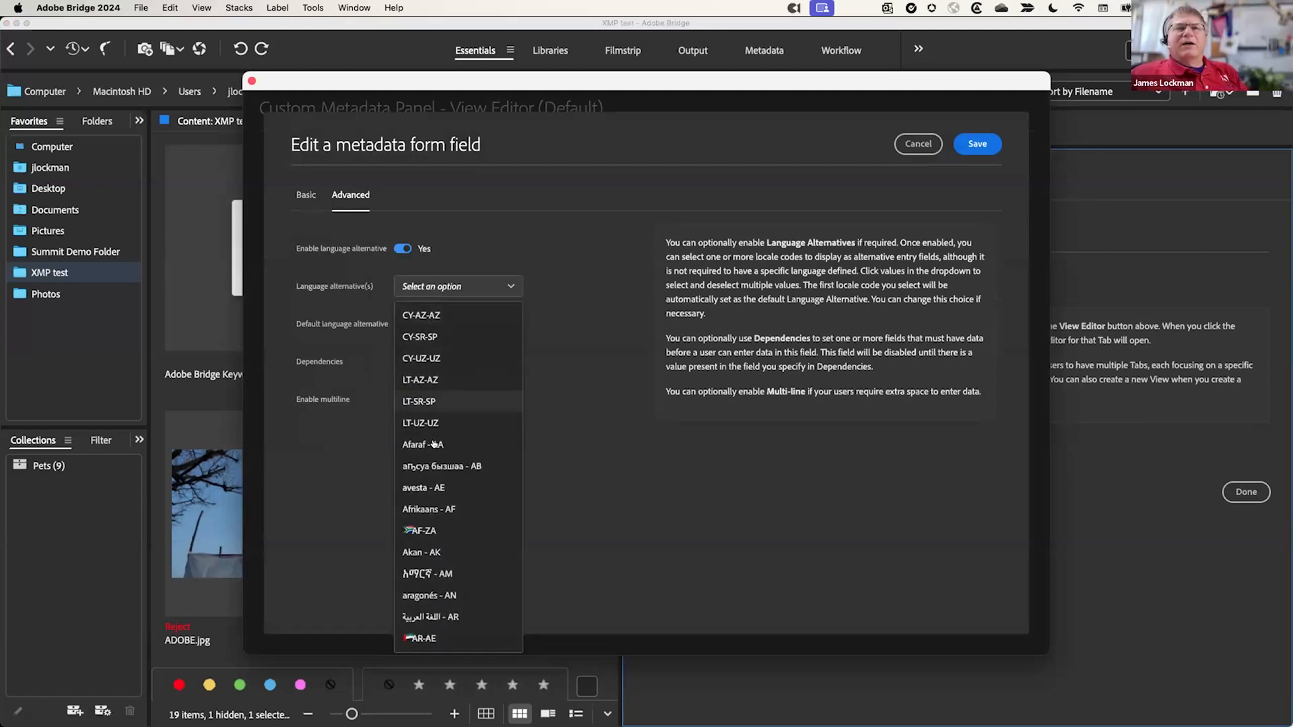
scroll(450, 546, "down", 5)
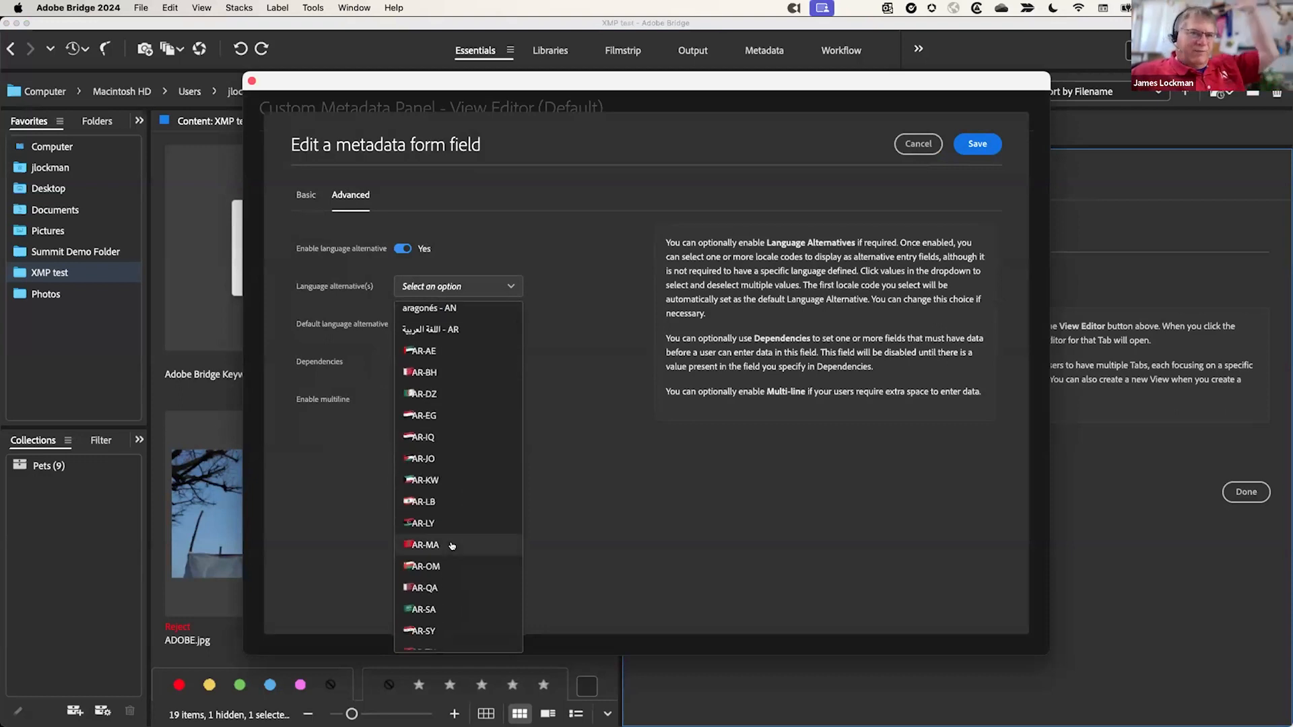
scroll(451, 546, "down", 12)
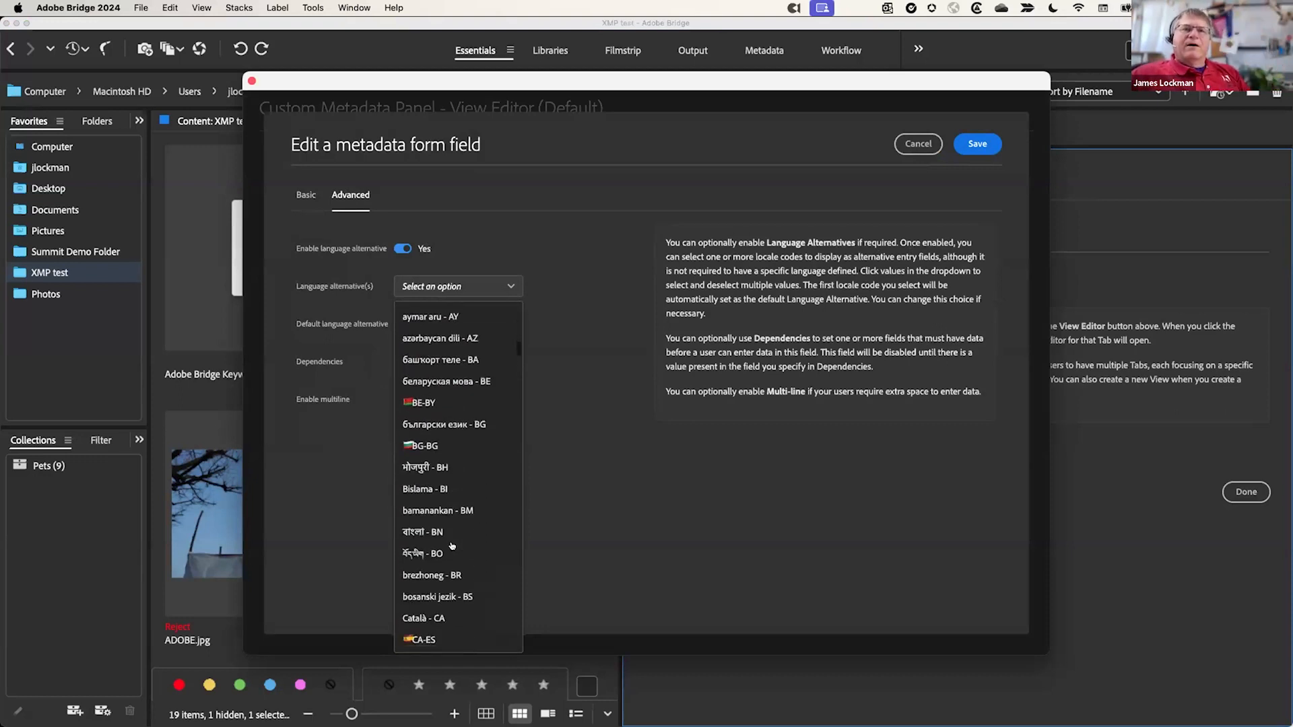
scroll(452, 545, "down", 15)
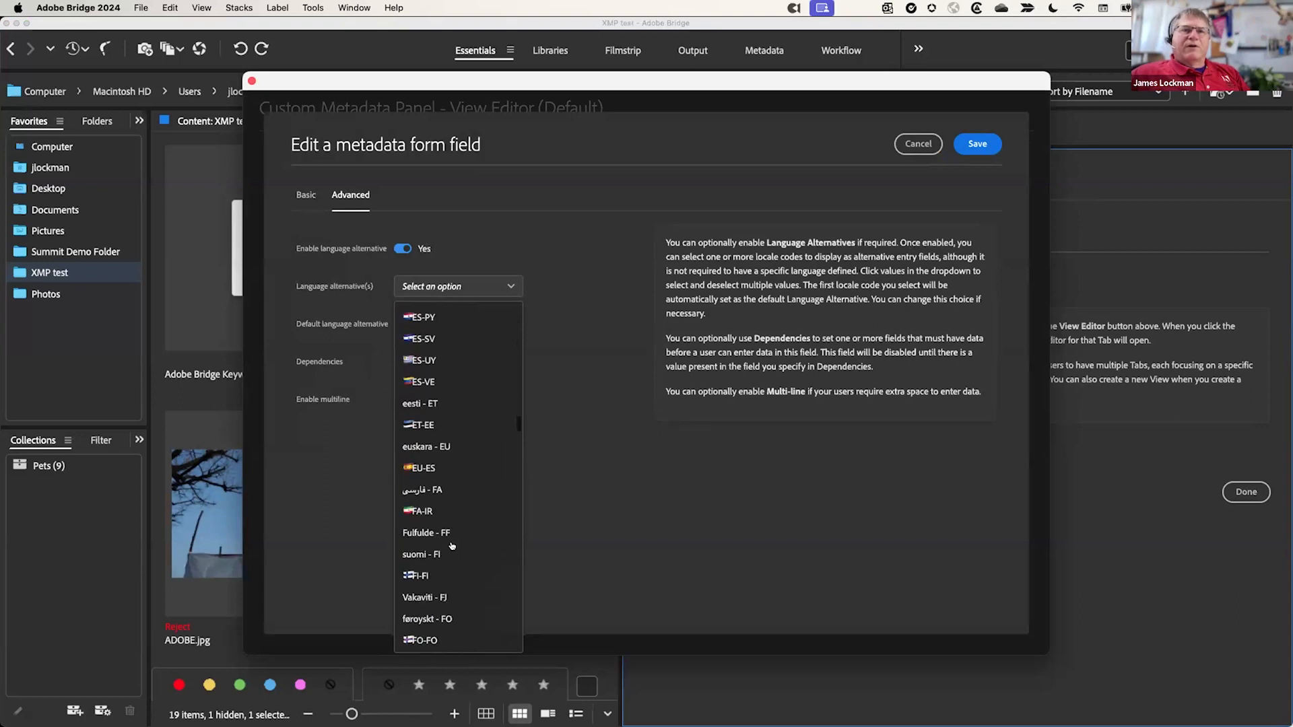
scroll(451, 546, "down", 15)
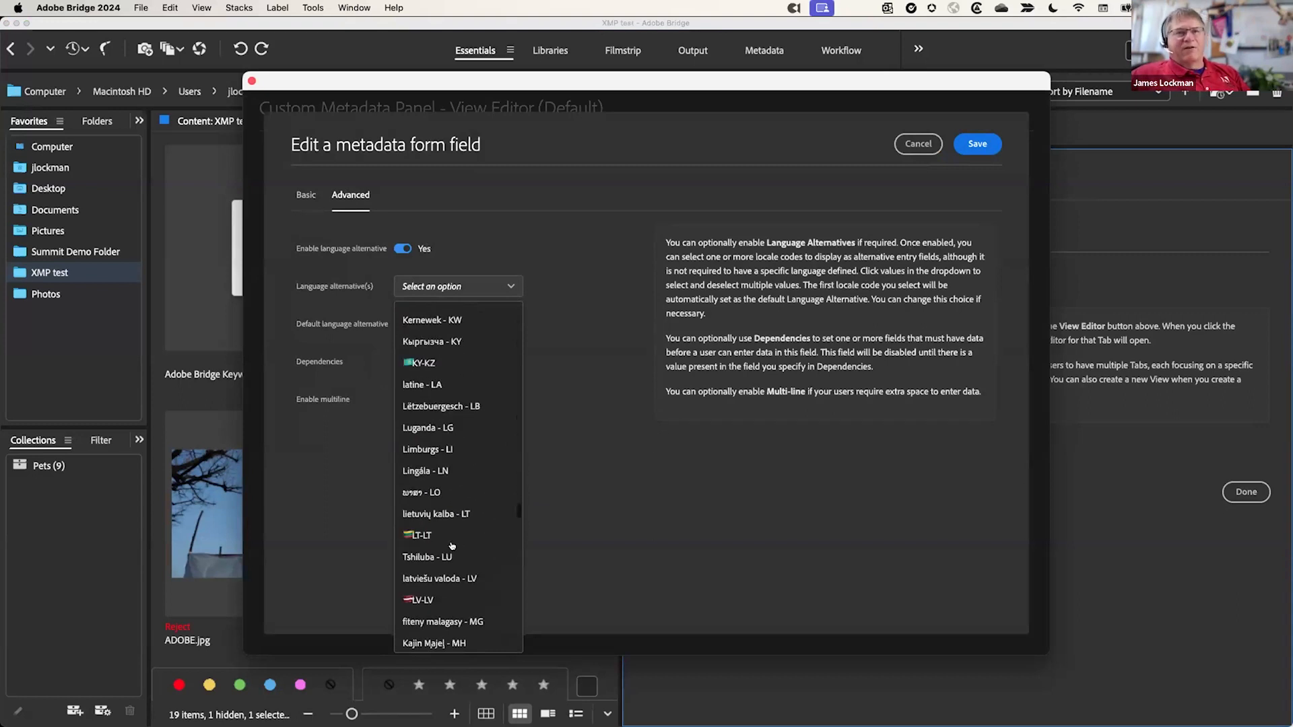
scroll(451, 546, "down", 15)
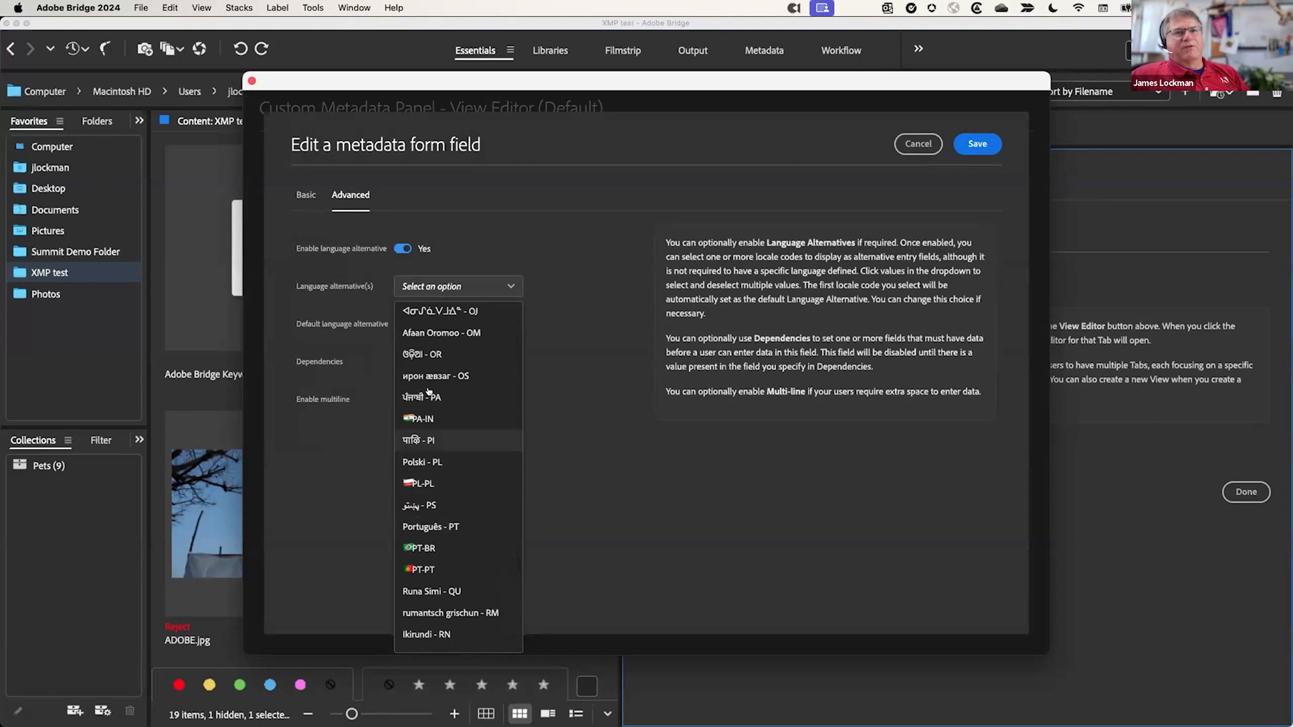
left_click(451, 517)
left_click(445, 461)
left_click(443, 402)
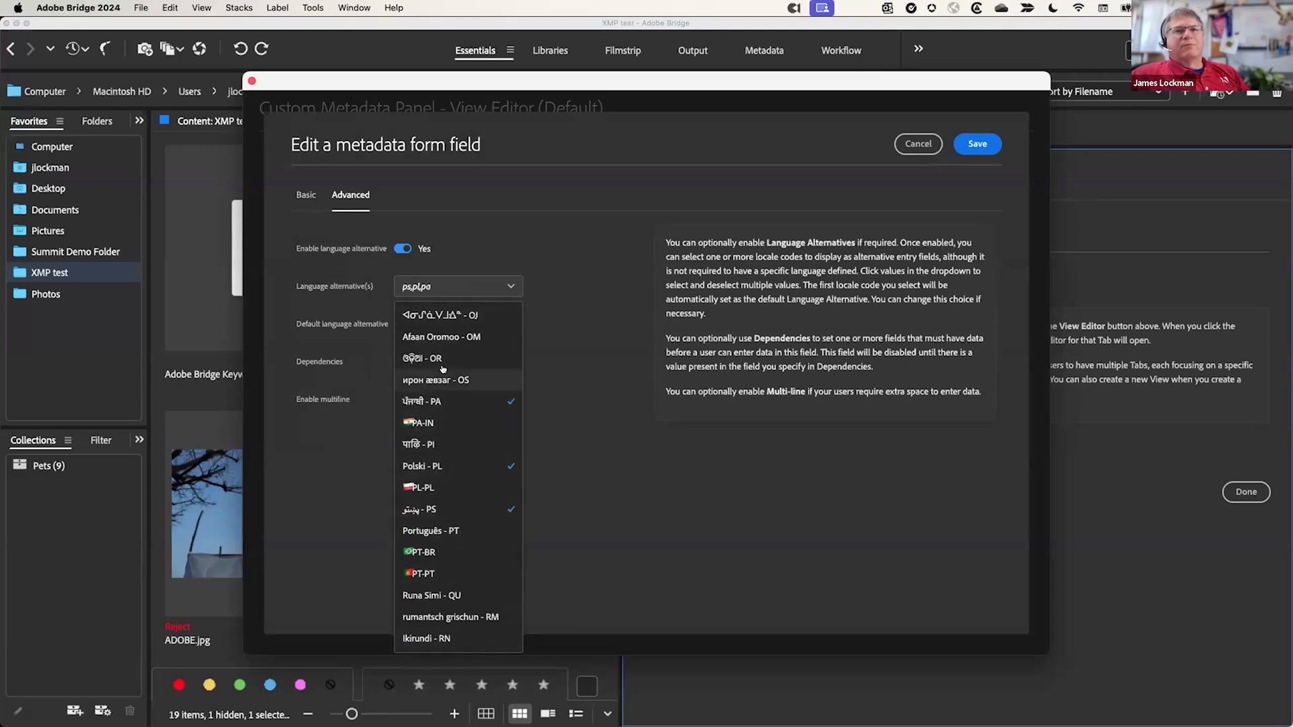
left_click(442, 377)
left_click(577, 290)
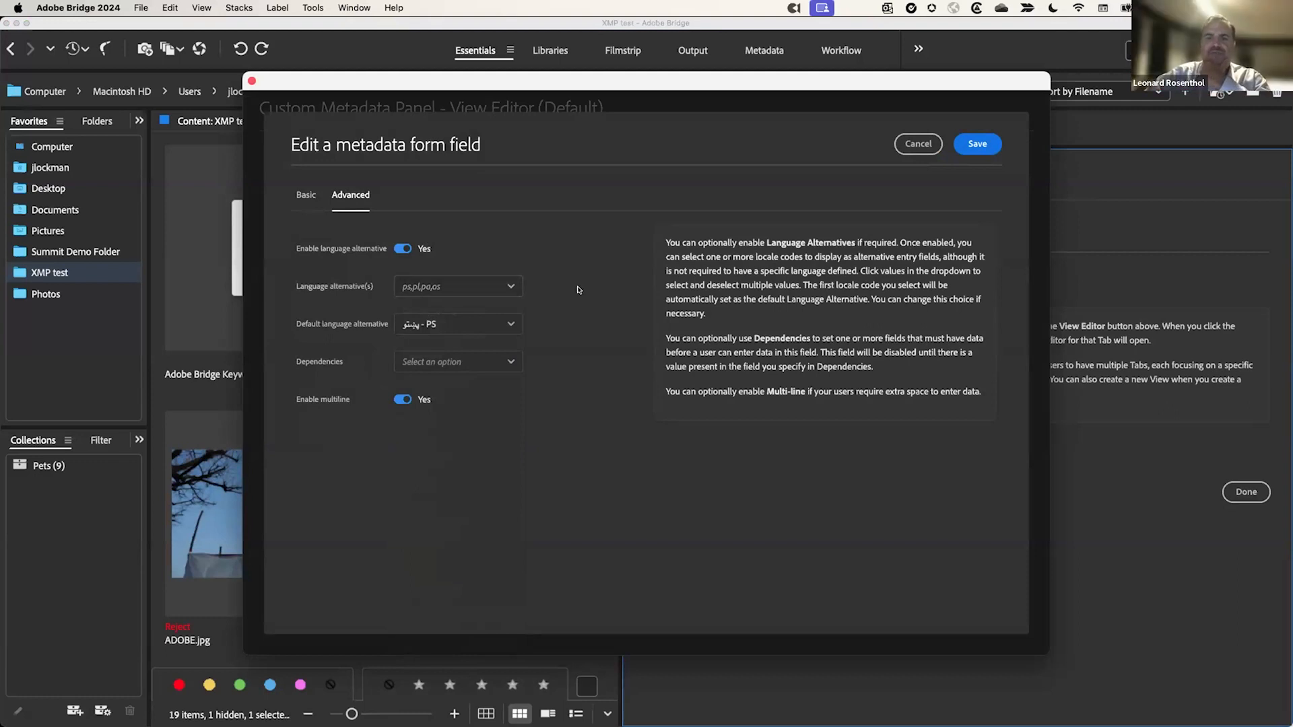
left_click(496, 328)
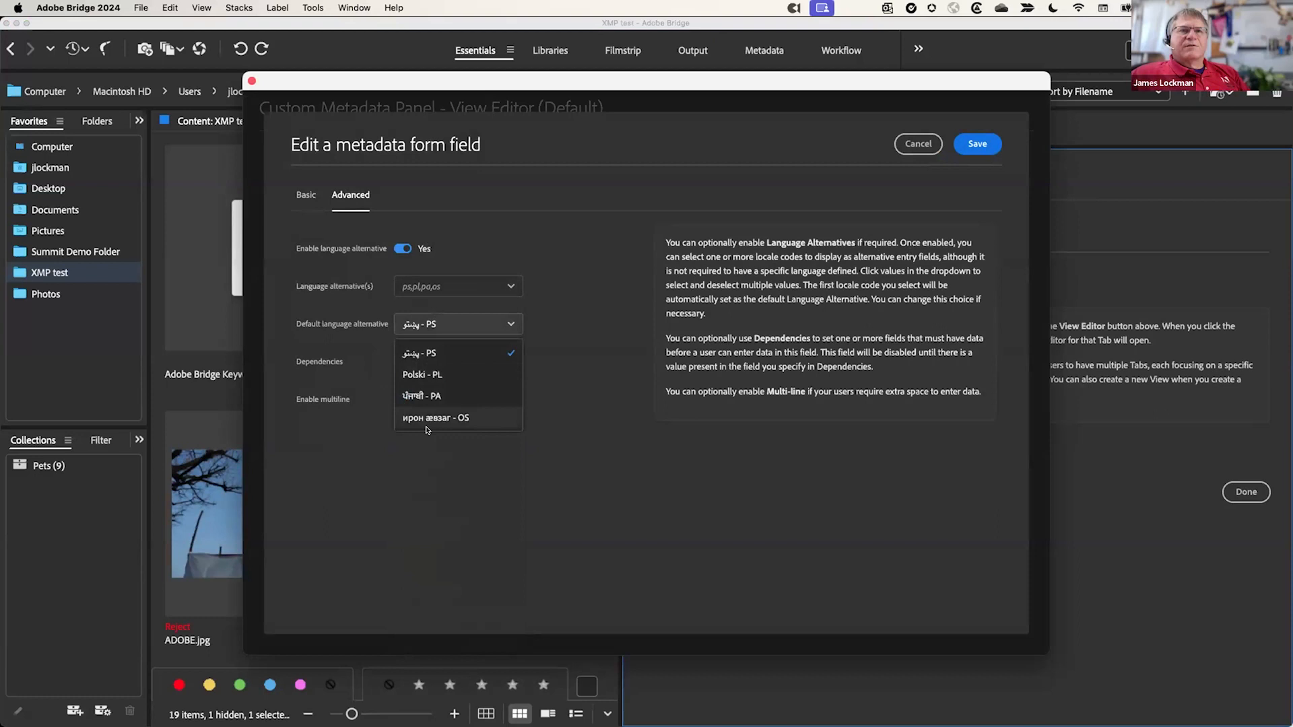
left_click(591, 263)
left_click(919, 143)
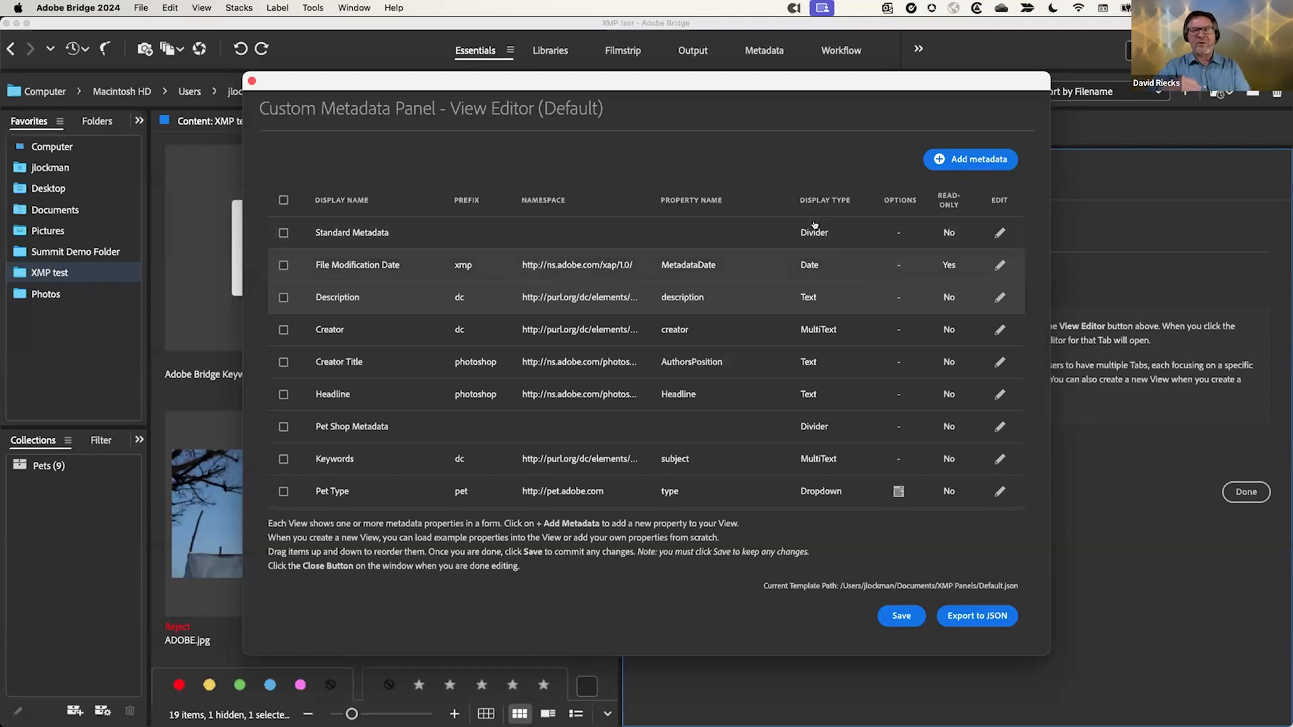
scroll(797, 330, "down", 4)
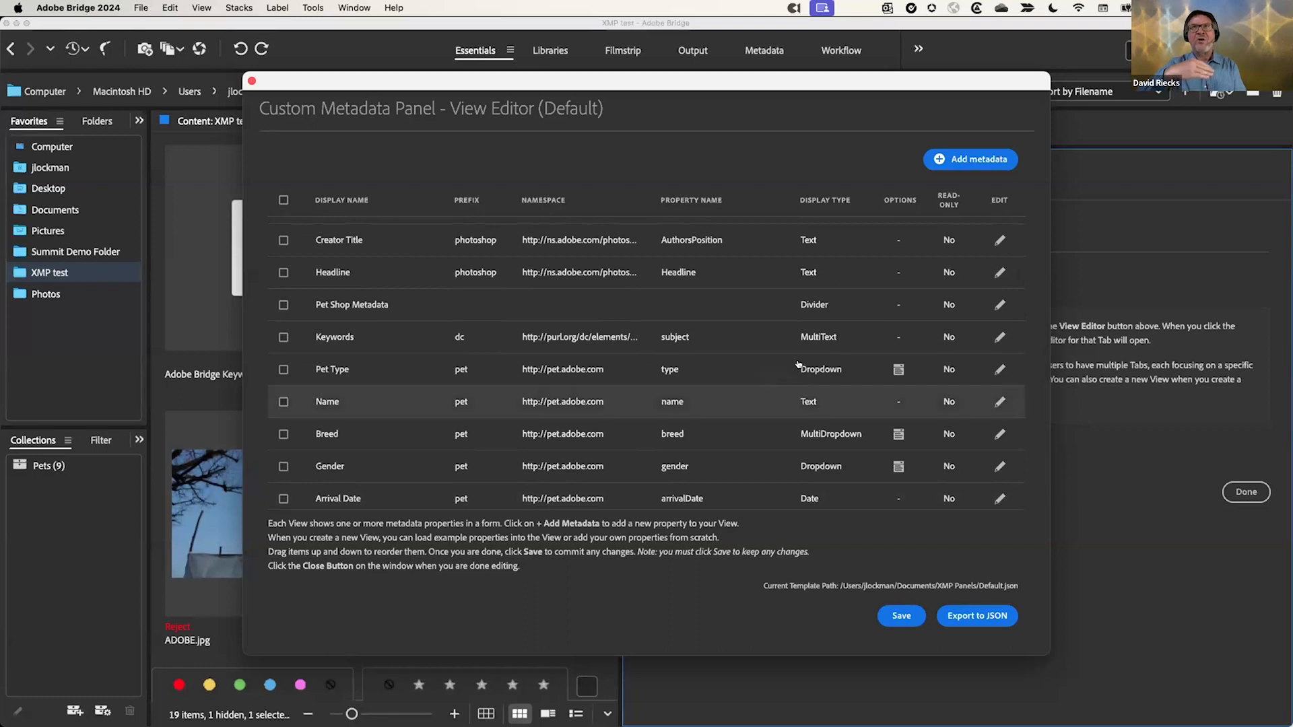
left_click(1000, 369)
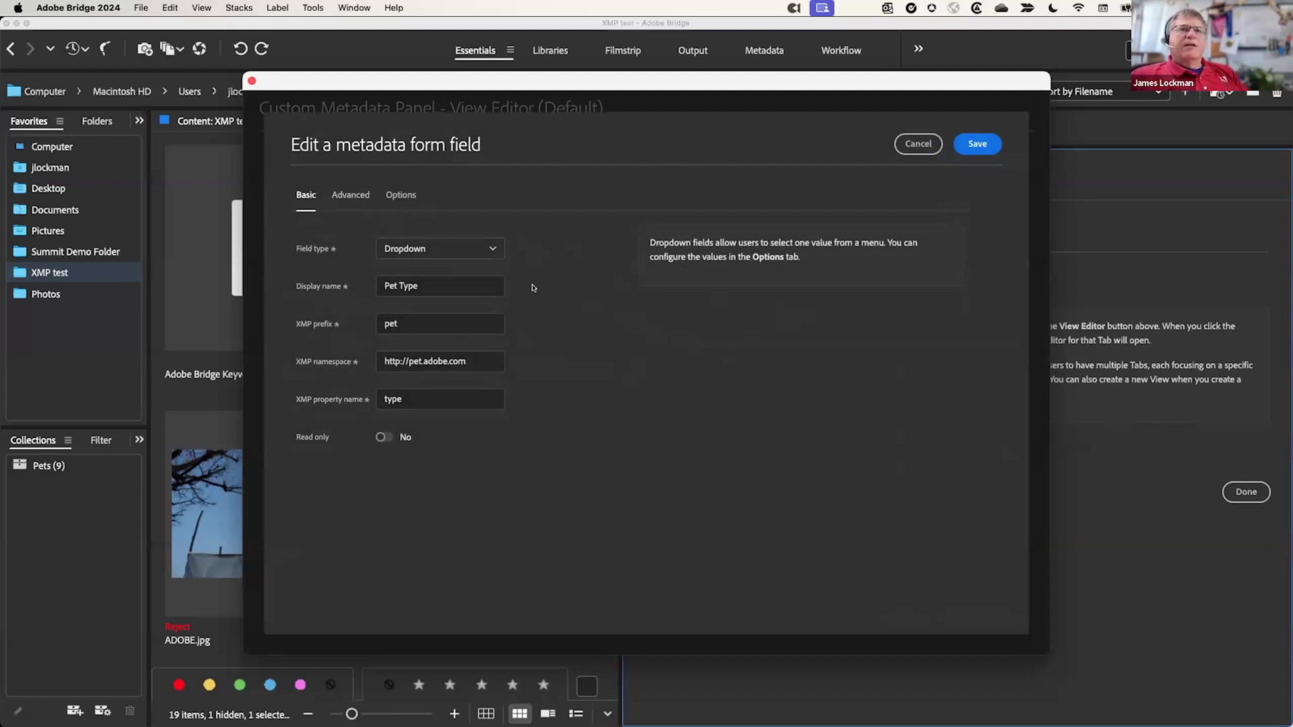
left_click_drag(413, 323, 365, 327)
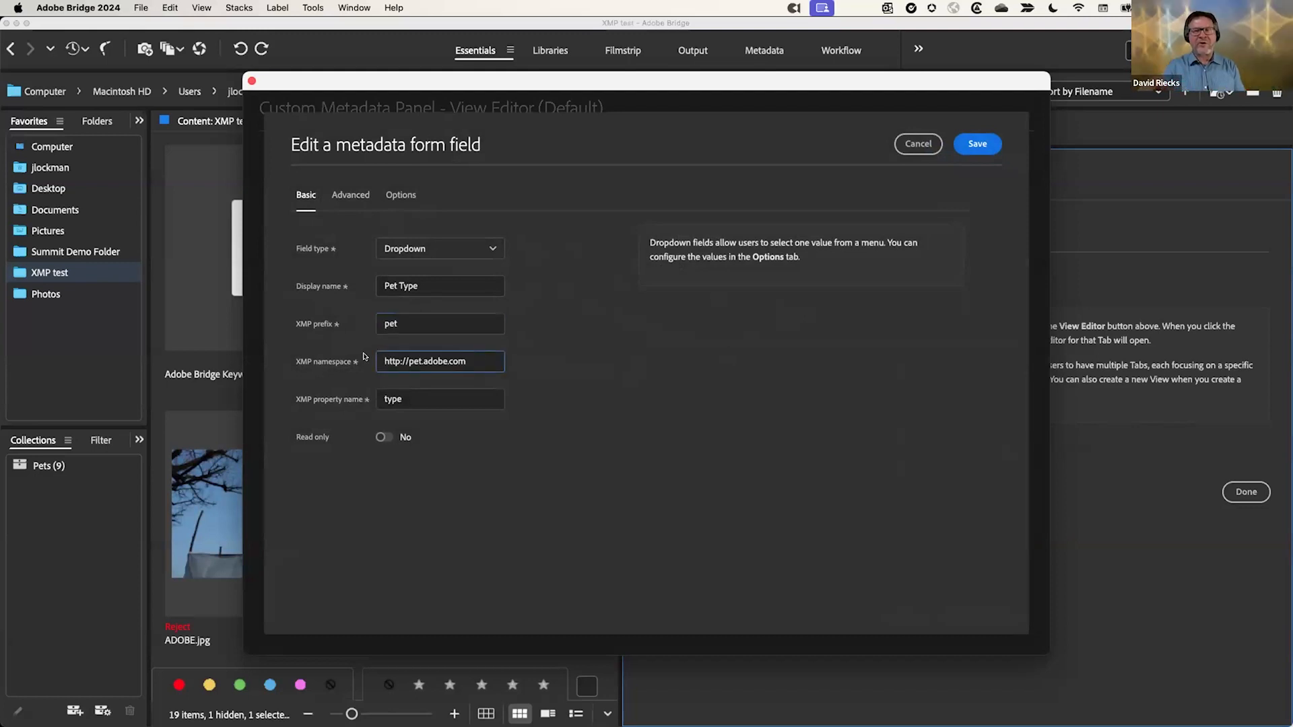
triple_click(394, 356)
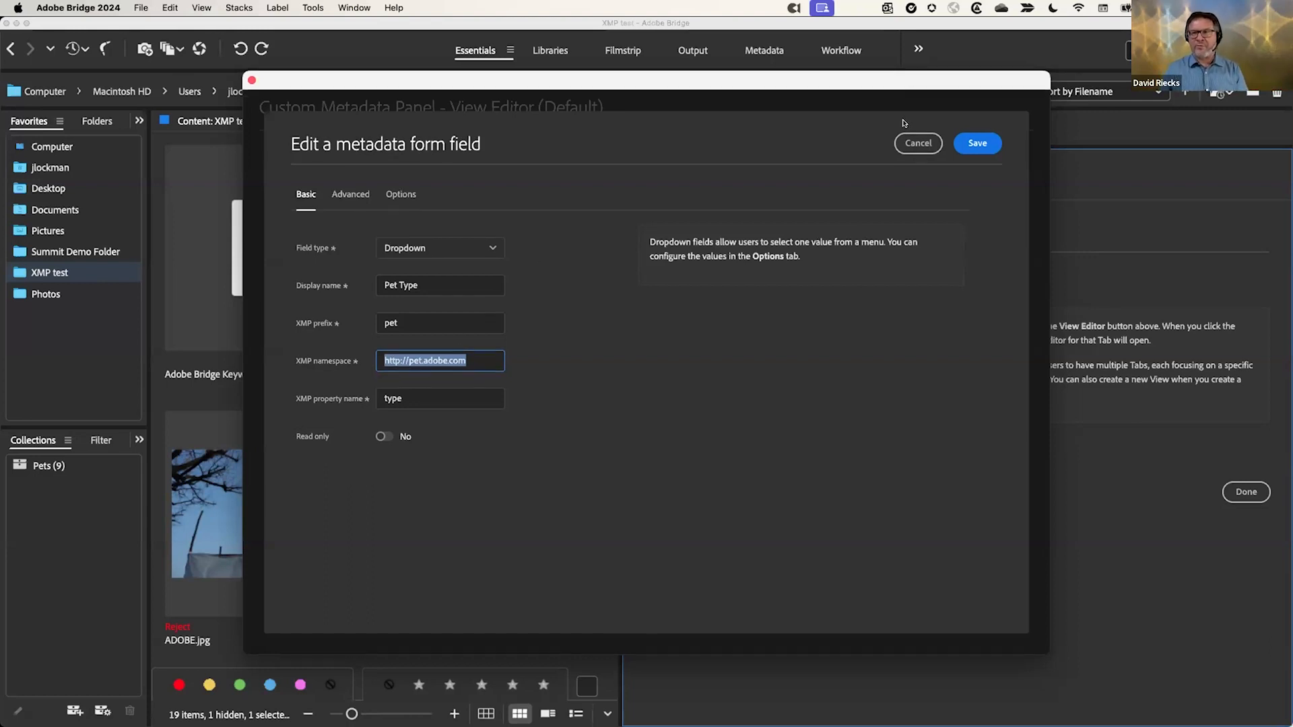
Step: Cancel the Pet Type field form and close the View Editor without changes
left_click(918, 143)
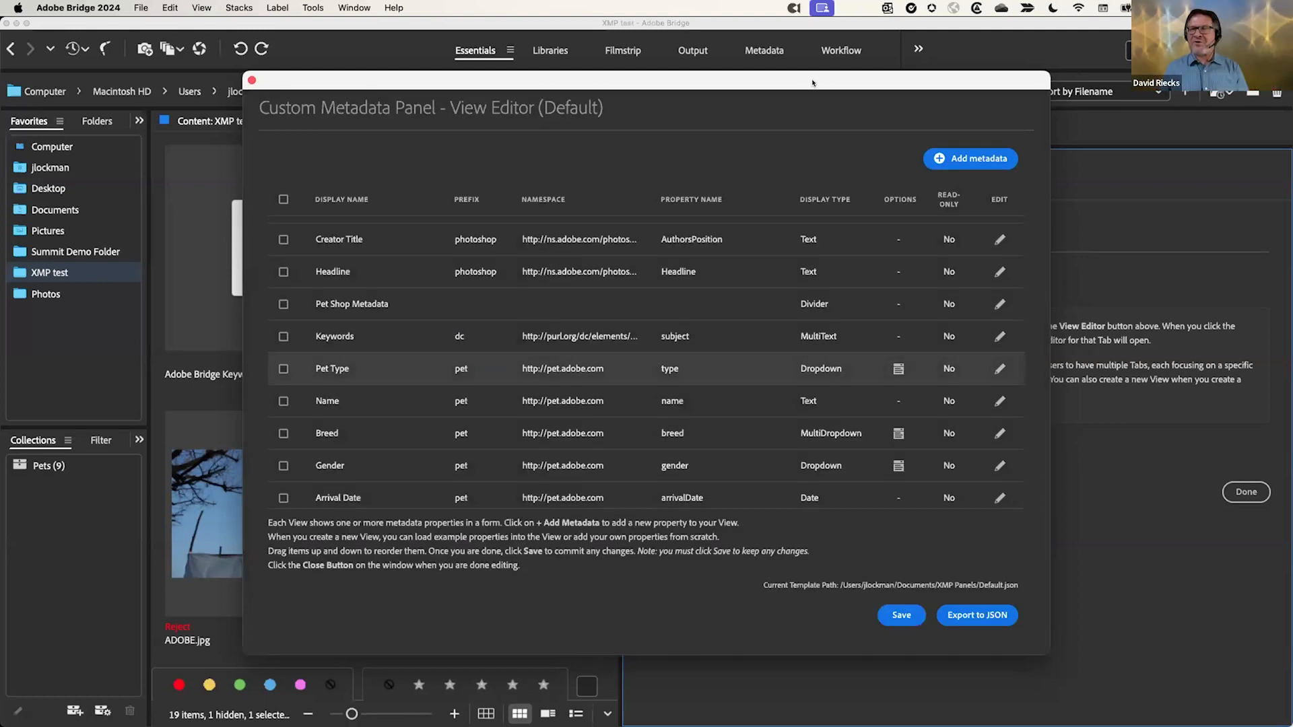
left_click(251, 80)
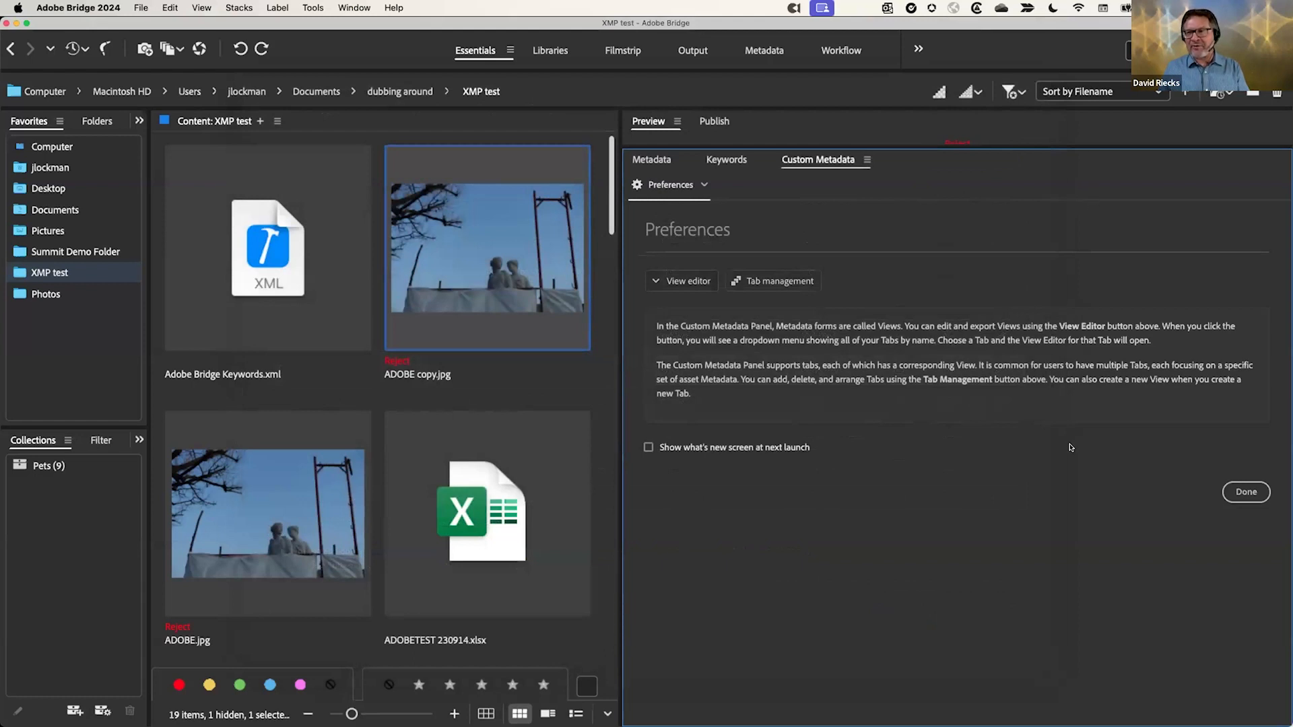
Step: Click Done to close Custom Metadata Preferences and show ADOBE copy.jpg's Default form
left_click(1246, 492)
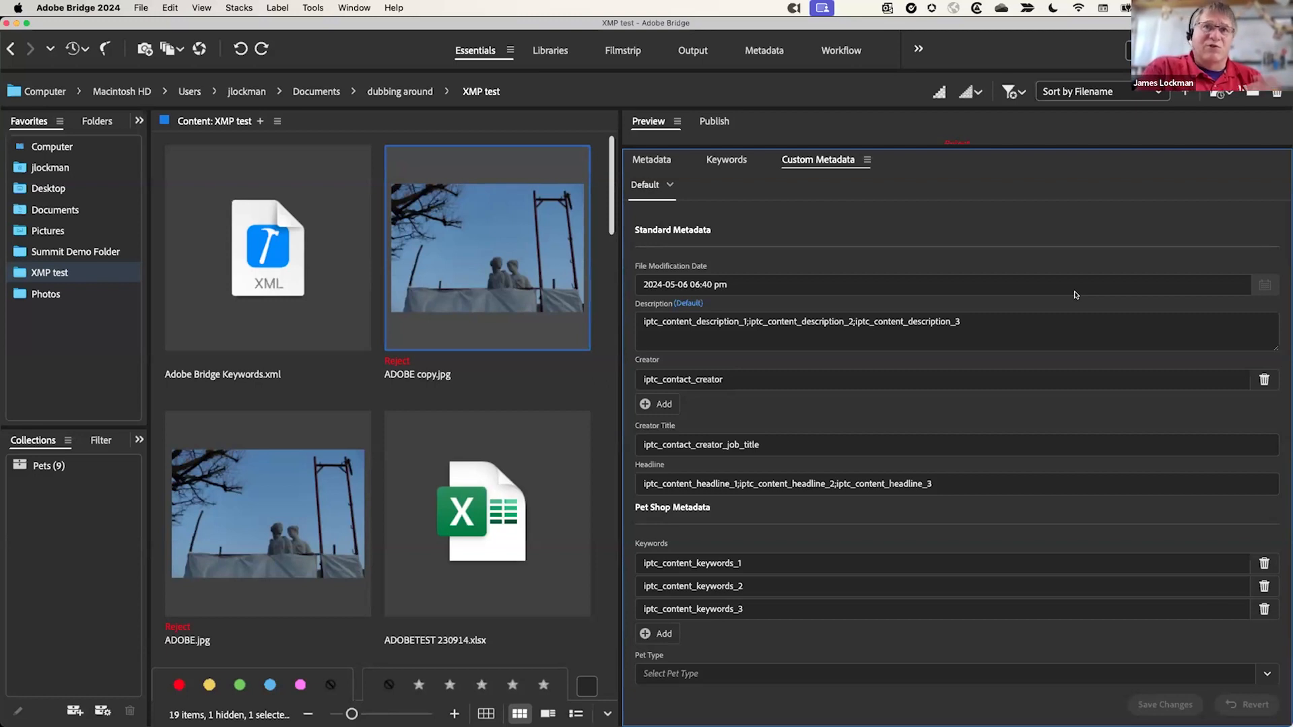
left_click(868, 159)
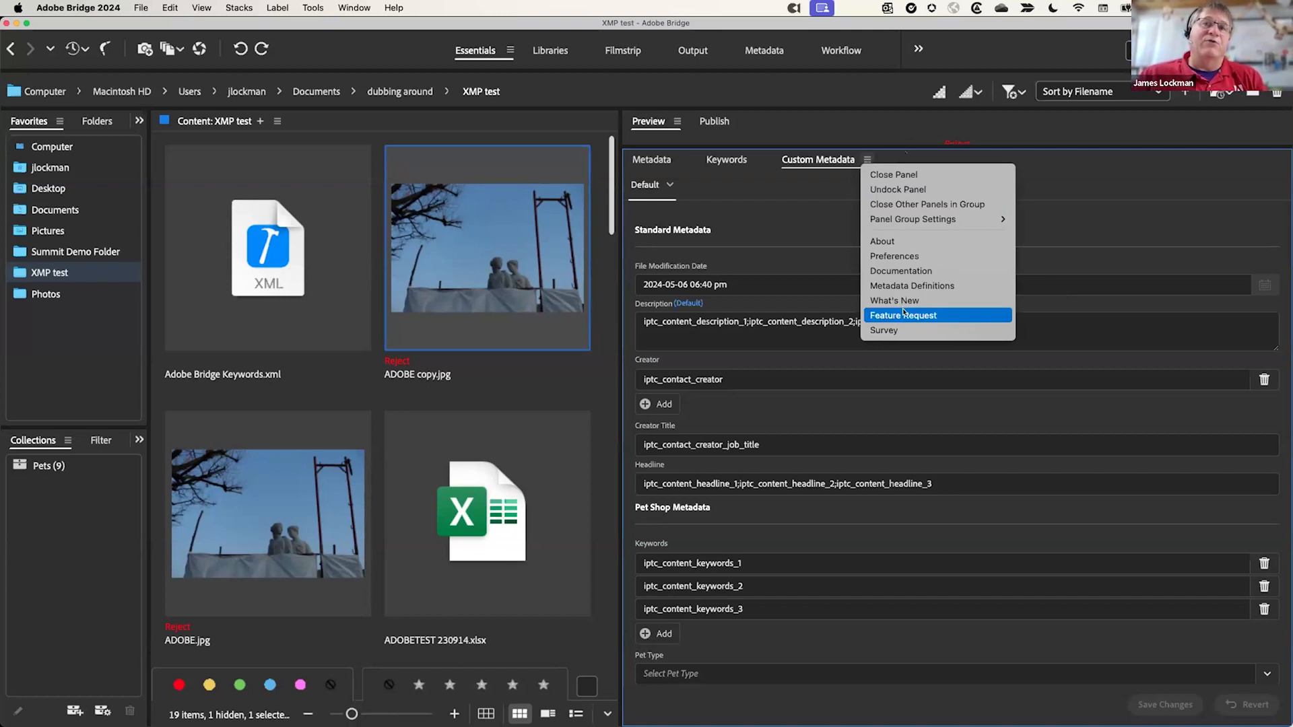
left_click(1096, 183)
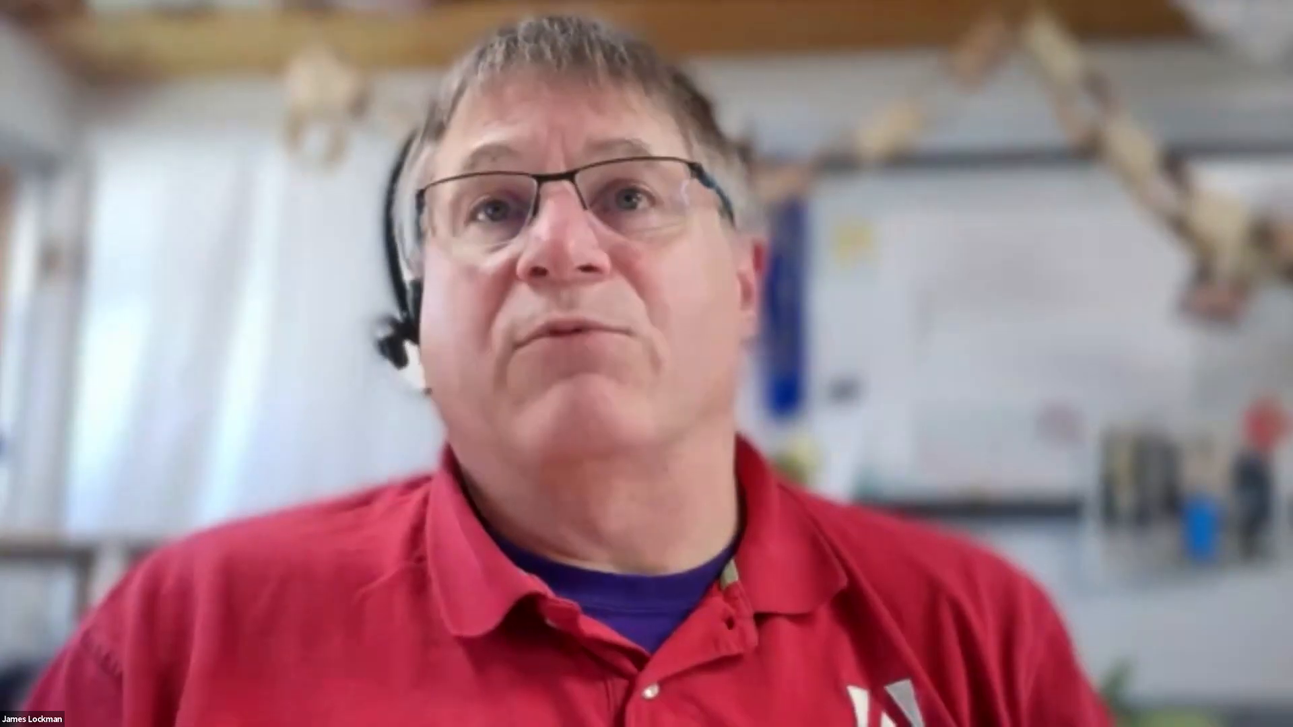